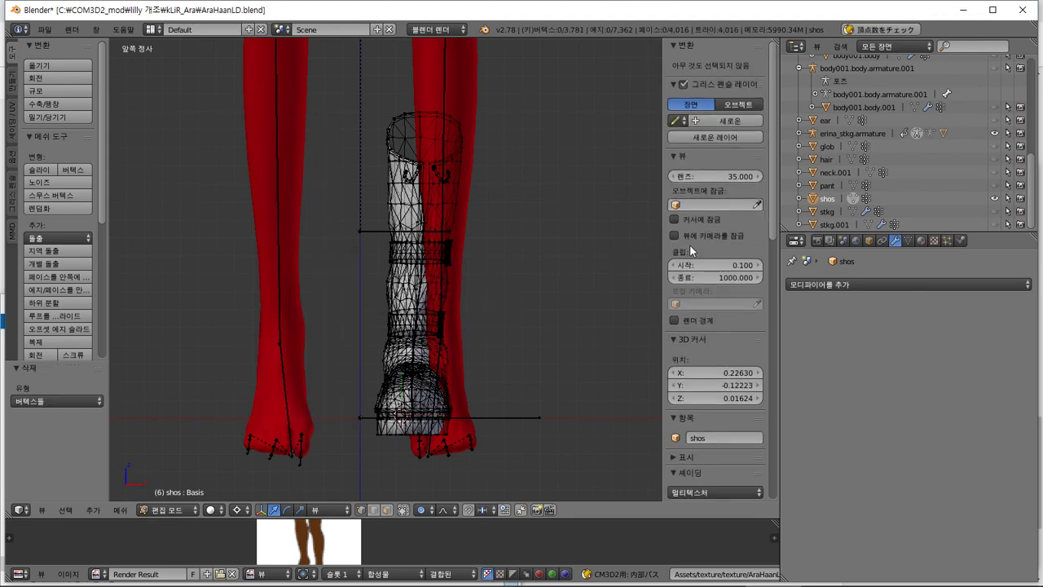
- Add a Mirror modifier to the shos boot mesh and set its merge limit to 0
click(905, 284)
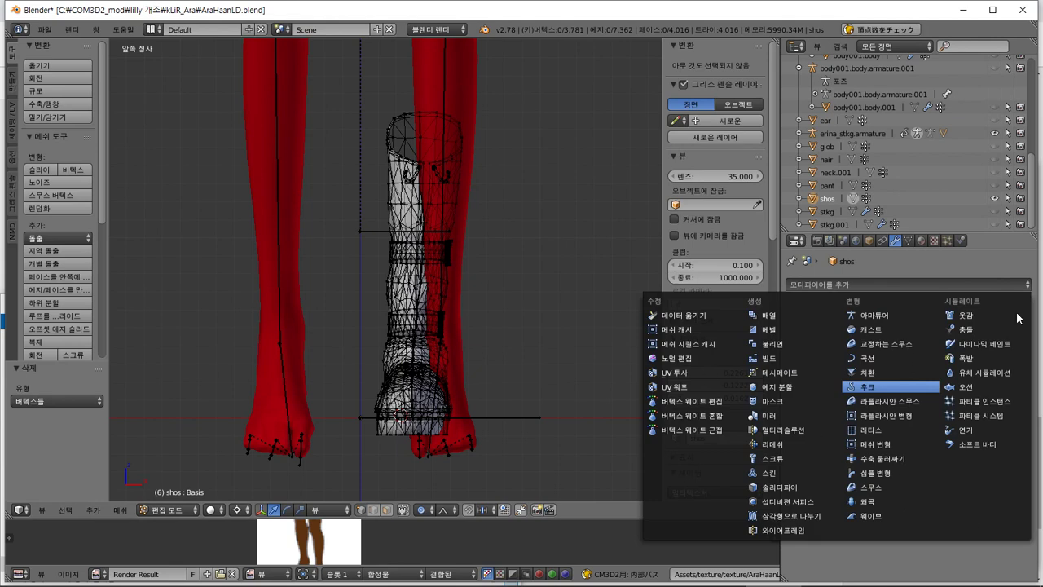
click(764, 418)
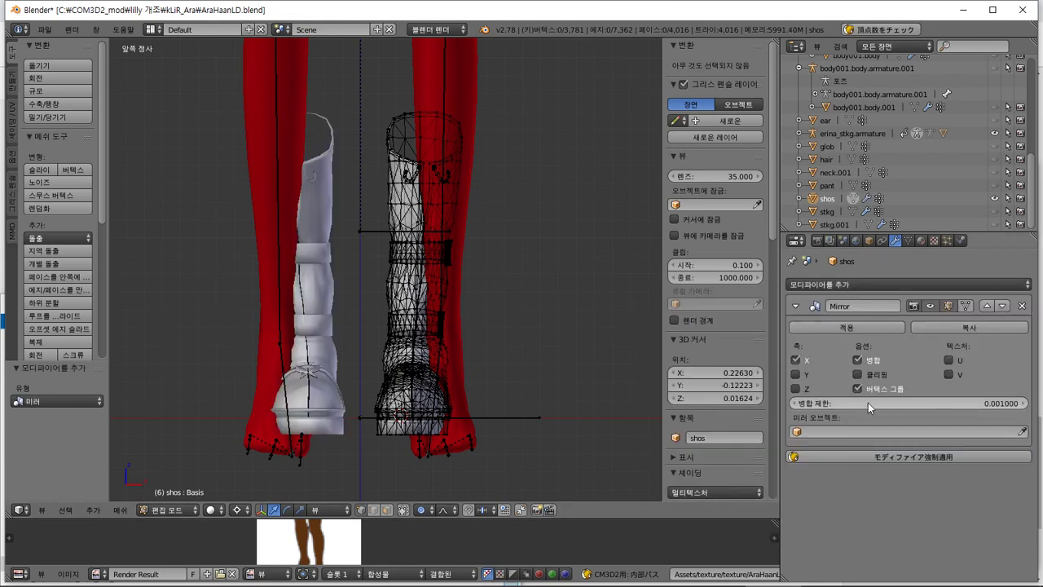
click(929, 404)
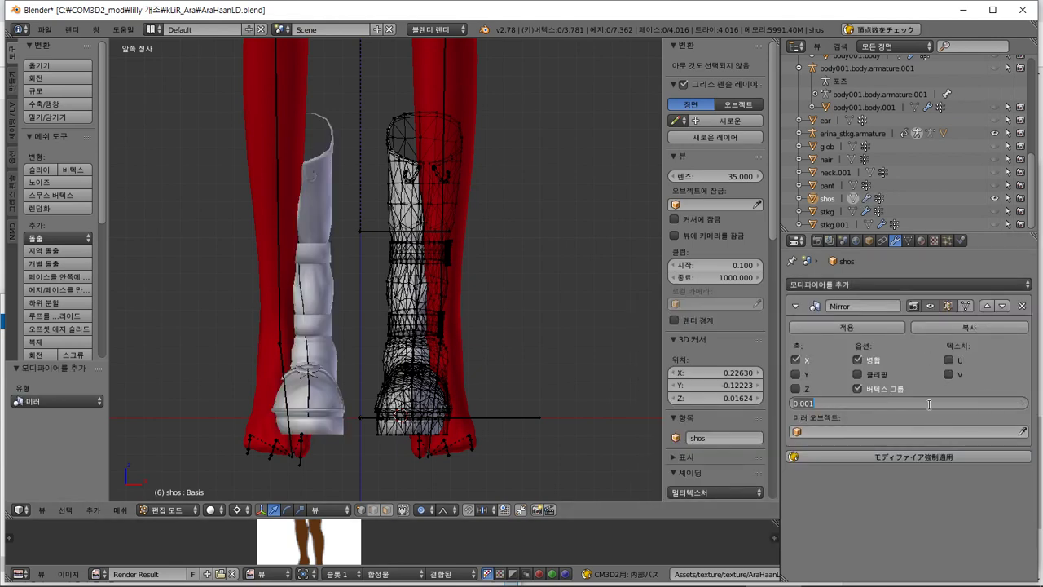
text(0)
key(Return)
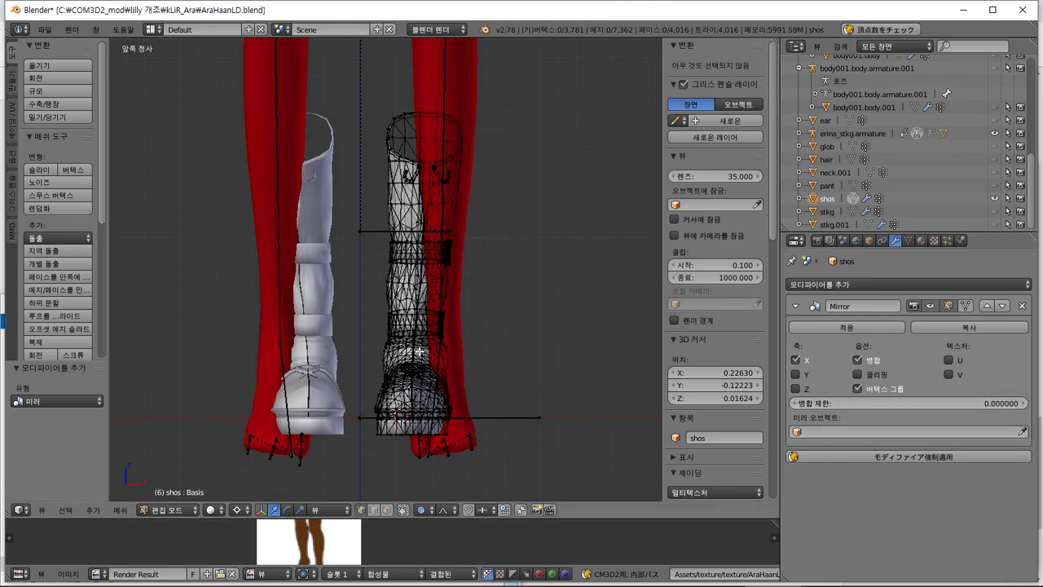
- Select the entire boot mesh and move it about 0.159 down and 0.011 toward the toes in the side view
key(a)
middle_drag(469, 377, 328, 368)
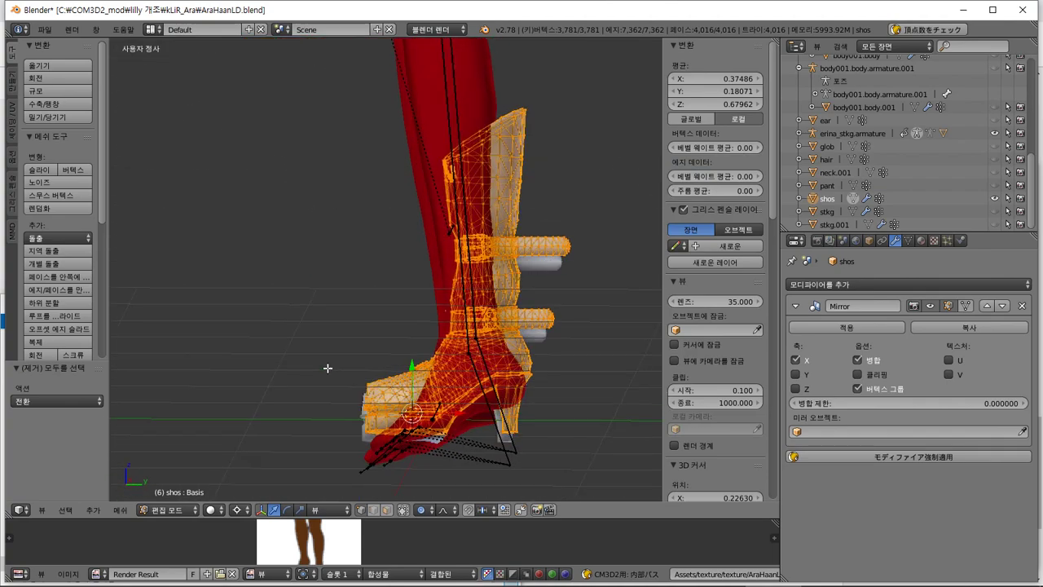
key(KP_3)
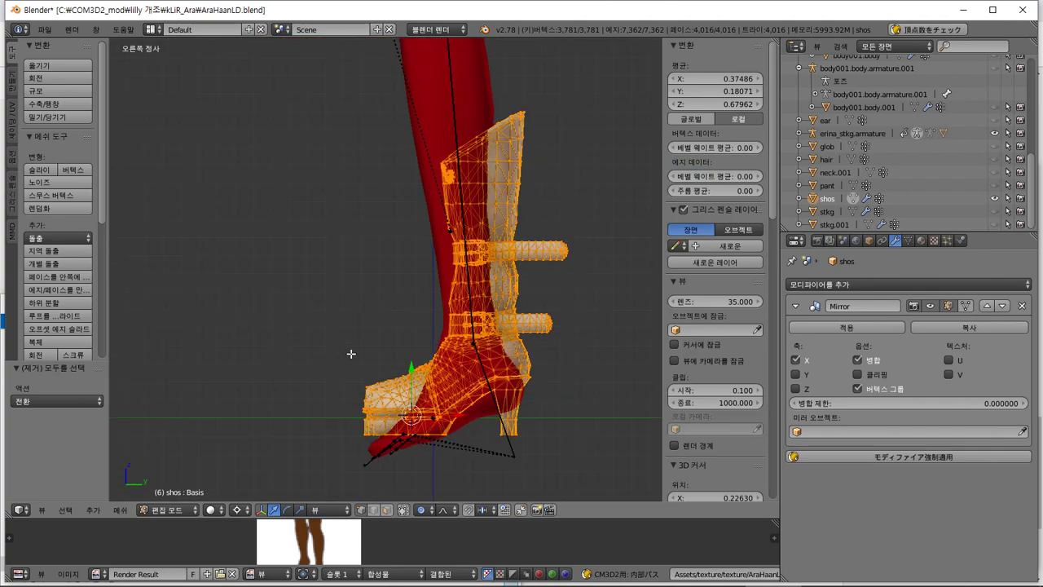
key(g)
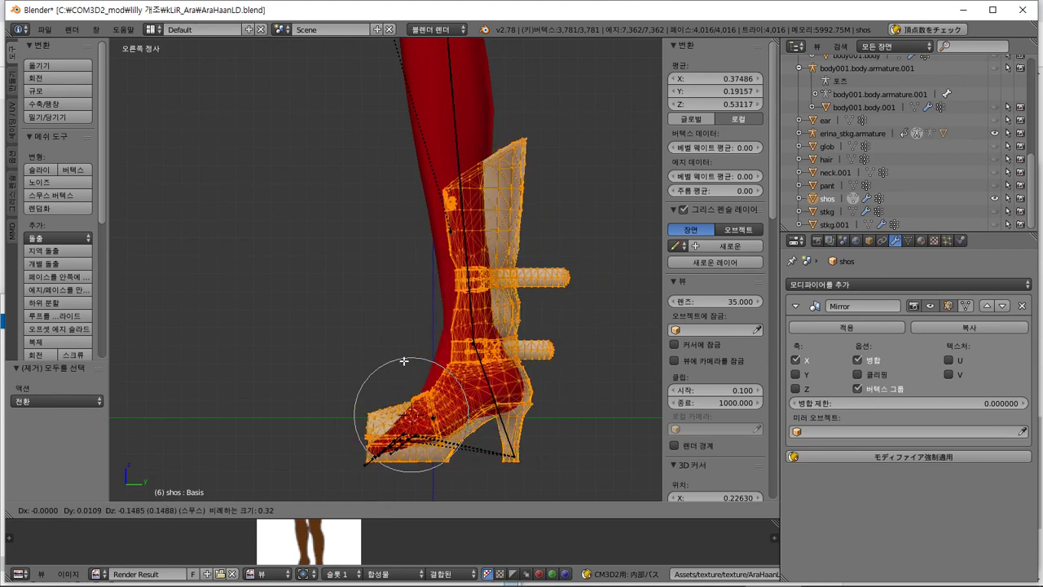
click(400, 362)
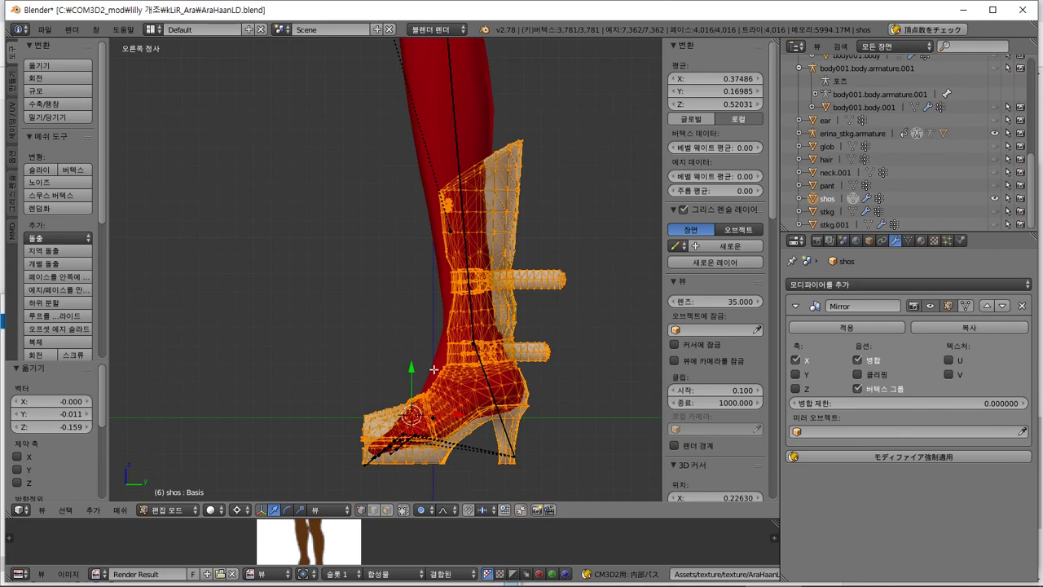
- Move the whole boot mesh about 0.145 outward along X in the front view so it surrounds the leg
middle_drag(434, 369, 587, 373)
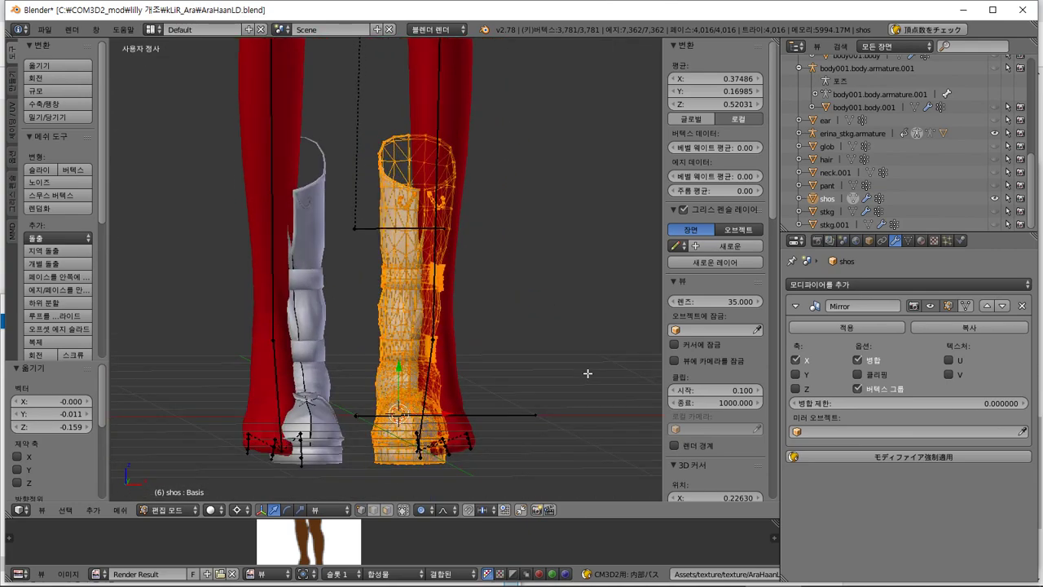
key(KP_1)
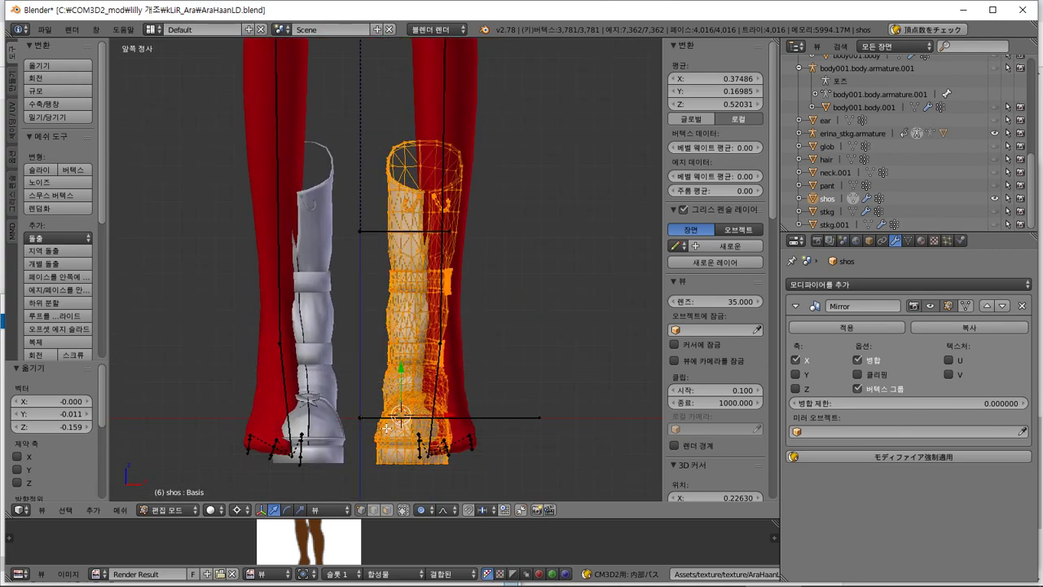
click(584, 338)
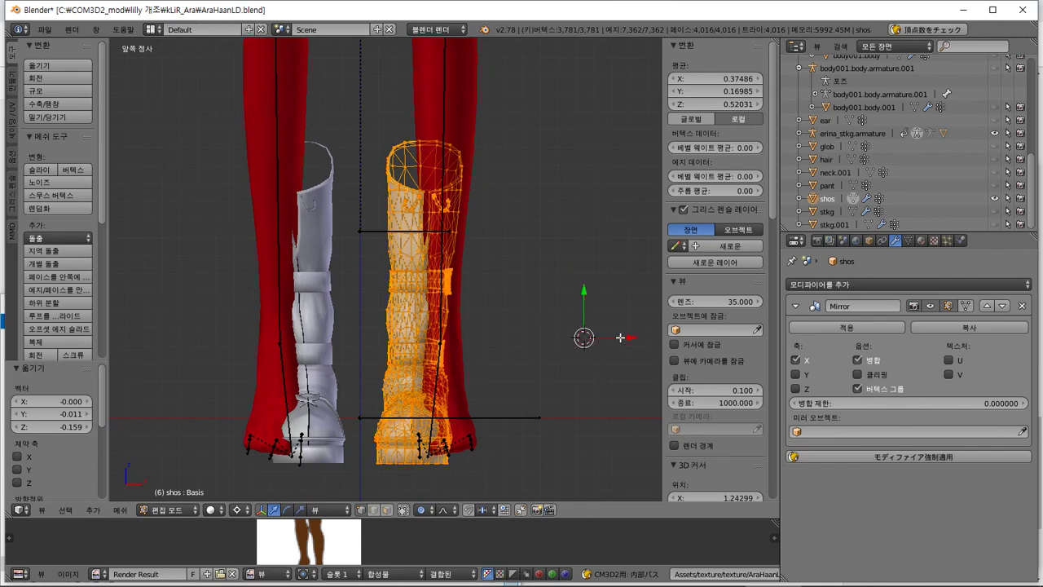
key(g)
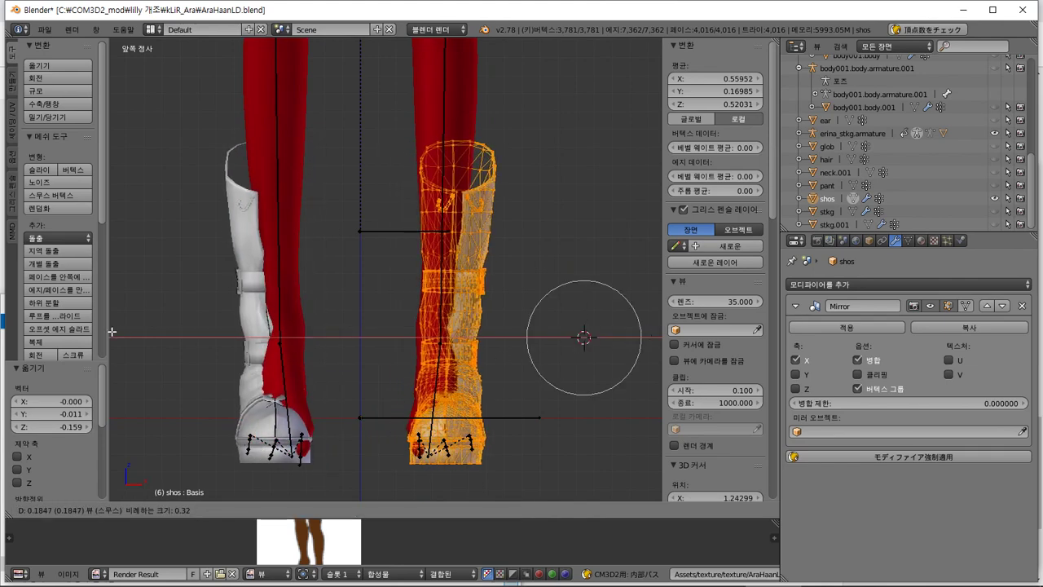
key(x)
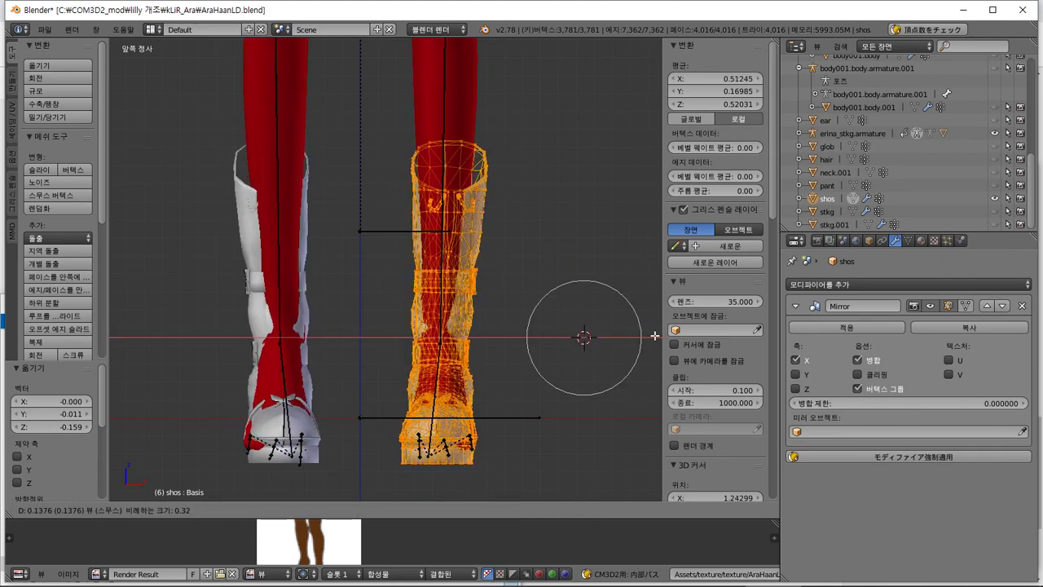
click(657, 336)
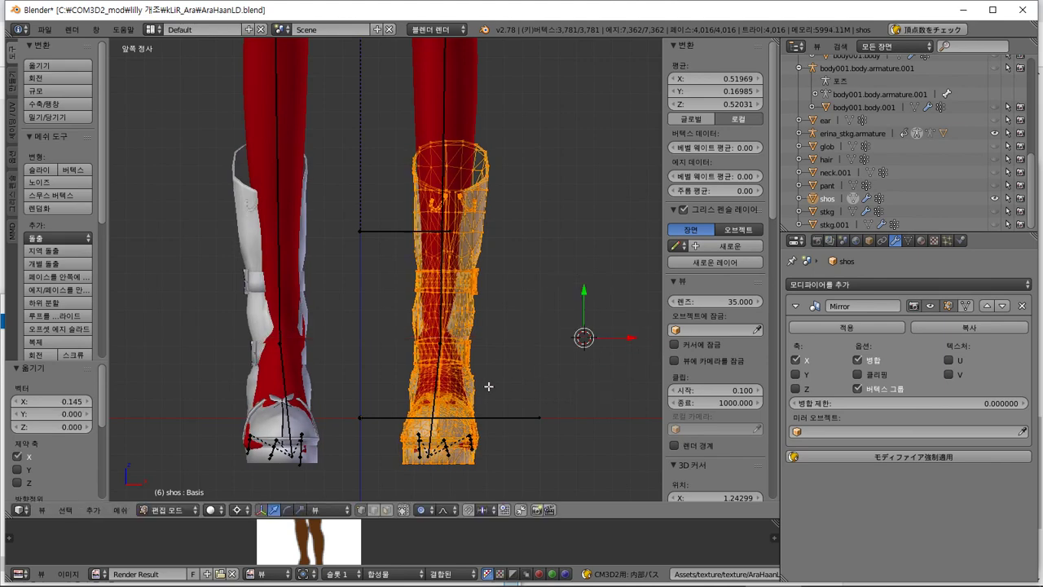
- Shift the whole boot mesh about 0.006 toward the heel in the side view
key(KP_3)
scroll(502, 399, up, 1)
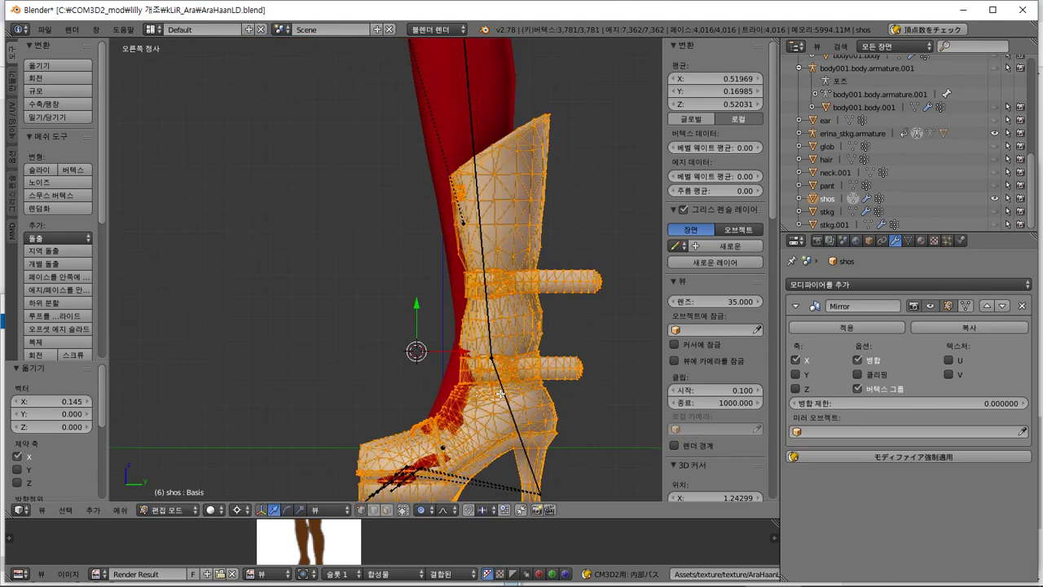
shift+middle_drag(514, 405, 451, 336)
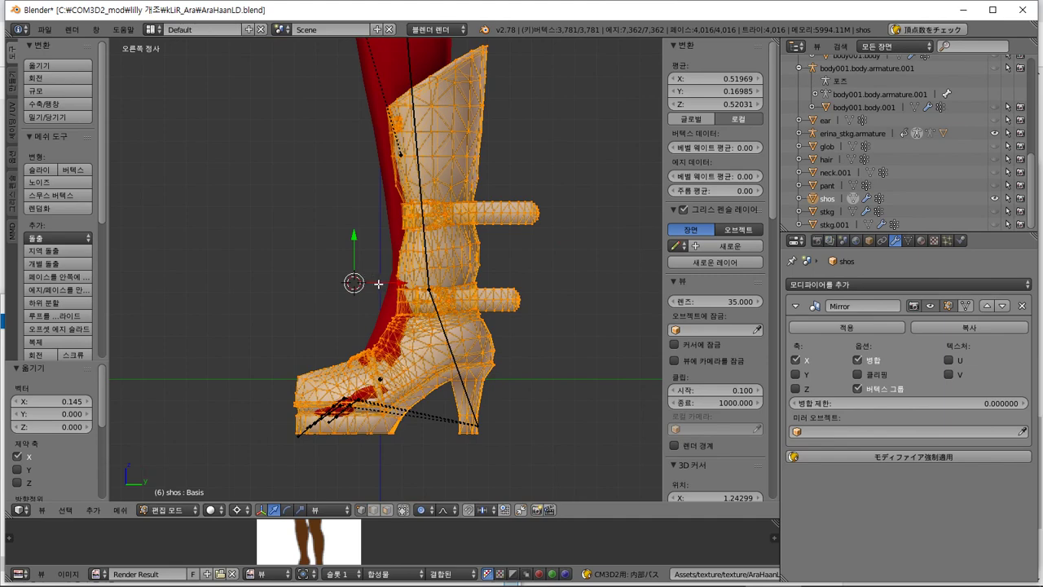
key(g)
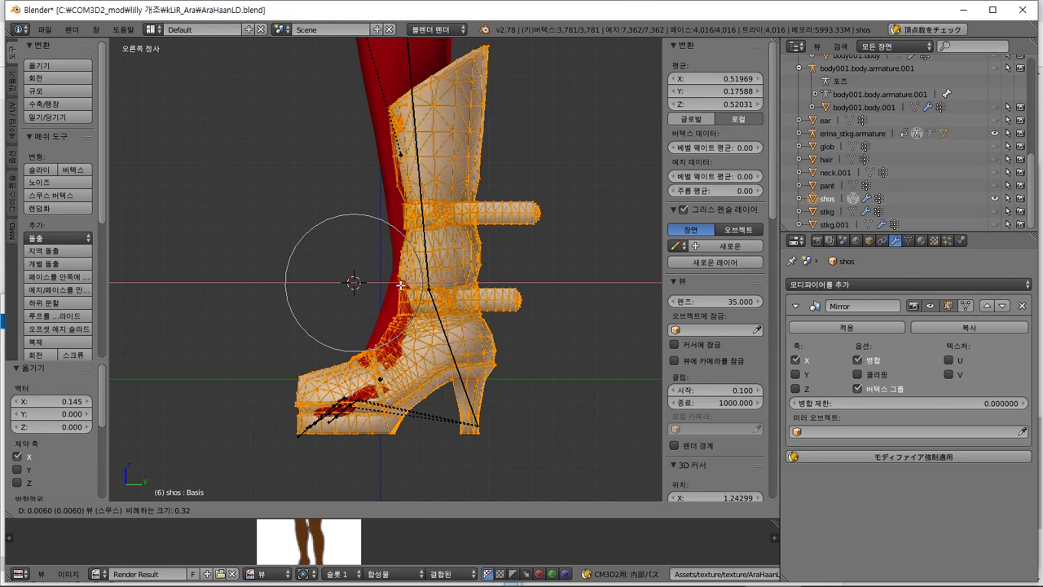
click(401, 285)
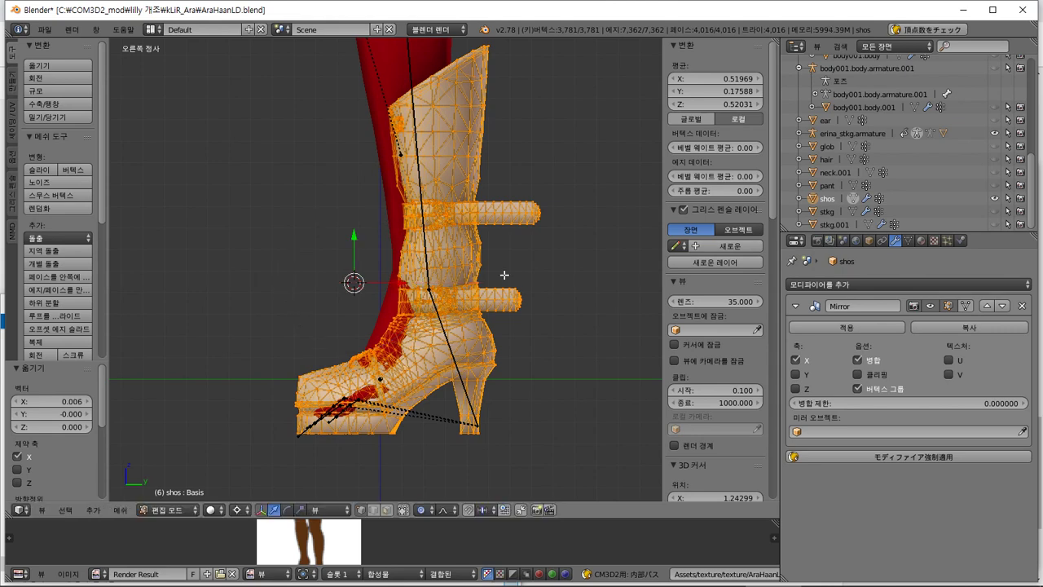
- Clear the full-mesh selection on the boot and return it to Object Mode
shift+middle_drag(504, 275, 506, 327)
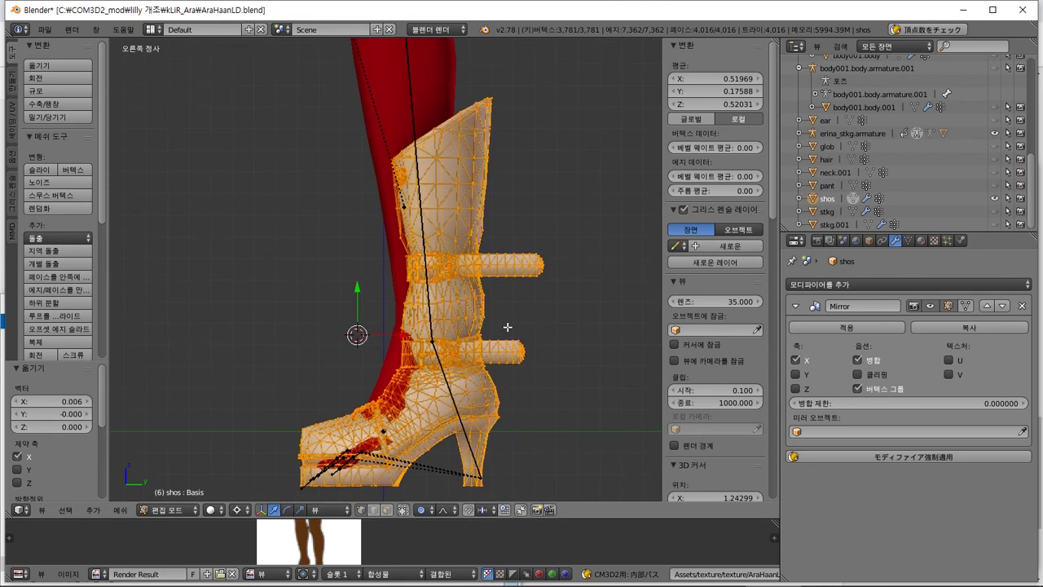
right_click(421, 226)
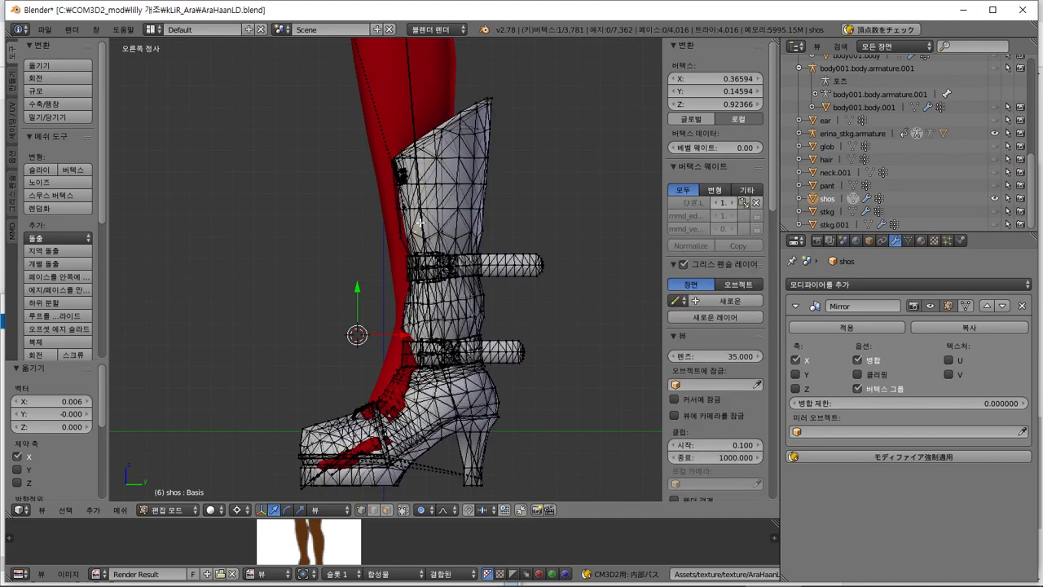
key(Tab)
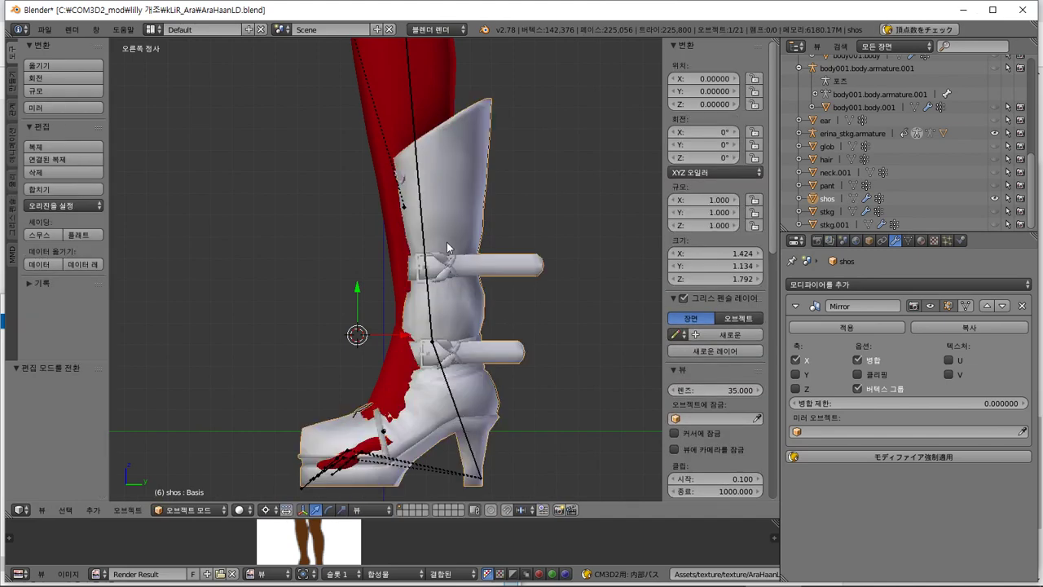
scroll(448, 247, down, 2)
scroll(448, 247, up, 1)
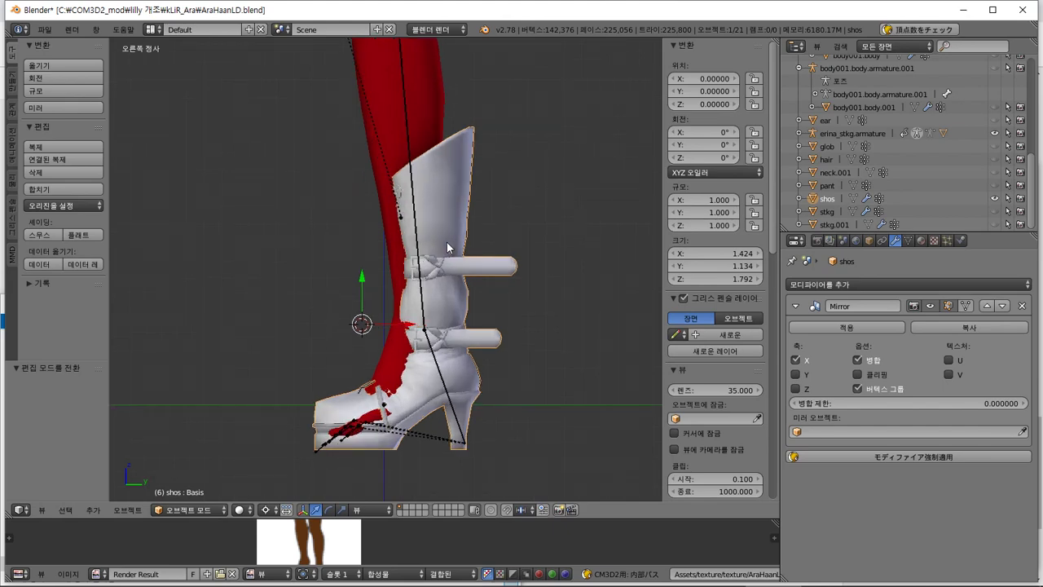
shift+middle_drag(446, 242, 476, 305)
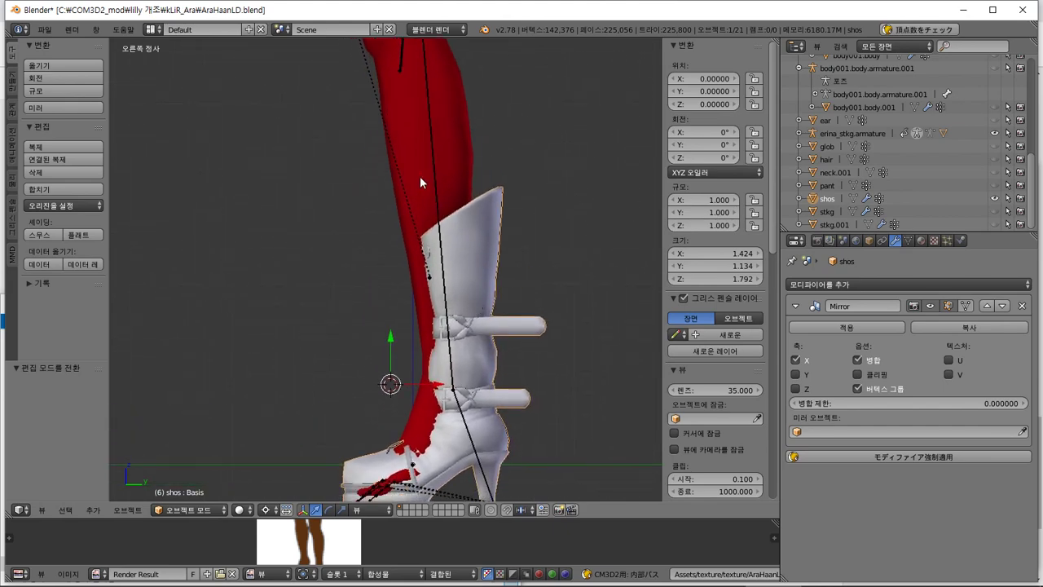
- Examine how the left calf and foot bones of erina_stkg.armature line up with the boot and its heel
right_click(433, 183)
middle_drag(435, 176, 410, 181)
shift+middle_drag(564, 332, 566, 210)
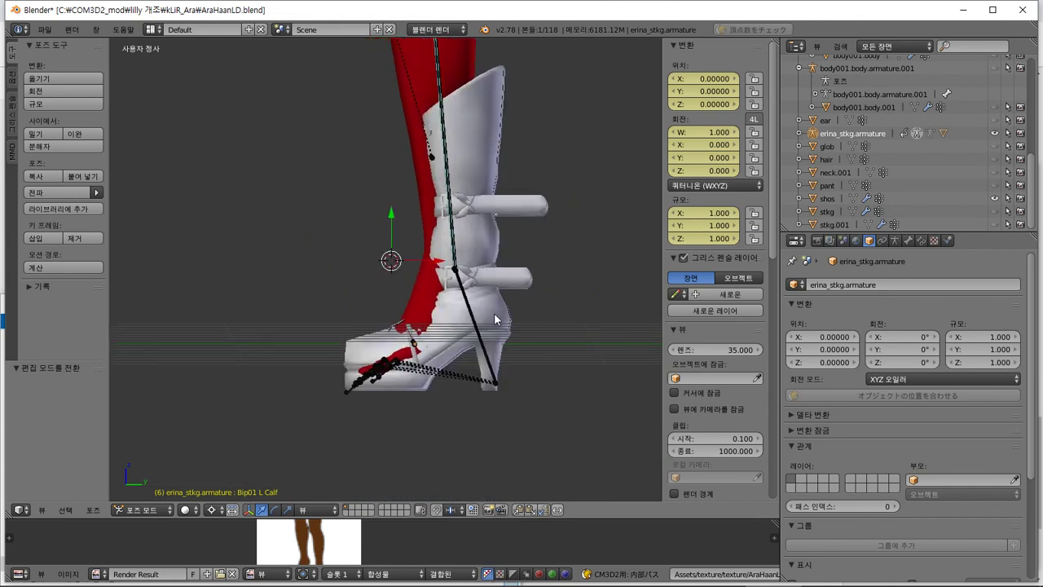
right_click(463, 291)
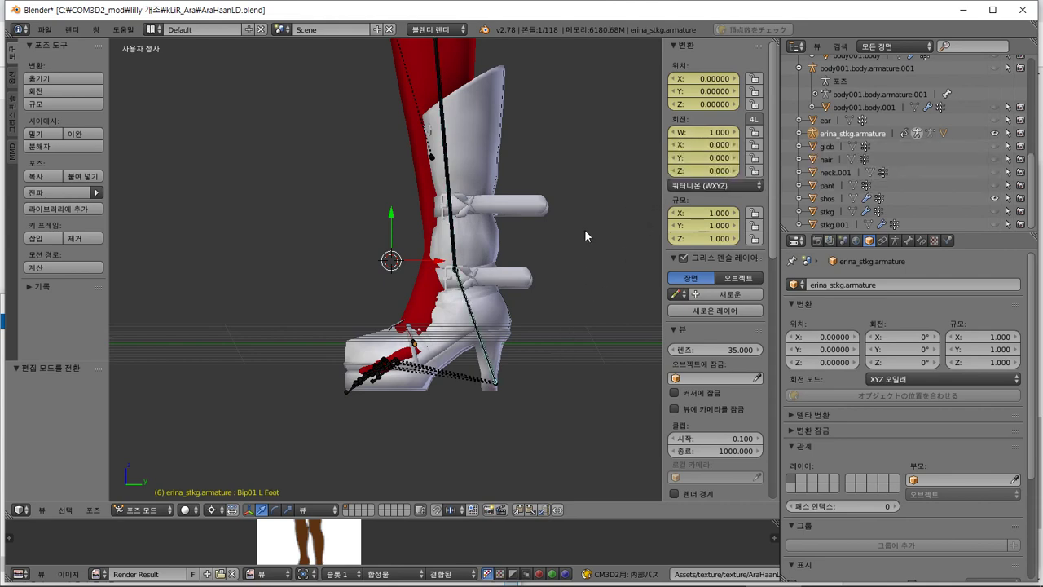
key(Tab)
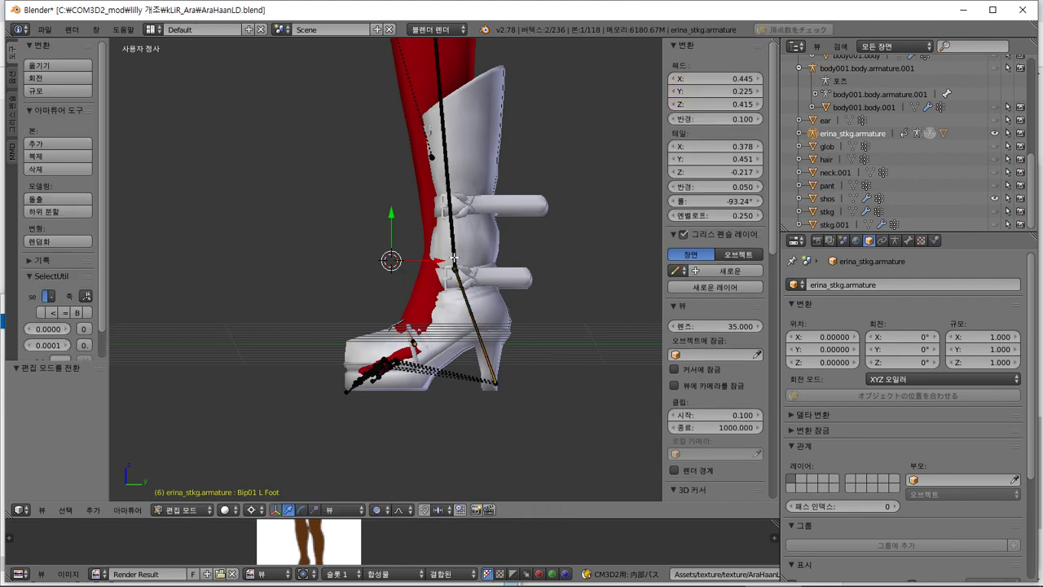
key(Tab)
scroll(453, 259, up, 6)
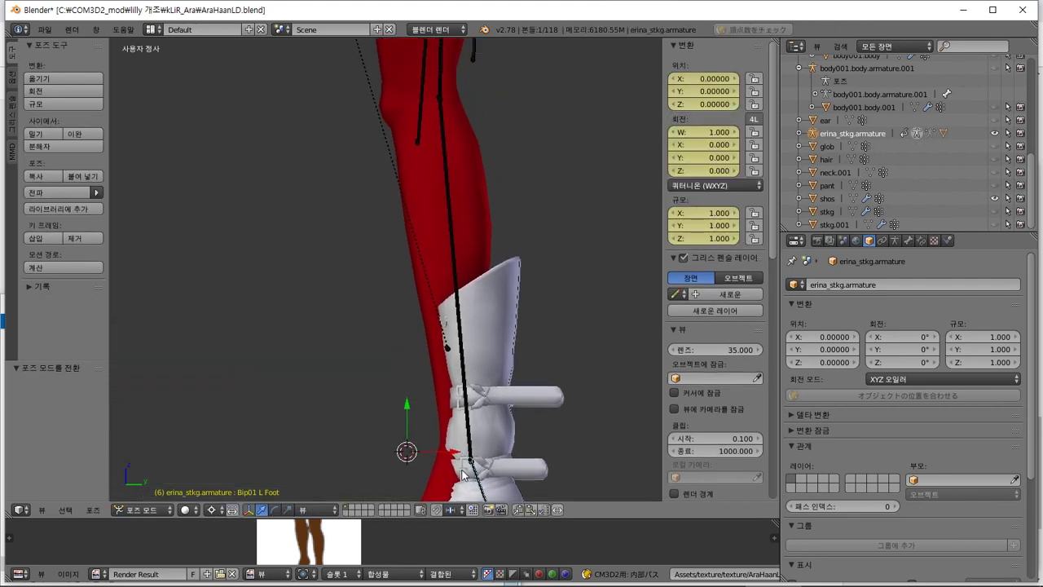
scroll(457, 140, down, 6)
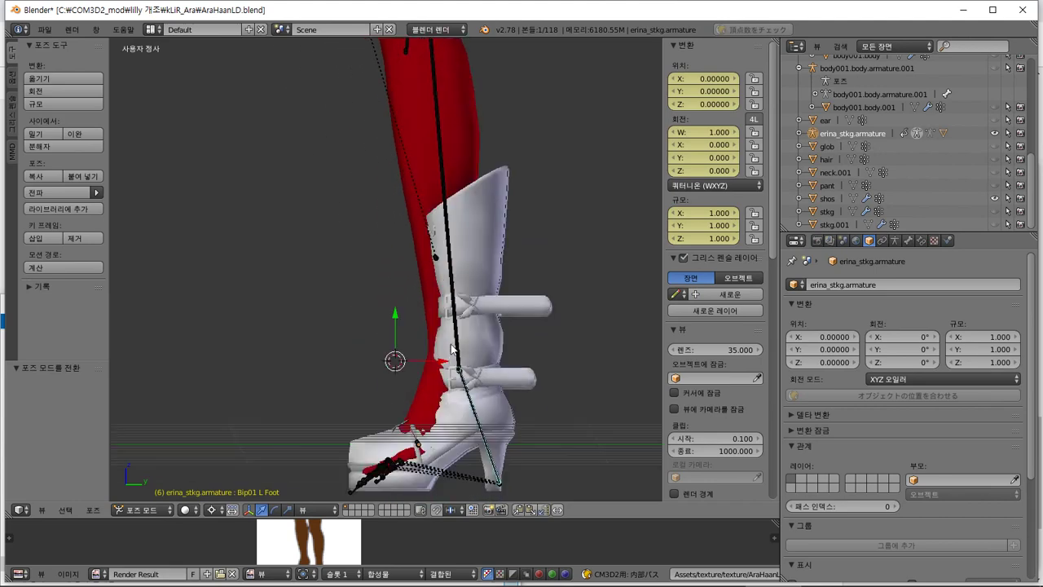
scroll(555, 384, up, 2)
scroll(555, 384, up, 1)
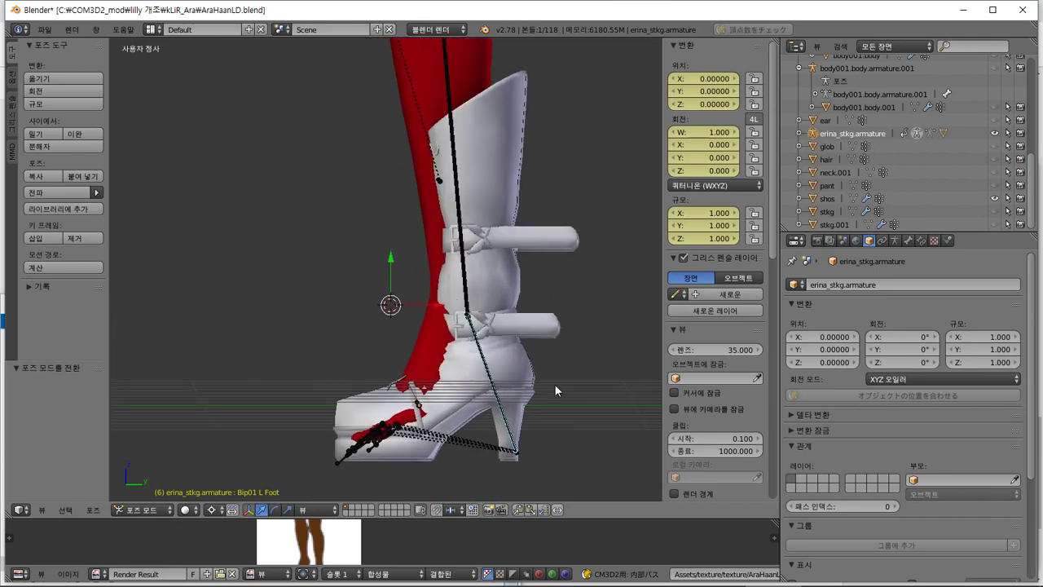
shift+middle_drag(551, 384, 534, 380)
scroll(533, 384, up, 1)
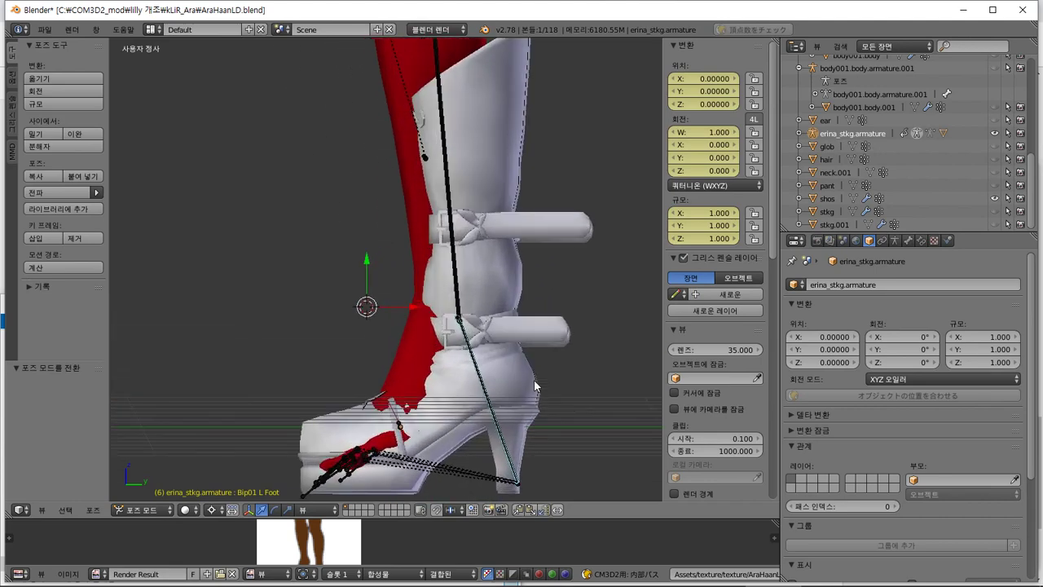
scroll(534, 384, down, 1)
key(alt+Tab)
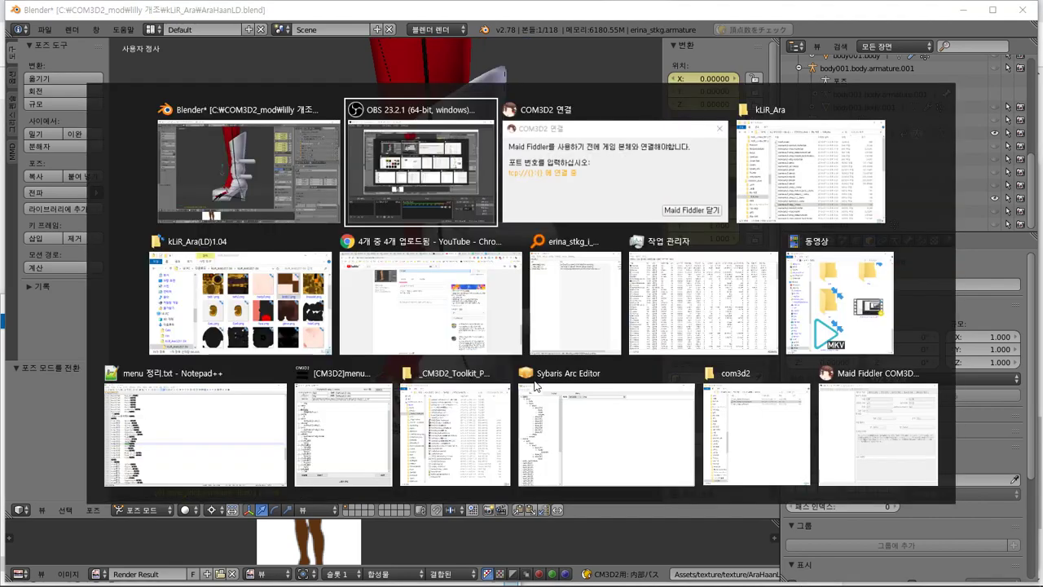
key(alt+Tab)
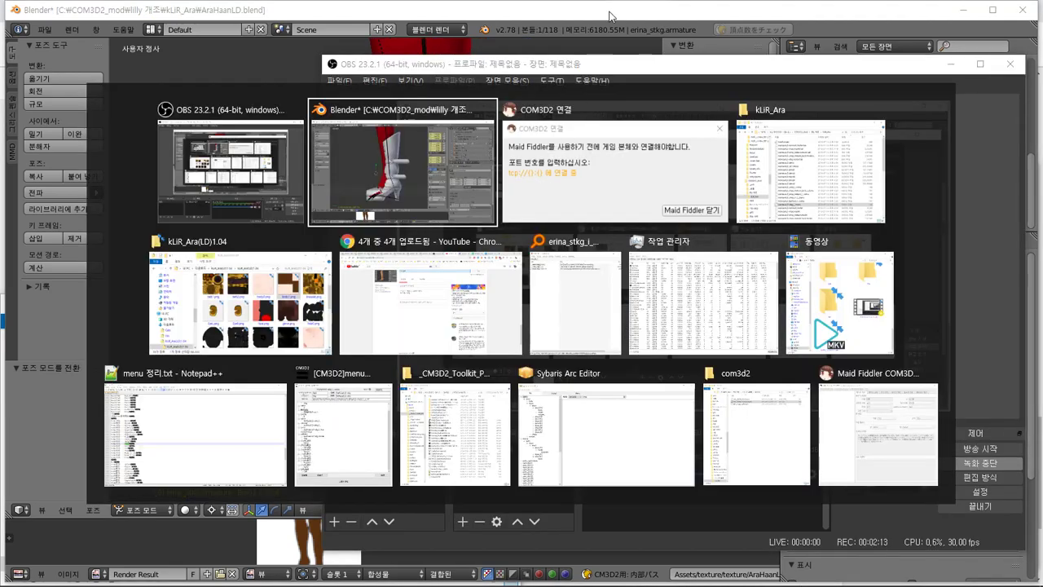
key(Escape)
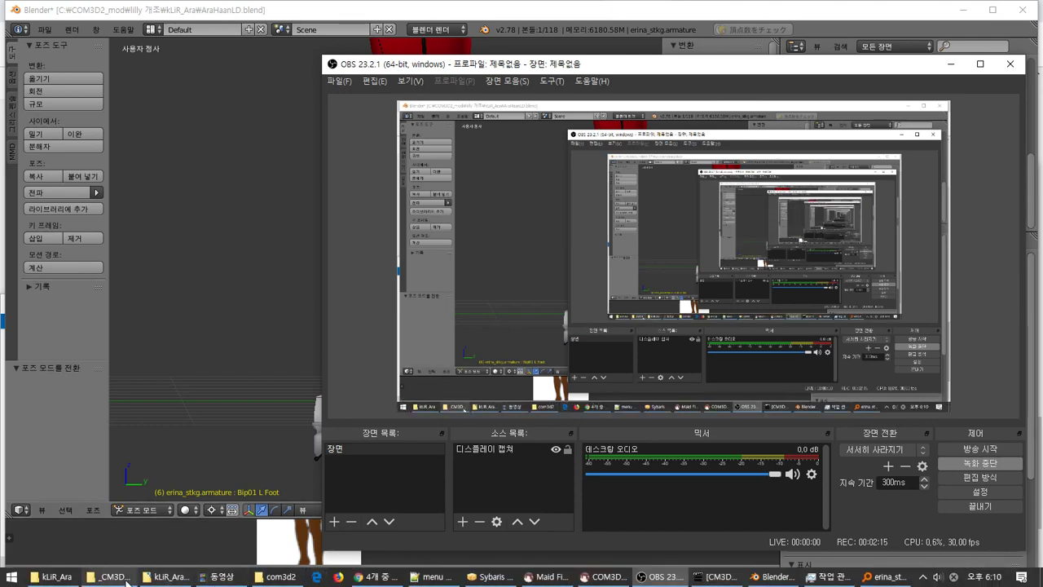
click(166, 443)
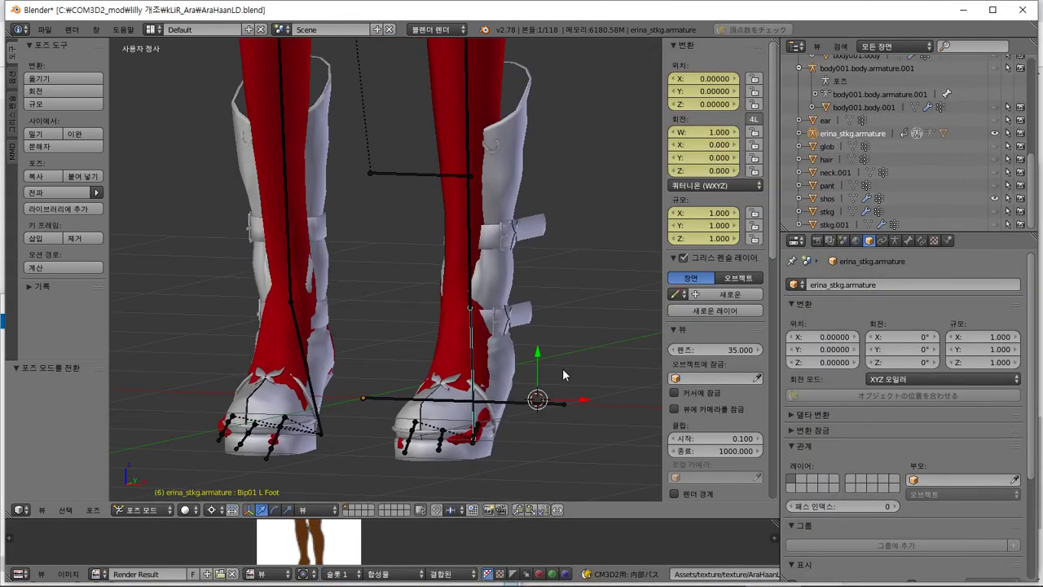
- Select the shos boots object in the viewport
middle_drag(564, 369, 558, 374)
right_click(507, 378)
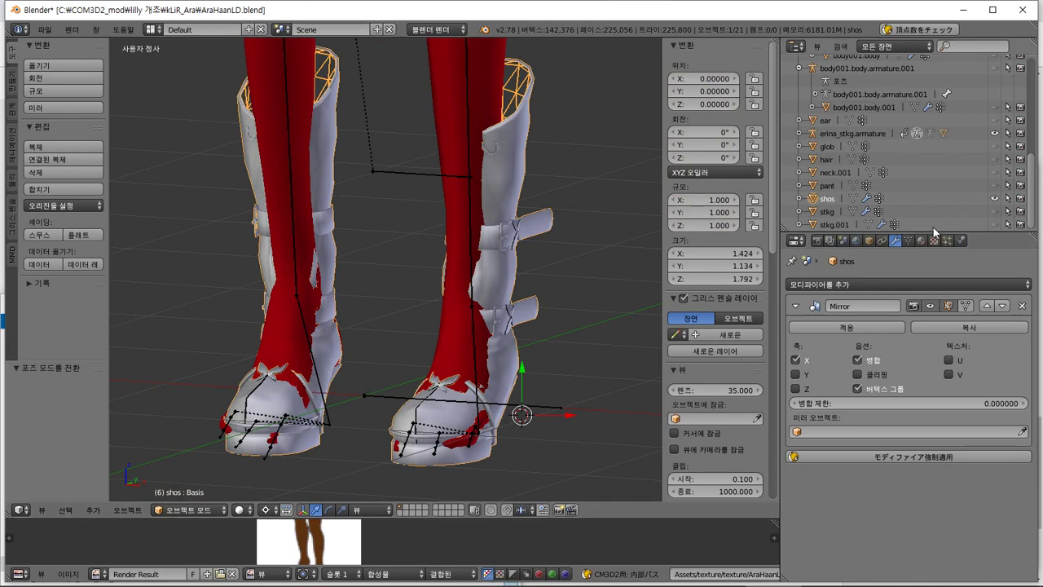
- Enter Edit Mode on the shos boots and check the mesh's material slots and shoes texture
key(Tab)
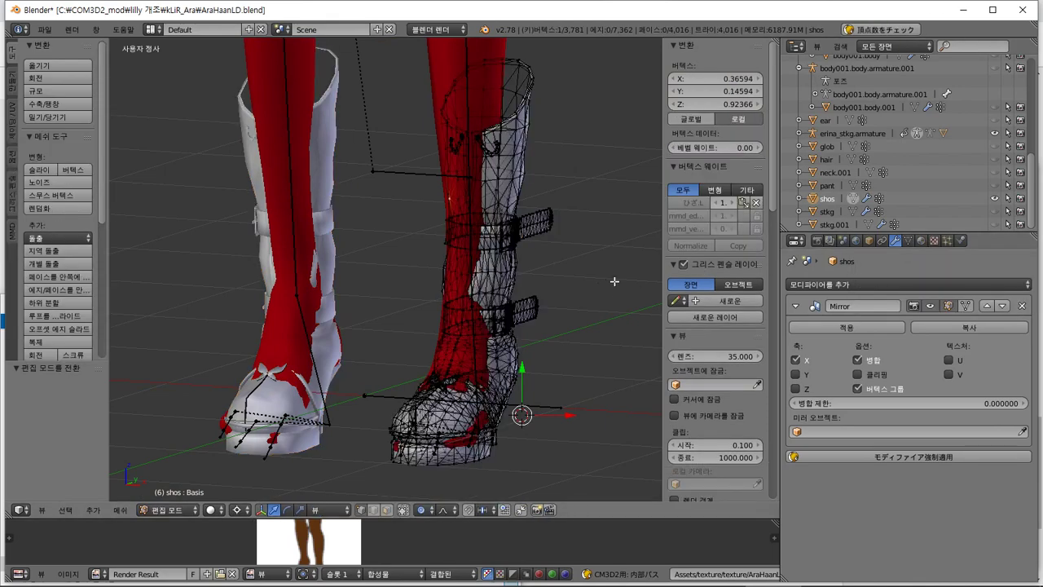
click(922, 241)
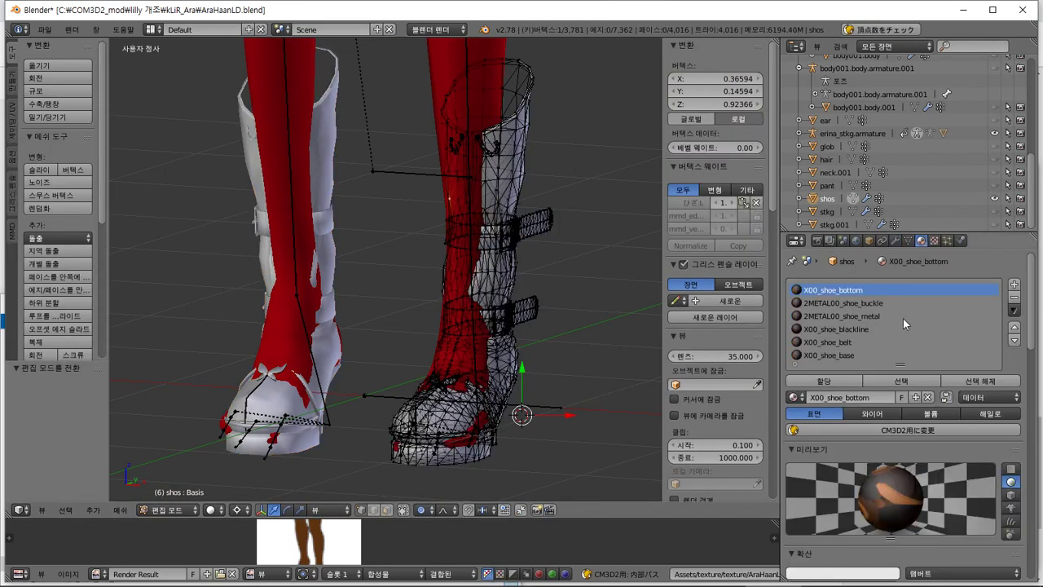
click(934, 241)
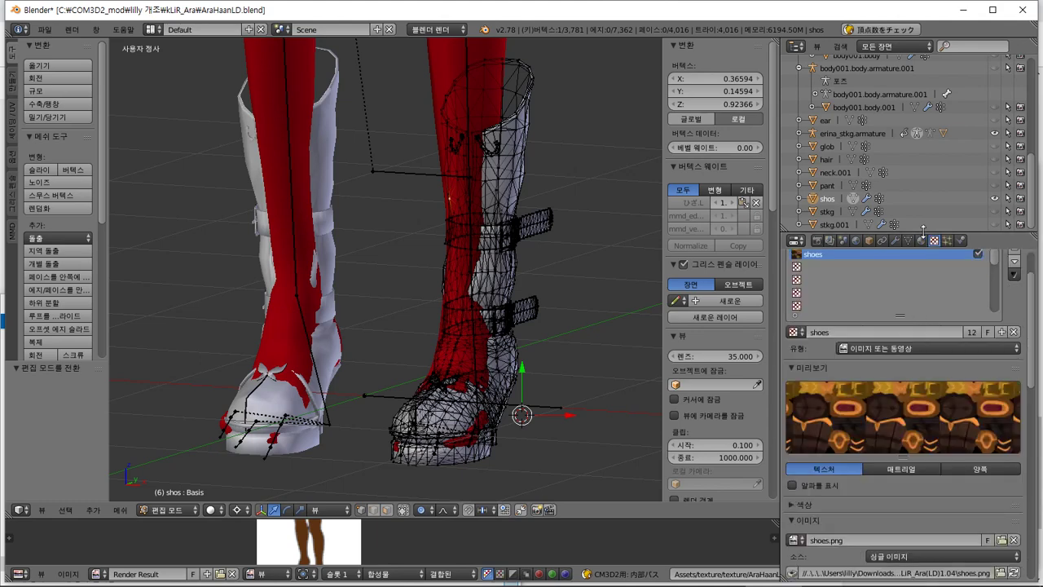
click(922, 240)
- Switch to the kLiR_Ara folder in File Explorer and duplicate AraHaanLD-onep.model
key(alt+Tab)
key(alt+Tab)
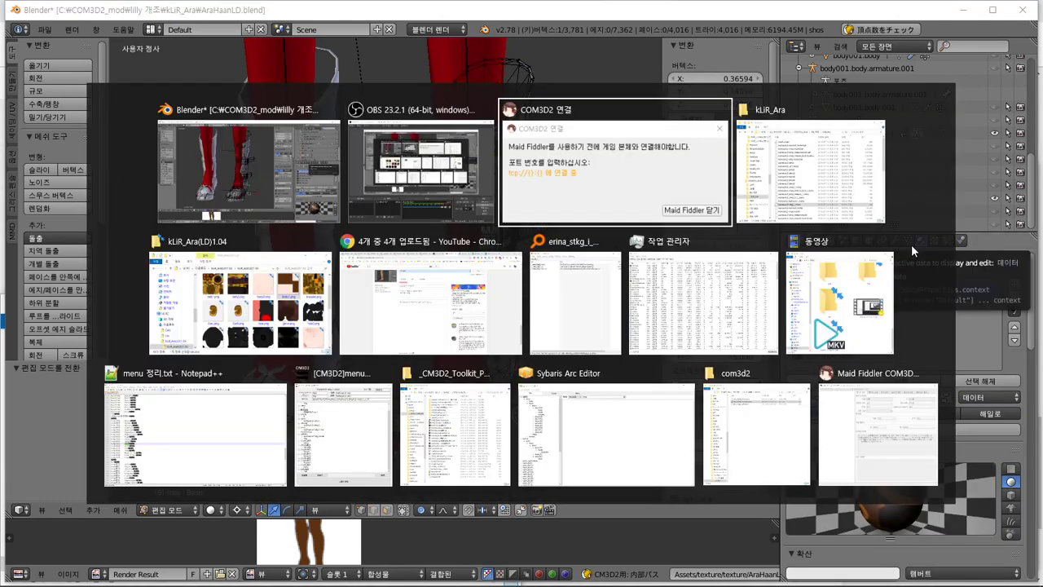
key(alt+Tab)
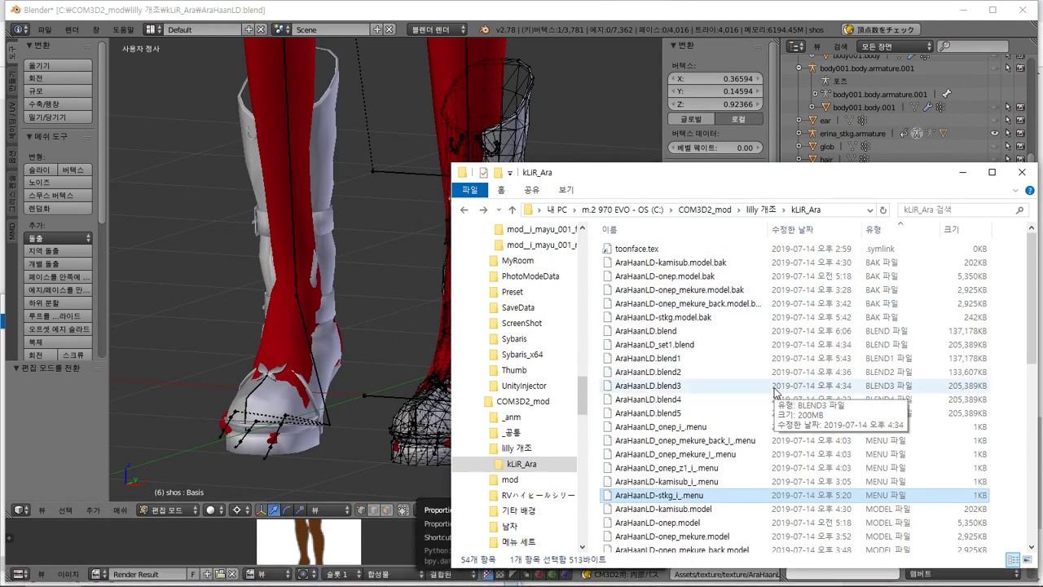
scroll(777, 393, down, 3)
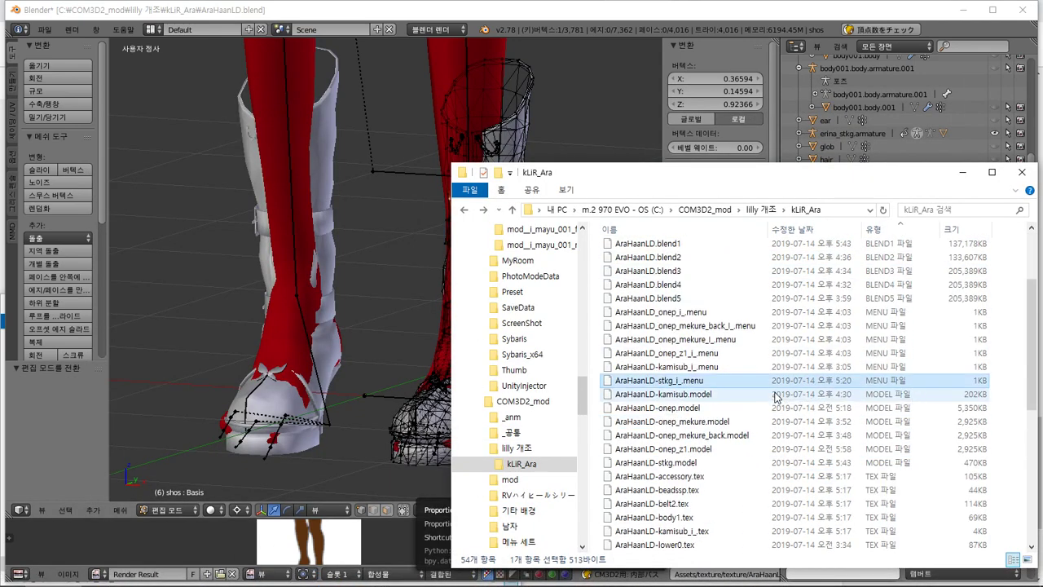
click(719, 407)
- Check the boot object's name in Blender and rename the copied model file as AraHaanLD-shos.model
click(867, 11)
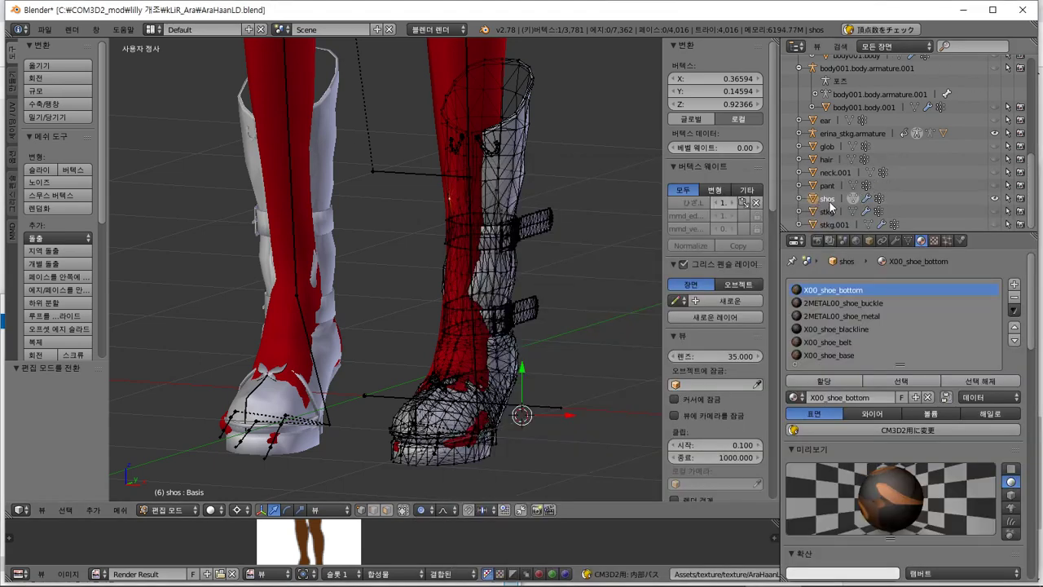
key(alt+Tab)
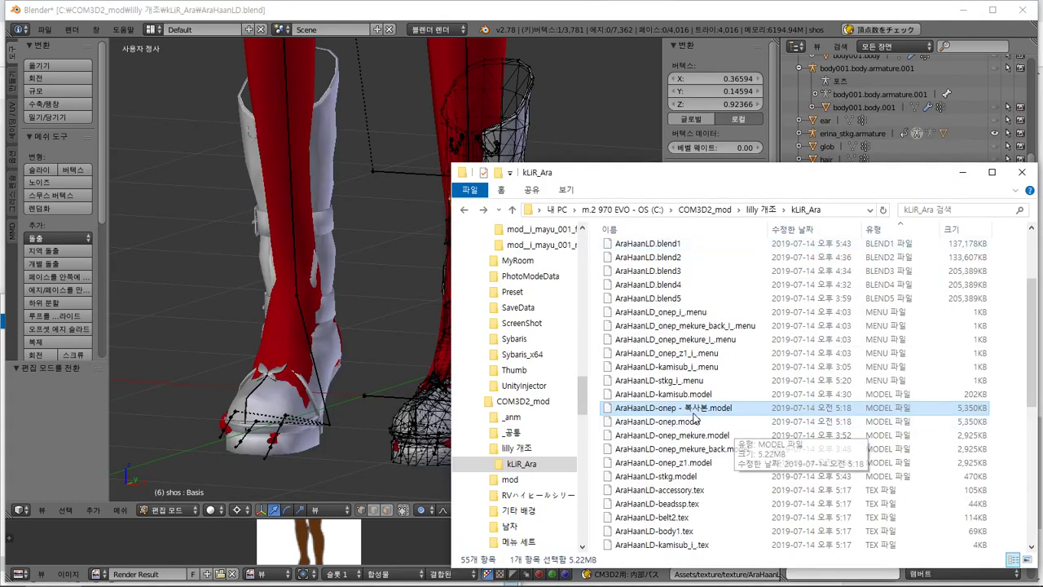
click(660, 408)
drag(657, 408, 707, 424)
text(shos)
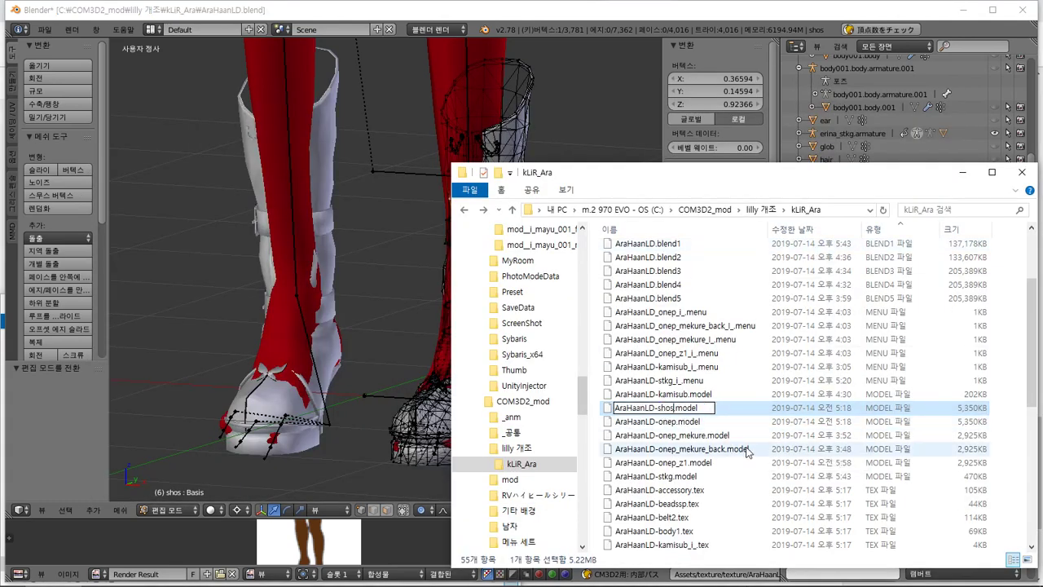
click(737, 449)
- Duplicate AraHaanLD_onep_i_.menu in the same folder
scroll(746, 444, up, 3)
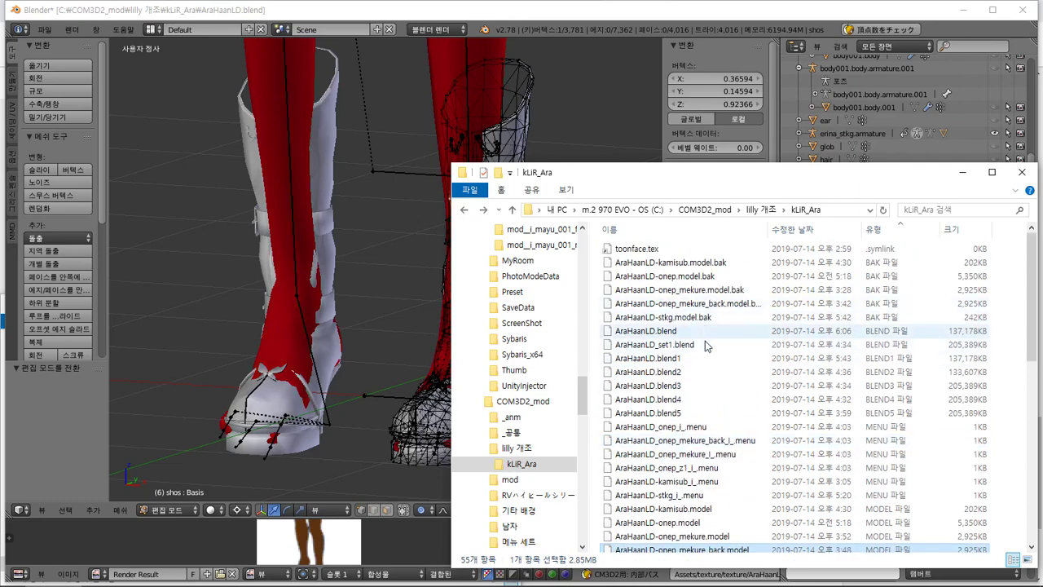
drag(723, 430, 676, 427)
click(661, 427)
shift+click(681, 427)
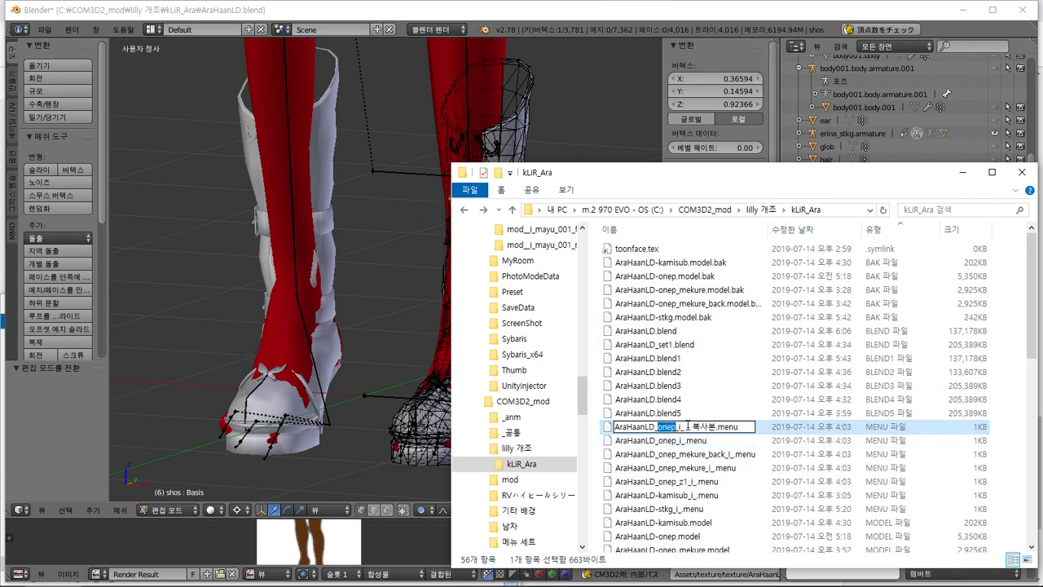
drag(683, 427, 702, 427)
click(838, 4)
key(alt+Tab)
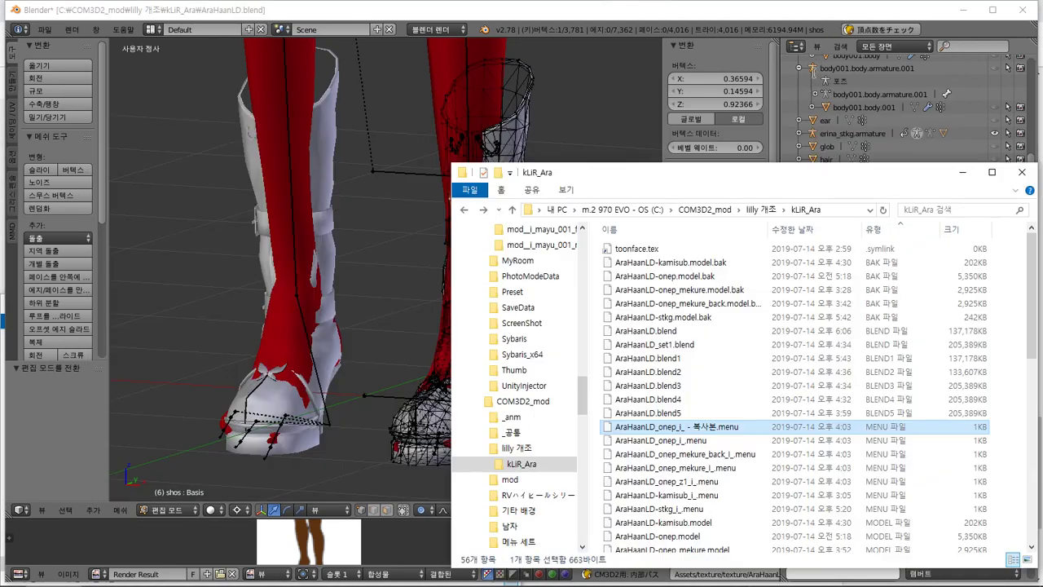
- Rename the copied menu file as AraHaanLD_shos_i_.menu
click(673, 428)
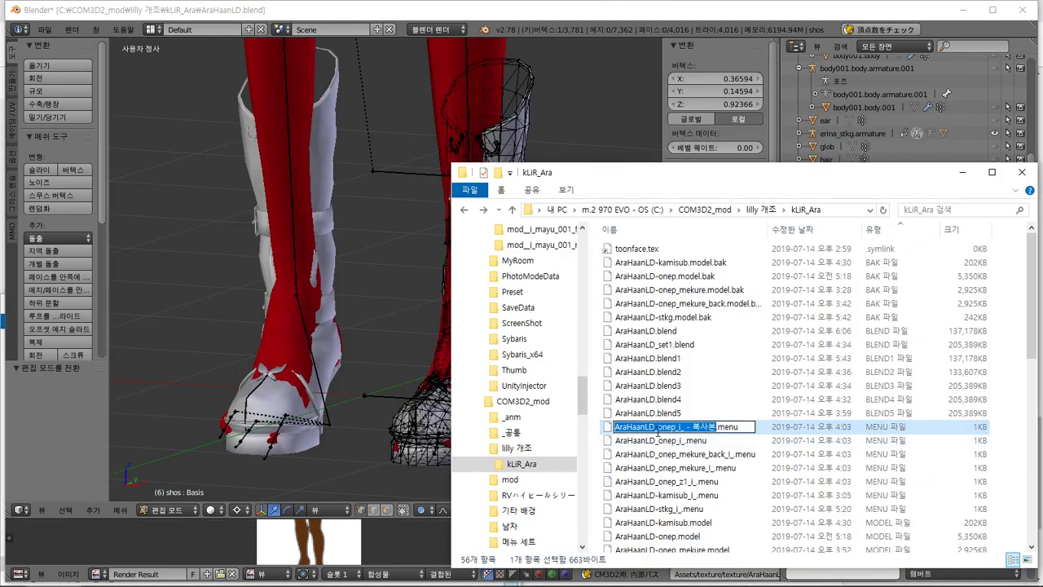
key(BackSpace)
text(AraHaanLD_shos_i_ - 복사본.menu)
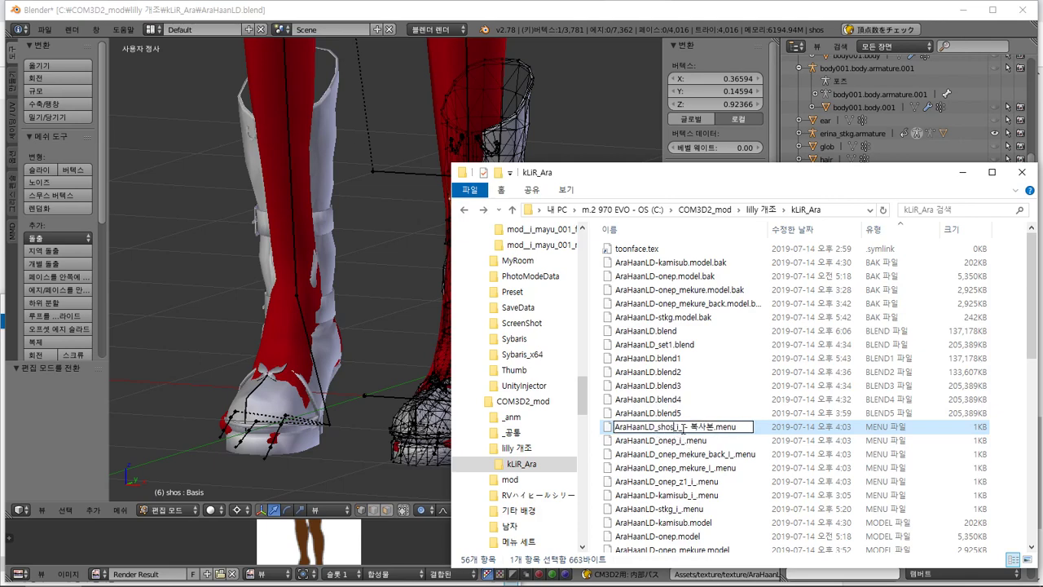
drag(683, 429, 713, 433)
key(Delete)
click(728, 383)
- Sort the folder by name and look through the mod's menu, model and texture files
scroll(728, 383, down, 2)
scroll(728, 383, down, 2)
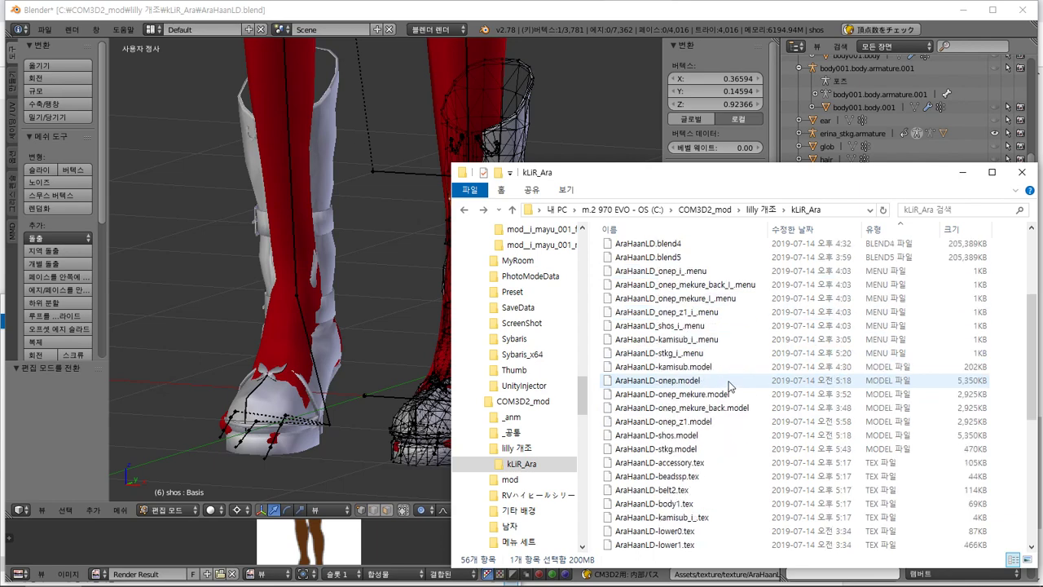
scroll(686, 414, down, 2)
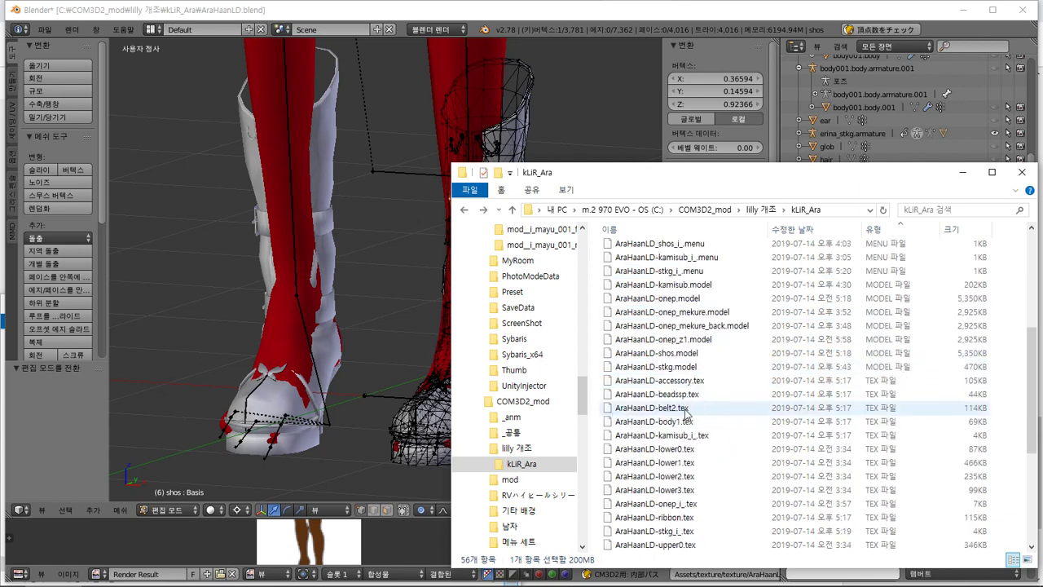
click(692, 238)
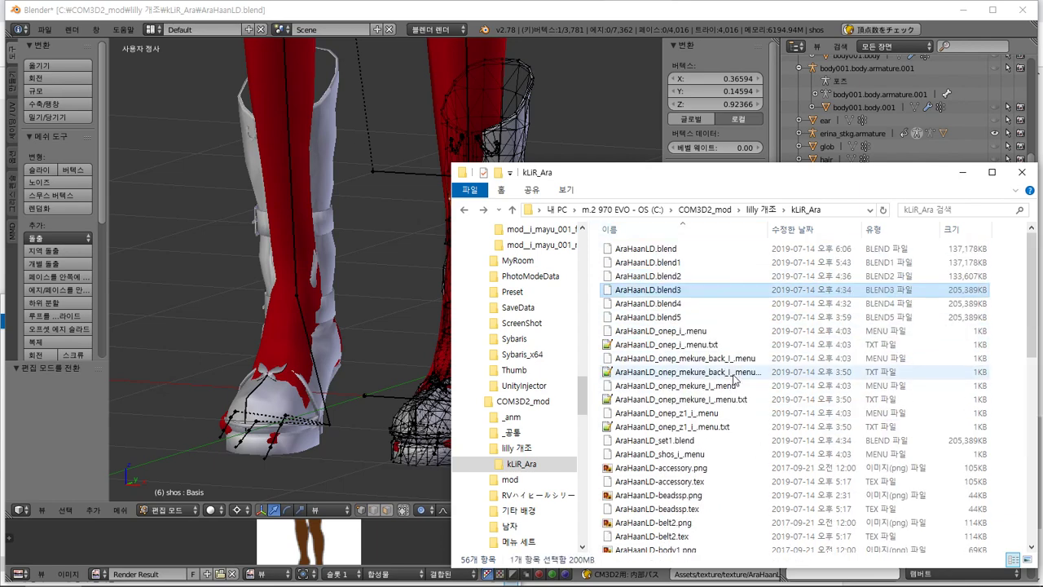
scroll(738, 388, down, 3)
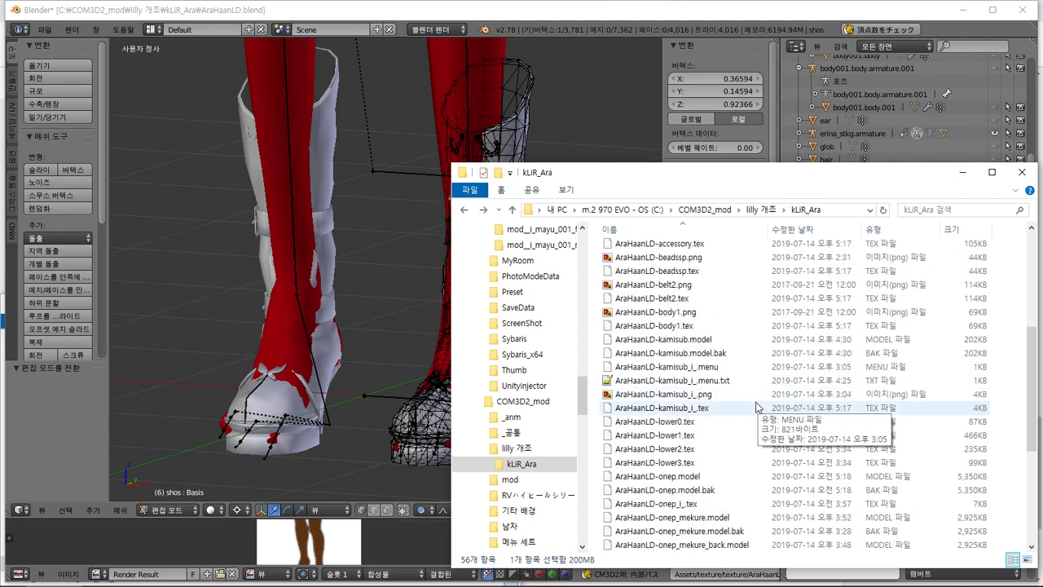
scroll(760, 410, down, 5)
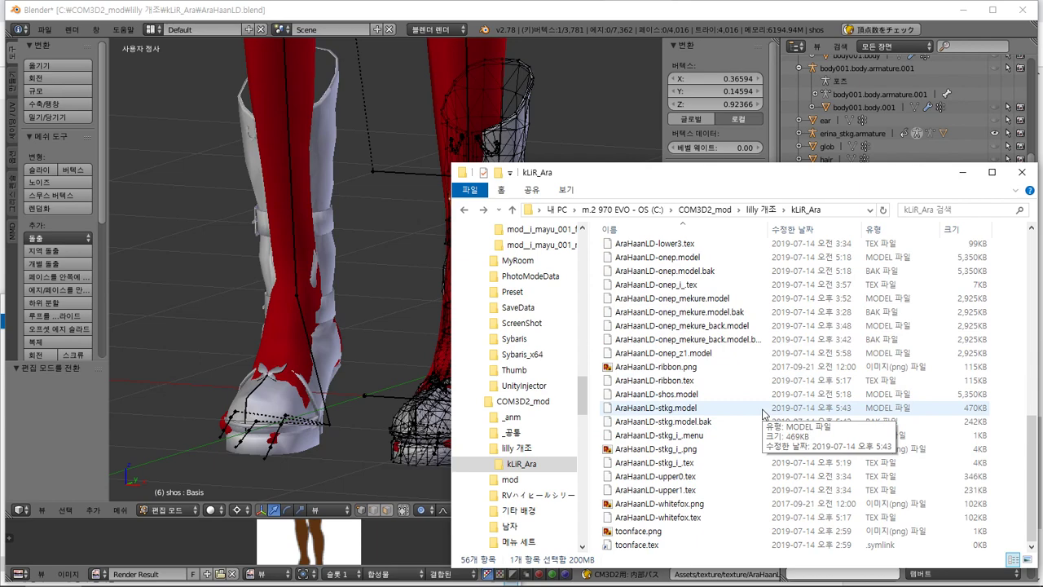
scroll(763, 414, up, 10)
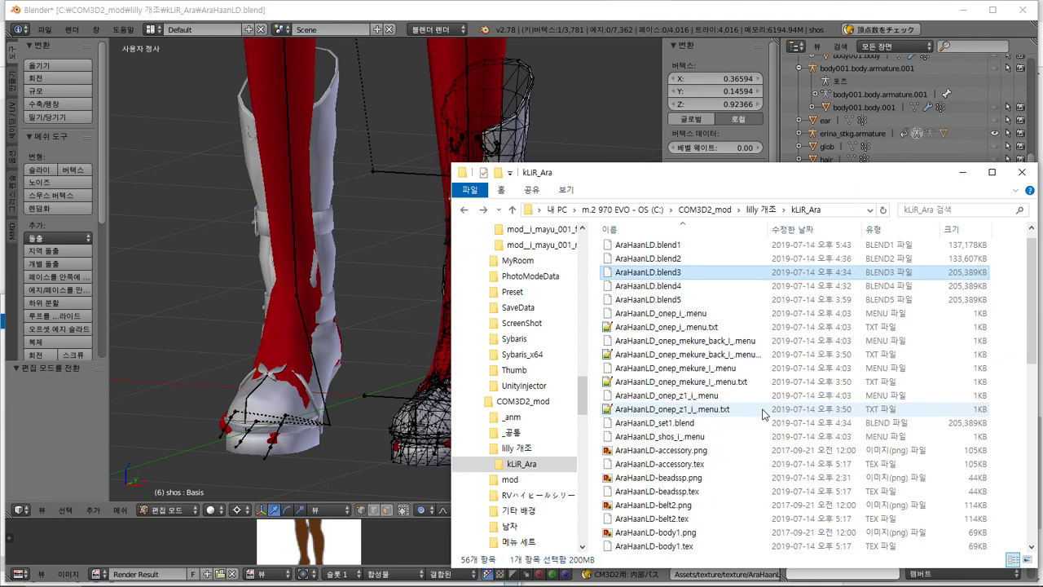
- Redo the undone rename of the menu copy to AraHaanLD_shos_i_.menu and select that file
scroll(763, 414, up, 1)
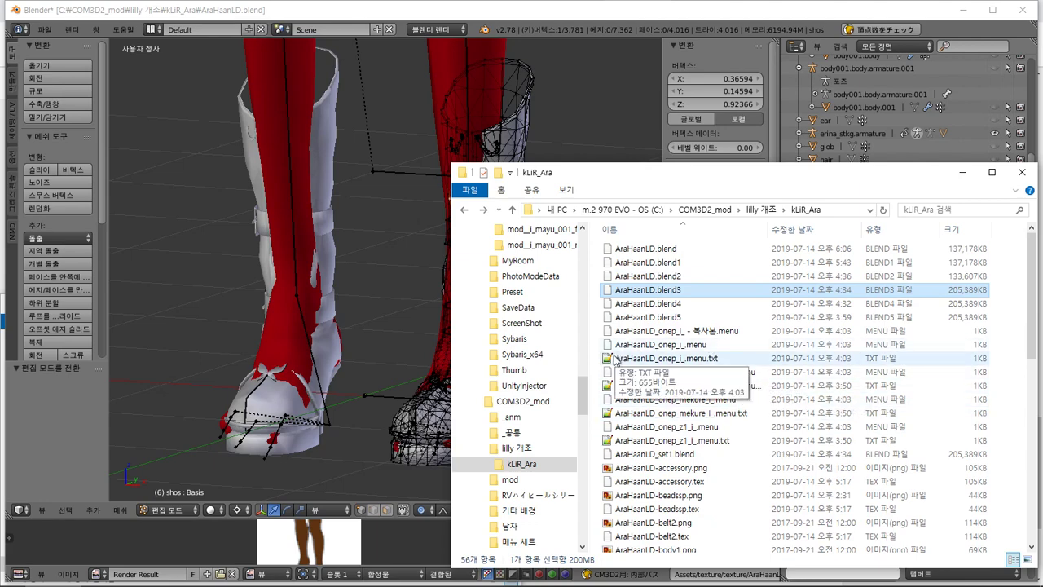
right_click(599, 375)
click(678, 312)
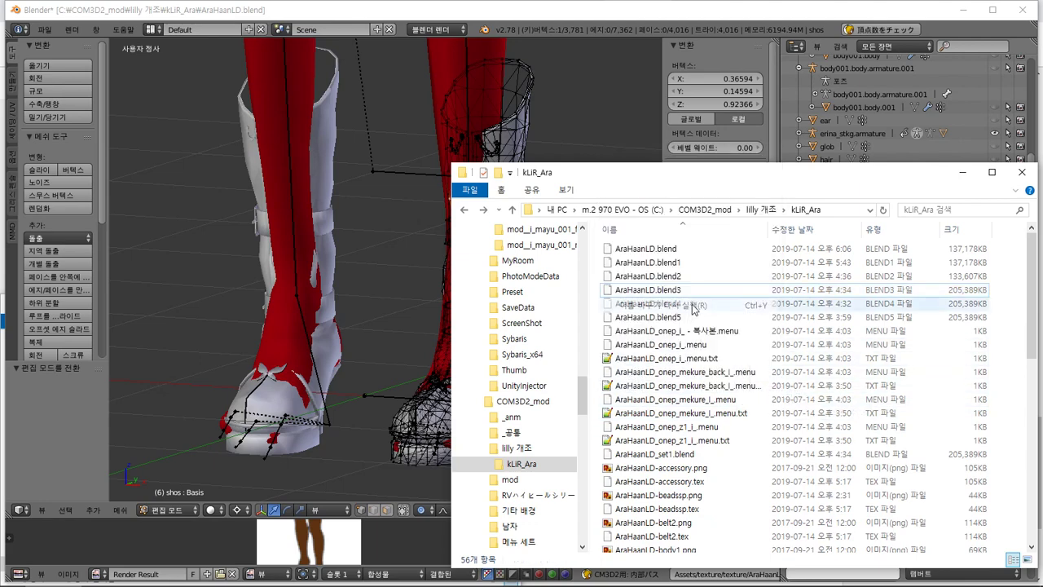
click(701, 454)
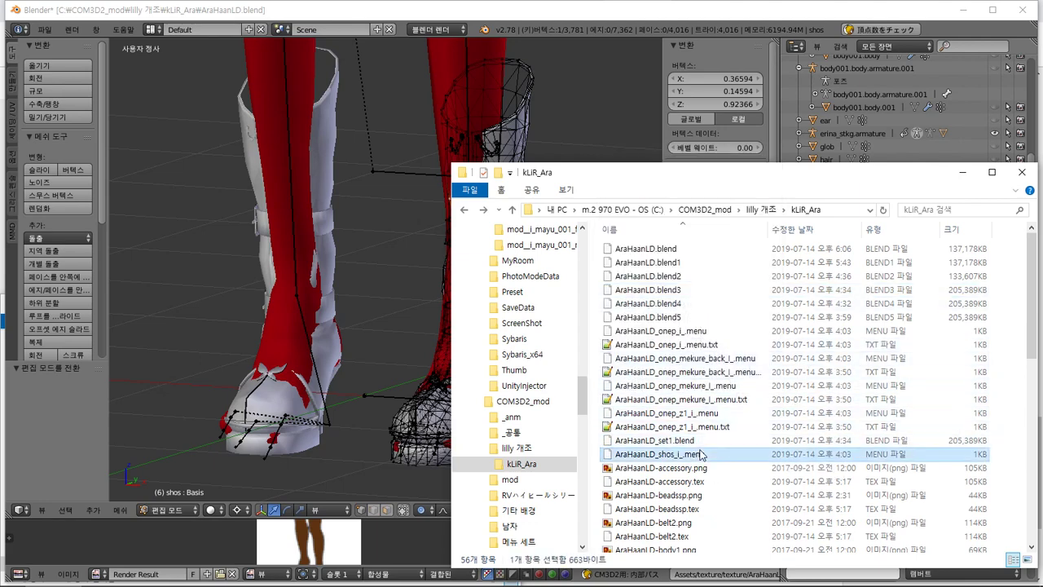
- Reverse the folder's name sorting to descending order and select AraHaanLD-shos.model
click(715, 234)
scroll(753, 361, down, 4)
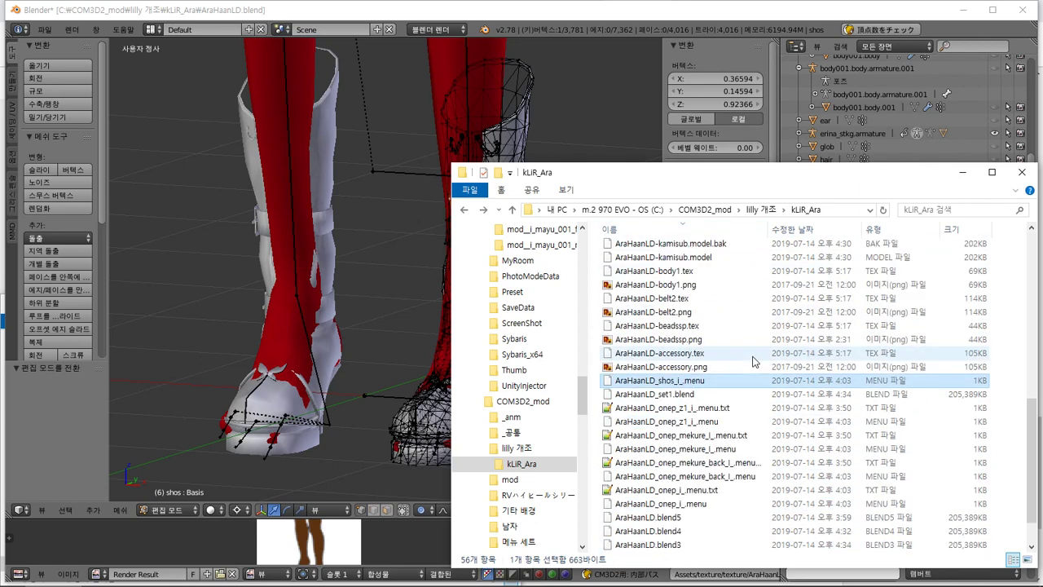
scroll(753, 361, up, 3)
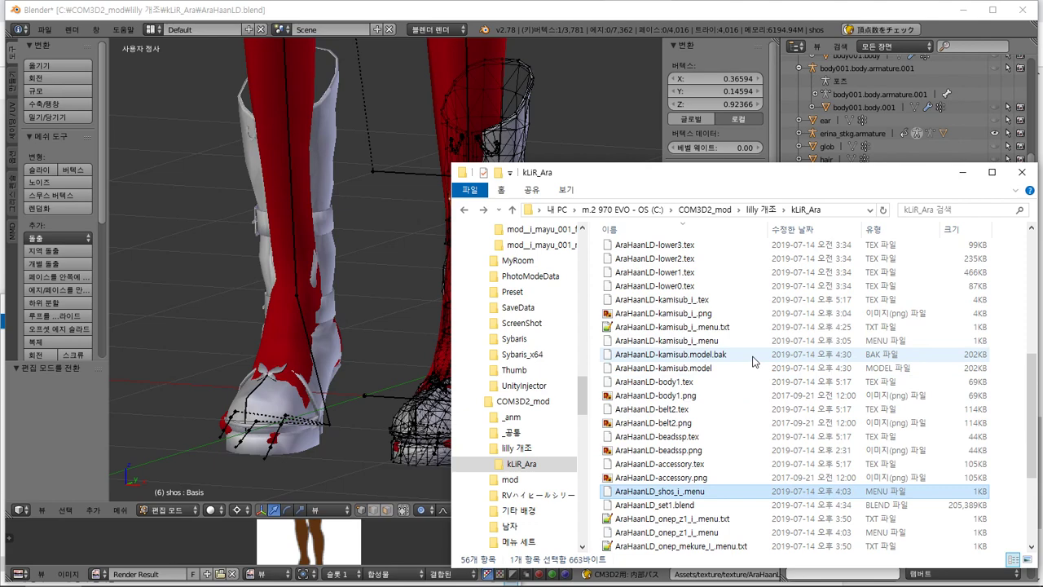
scroll(753, 361, up, 3)
scroll(753, 361, up, 4)
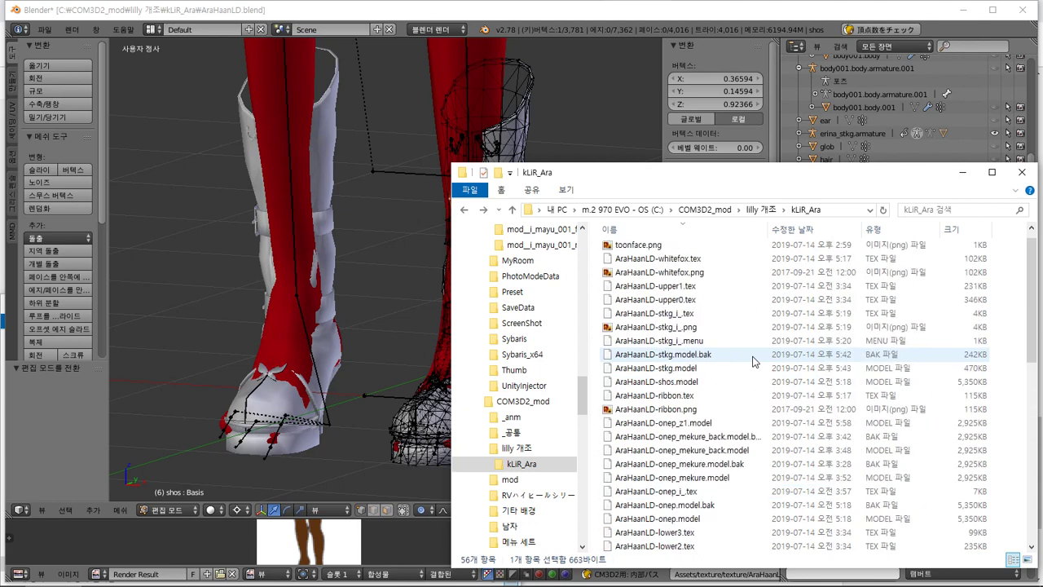
click(698, 381)
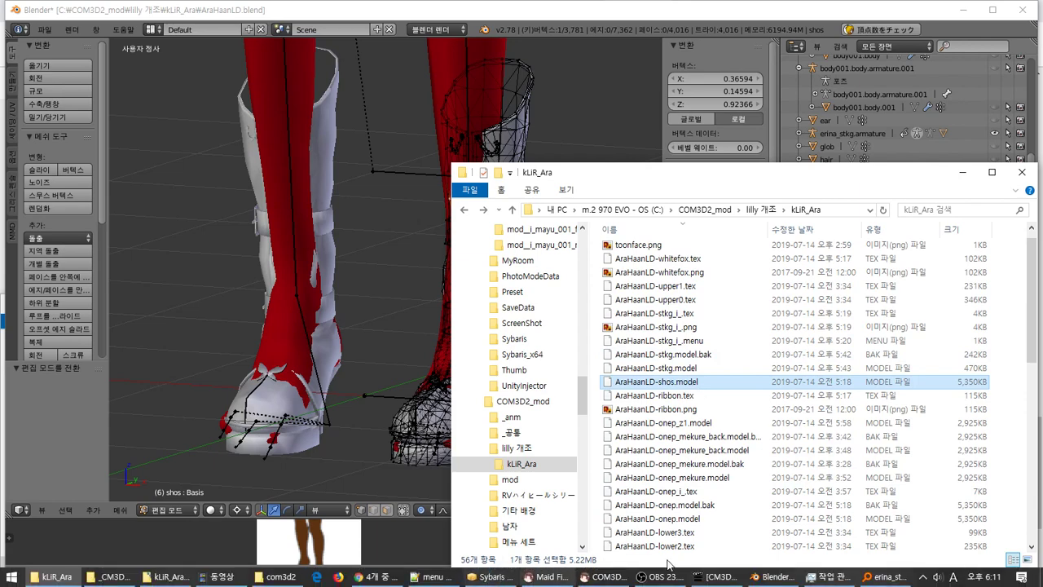
- Switch to menu 정리.txt in Notepad++ and look up the spelling of the shoes maskitem entry
click(429, 576)
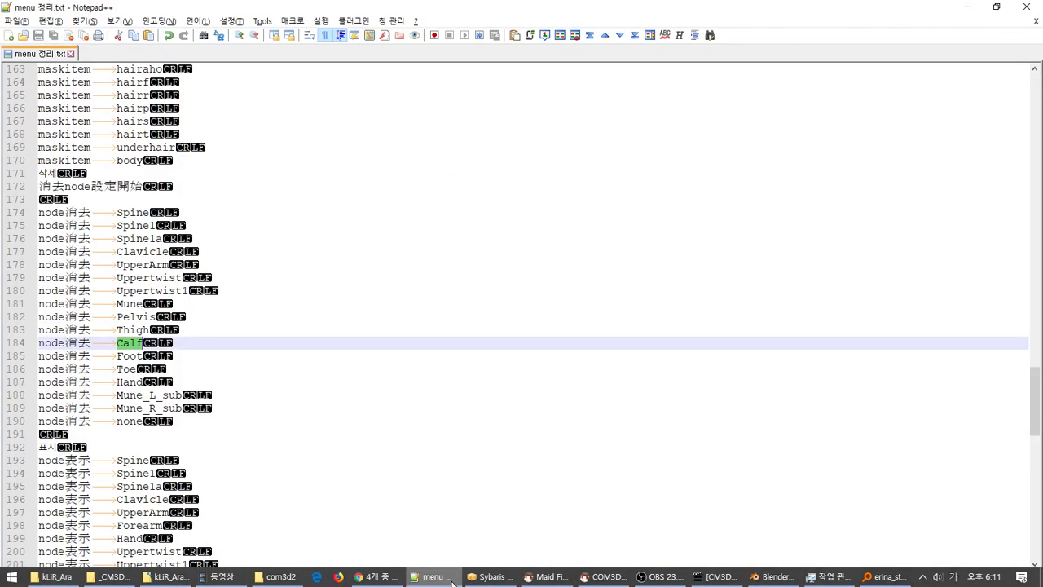
scroll(194, 343, up, 14)
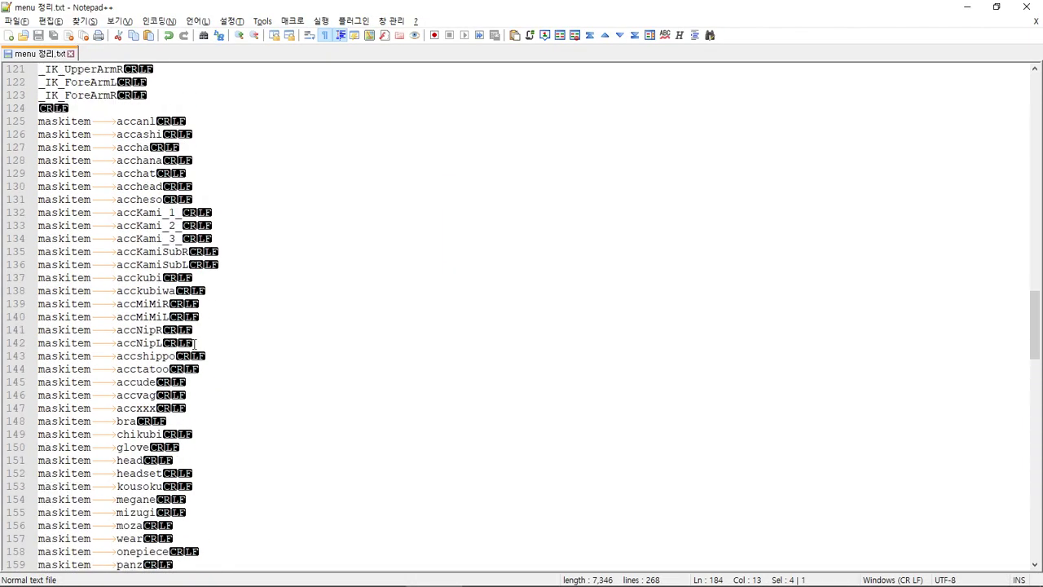
scroll(194, 343, down, 4)
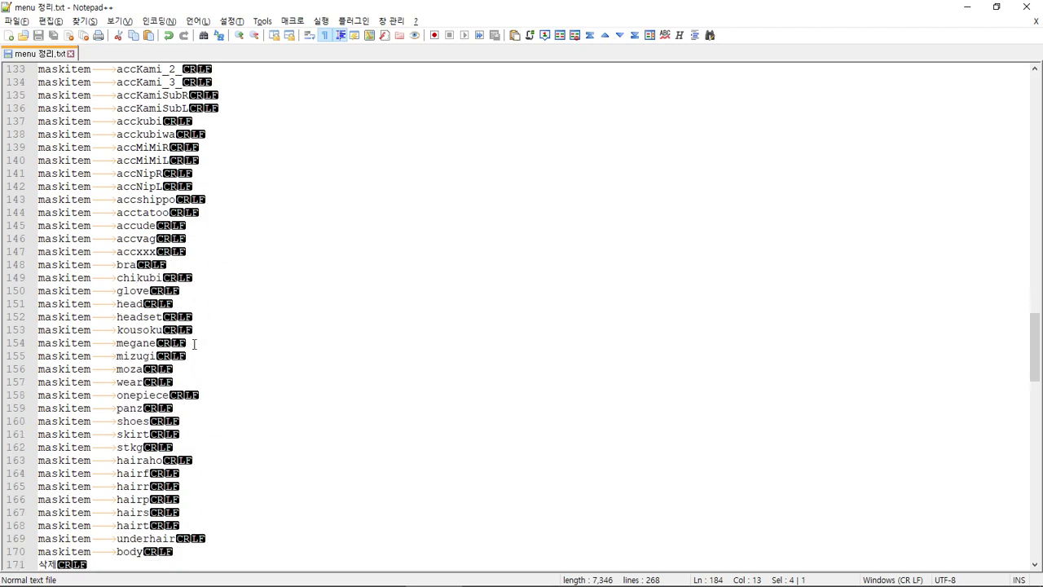
double_click(155, 421)
- Return to the kLiR_Ara folder and rename AraHaanLD-shos.model as AraHaanLD-shoes.model
key(alt+Tab)
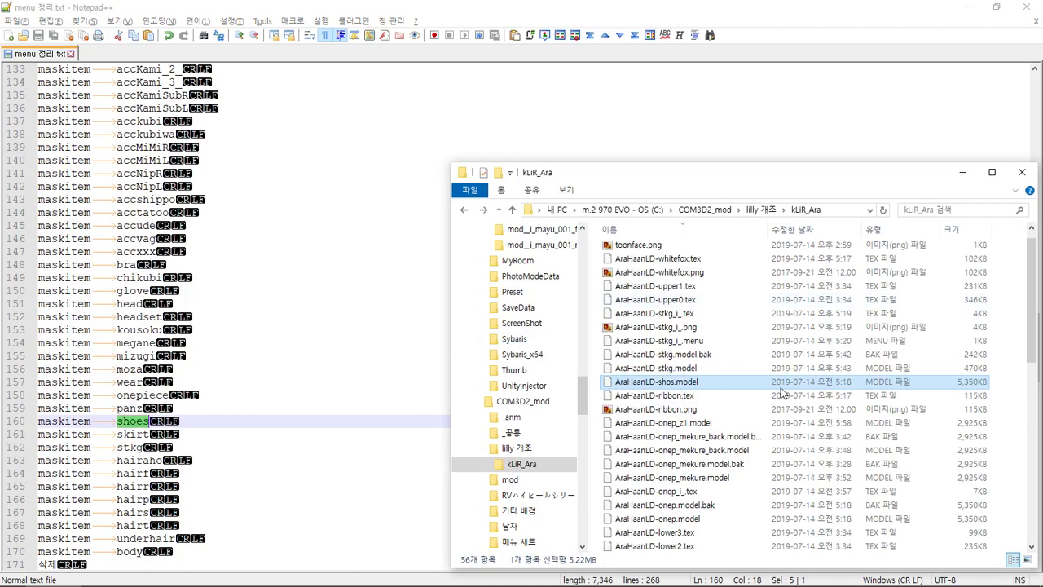
click(697, 382)
click(661, 382)
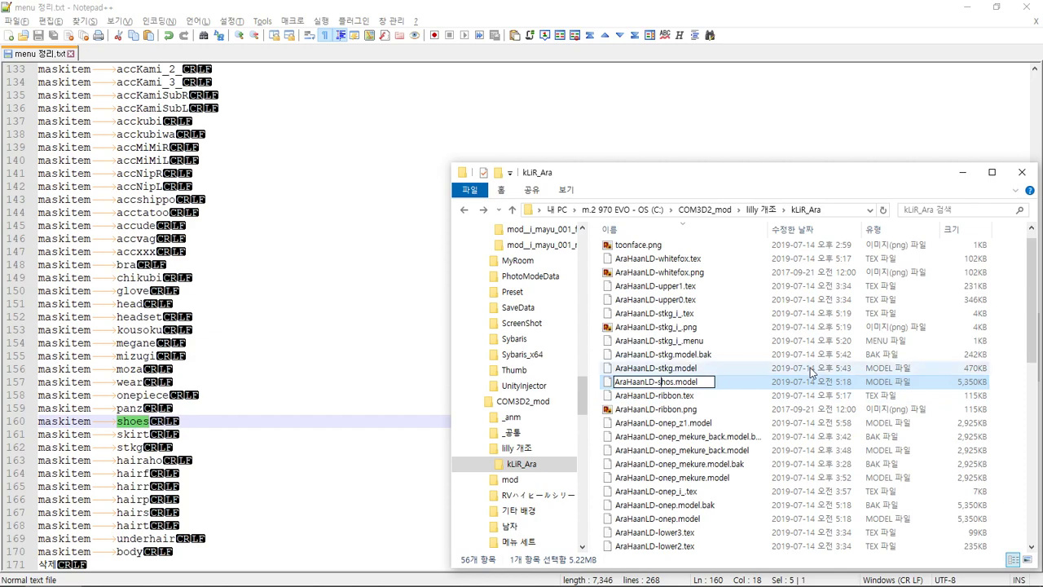
key(shift+End)
key(Left)
text(shoes)
click(754, 356)
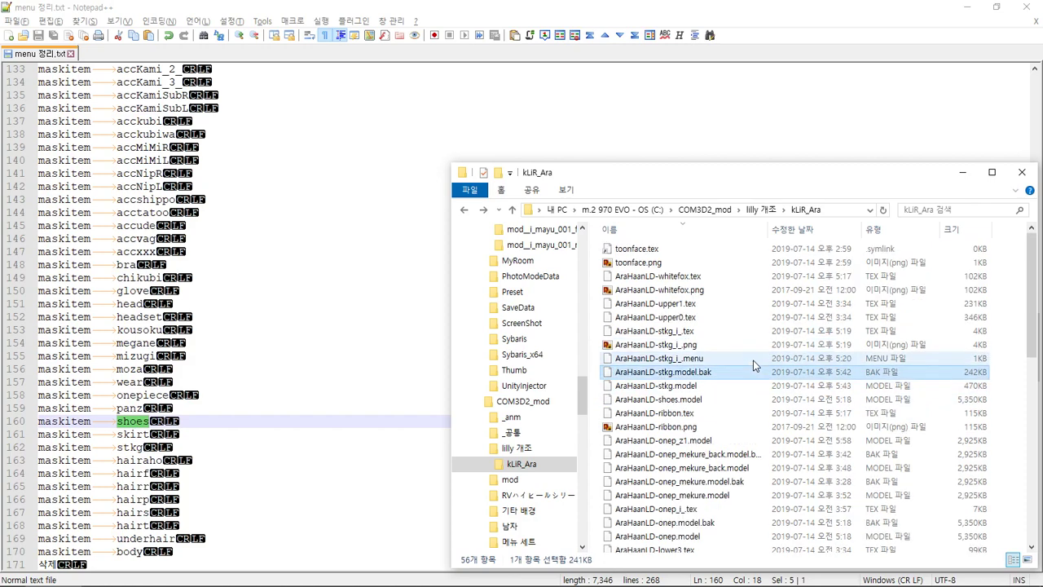
- Rename the menu file AraHaanLD_shos_i_.menu as AraHaanLD_shoes_i_.menu
scroll(754, 366, down, 1)
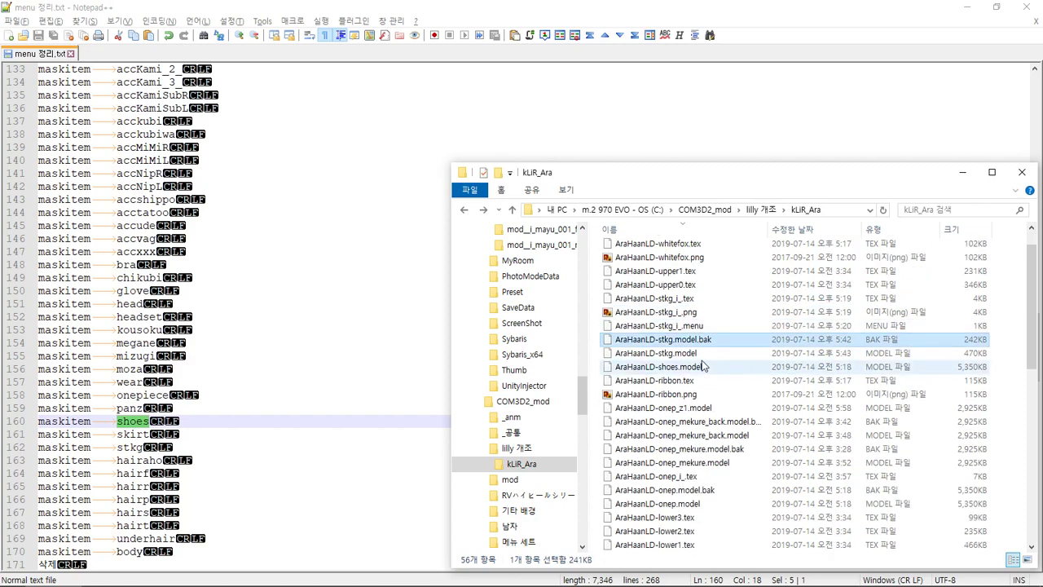
scroll(738, 382, down, 7)
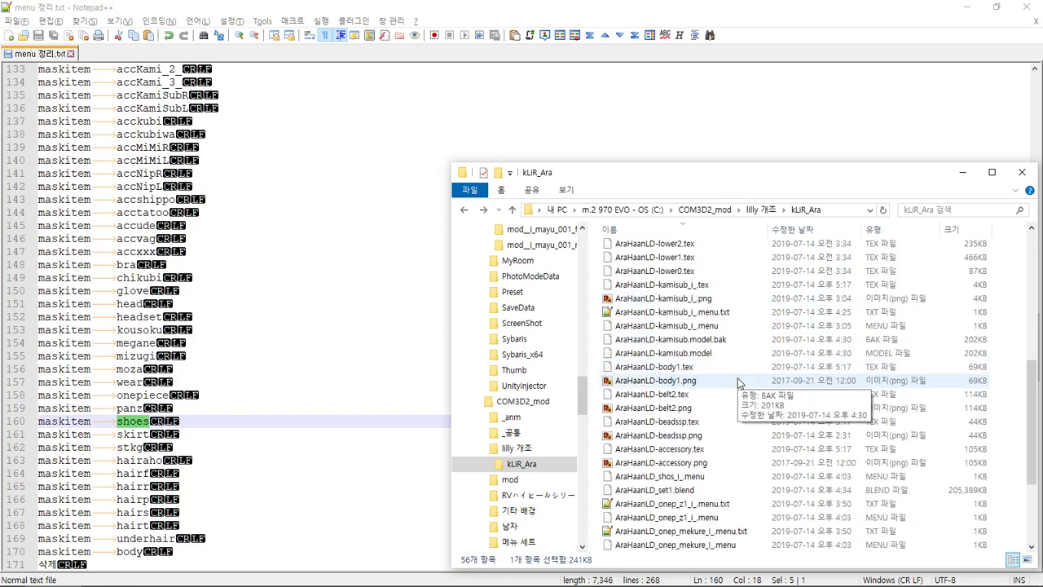
click(660, 476)
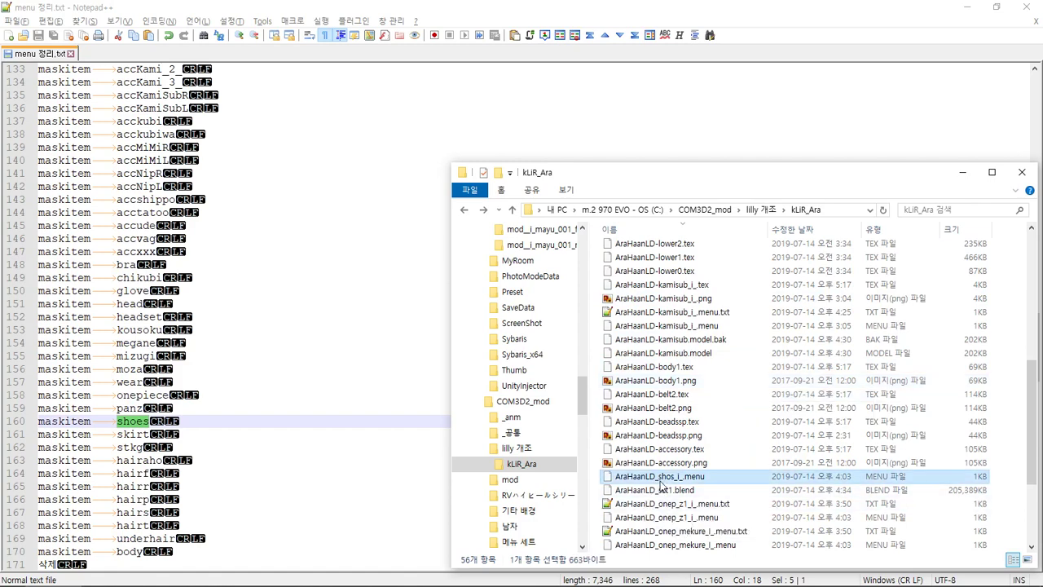
click(660, 476)
click(658, 476)
text(e)
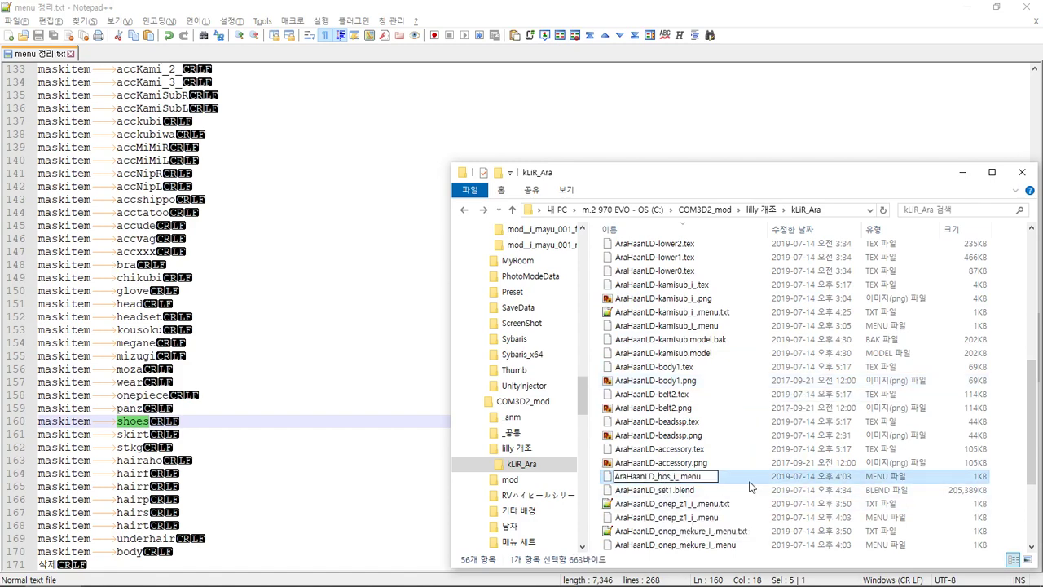
key(Return)
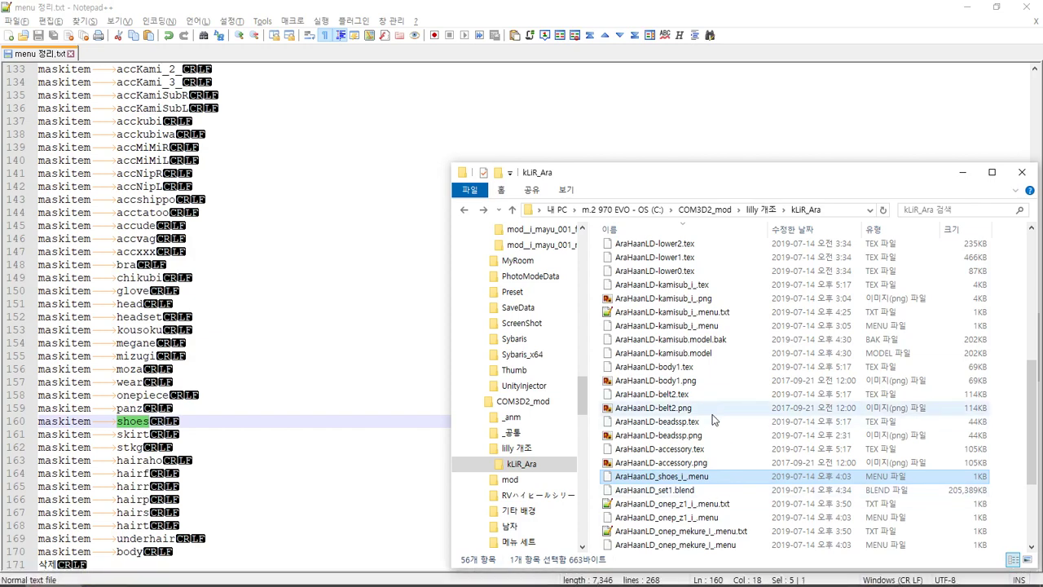
- Copy shoes.png from the downloaded kLiR_Ara(LD)1.04 folder into the kLiR_Ara mod folder
click(167, 577)
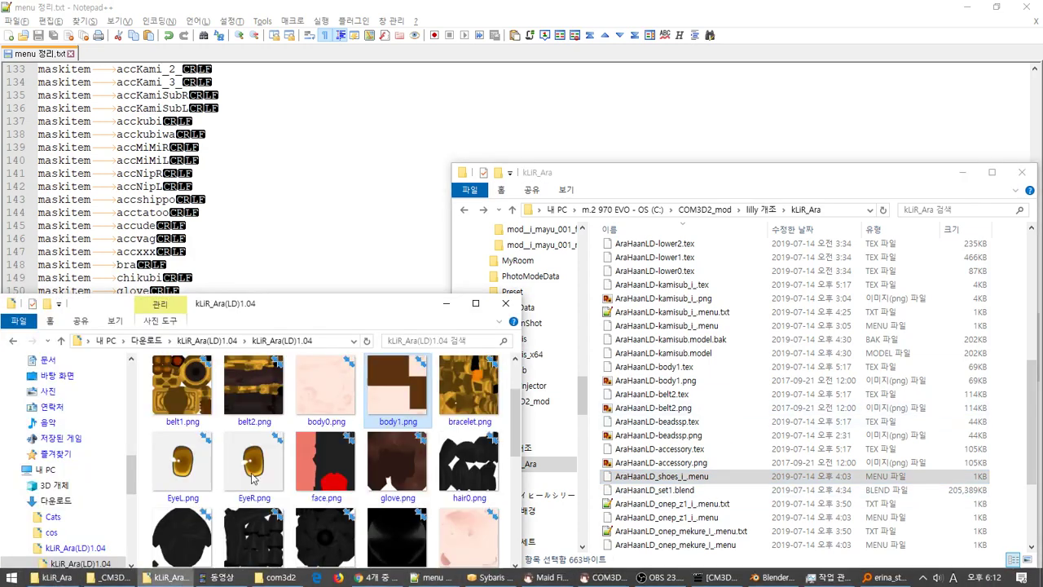
scroll(436, 432, down, 2)
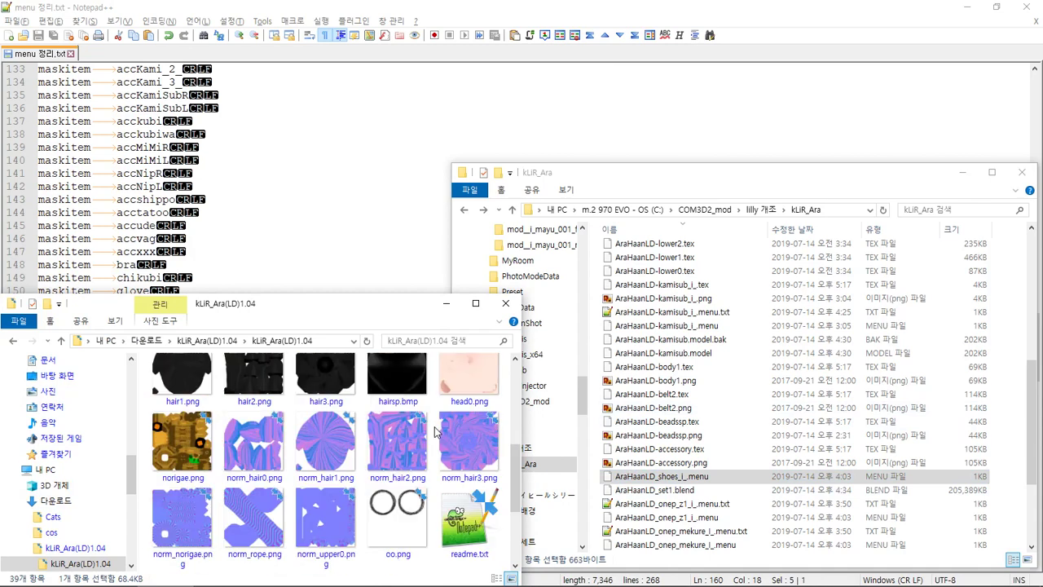
scroll(440, 453, down, 2)
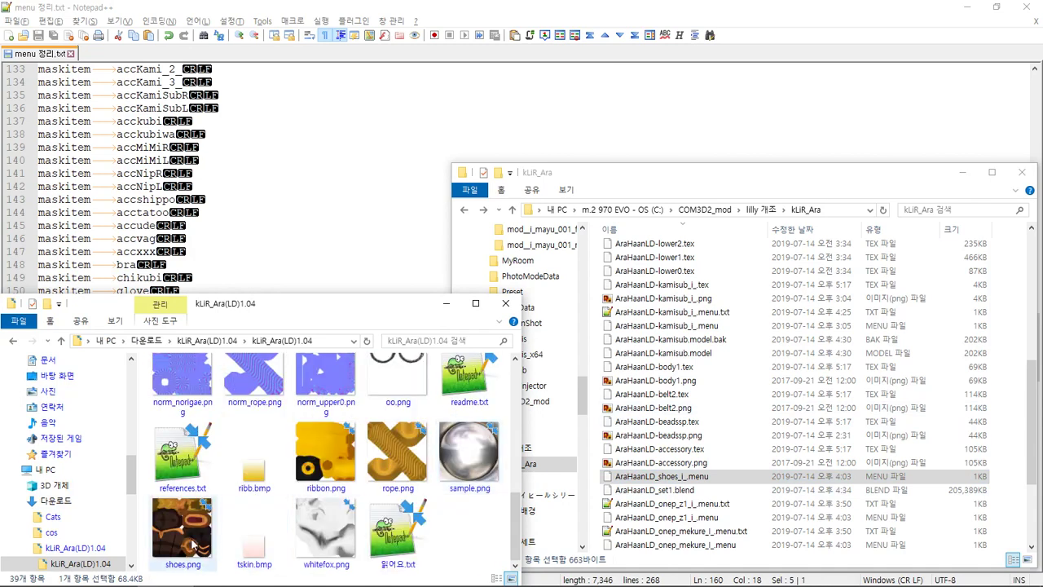
drag(182, 530, 750, 394)
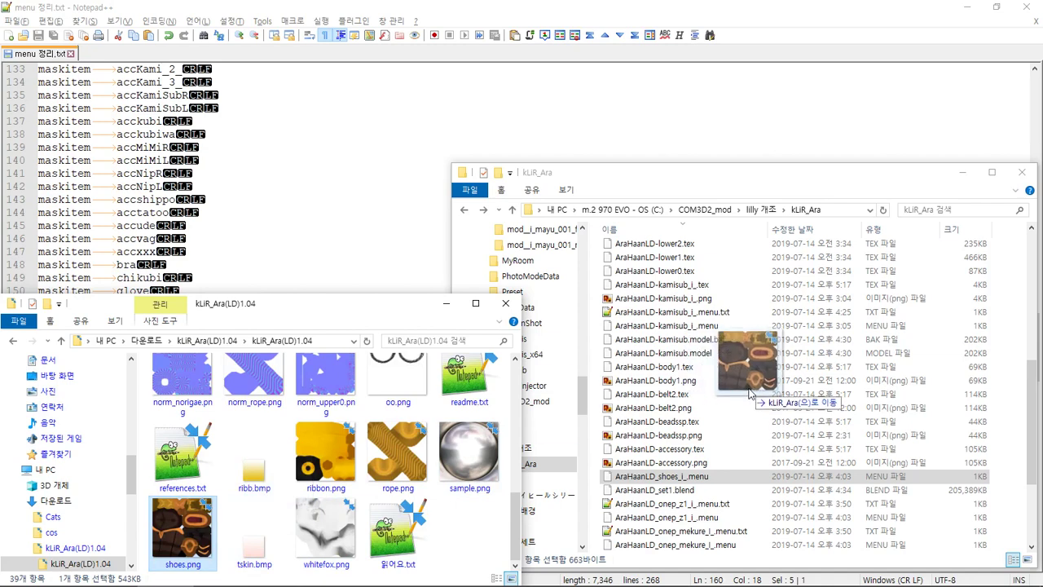
ctrl+drag(751, 394, 750, 394)
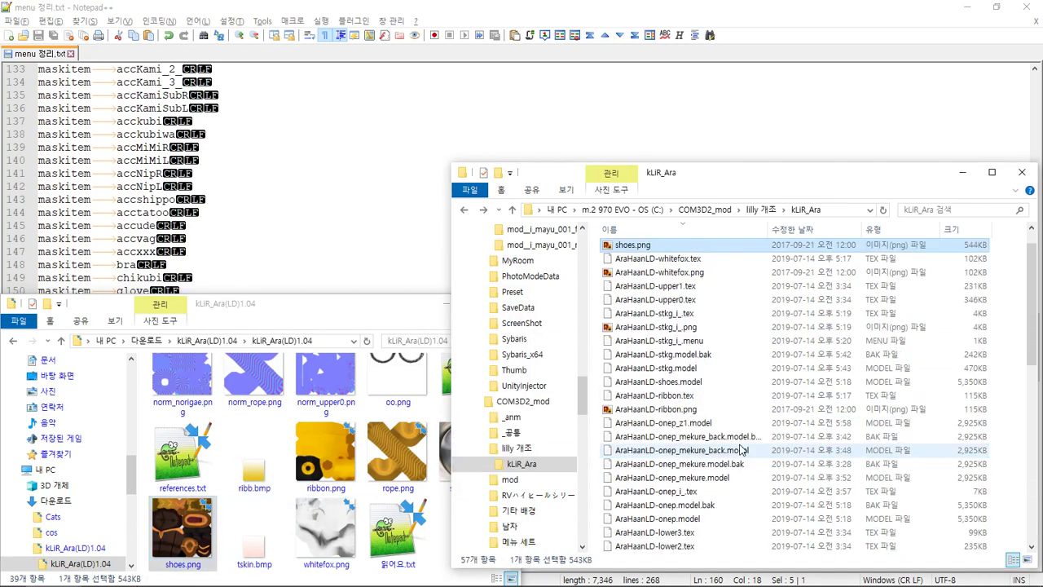
- Rename the copied shoes.png as AraHaanLD-shoes.png, taking the AraHaanLD prefix from the AraHaanLD-whitefox.tex file name
click(656, 258)
key(F2)
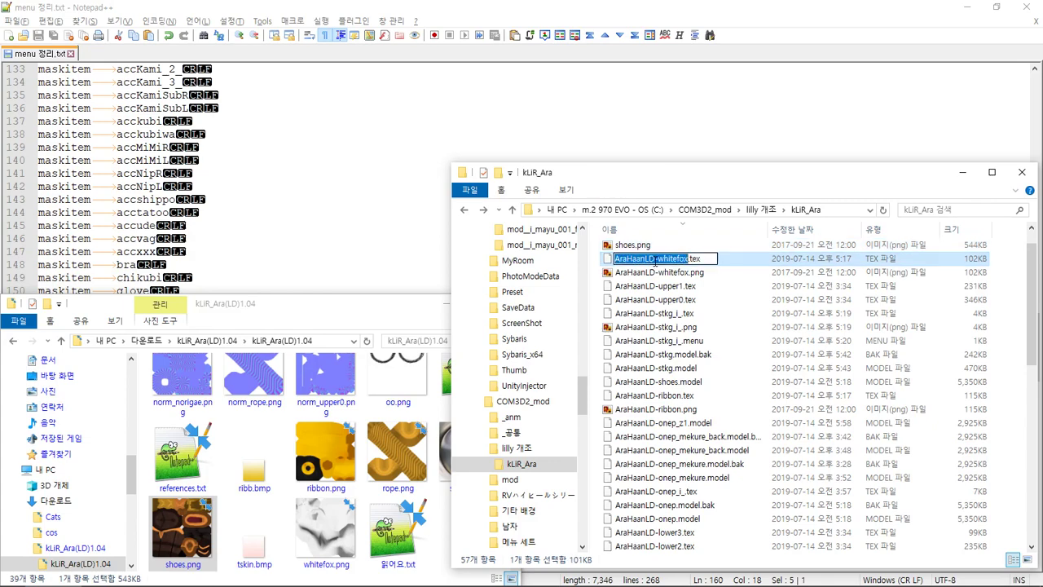
double_click(634, 259)
key(ctrl+c)
click(623, 246)
key(F2)
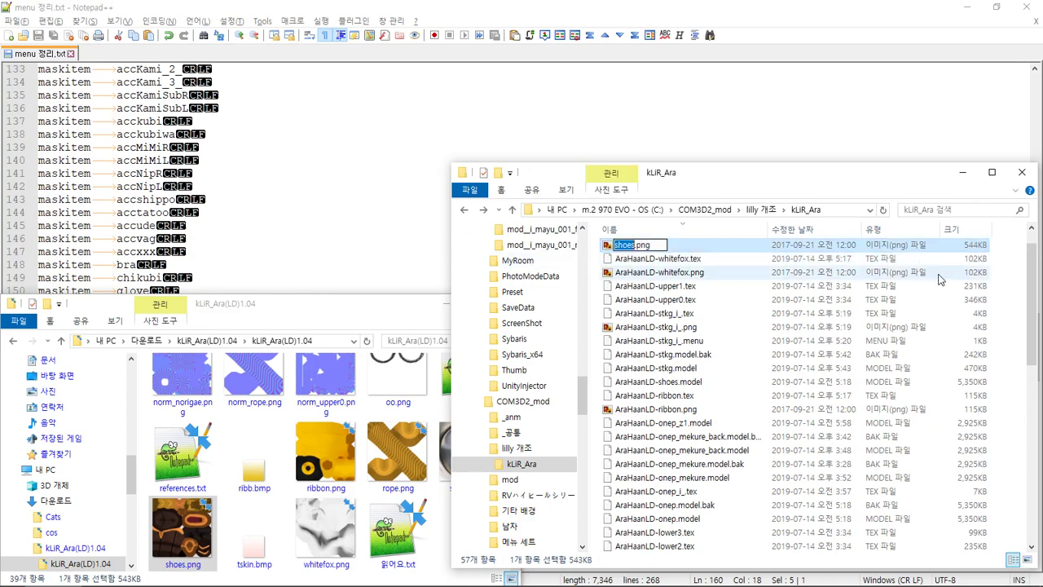
key(Home)
key(ctrl+v)
key(Return)
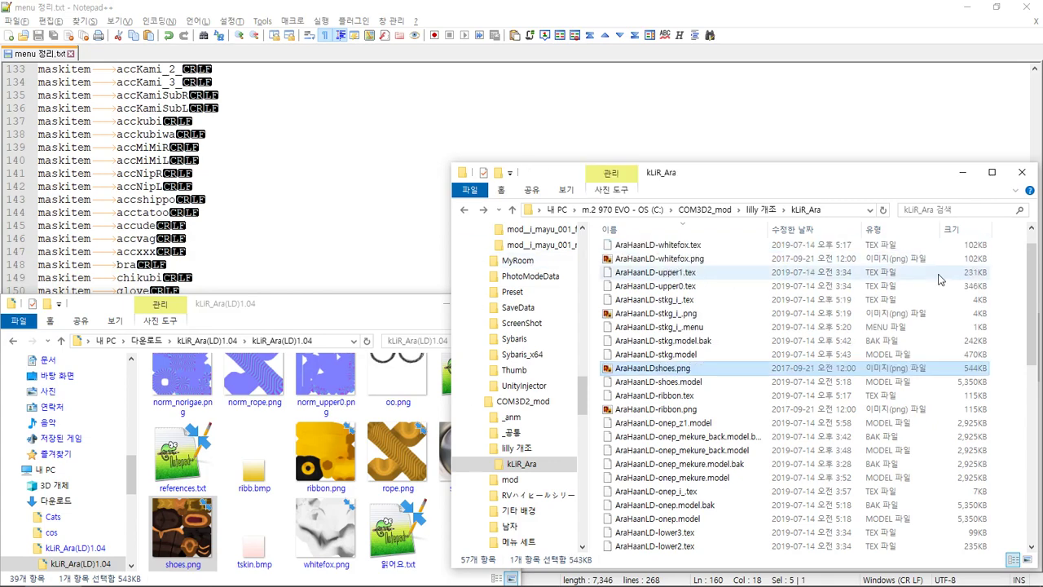
key(F2)
key(Home)
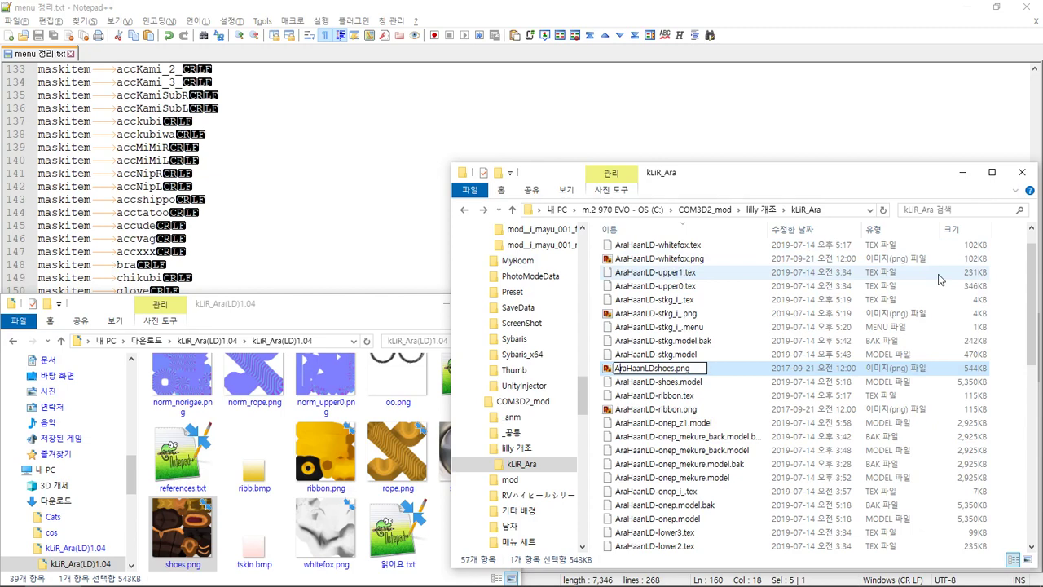
text(-)
key(Return)
- Copy the new texture name, switch to Blender and convert the X00_shoe_bottom material to a CM3D2 toon material
key(F2)
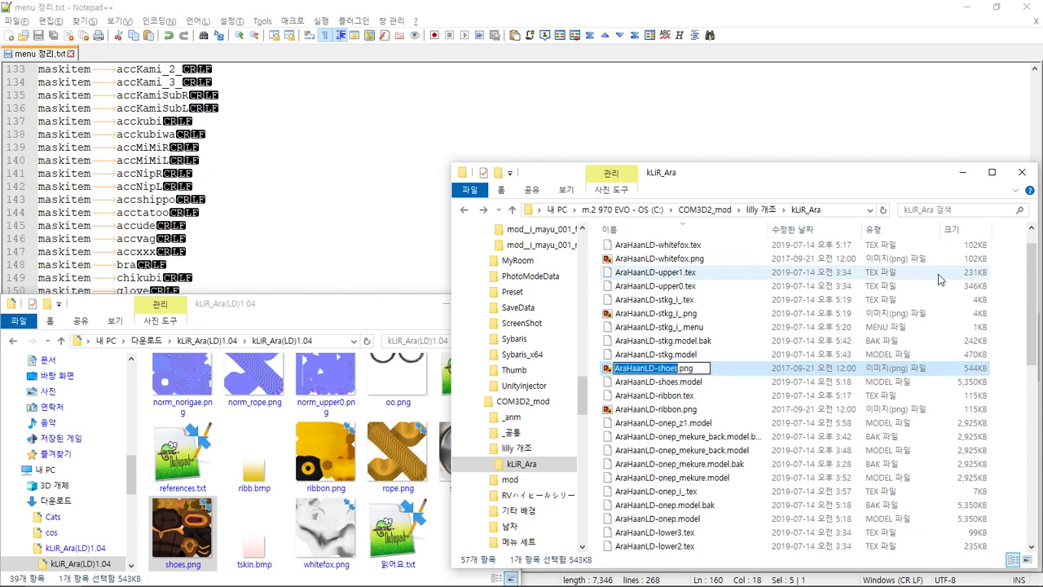
key(alt+Tab)
key(alt+Tab)
key(alt+Tab)
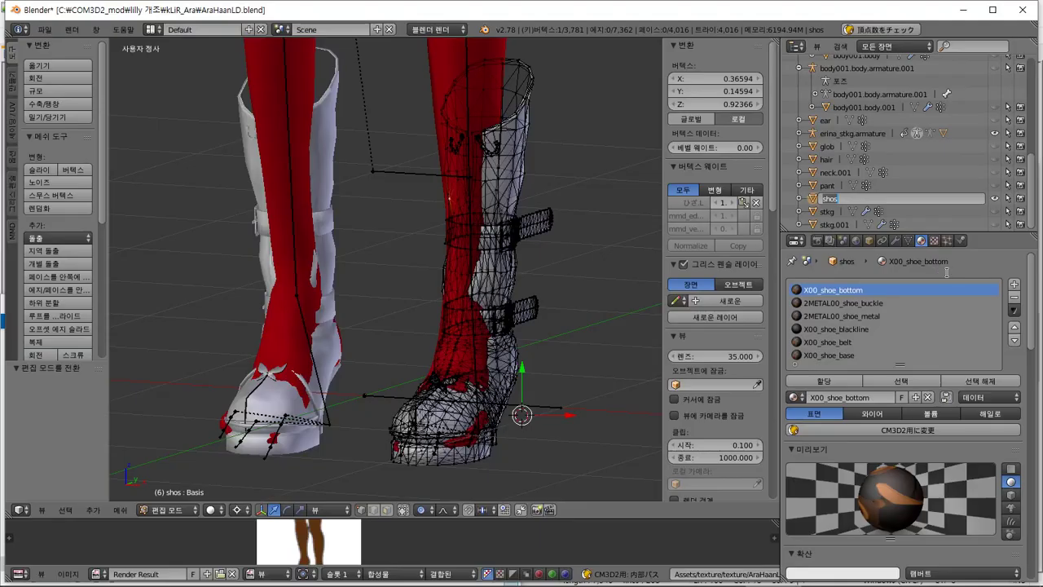
click(938, 431)
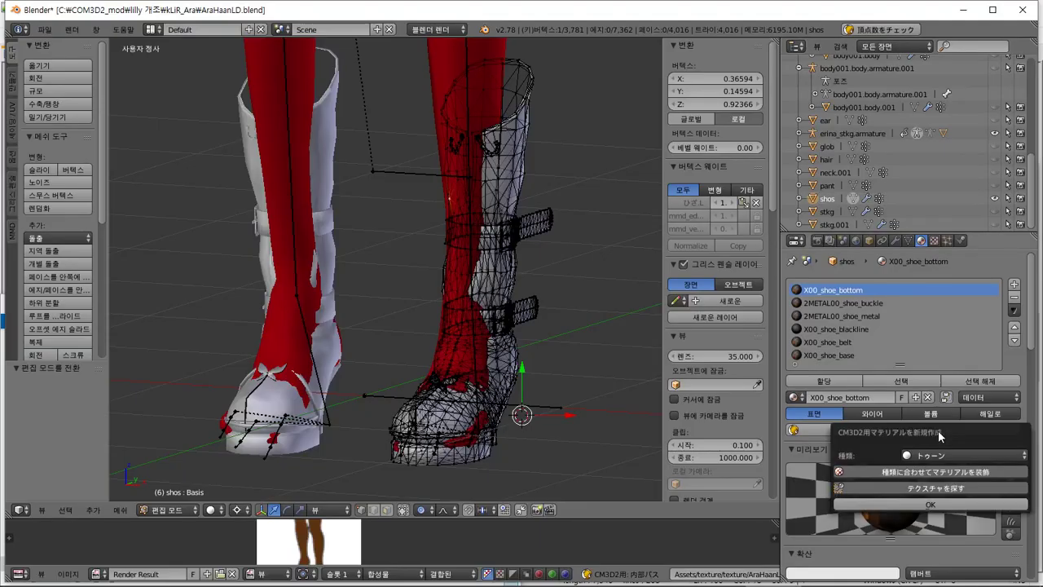
click(933, 504)
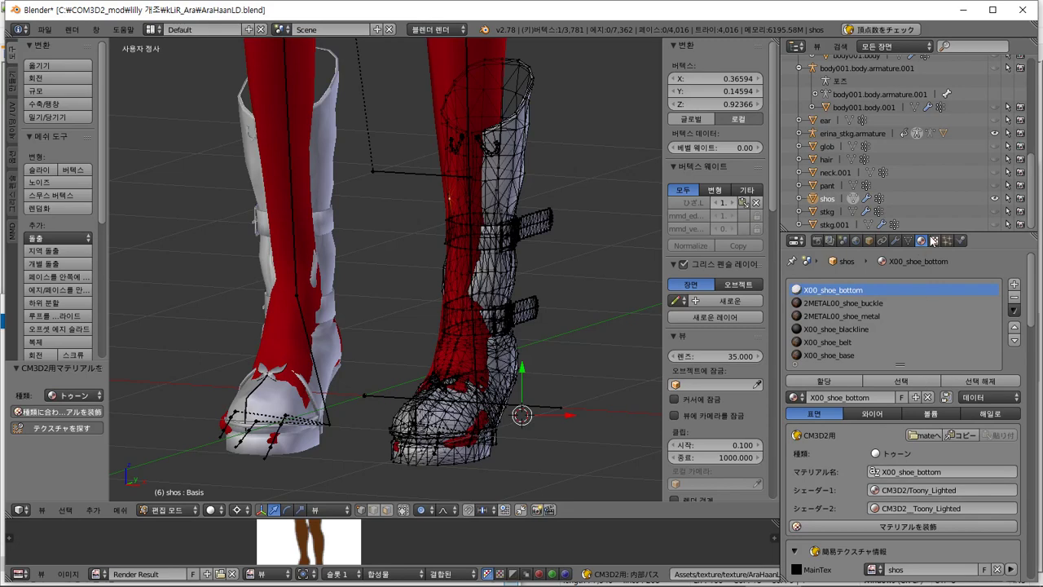
- Rename the MainTex image of the X00_shoe_bottom material as AraHaanLD-shoes
click(934, 240)
click(942, 430)
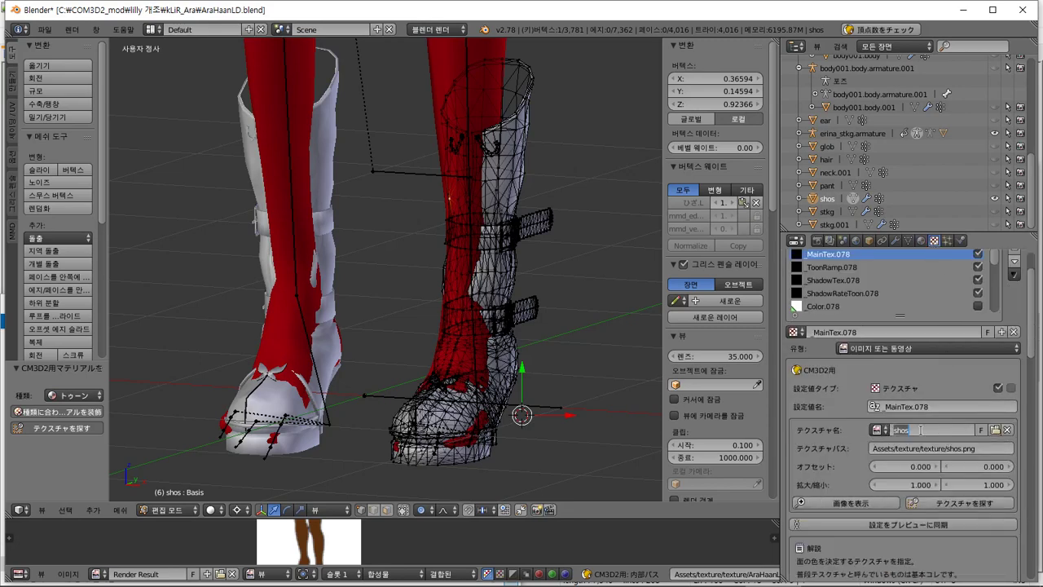
click(920, 241)
scroll(908, 456, down, 4)
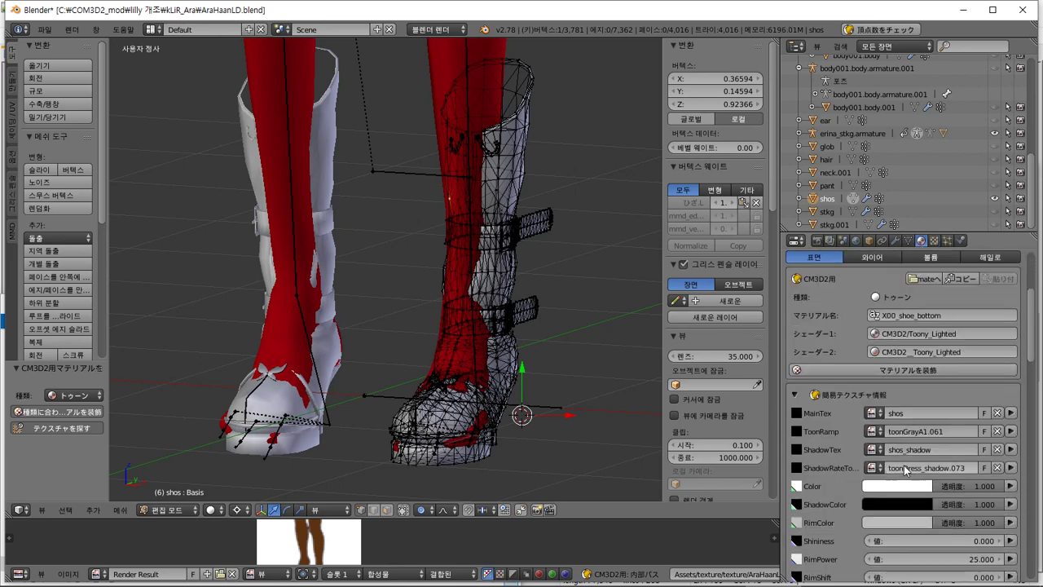
key(ctrl+v)
click(921, 413)
key(ctrl+c)
key(Return)
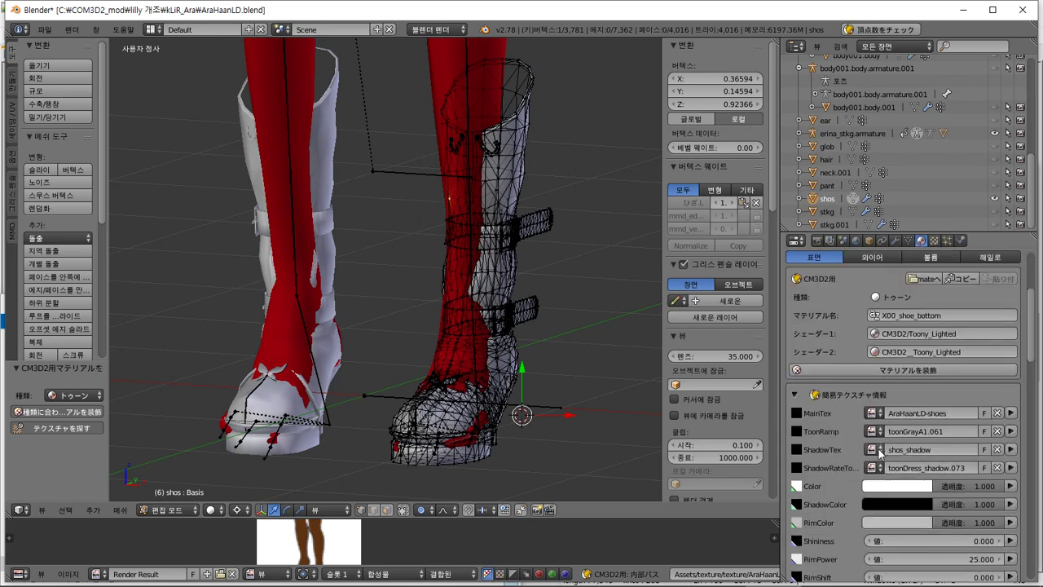
- Assign the AraHaanLD-shoes image to the material's ShadowTex
click(874, 450)
key(ctrl+v)
key(Return)
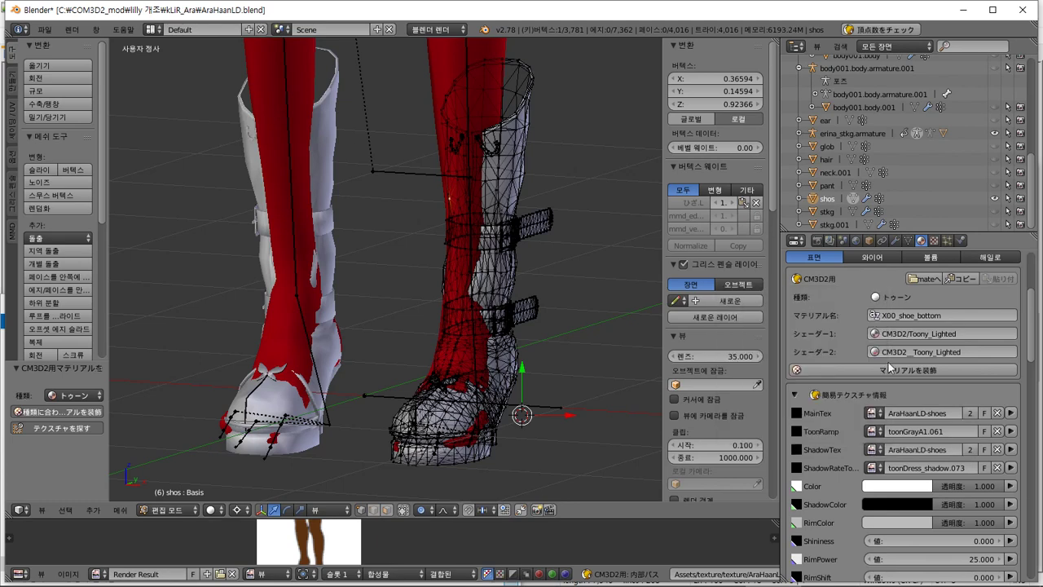
- Load AraHaanLD-shoes.png from the kLiR_Ara folder as the image file of the MainTex texture
click(933, 241)
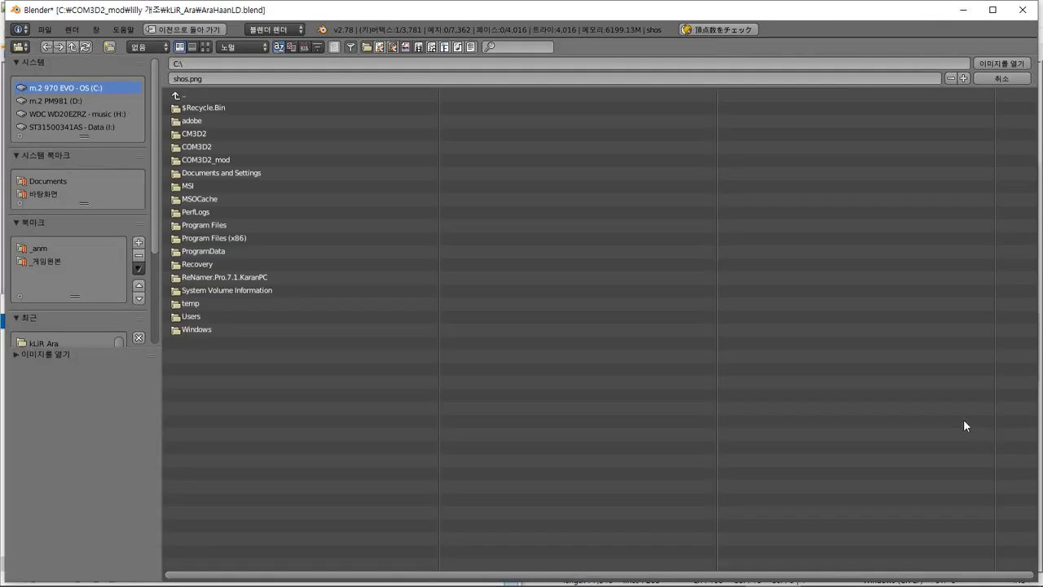
click(995, 430)
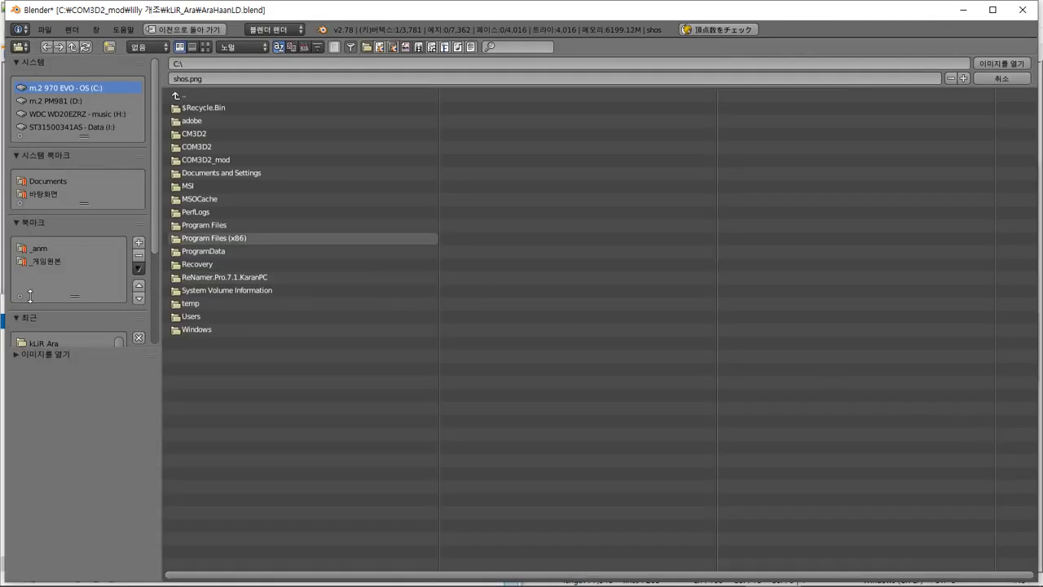
click(38, 345)
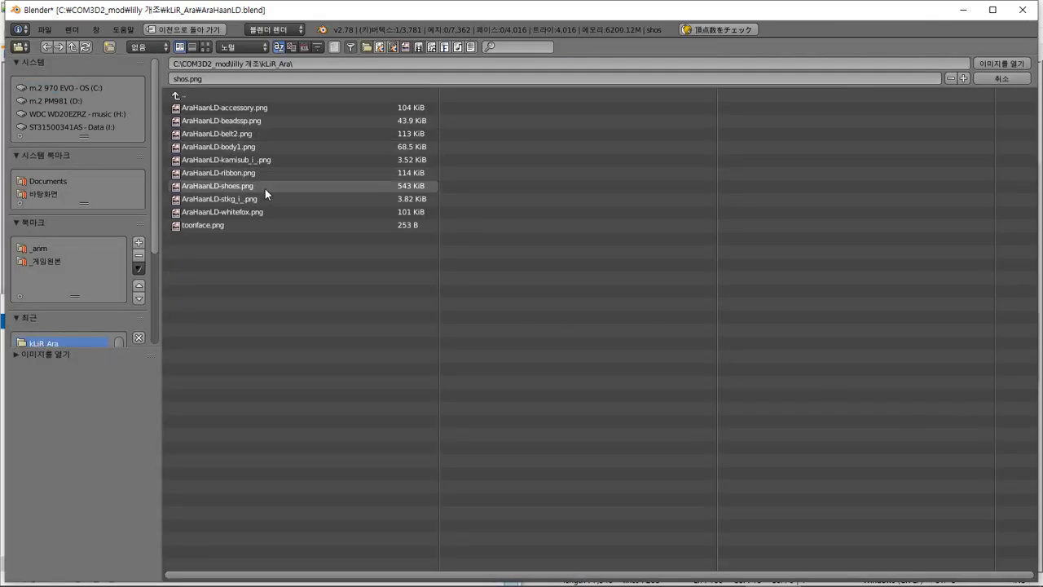
double_click(264, 188)
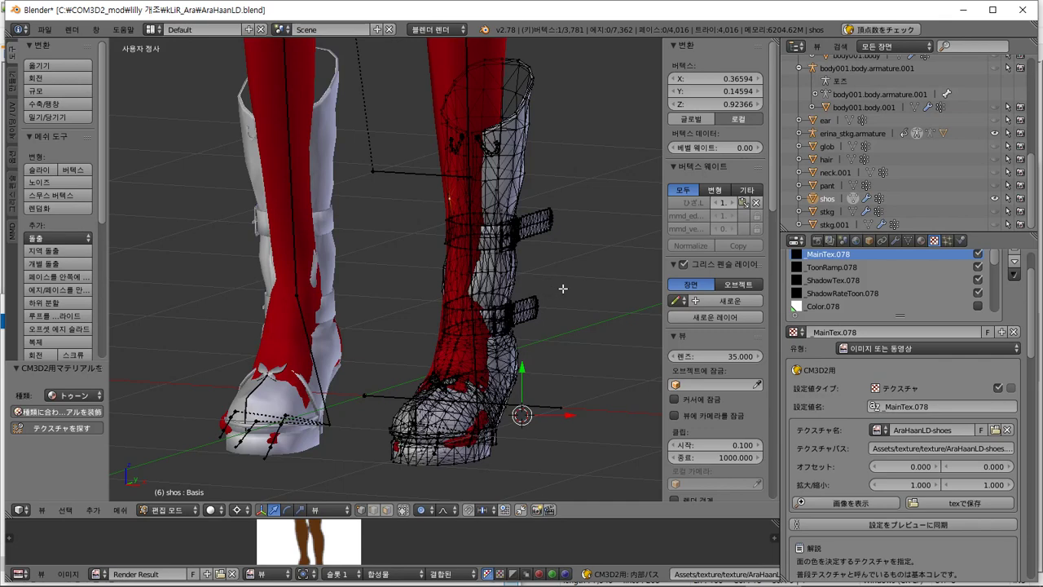
middle_drag(562, 288, 542, 299)
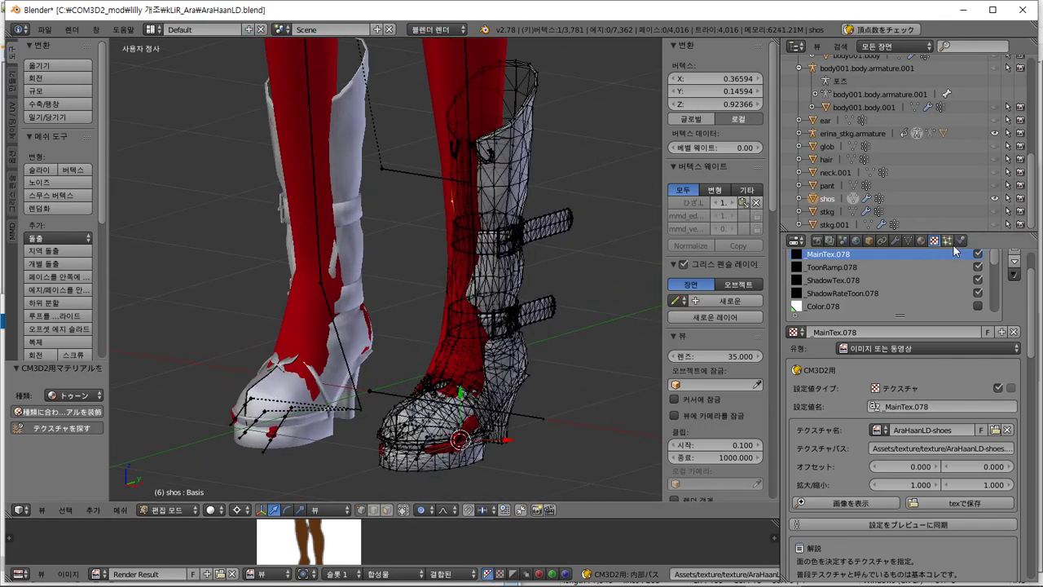
- Return to the material settings, enlarge the properties area and select the 2METAL00_shoe_buckle material
click(921, 240)
scroll(878, 330, up, 2)
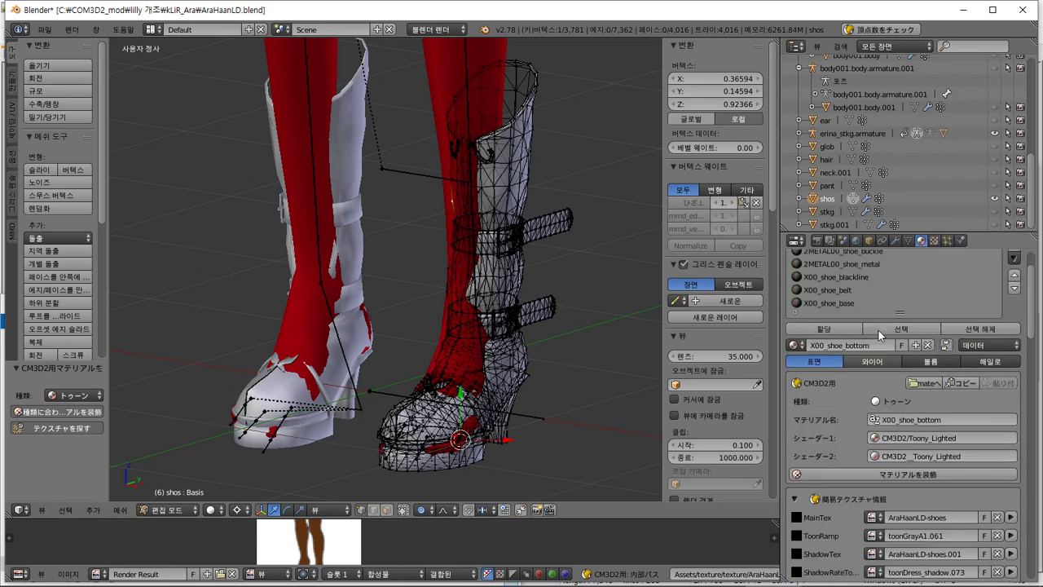
scroll(879, 330, up, 2)
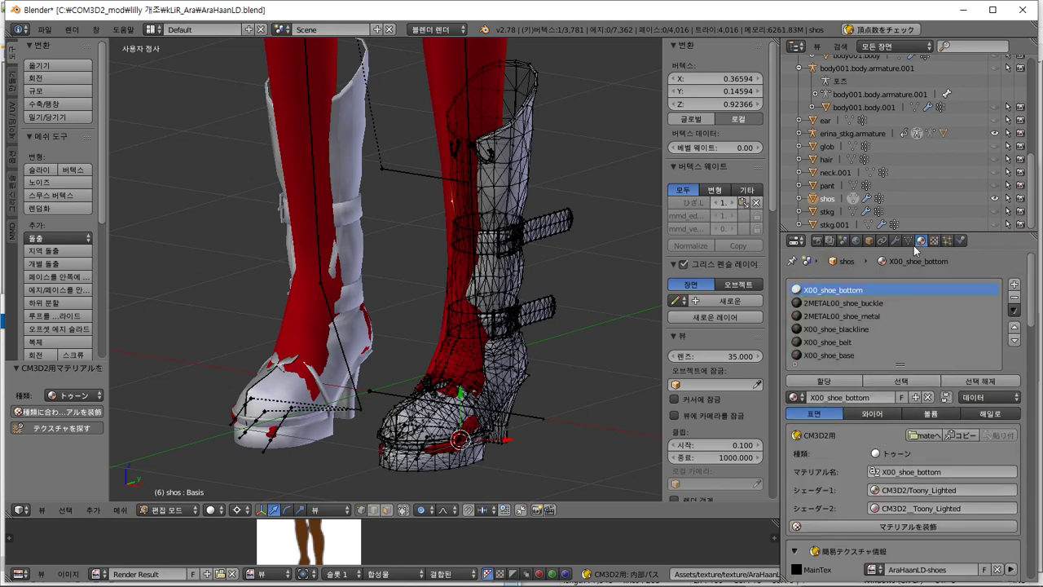
drag(922, 233, 922, 128)
click(893, 203)
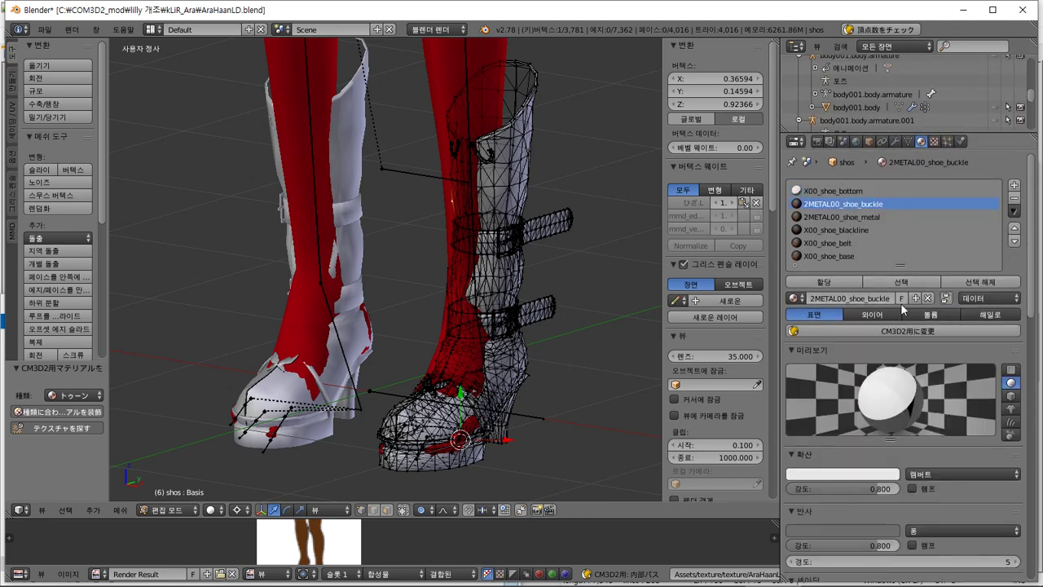
- Check which textures the 2METAL00_shoe_buckle material uses, and return to its material settings
scroll(913, 330, down, 2)
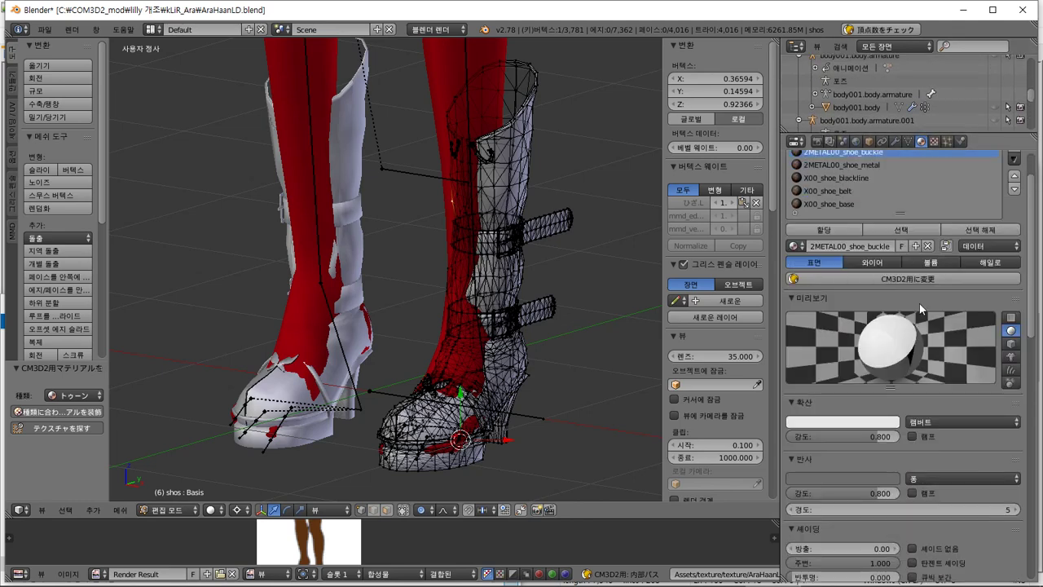
click(934, 142)
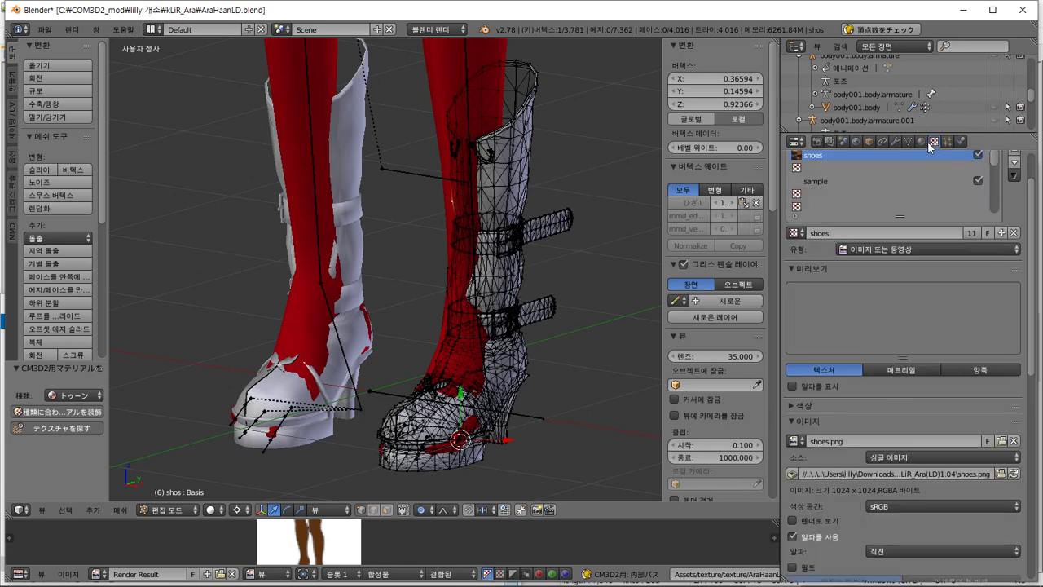
click(922, 142)
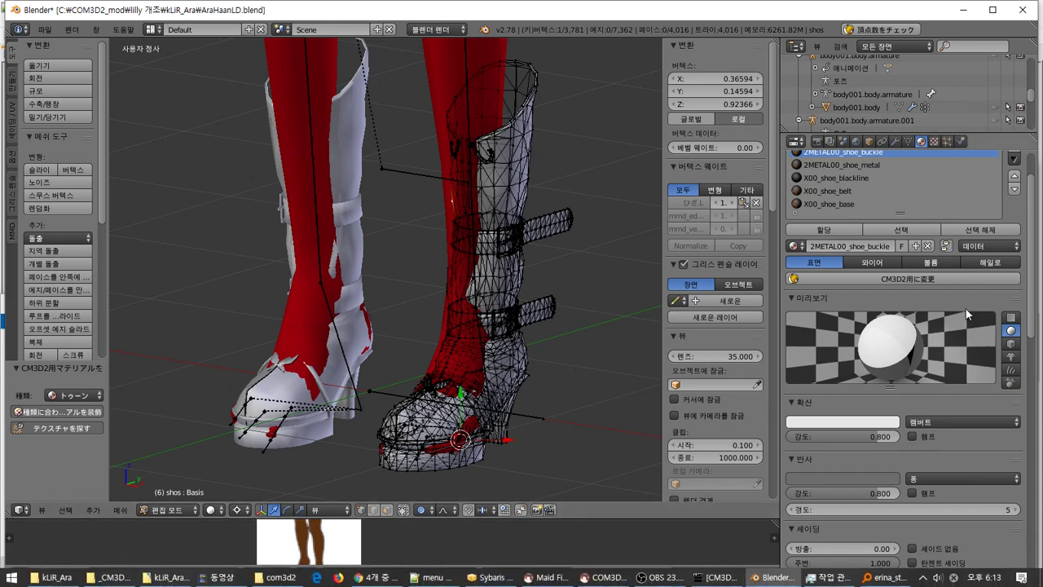
- Select the whole shoes mesh and show the AraHaanLD-shoes image with the full UV layout in the UV editor
key(a)
key(a)
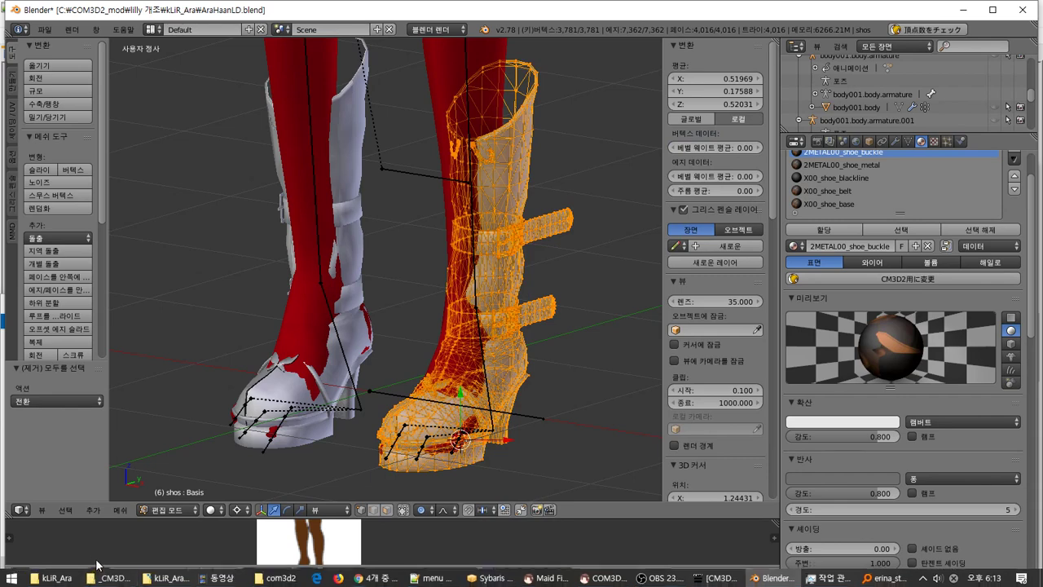
click(96, 573)
key(ctrl+v)
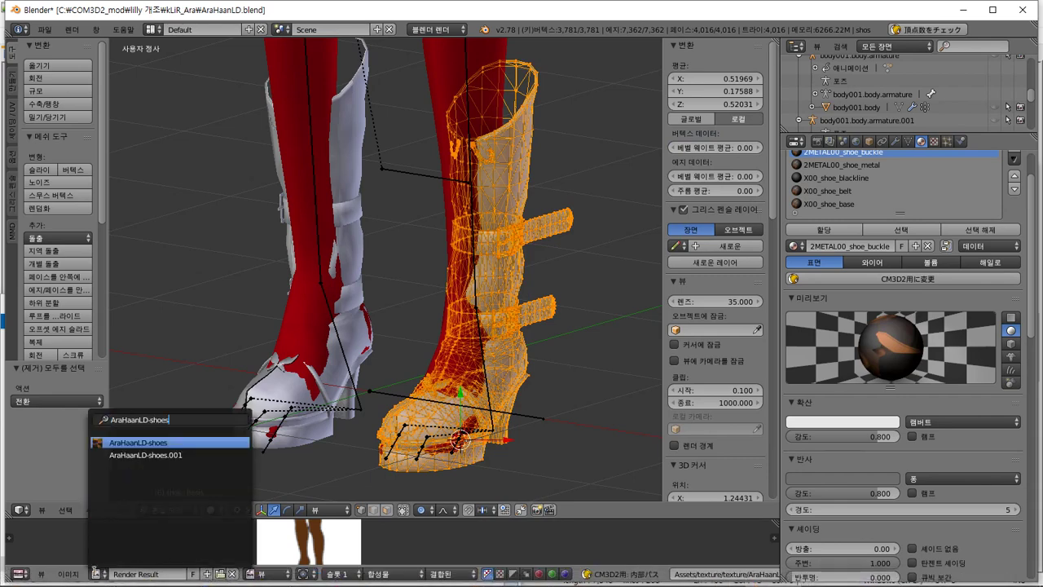
key(Return)
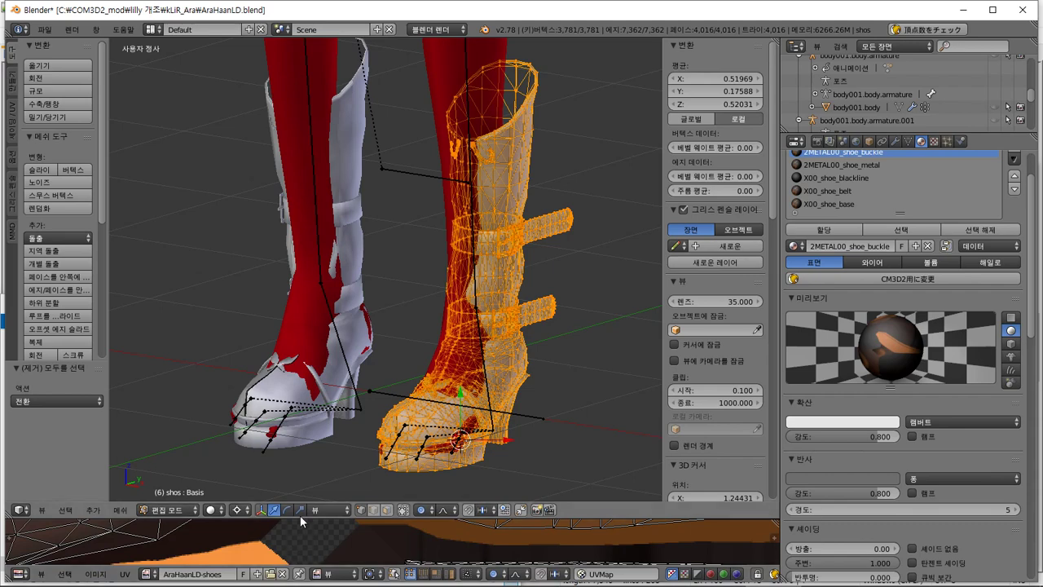
drag(295, 519, 352, 356)
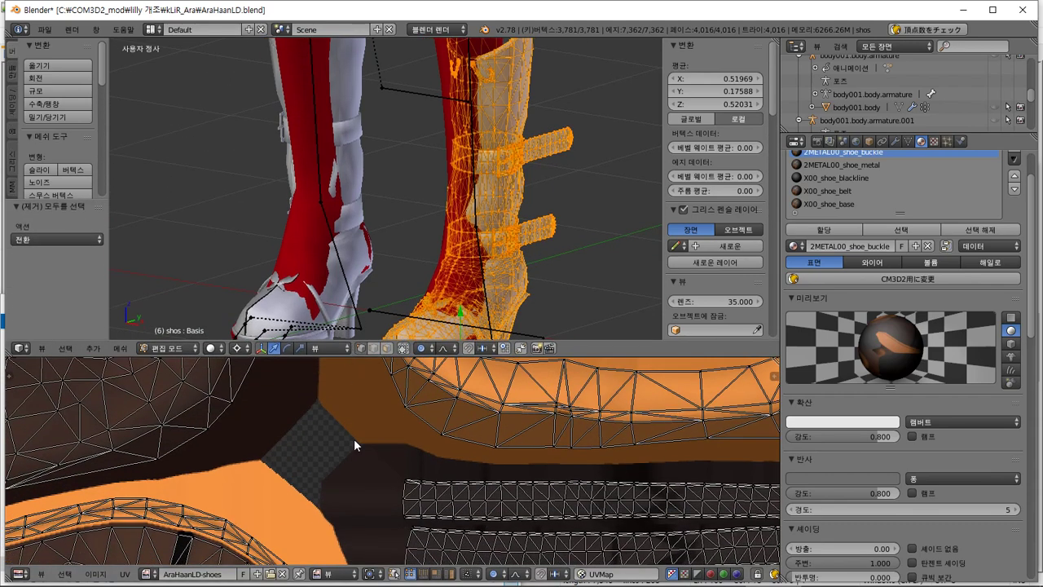
click(353, 440)
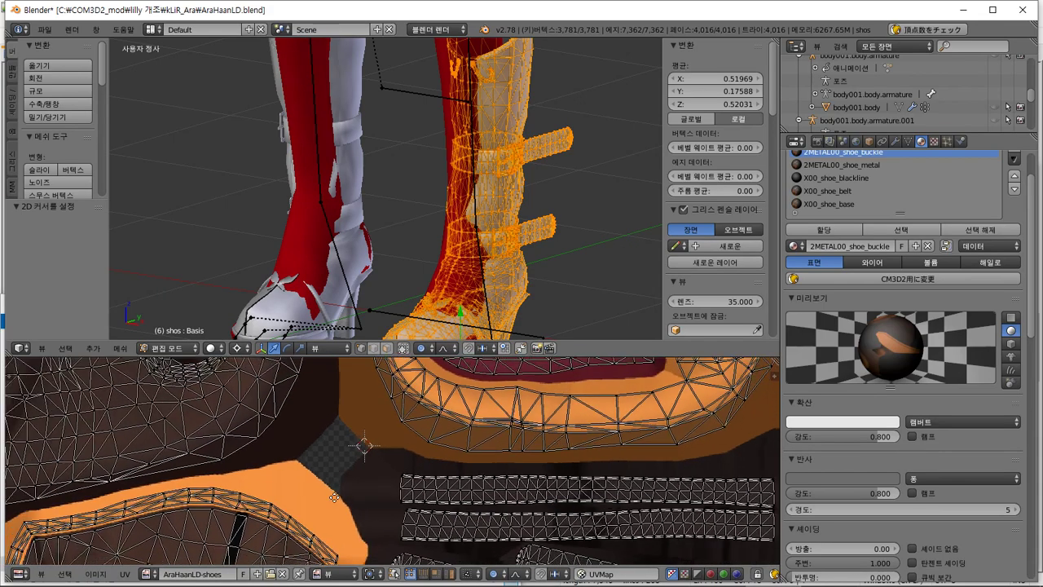
key(Home)
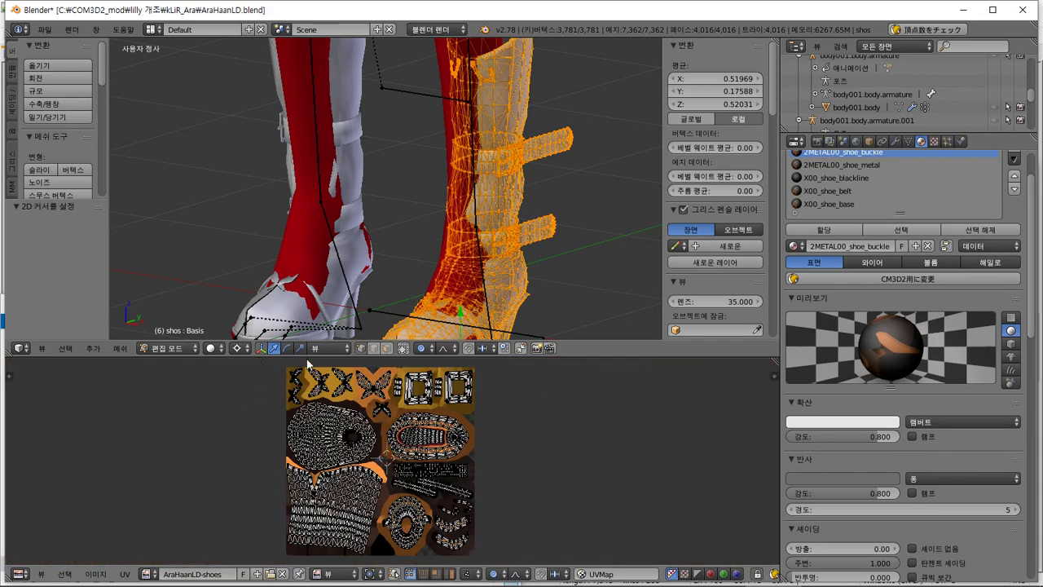
drag(307, 359, 301, 441)
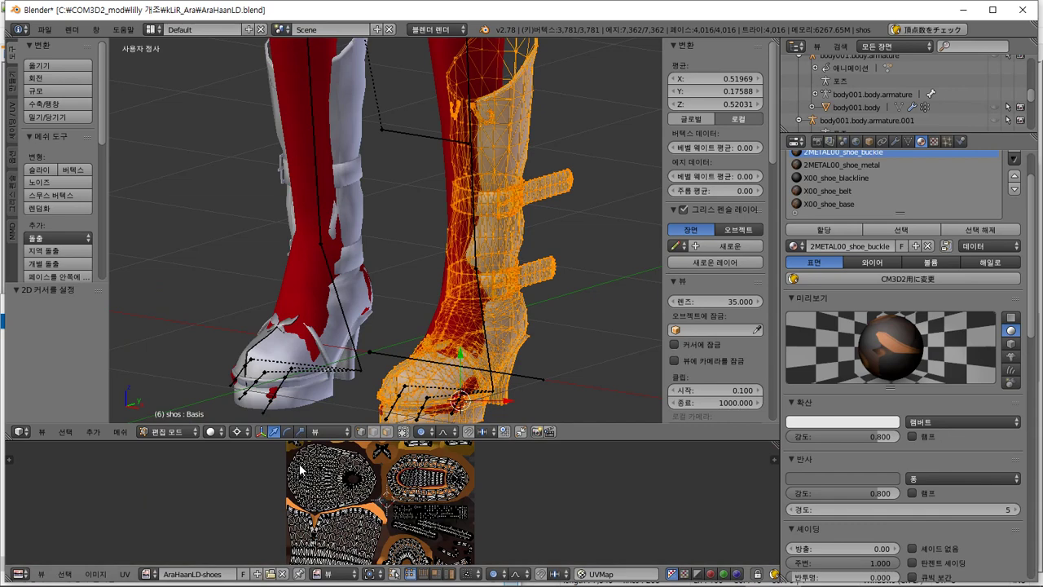
ctrl+middle_drag(301, 470, 271, 513)
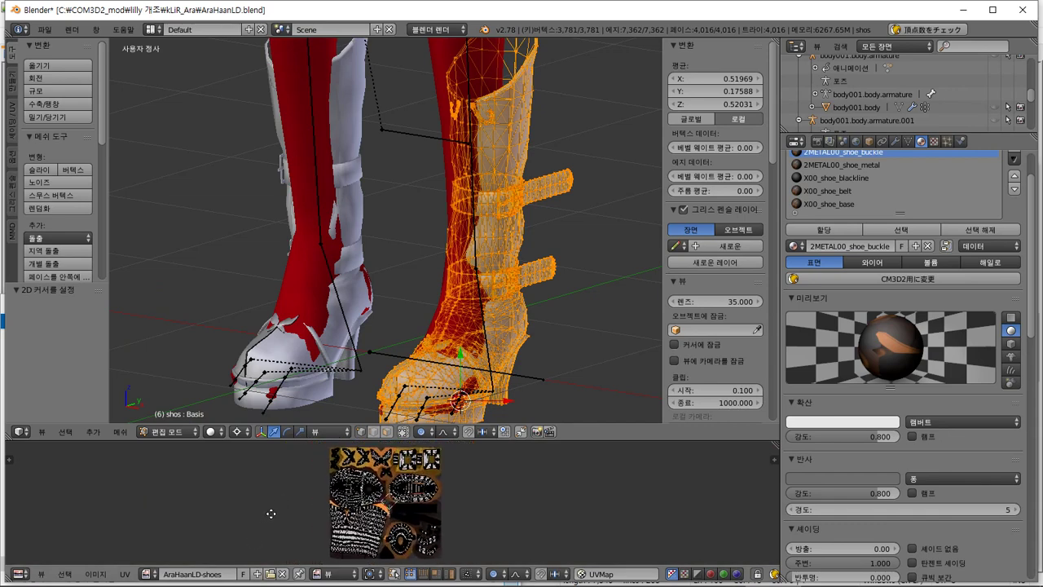
- Check which faces and texture areas the 2METAL00_shoe_buckle material covers, and clear the selection
key(a)
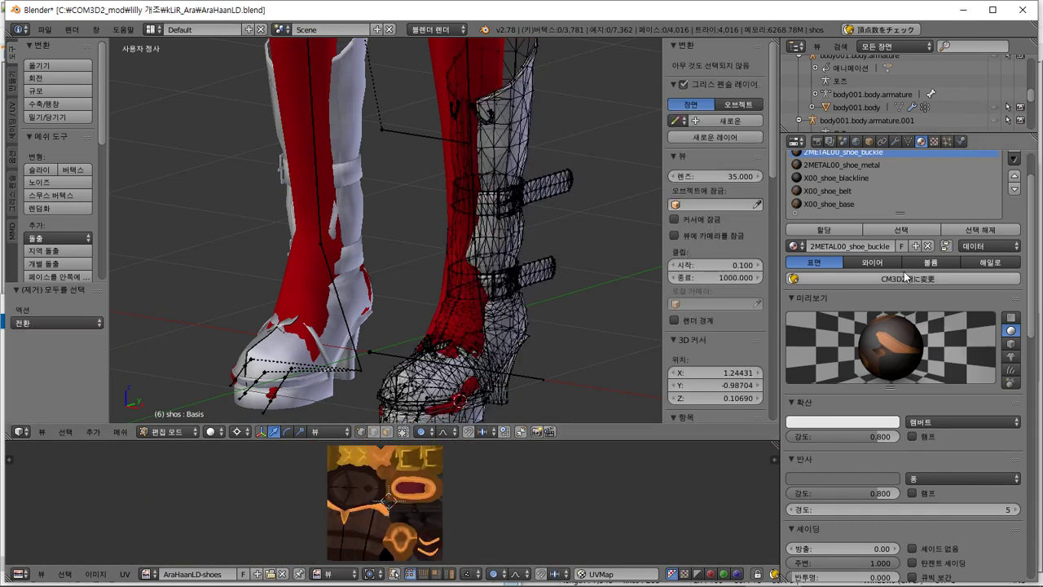
scroll(905, 277, up, 2)
click(905, 282)
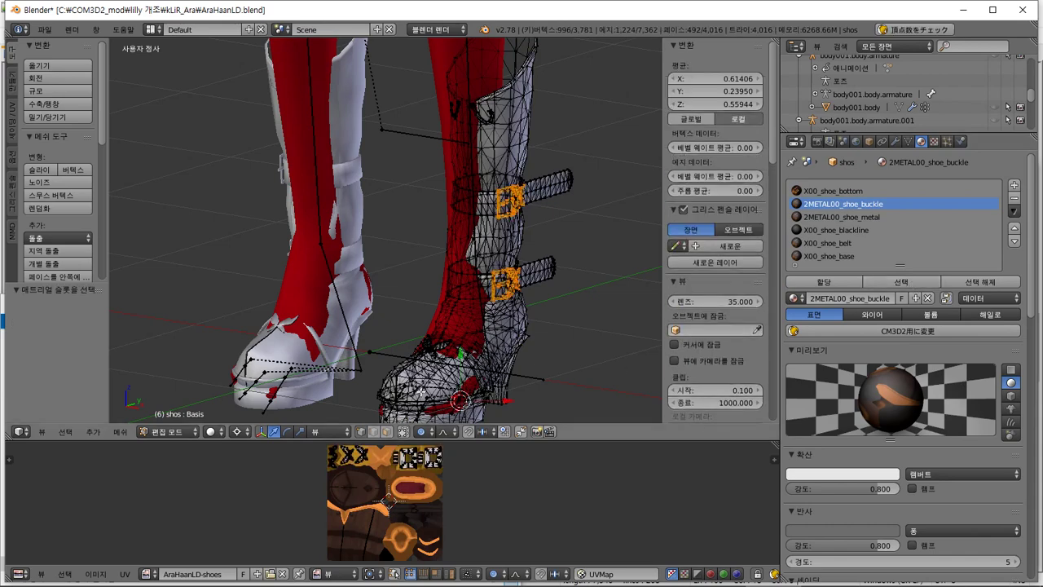
key(a)
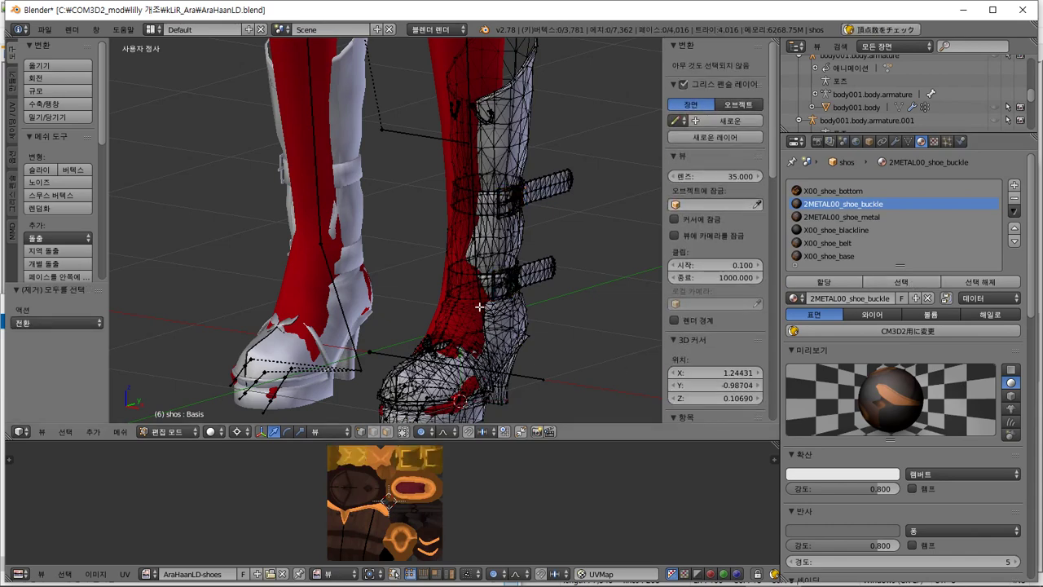
- Rename the X00_shoe_bottom material to AraHaanLD-shoes
click(797, 300)
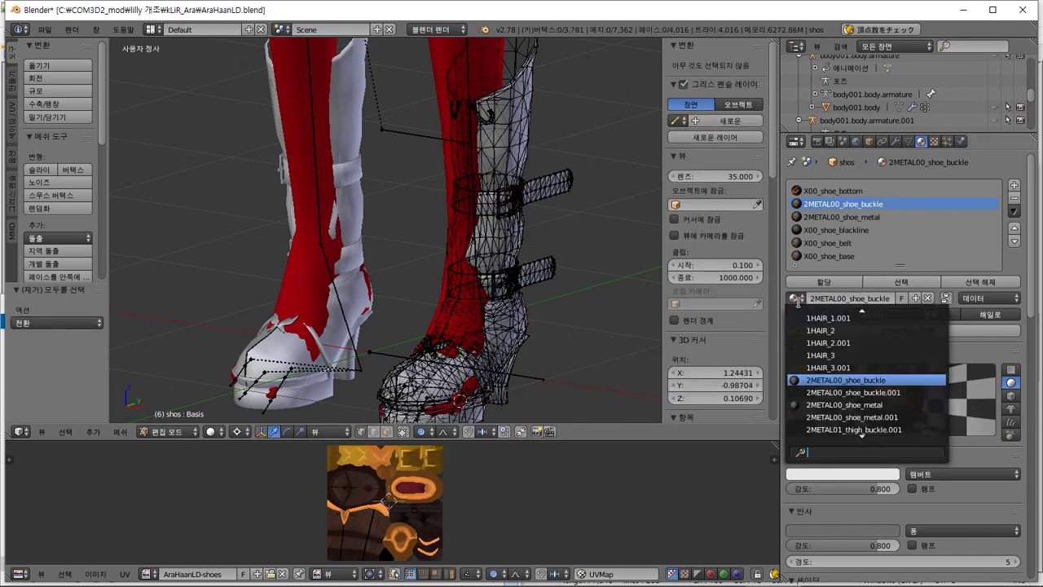
text(AraHaanLD-shoes)
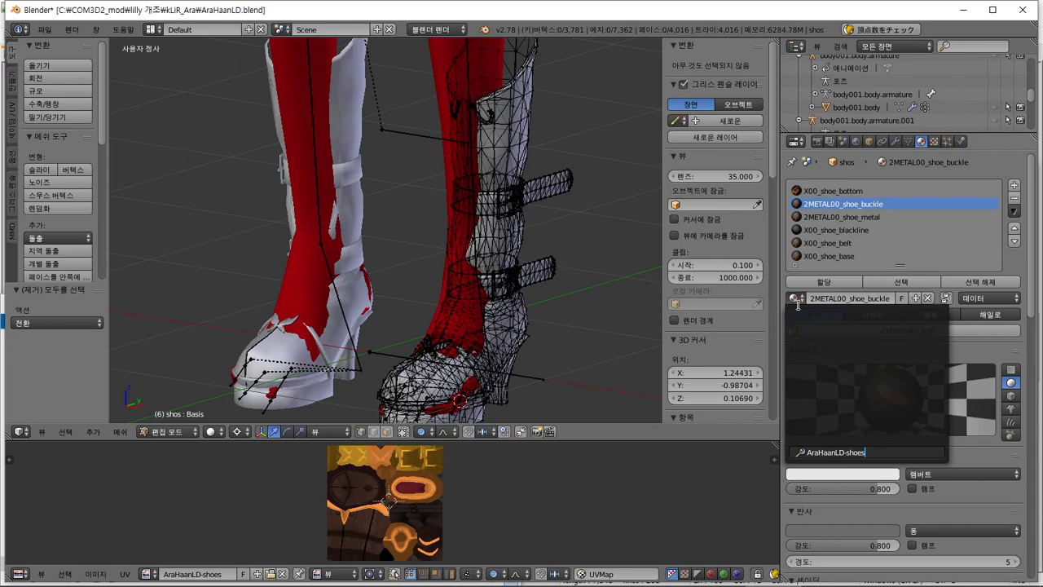
double_click(850, 192)
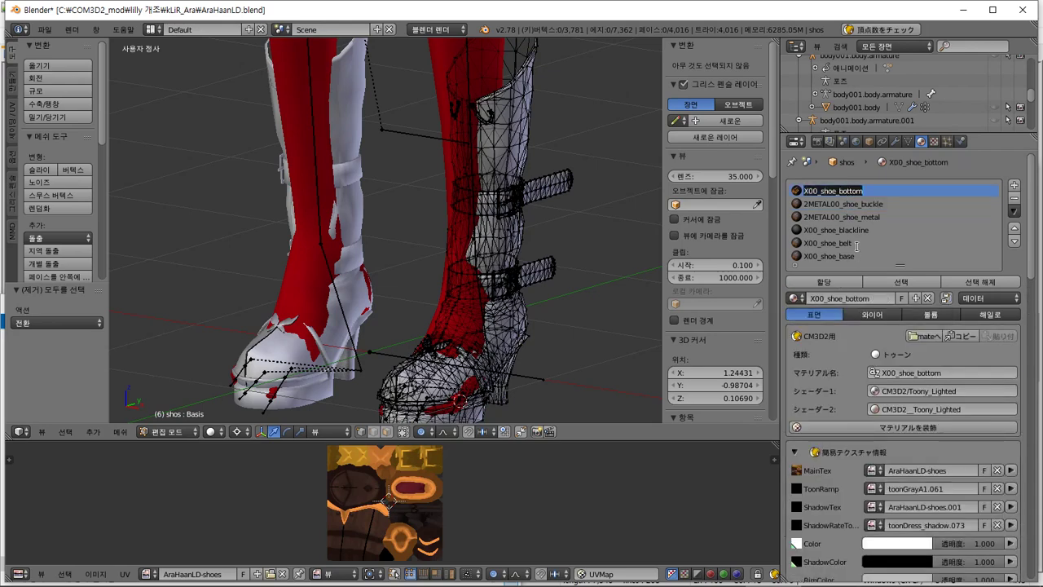
text(AraHaanLD-shoes)
key(Return)
- Select all faces that use the 2METAL00_shoe_buckle, 2METAL00_shoe_metal, X00_shoe_blackline, X00_shoe_belt and X00_shoe_base materials
click(823, 207)
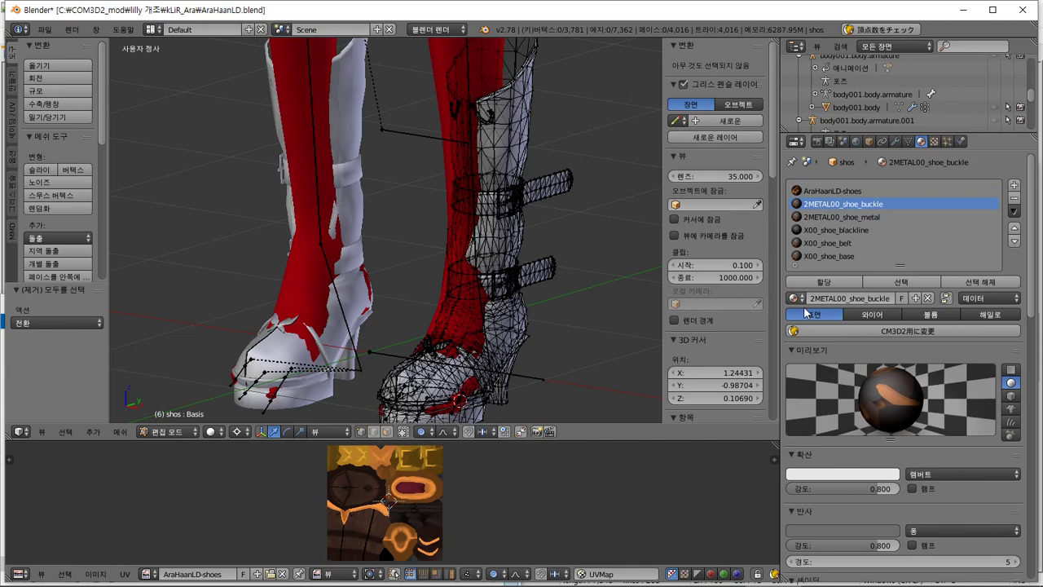
click(903, 282)
click(847, 216)
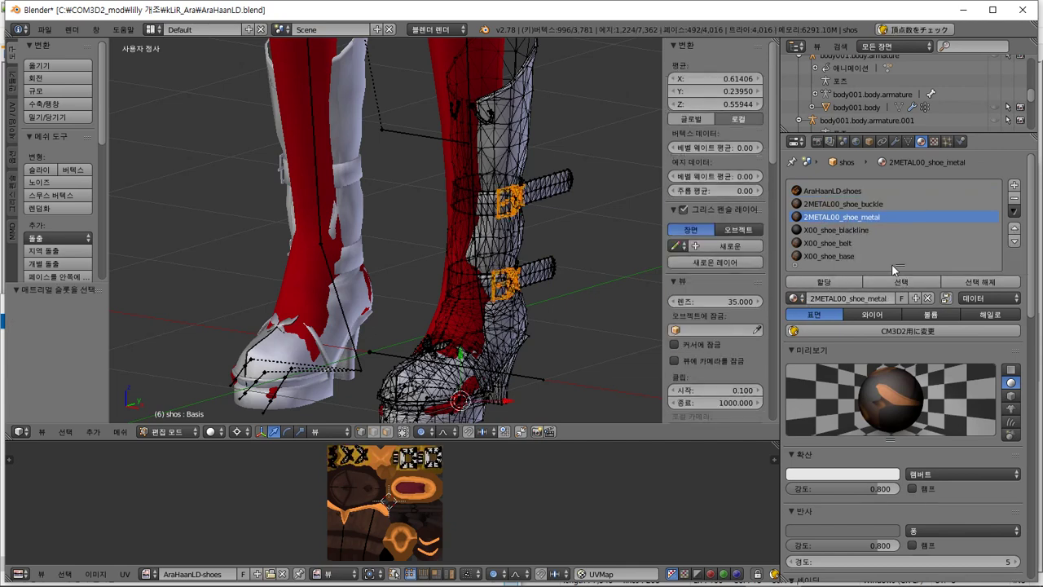
click(897, 282)
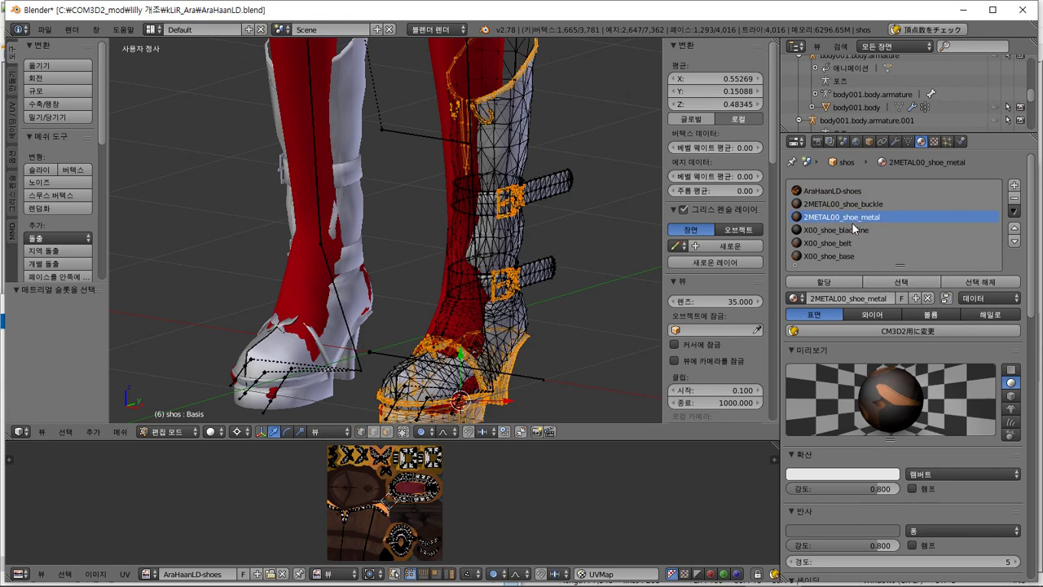
click(856, 230)
click(886, 282)
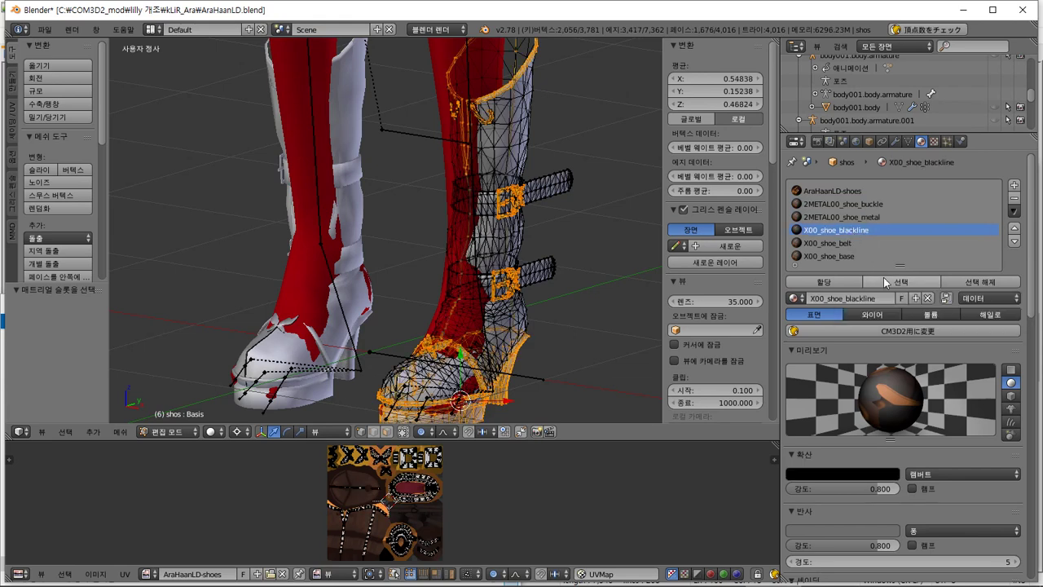
click(850, 243)
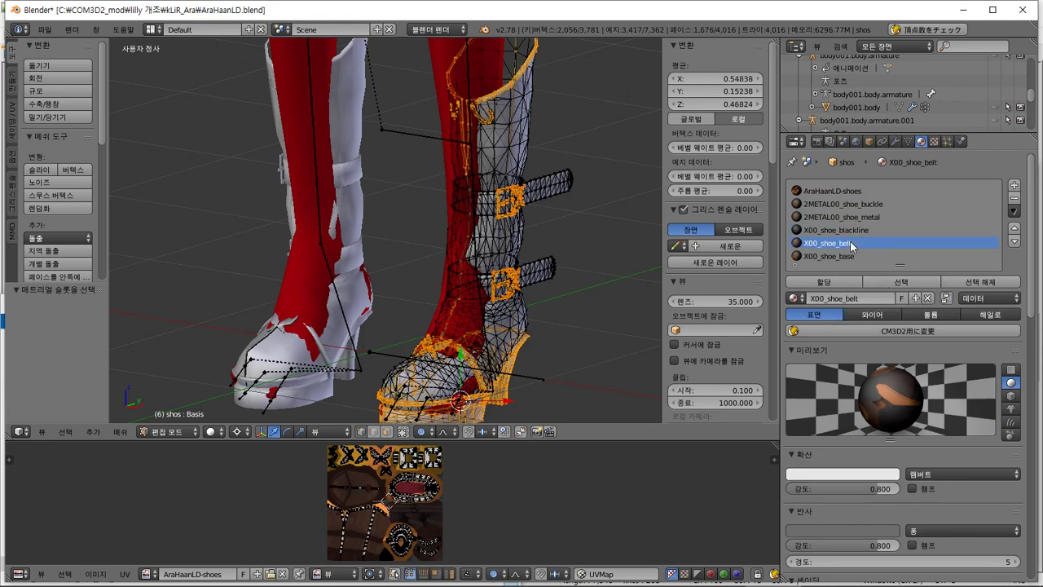
click(887, 282)
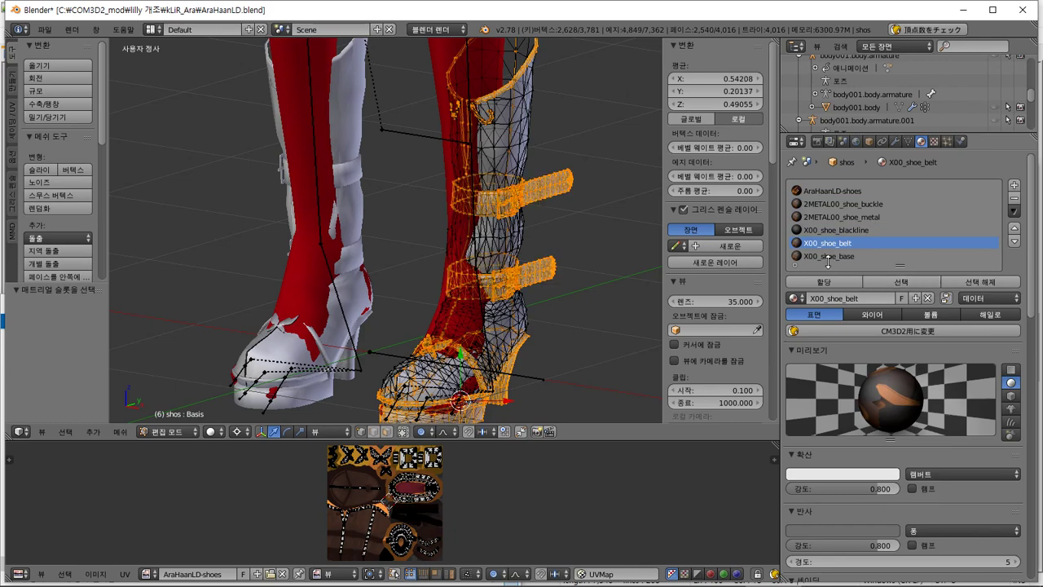
click(844, 258)
click(895, 282)
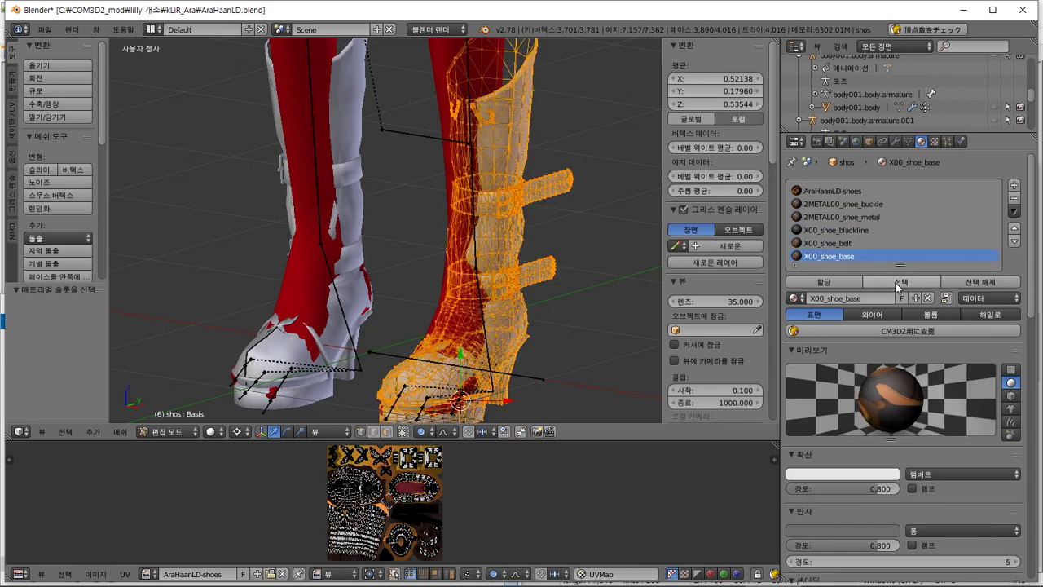
- Assign the selected faces to the AraHaanLD-shoes material
scroll(890, 255, down, 3)
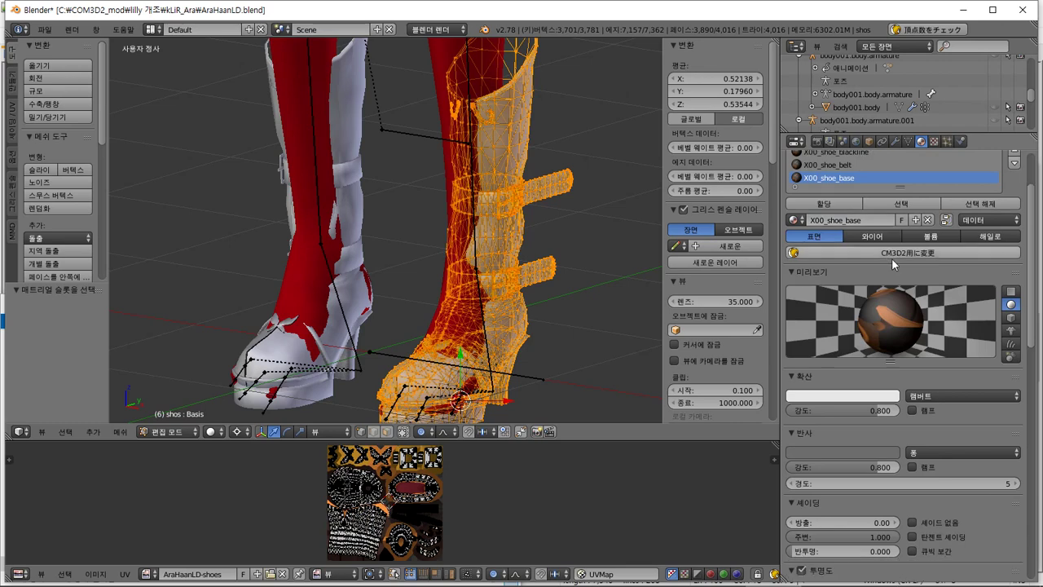
scroll(897, 269, up, 3)
click(875, 192)
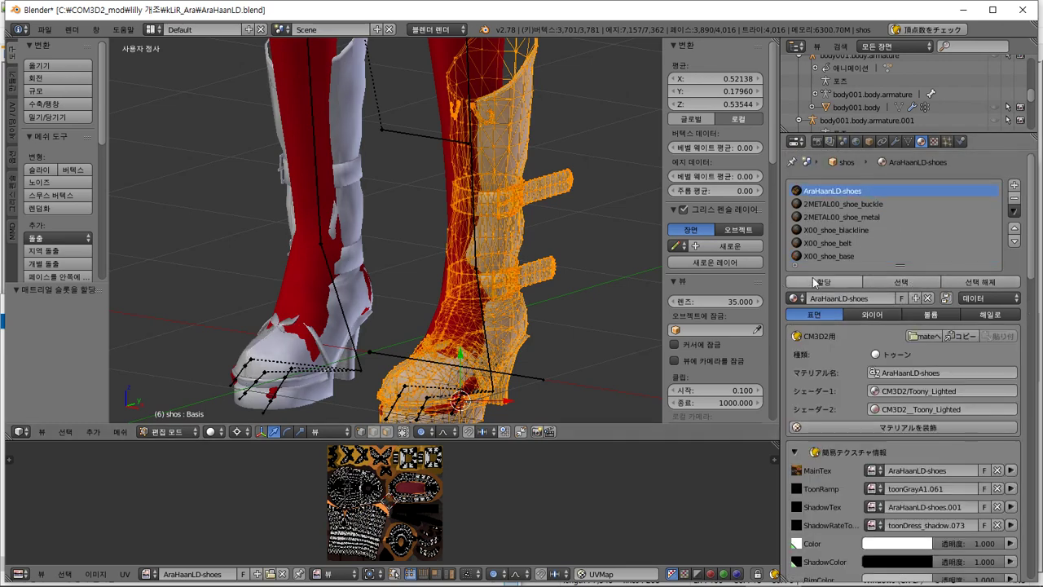
- Return to object mode and remove the five other material slots, from 2METAL00_shoe_buckle through X00_shoe_base, keeping only AraHaanLD-shoes
key(Tab)
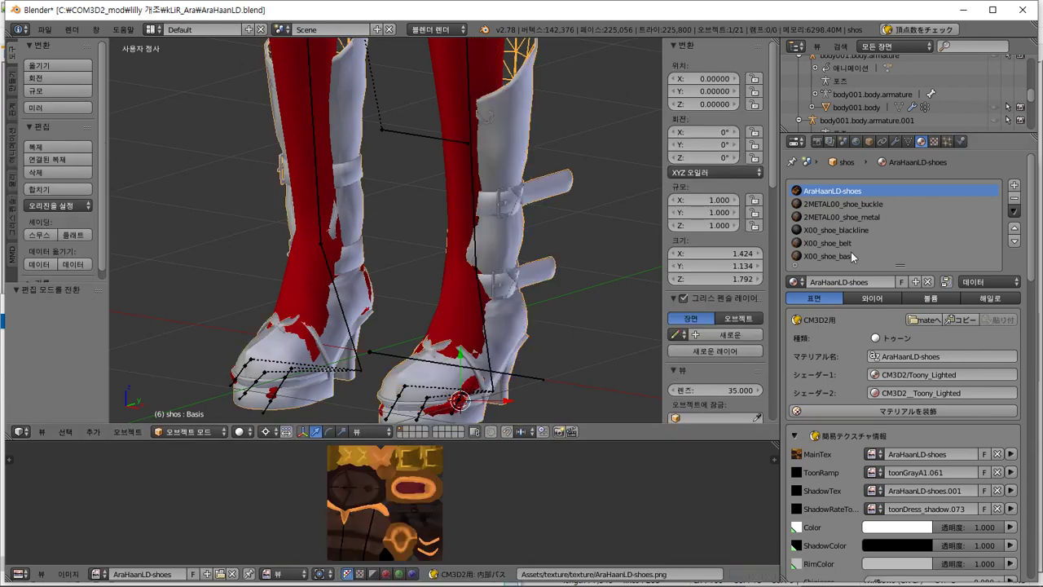
click(864, 204)
click(1014, 198)
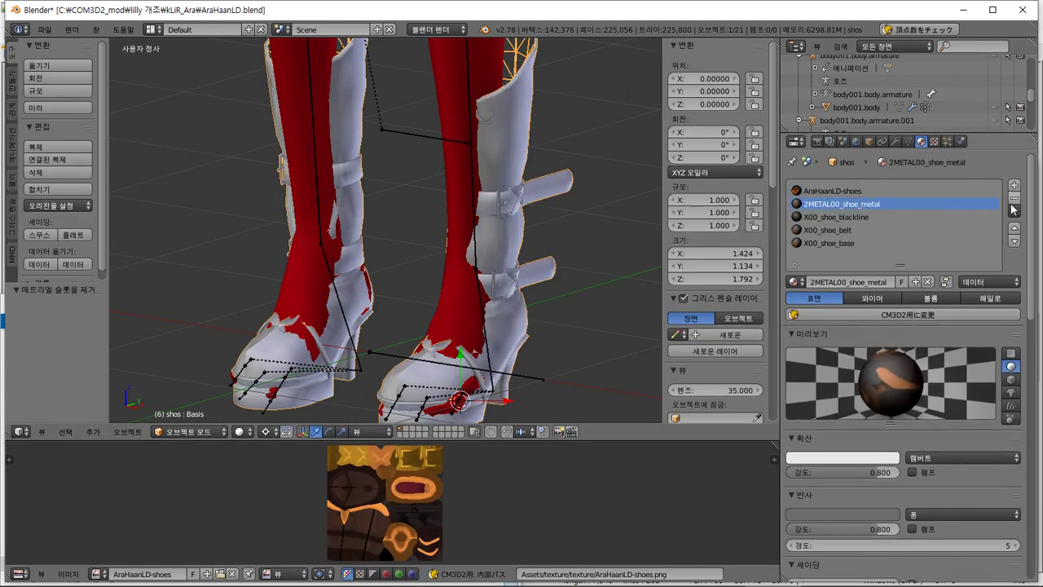
click(1014, 198)
click(1013, 198)
click(1014, 198)
click(1014, 199)
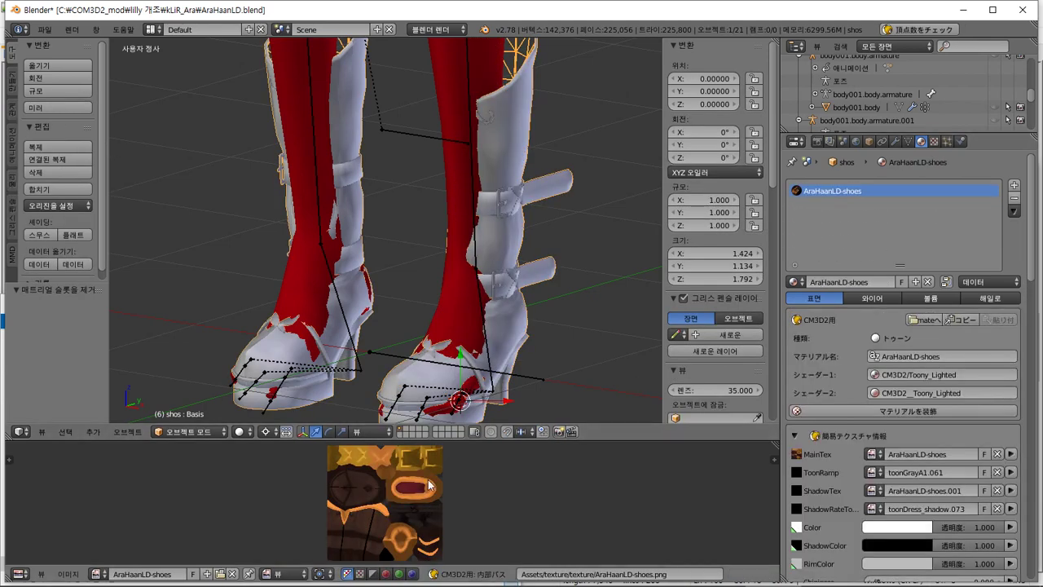
- Select the whole shoes mesh in edit mode and set the material's ShadowTex image to AraHaanLD-shoes
key(Tab)
key(a)
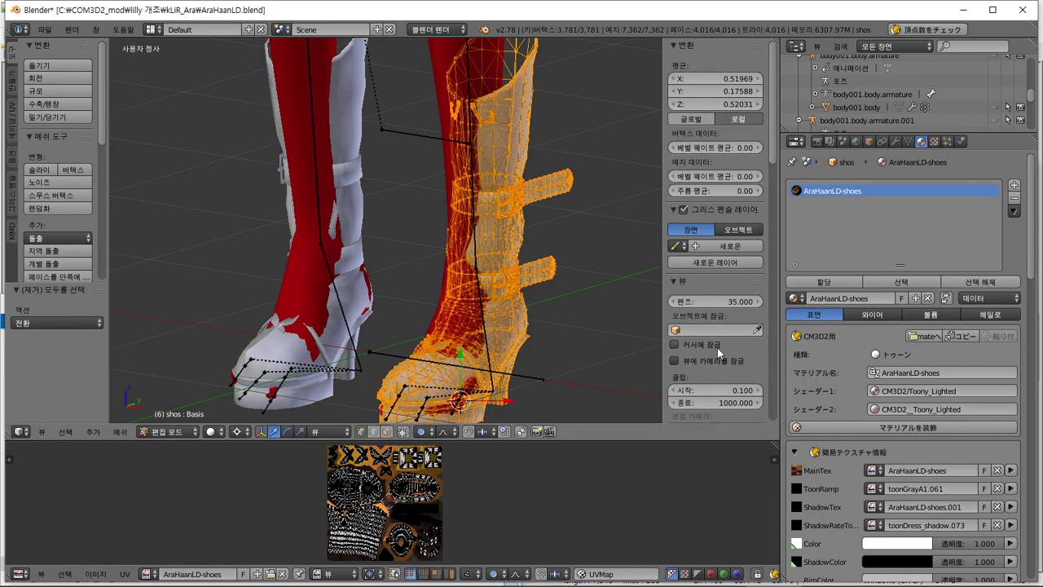
click(879, 507)
text(AraHaanLD-shoes)
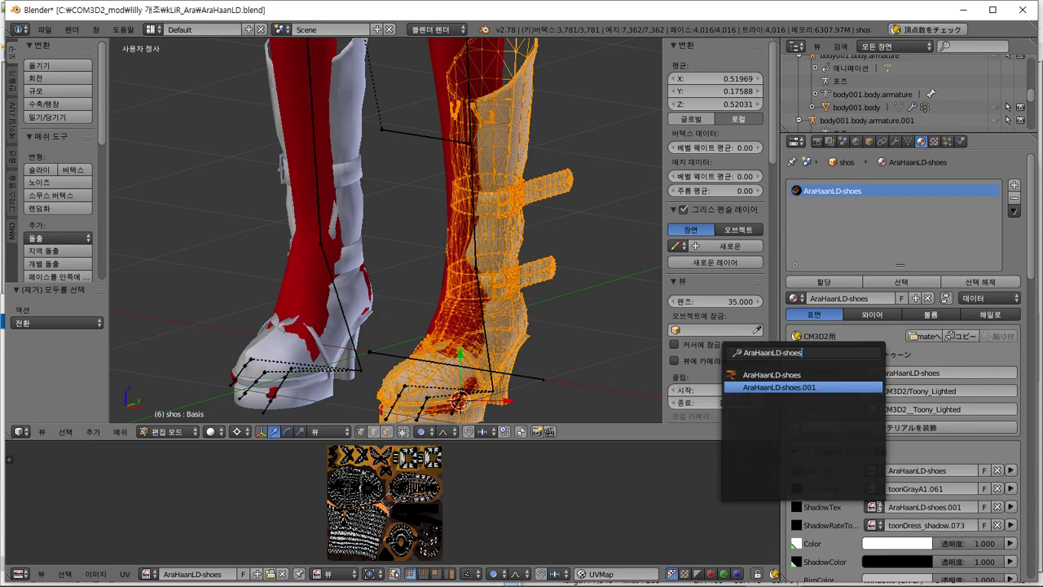
key(Up)
key(Return)
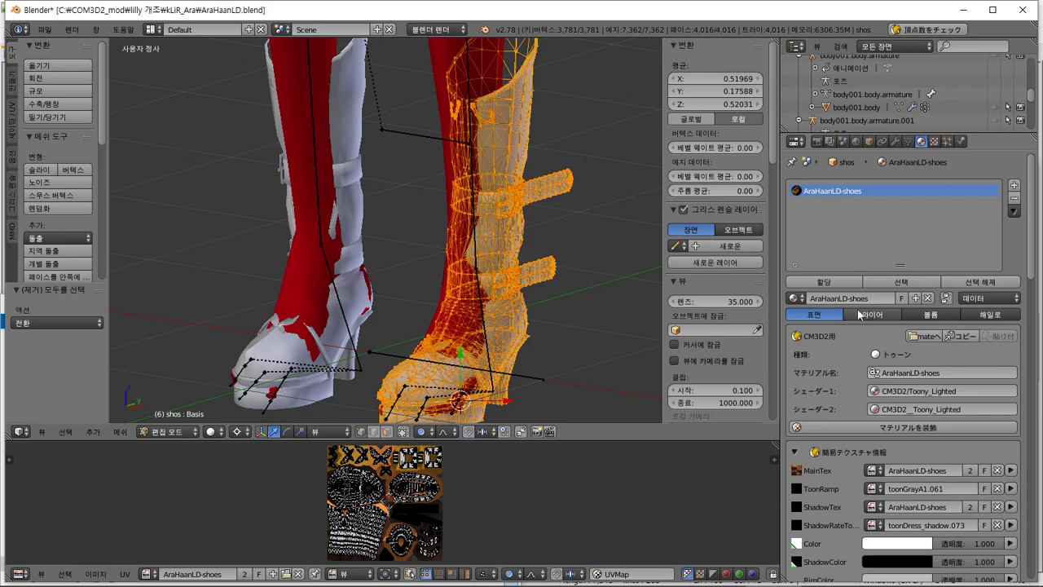
- Switch to the kLiR_Ara folder in File Explorer and locate AraHaanLD-shoes.png among the mod files
middle_drag(534, 306, 417, 297)
key(KP_3)
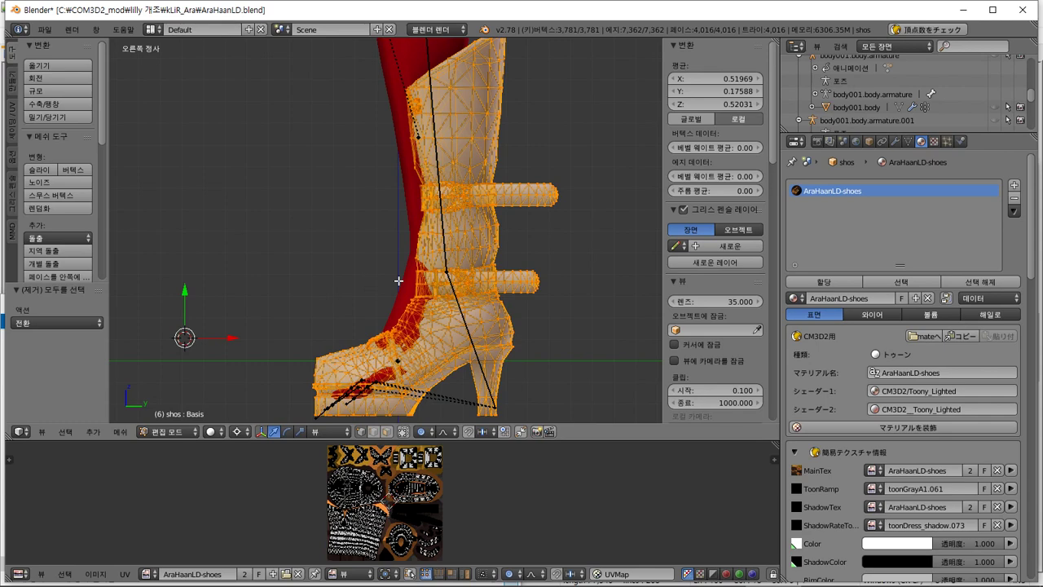
key(alt+Tab)
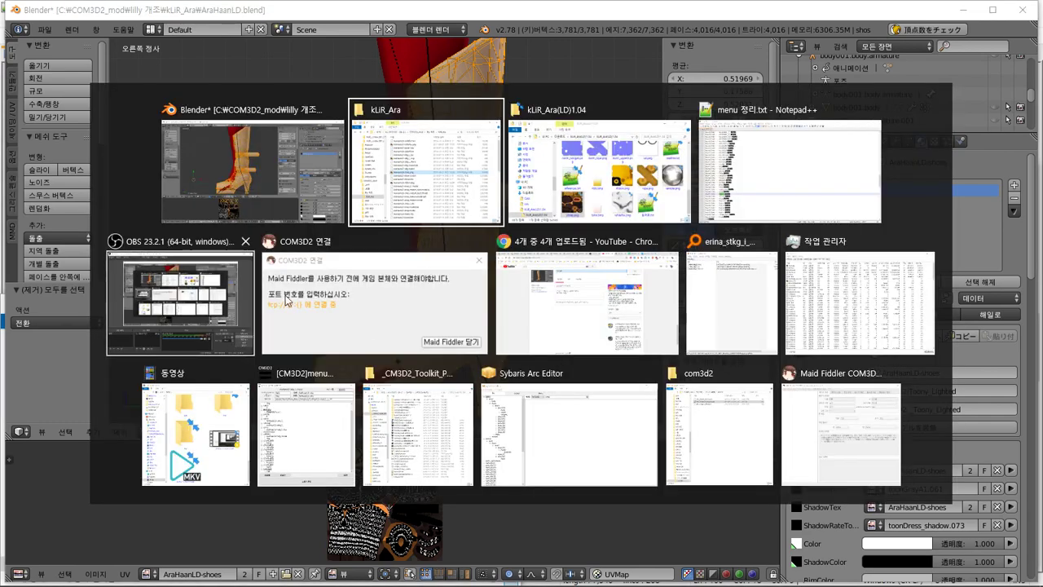
key(alt+Tab)
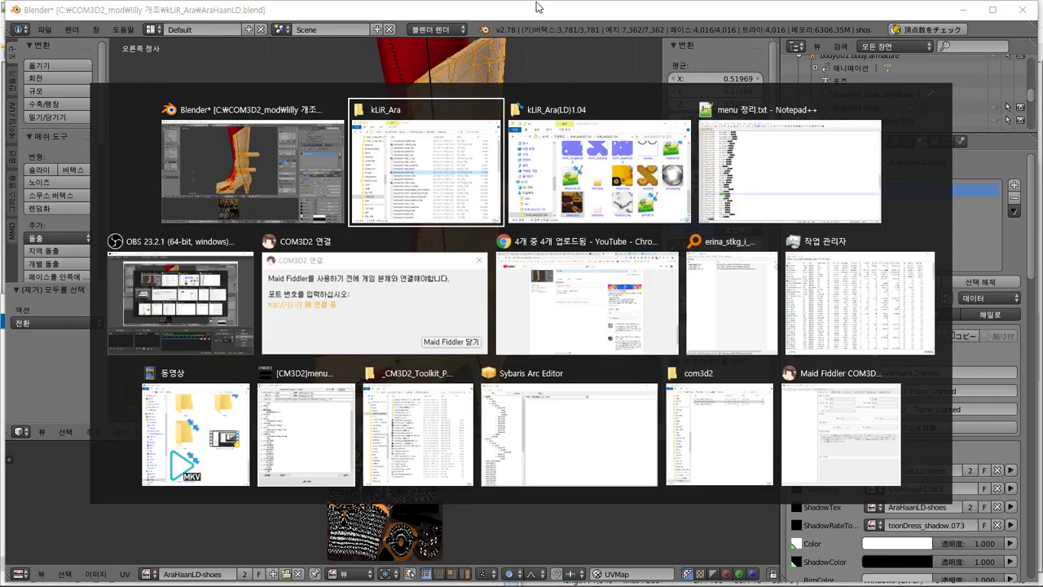
scroll(751, 374, down, 3)
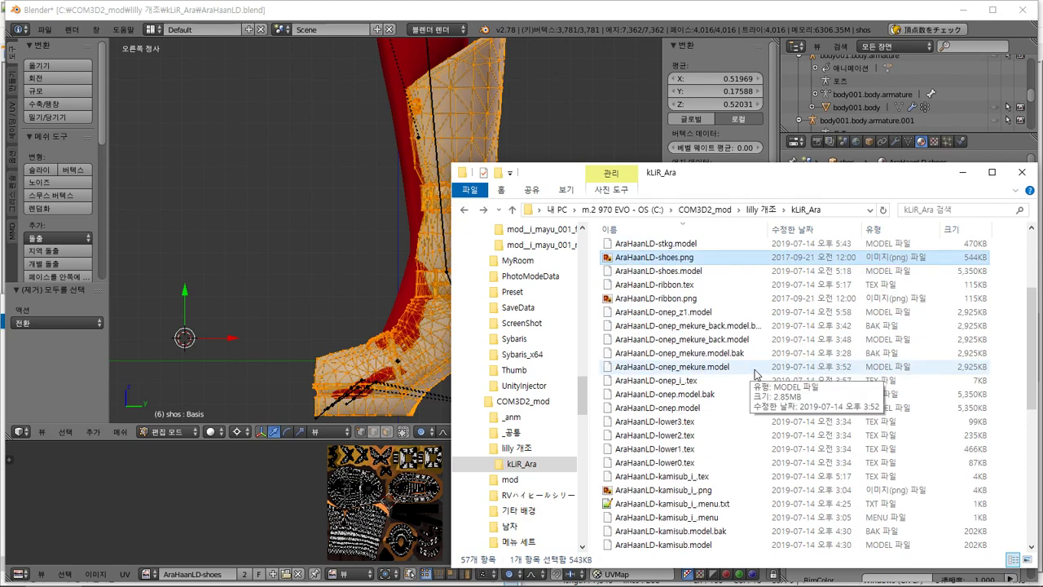
scroll(755, 373, up, 2)
scroll(755, 374, down, 6)
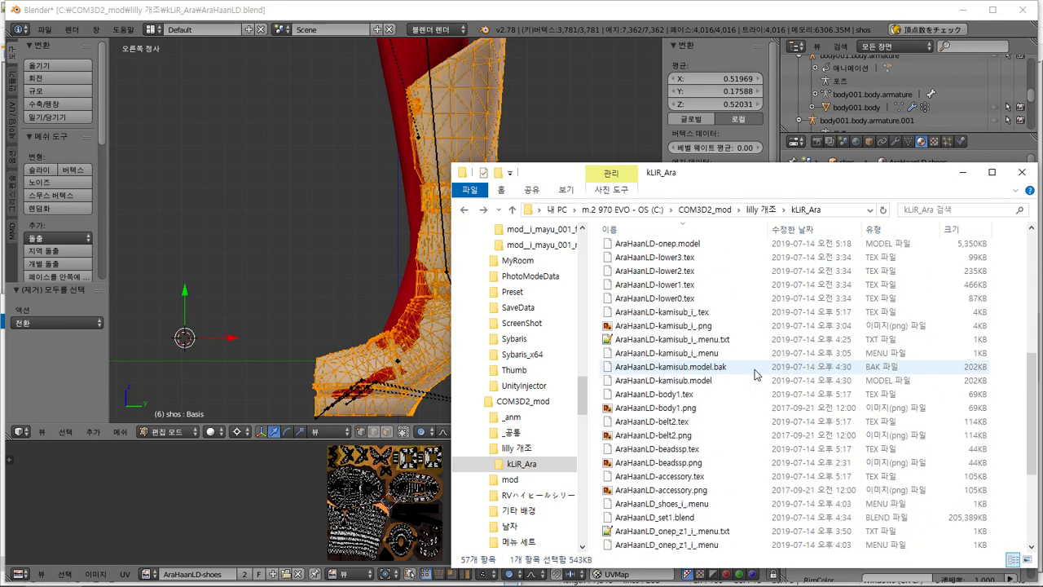
scroll(754, 374, down, 3)
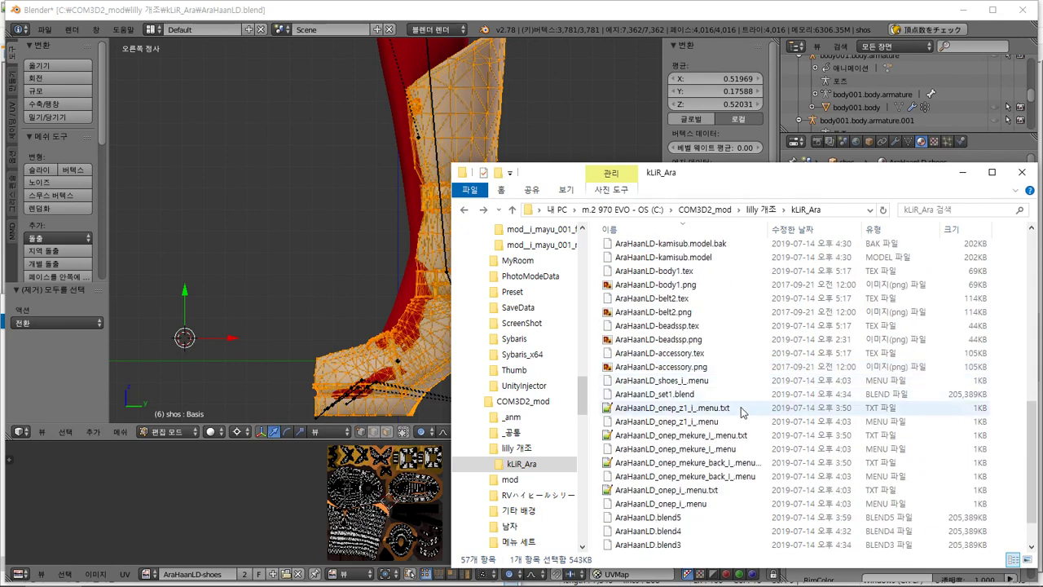
scroll(734, 411, up, 10)
scroll(731, 416, up, 1)
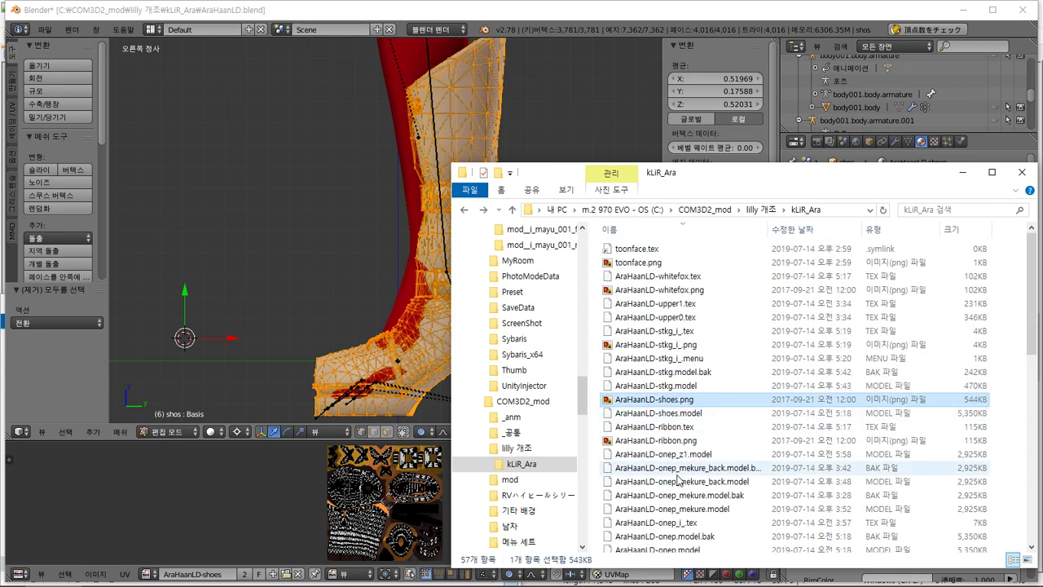
- Convert AraHaanLD-shoes.png to a .tex file with the [CM3D2]tex←→png変換 tool from the _CM3D2_Toolkit_PR2 folder
right_click(699, 398)
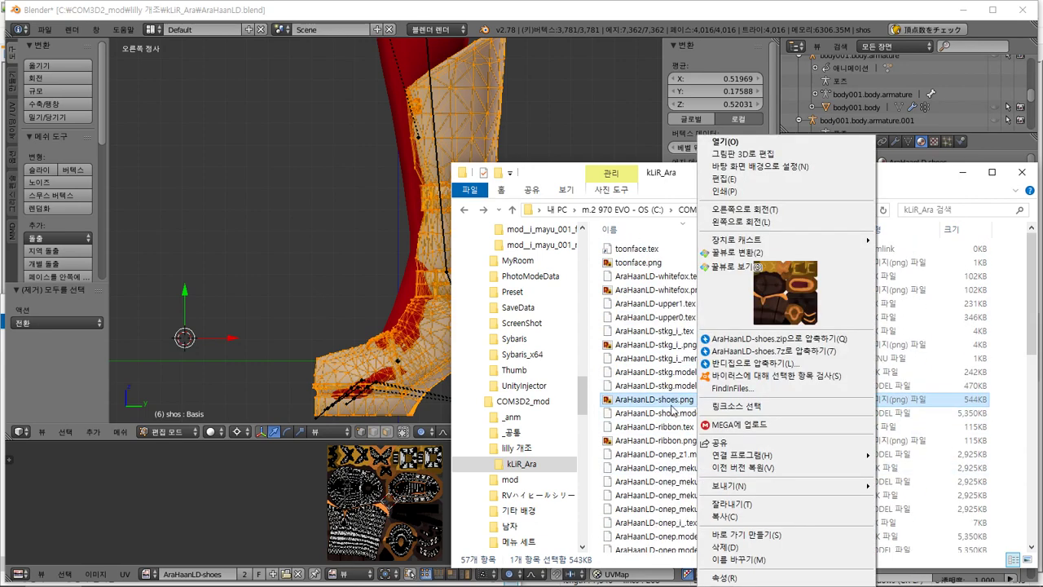
click(102, 578)
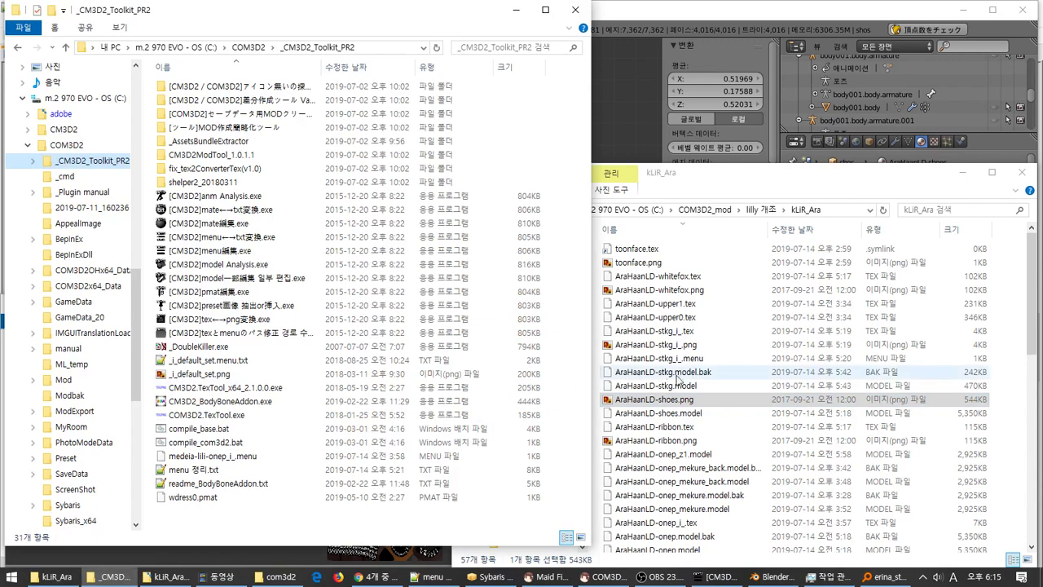
drag(652, 399, 362, 322)
key(Return)
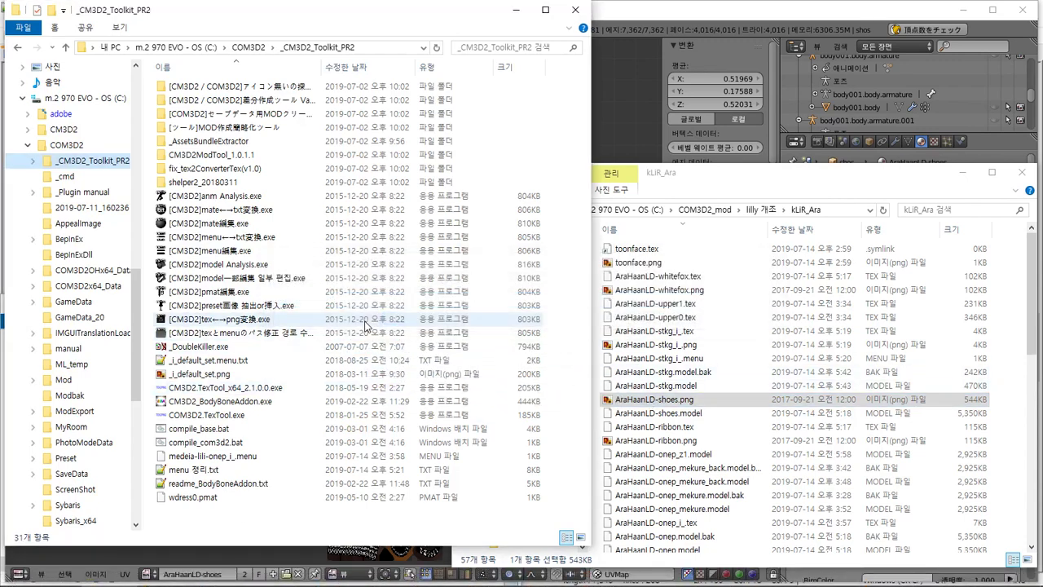
click(515, 10)
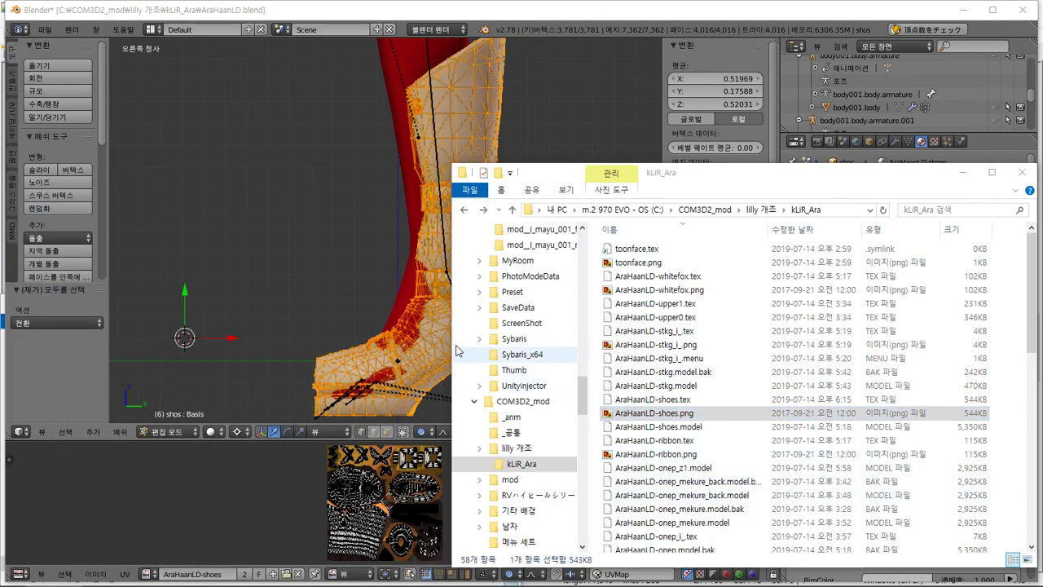
- Start CUSTOM ORDER MAID 3D 2, switch back to Blender and return the shoes mesh to object mode
key(super)
key(super)
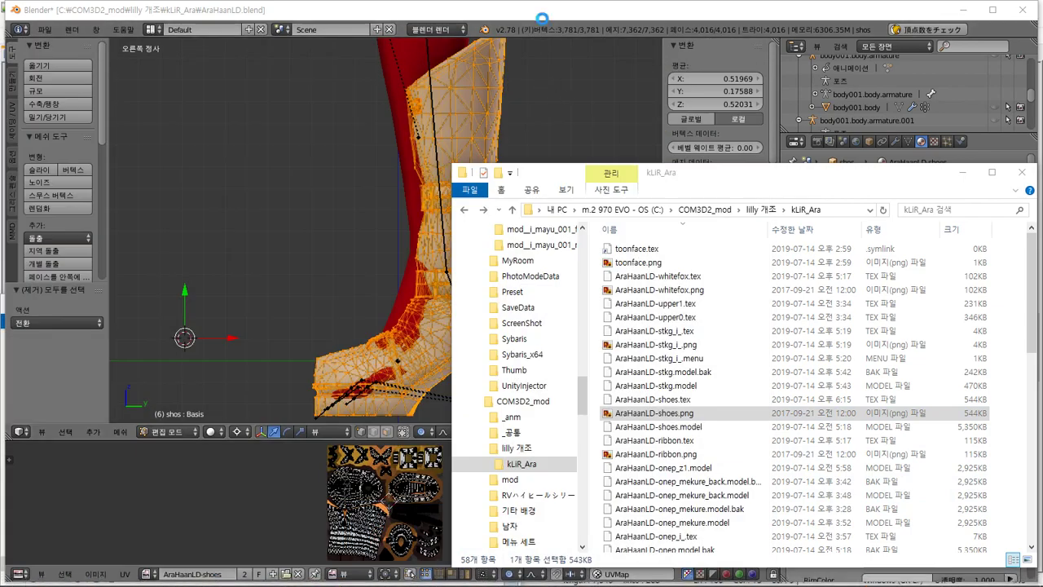
key(alt+Tab)
key(alt+Tab)
key(alt+Tab)
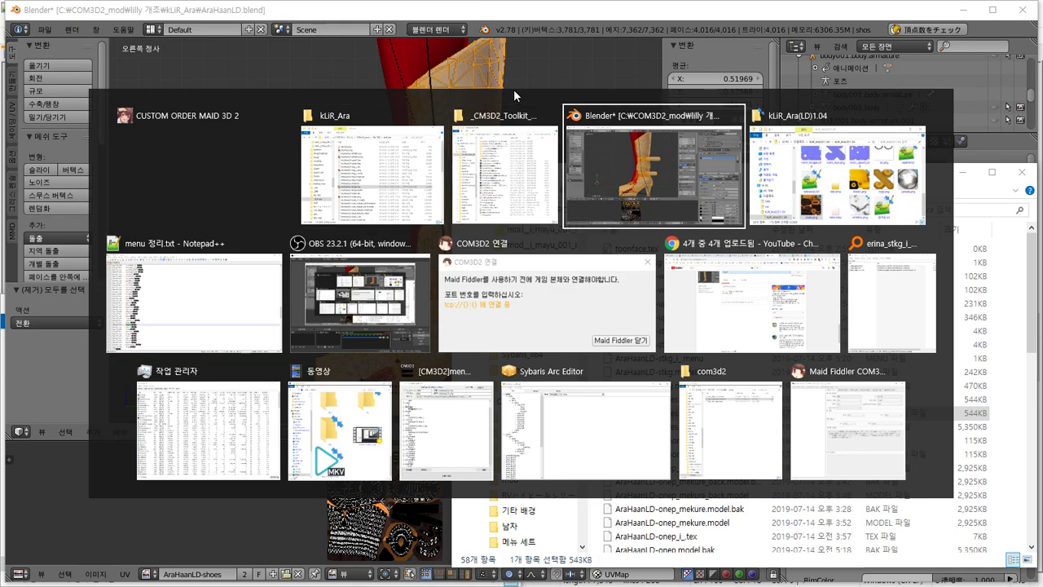
scroll(505, 280, down, 1)
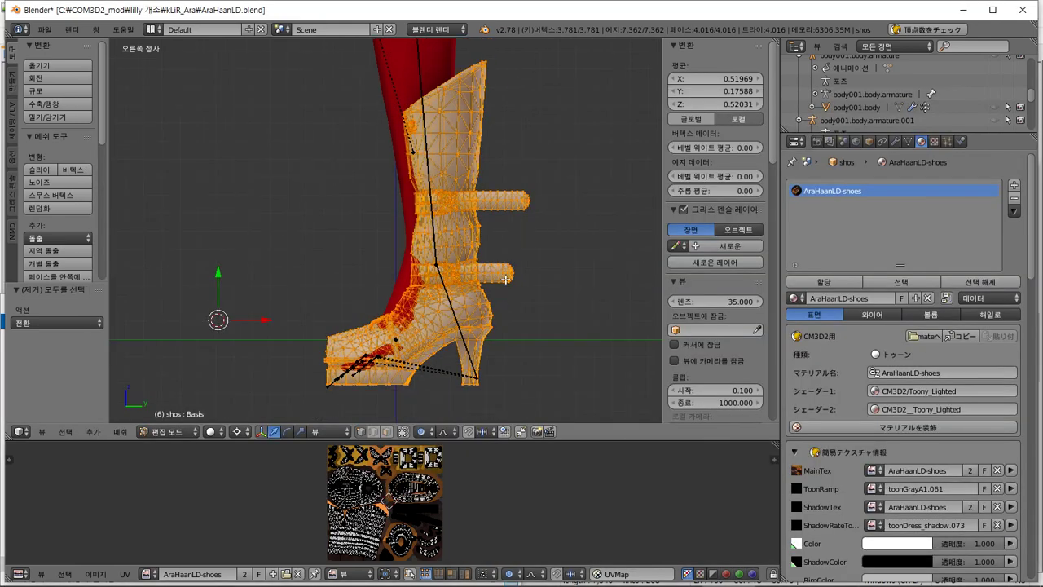
scroll(505, 280, up, 1)
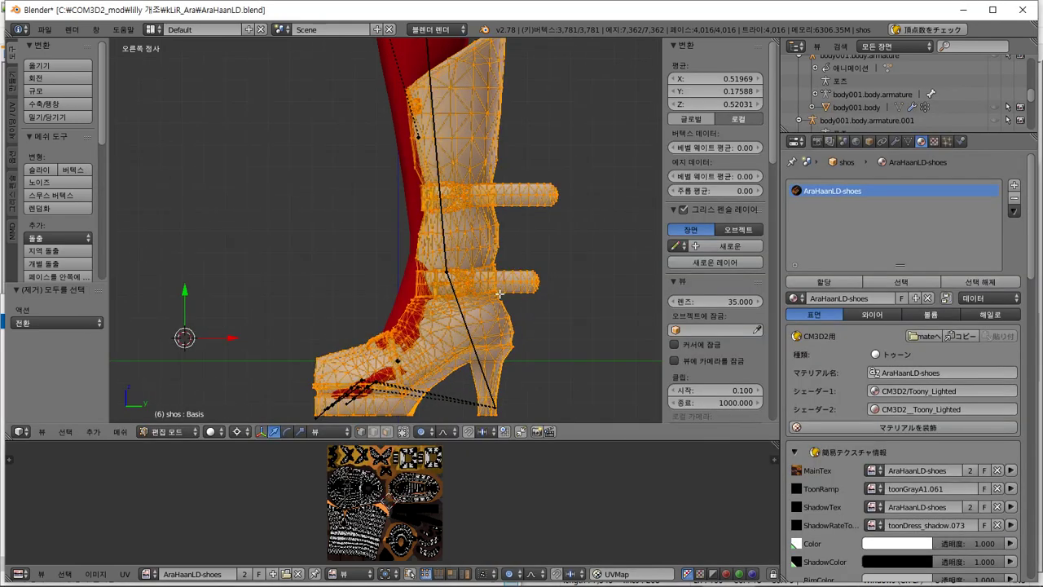
key(Tab)
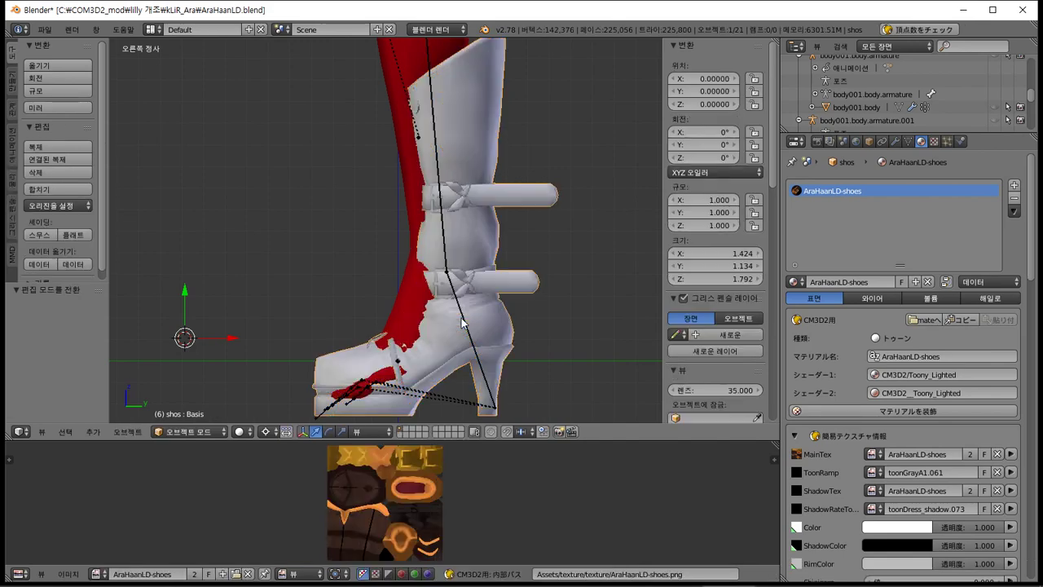
- Import the erina_shoe CM3D2 model from the shoe folder inside GodEater-erina
click(44, 29)
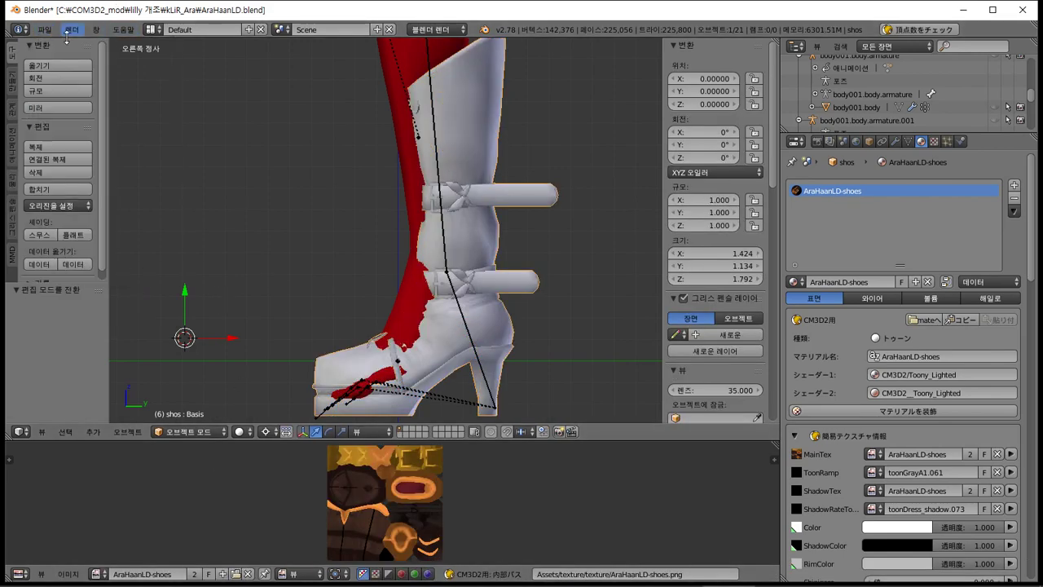
click(44, 29)
mouse_move(153, 265)
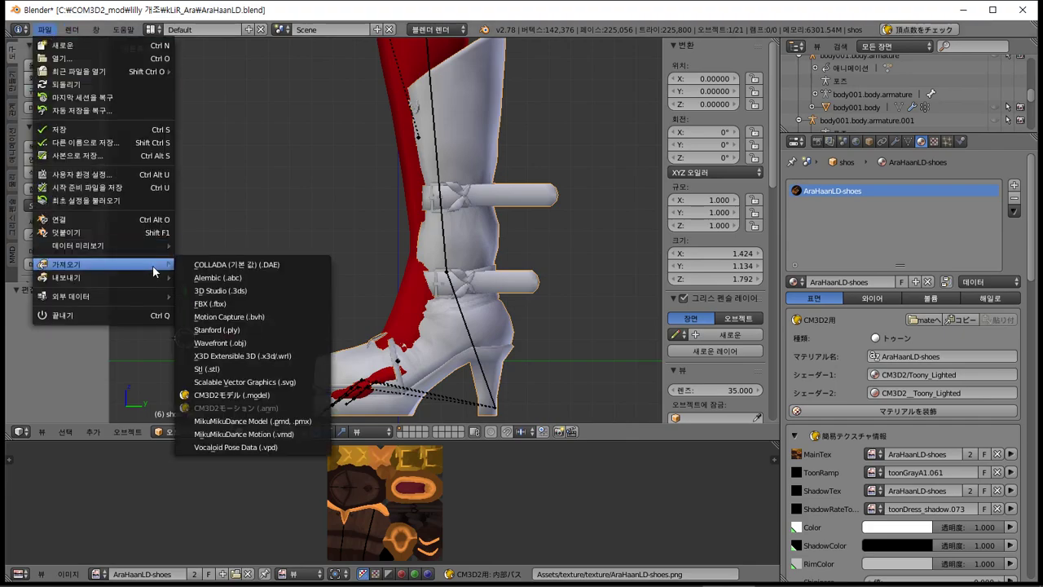
click(250, 395)
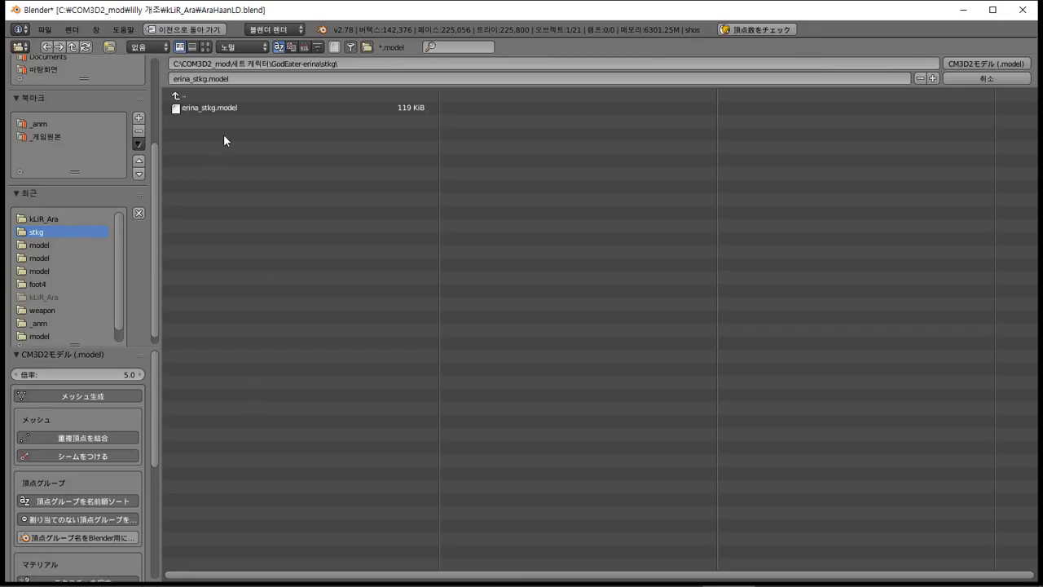
click(217, 97)
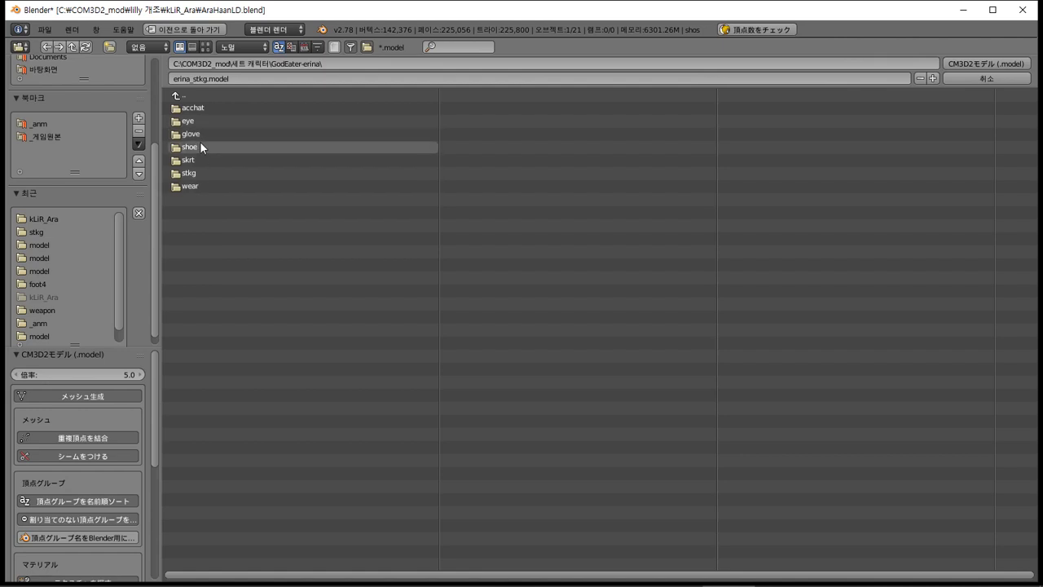
click(201, 147)
double_click(199, 110)
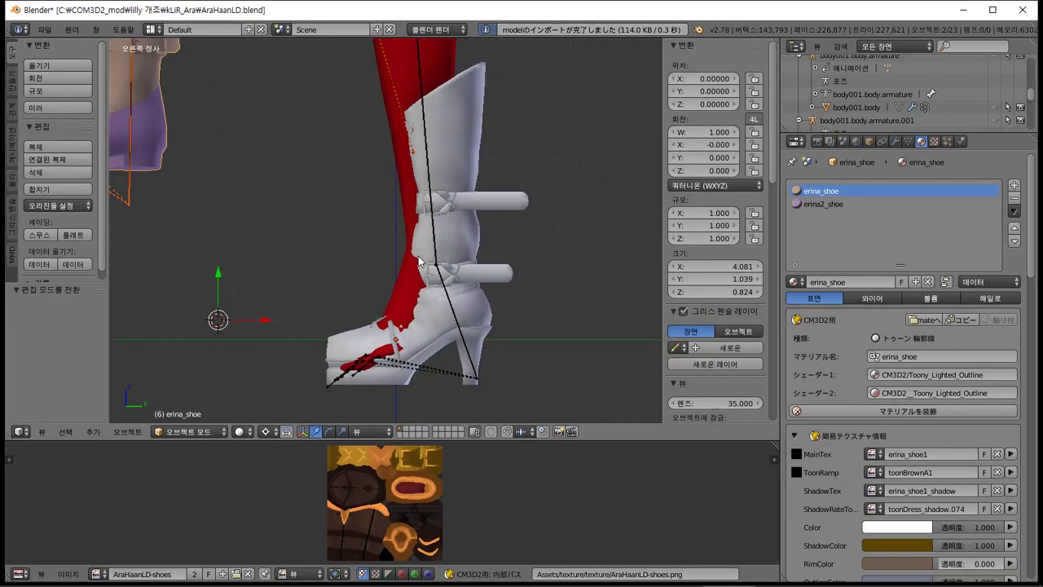
- Compare the imported erina_shoe with the high-heel boots and delete it together with its armature
scroll(419, 261, down, 4)
scroll(418, 261, up, 3)
shift+middle_drag(262, 259, 430, 268)
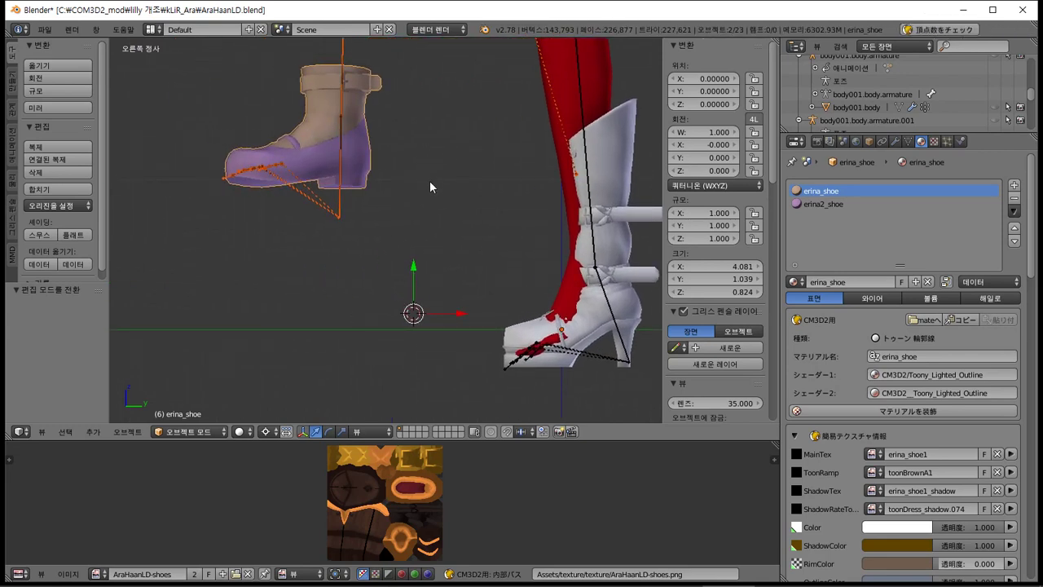
shift+middle_drag(429, 180, 341, 236)
key(x)
click(437, 230)
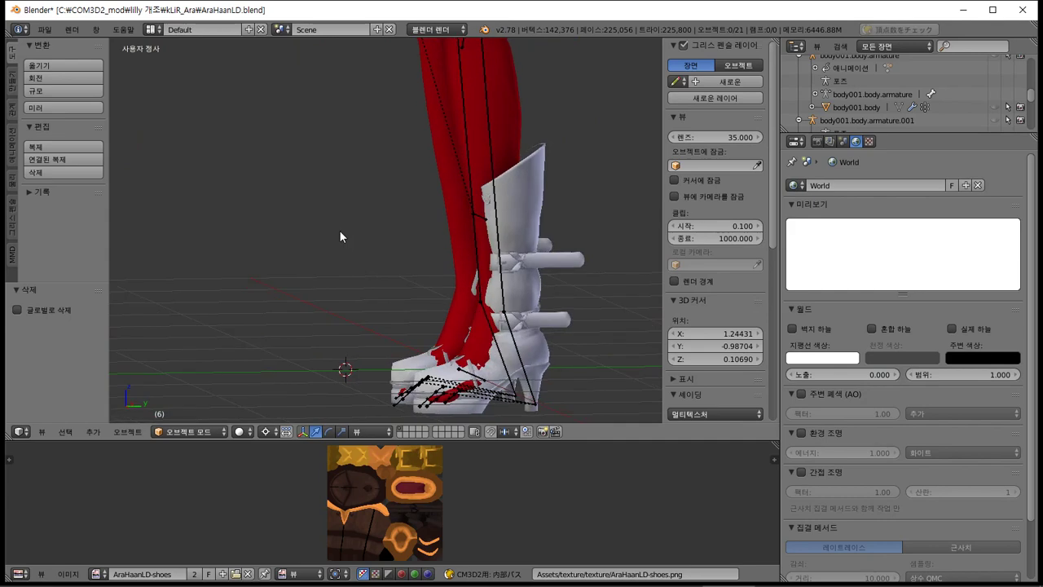
- Select the Bip01 L Foot bone of the erina_stkg armature in side view and try a trackball rotation of it
key(KP_1)
key(KP_3)
shift+middle_drag(451, 261, 373, 182)
scroll(483, 248, up, 3)
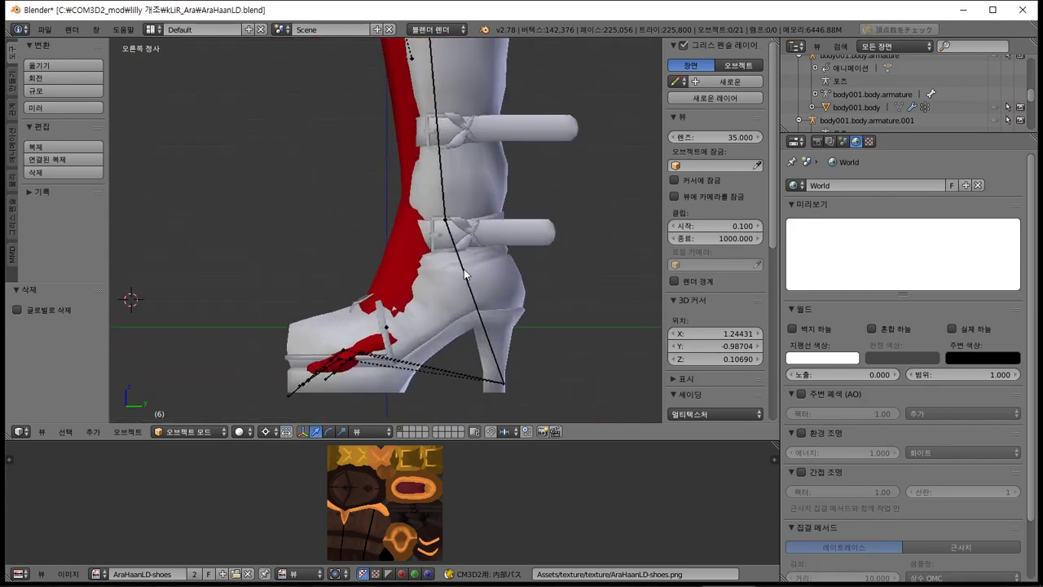
right_click(463, 275)
right_click(463, 274)
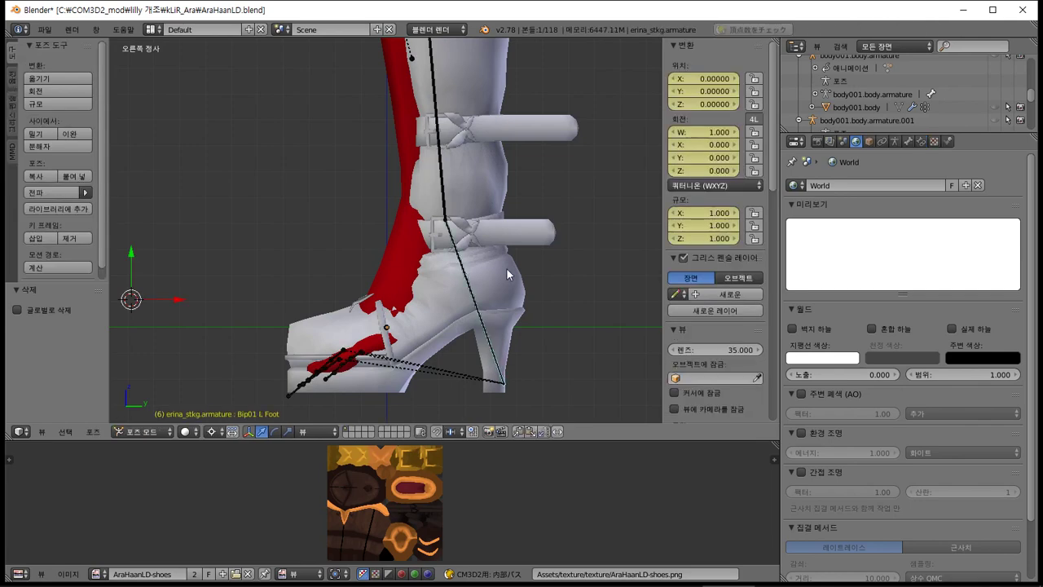
key(r)
key(r)
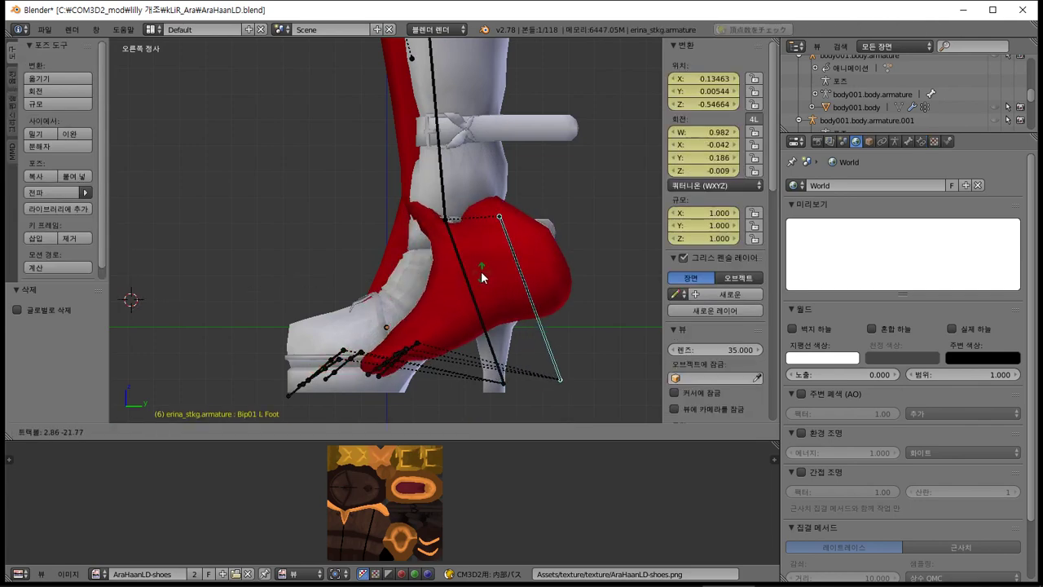
key(Escape)
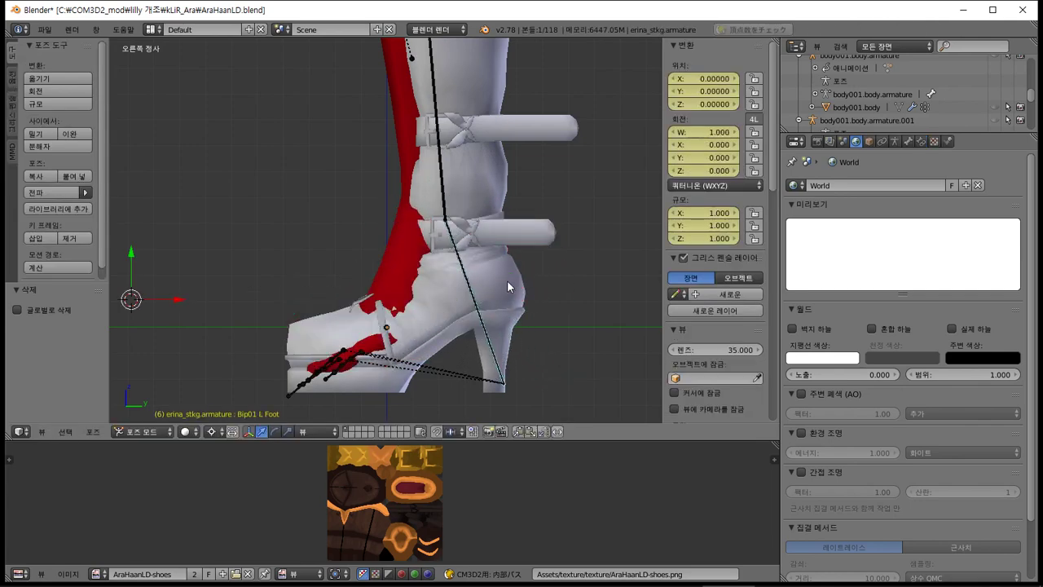
- Change the pivot point from the 3D cursor to the foot bone's own joint and test rotating the bone
click(219, 434)
click(248, 372)
key(r)
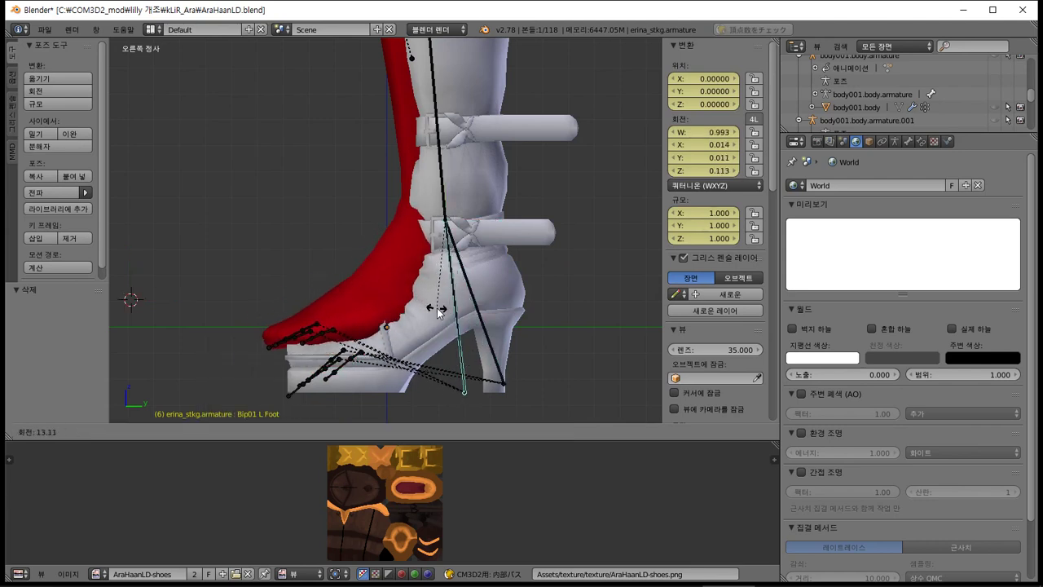
key(Escape)
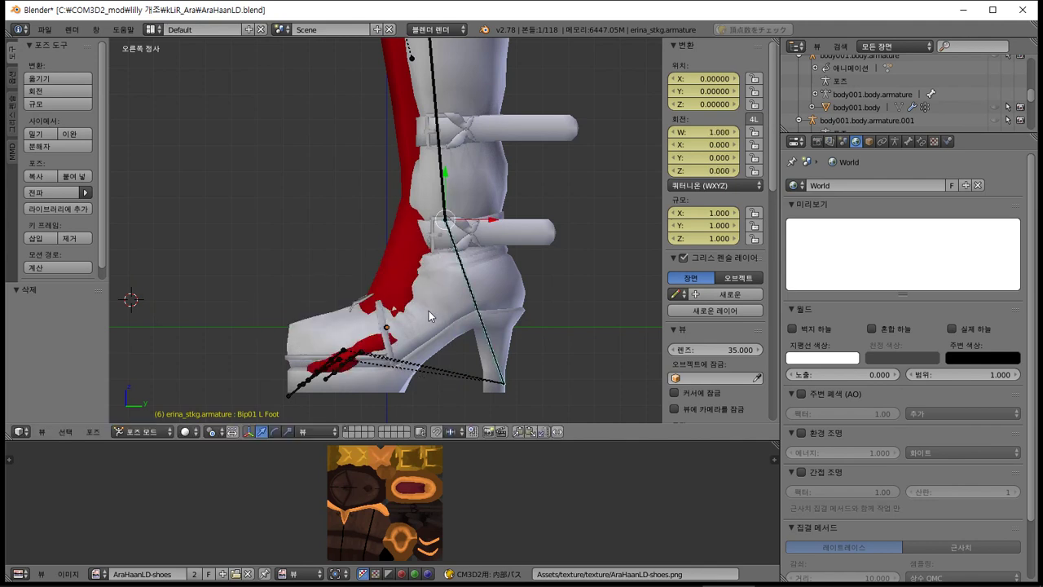
- Set the Bip01 L Foot bone's rotation mode to Axis Angle and test its rotation in pose mode
click(709, 186)
click(702, 70)
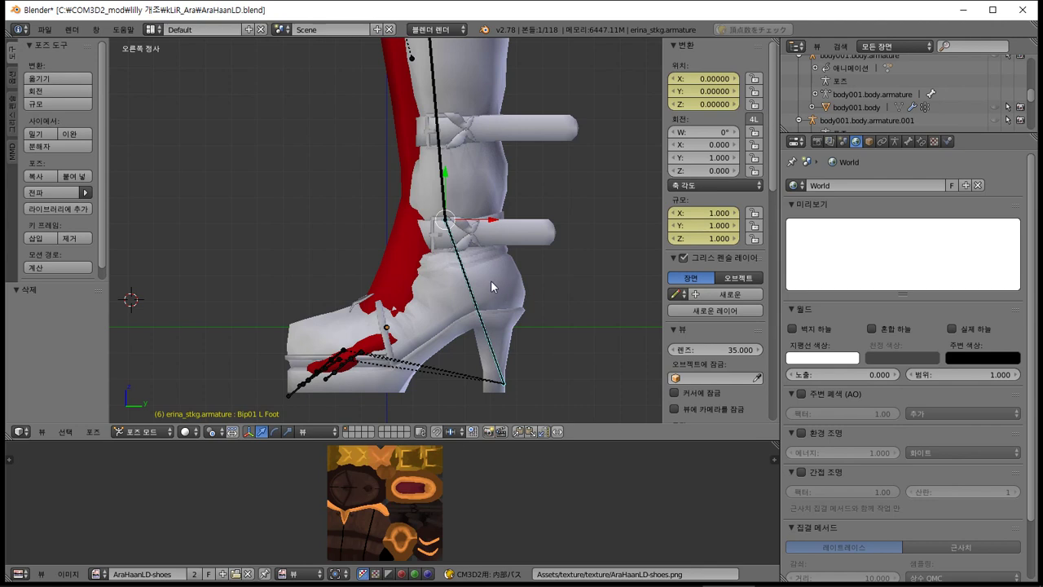
key(Tab)
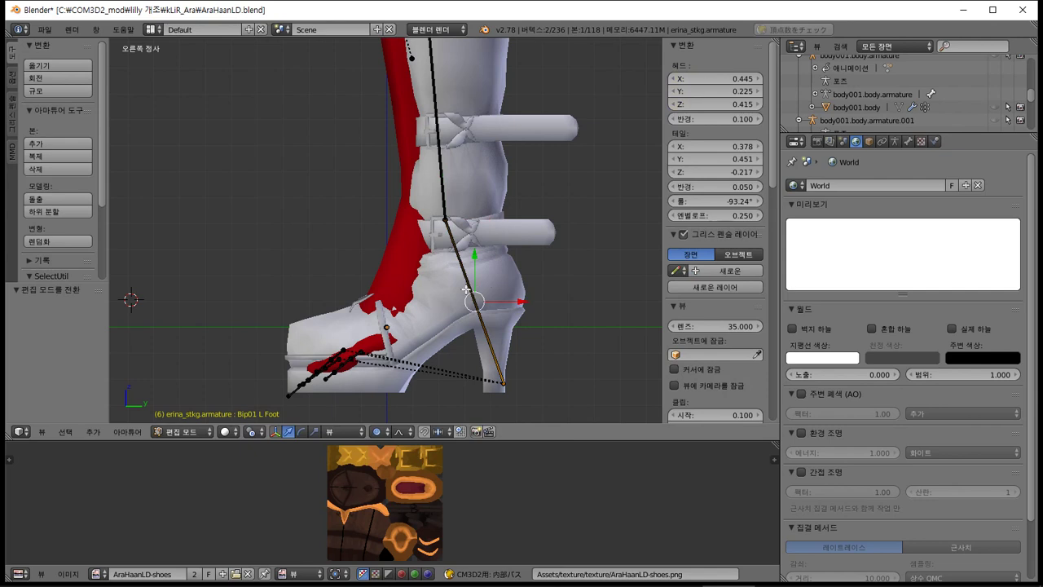
key(Tab)
key(r)
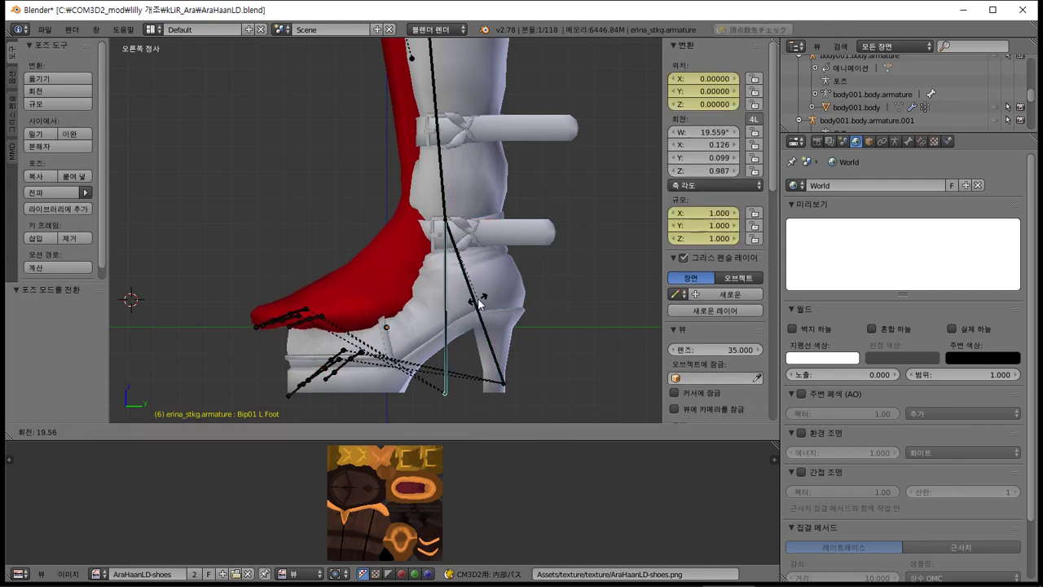
key(Escape)
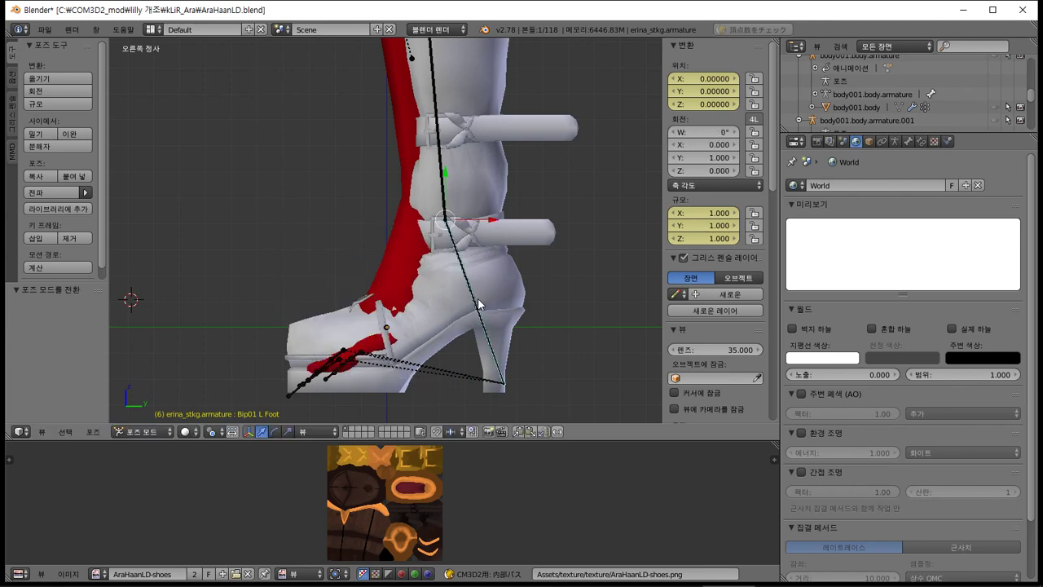
- Select the shos boots object, keep it at its original position and enter edit mode on its mesh
right_click(516, 283)
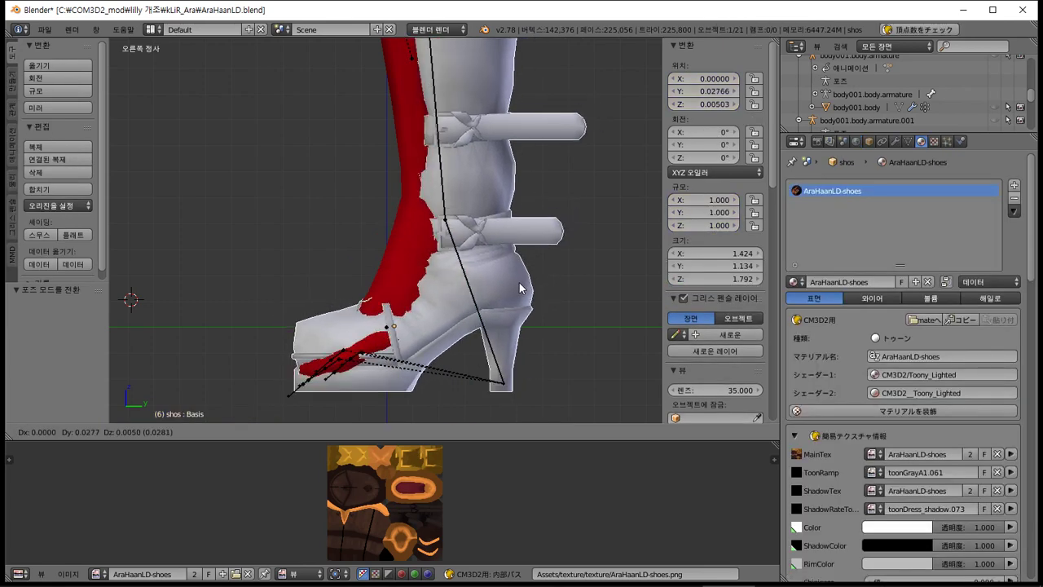
key(Tab)
scroll(518, 273, down, 1)
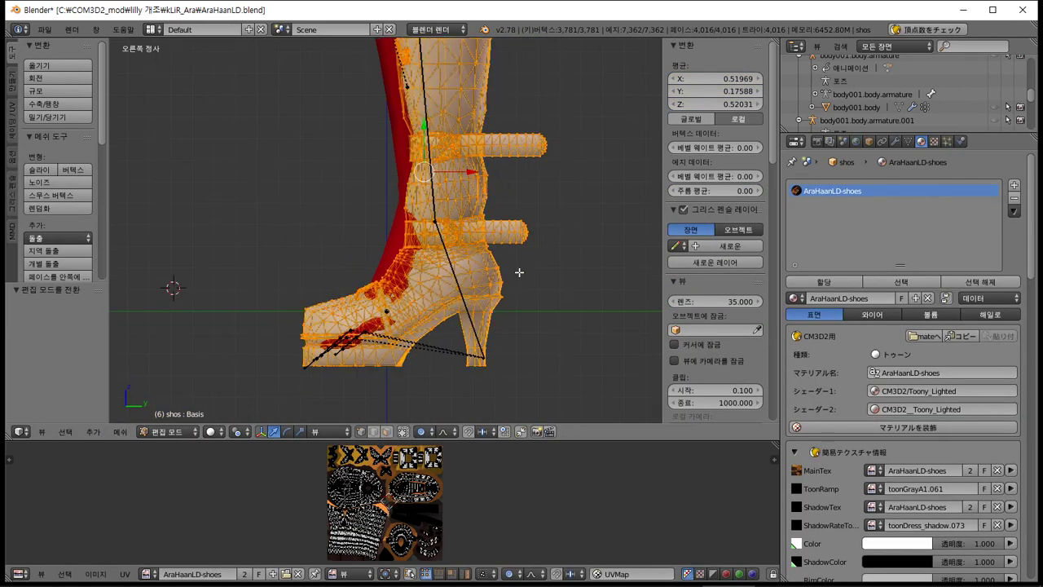
- Move the entire boots mesh -0.643 along the view's X axis so it stands clear of the leg
shift+middle_drag(529, 263, 526, 295)
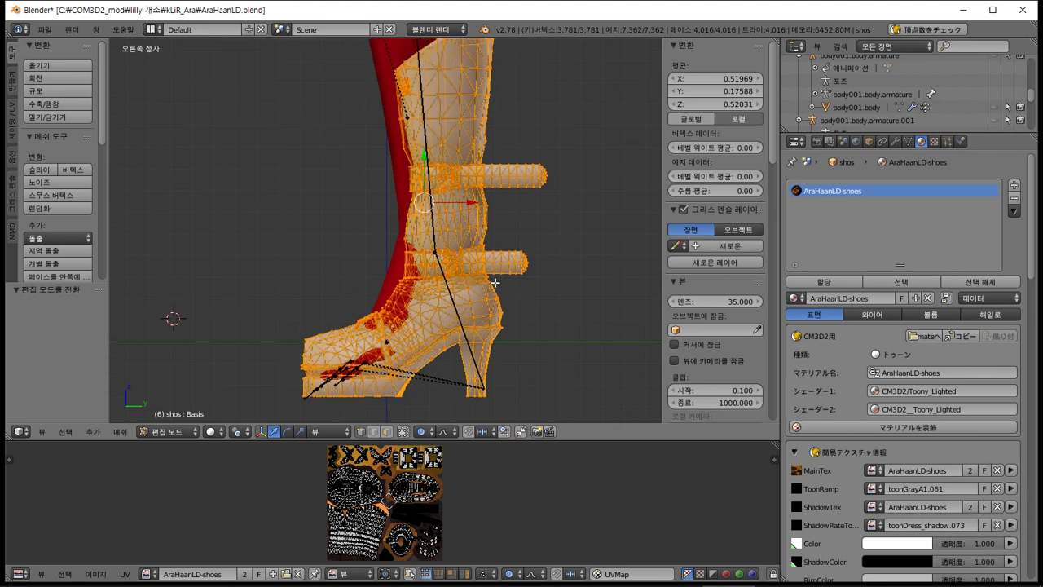
key(a)
key(a)
drag(471, 203, 332, 201)
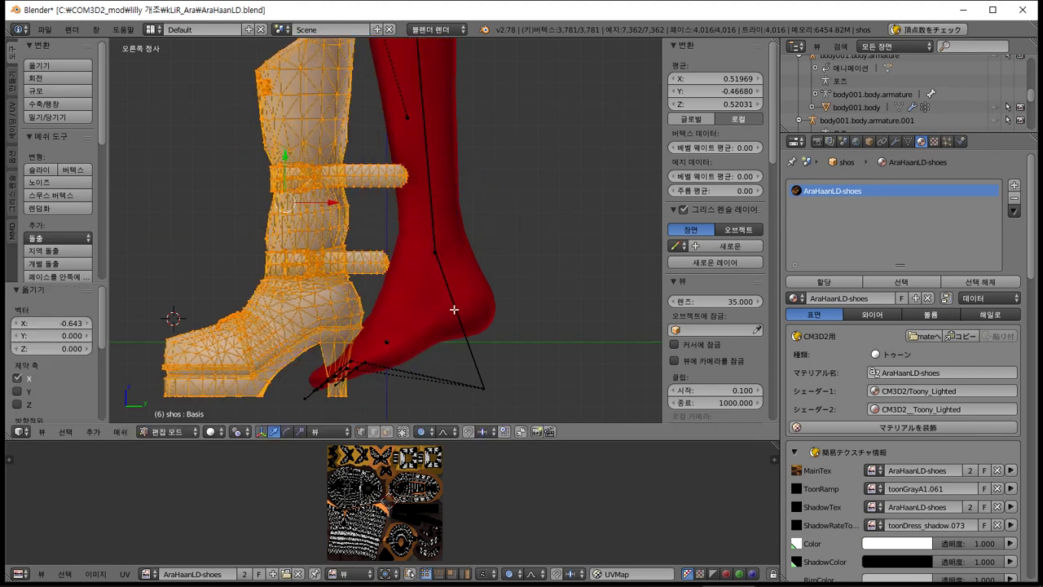
- Leave the boots' edit mode and rotate the Bip01 L Foot and Bip01 R Foot bones by 14° each in side view
key(Tab)
right_click(452, 302)
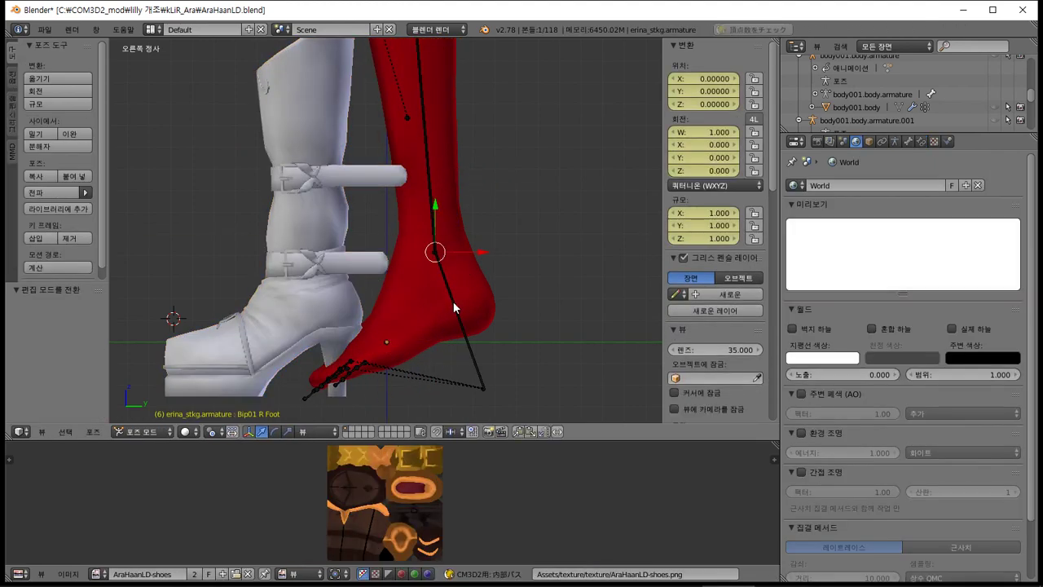
key(r)
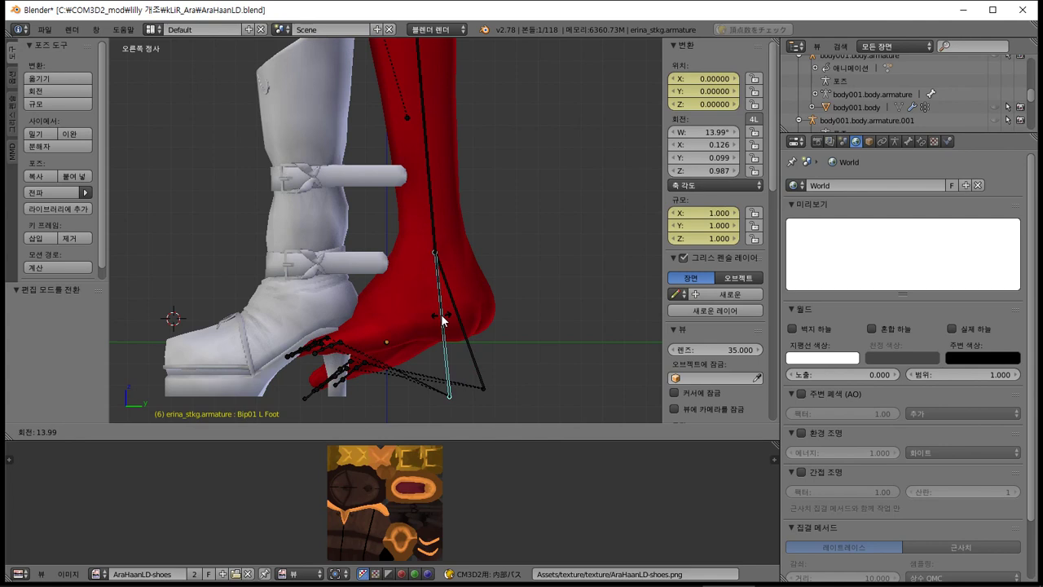
text(14)
key(Return)
right_click(455, 317)
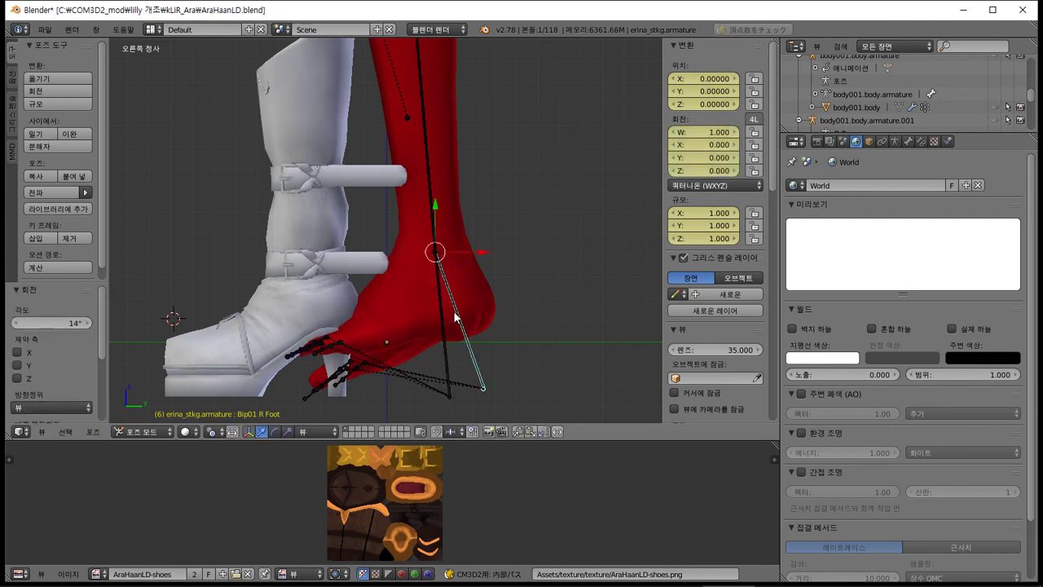
text(r14)
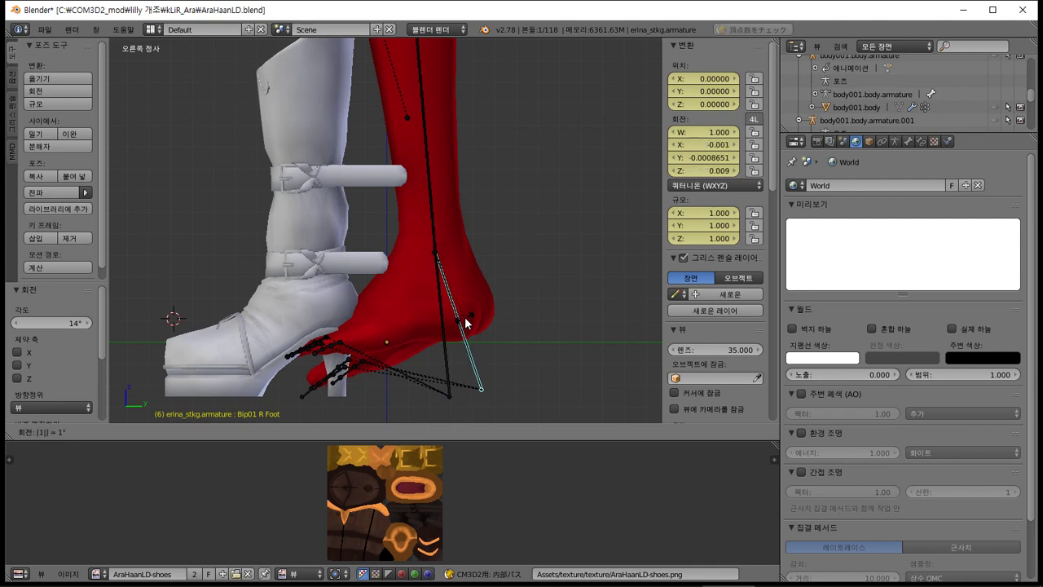
key(Return)
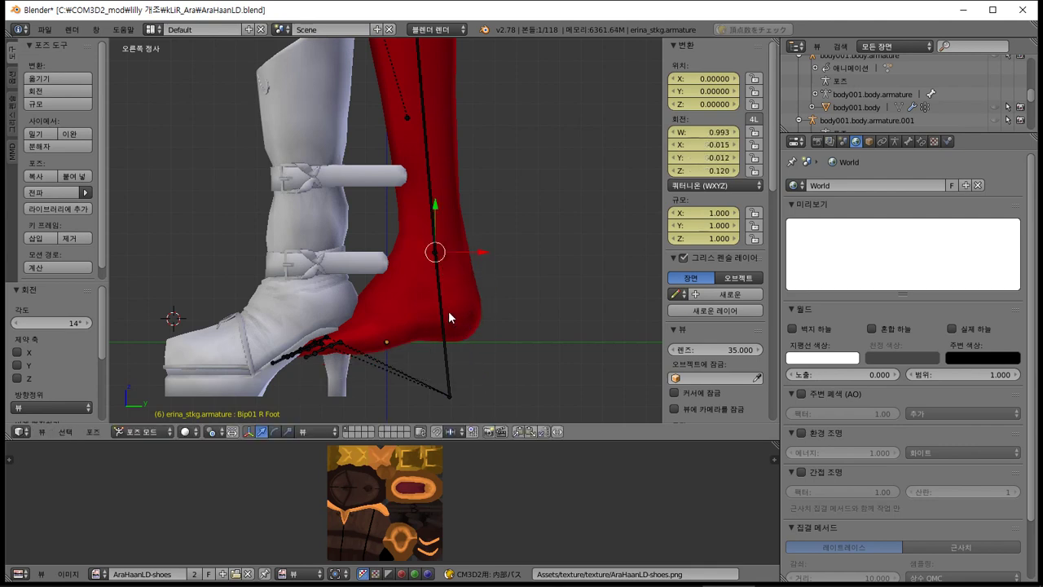
- Make the current pose of all erina_stkg armature bones the base body, then clear all their pose transforms
key(a)
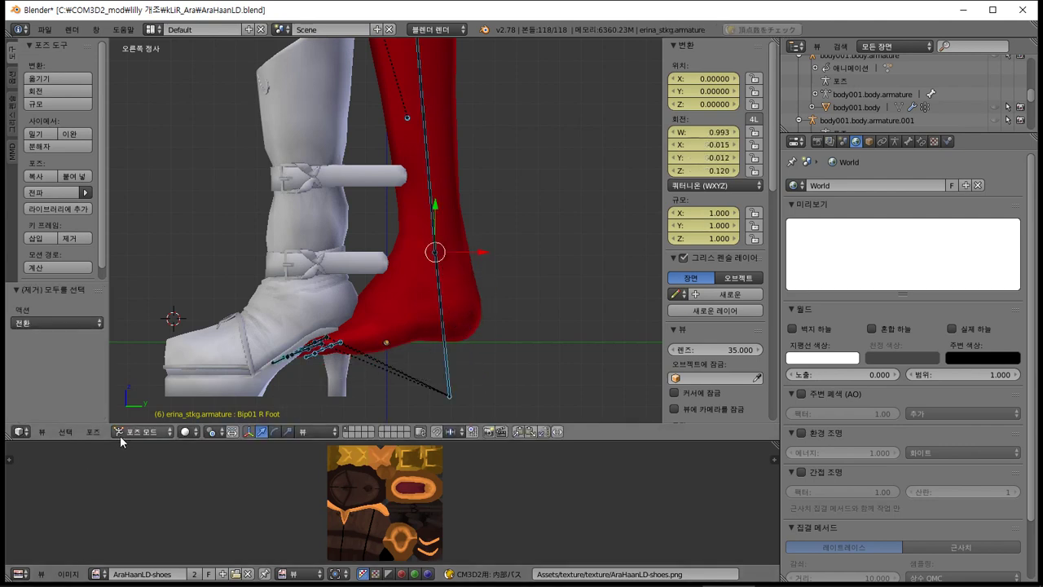
click(95, 432)
mouse_move(167, 346)
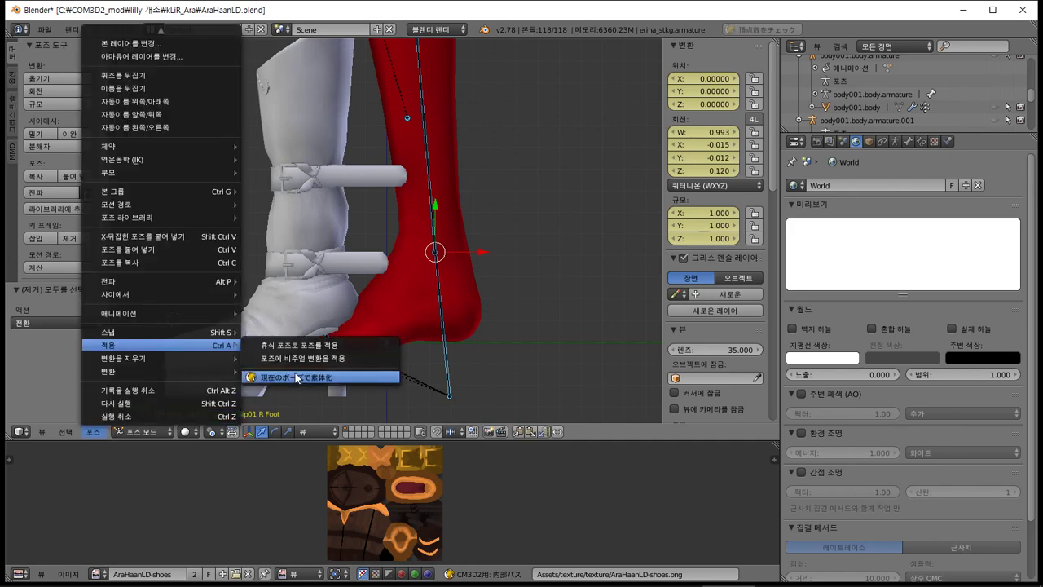
click(295, 376)
click(332, 425)
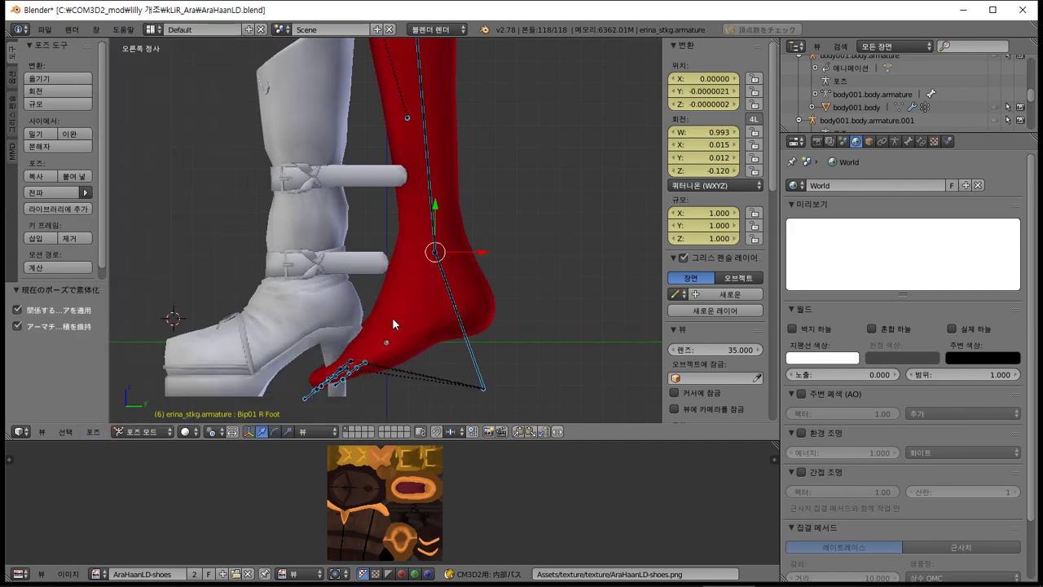
click(94, 432)
mouse_move(217, 363)
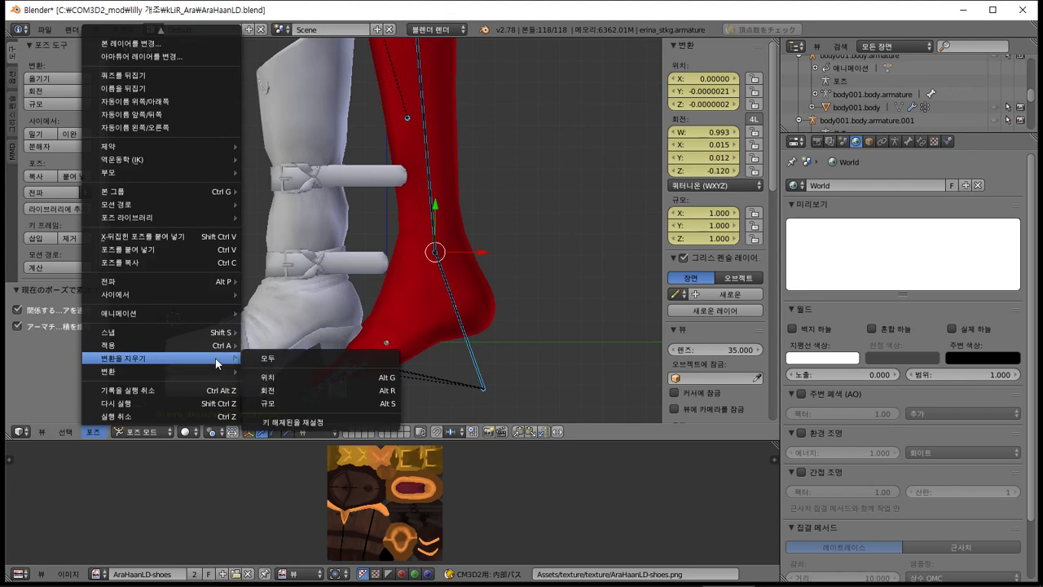
click(269, 358)
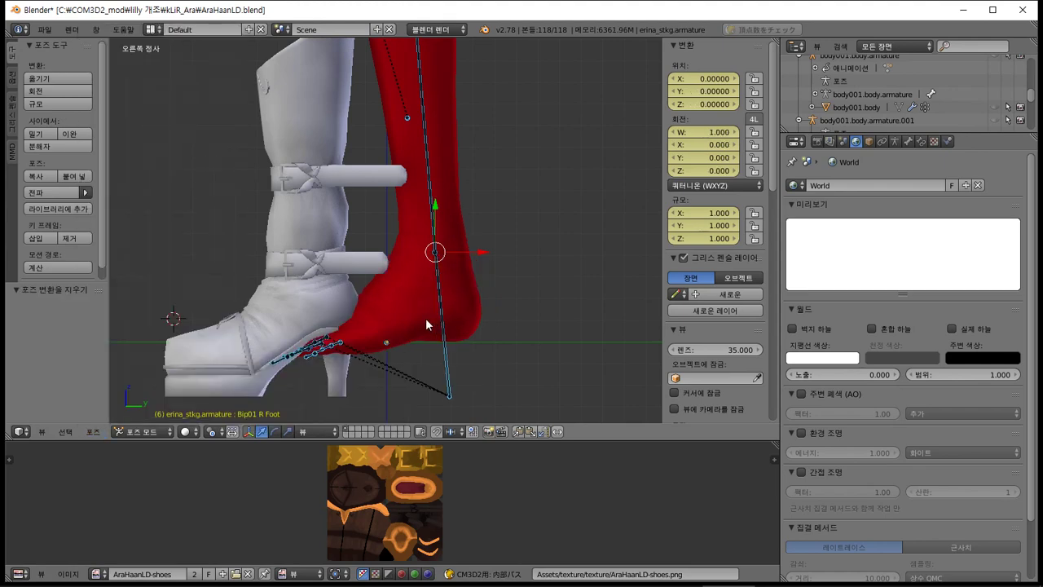
- Edit the shos boots mesh and move it back onto the leg by about 0.525 in Y and -0.057 in Z
right_click(306, 298)
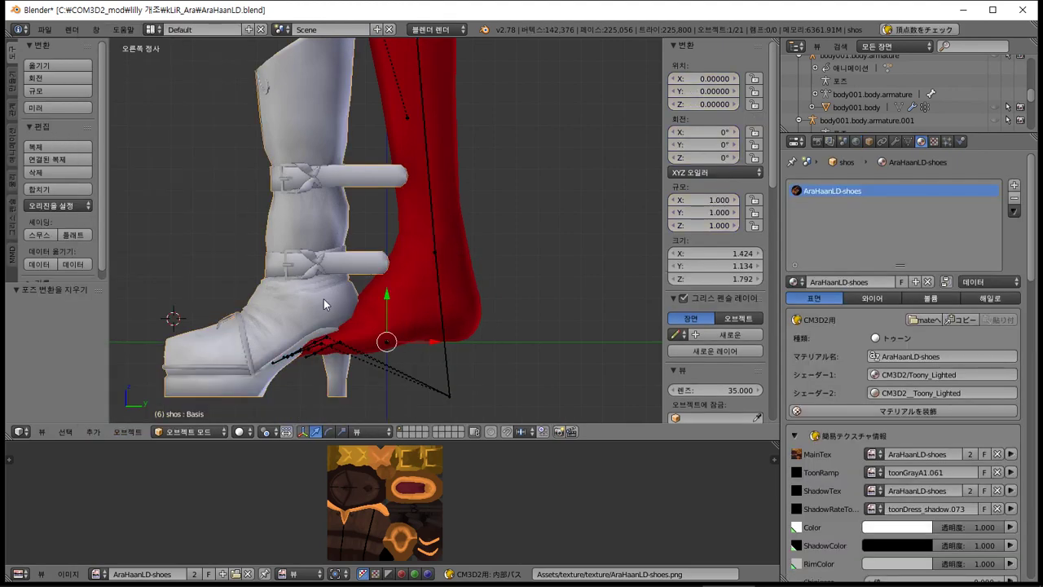
key(Tab)
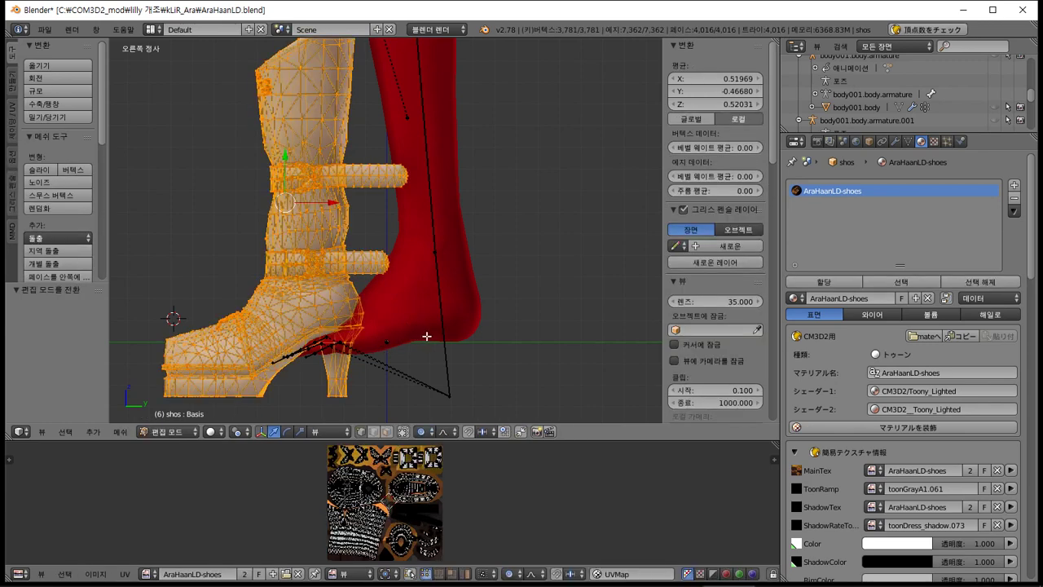
key(g)
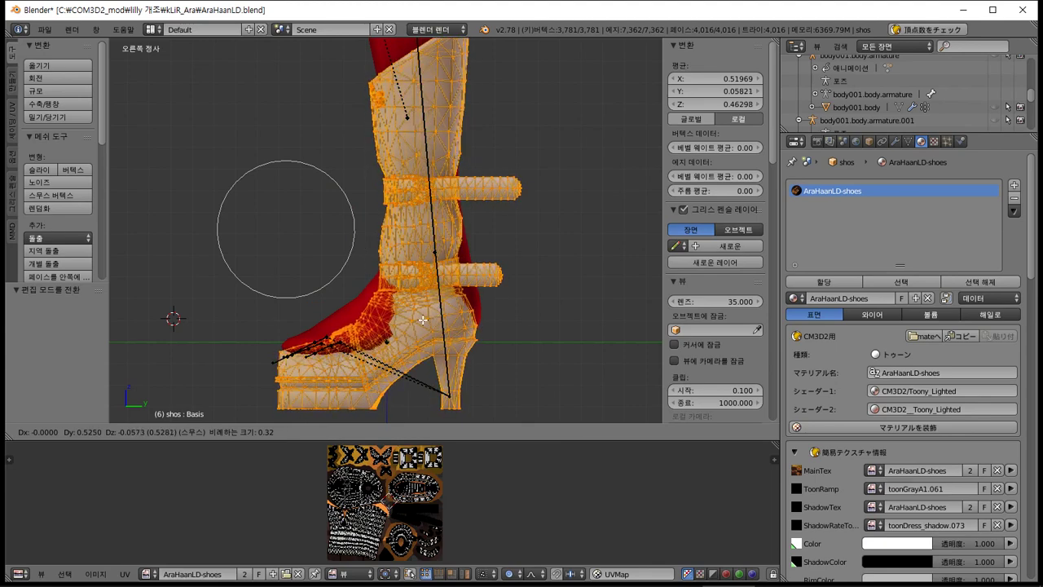
click(422, 321)
- Scale the boots mesh uniformly by about 1.113 and nudge it -0.012 in Y and 0.009 in Z over the foot
key(s)
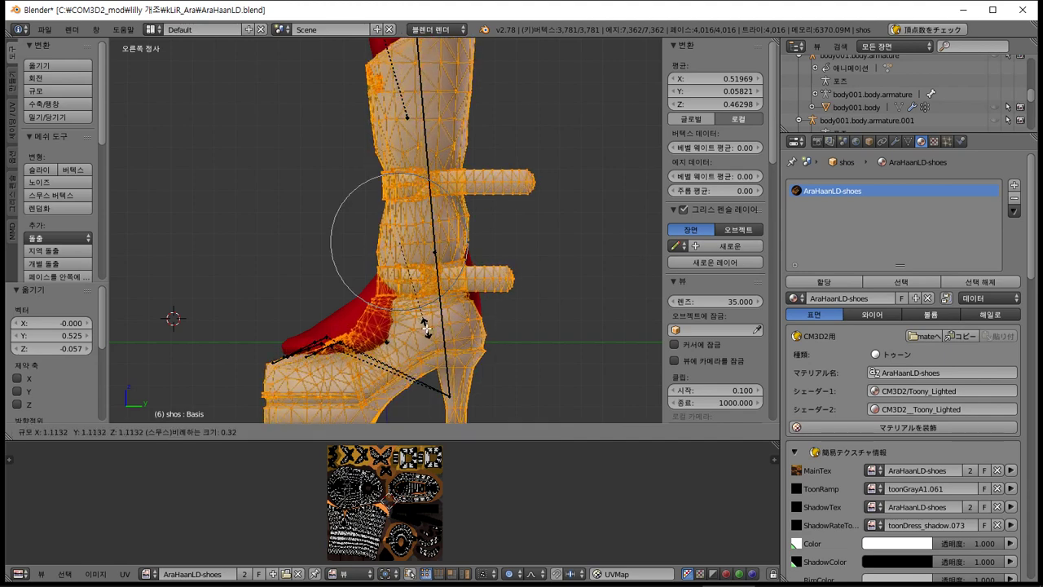
click(425, 328)
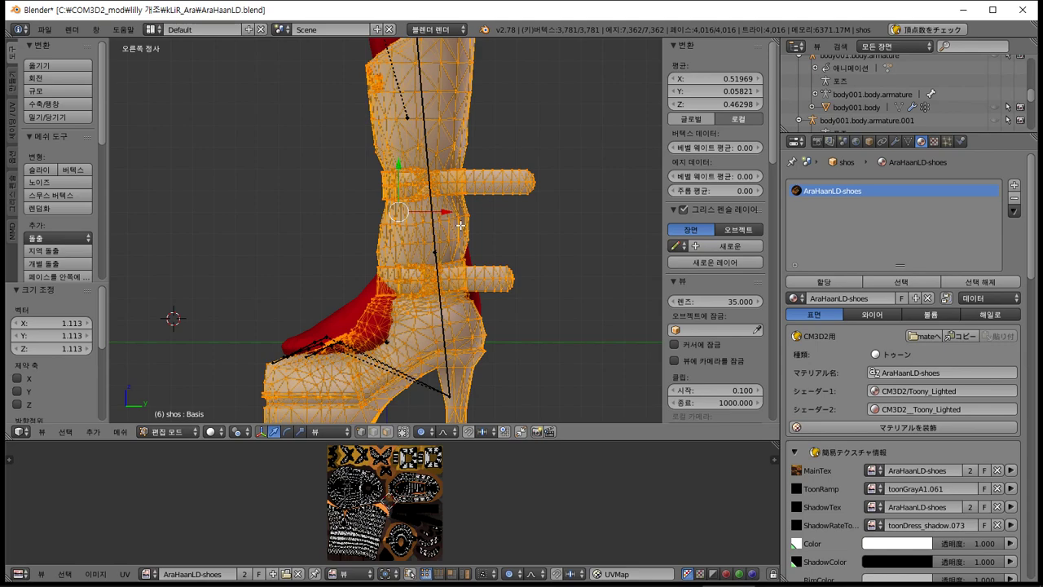
key(g)
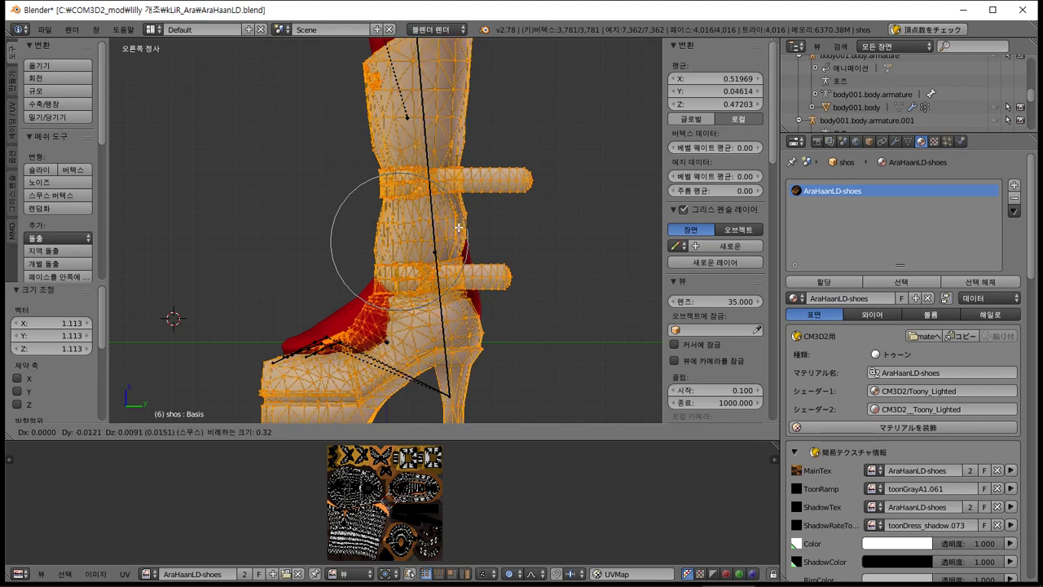
click(459, 227)
shift+middle_drag(499, 239, 480, 261)
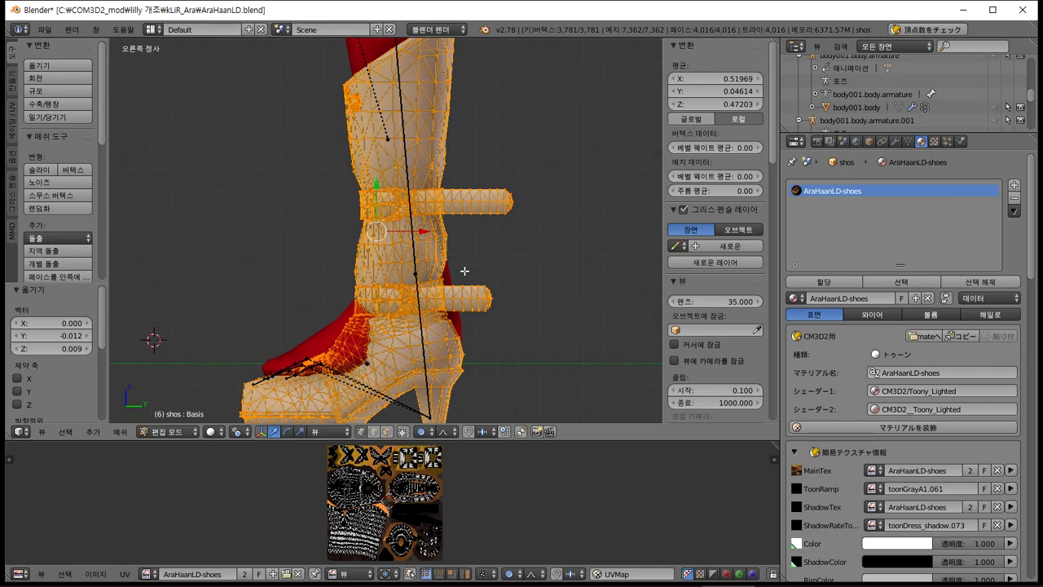
mouse_move(438, 280)
middle_down()
mouse_move(582, 282)
mouse_move(437, 279)
middle_up()
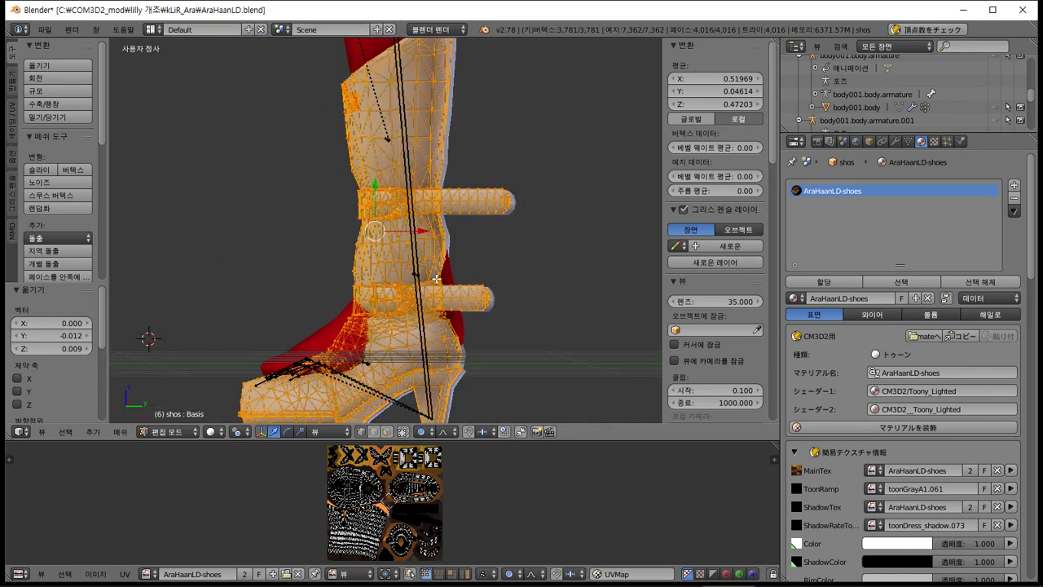
key(ctrl+z)
key(ctrl+shift+z)
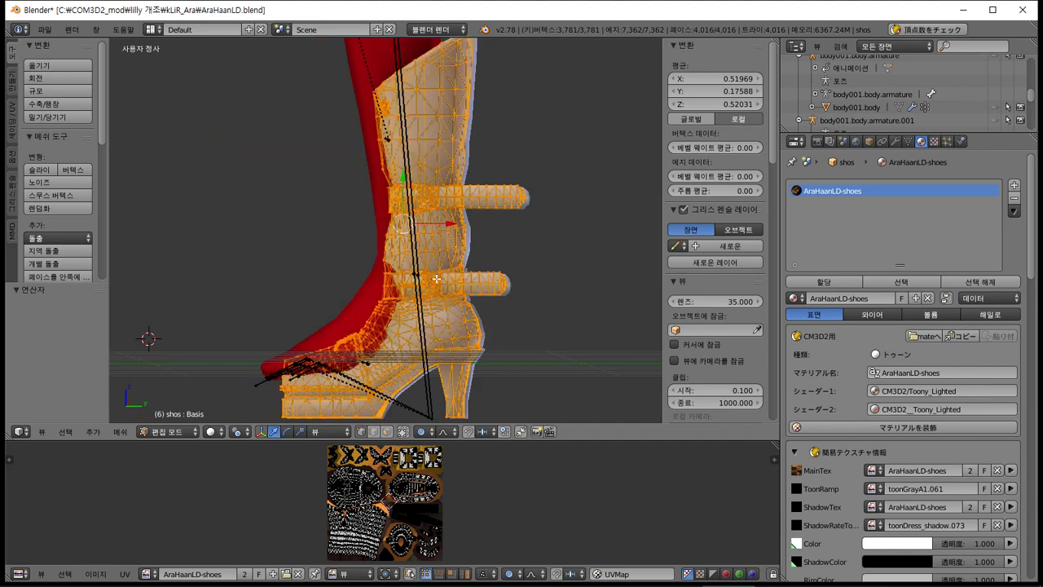
key(l)
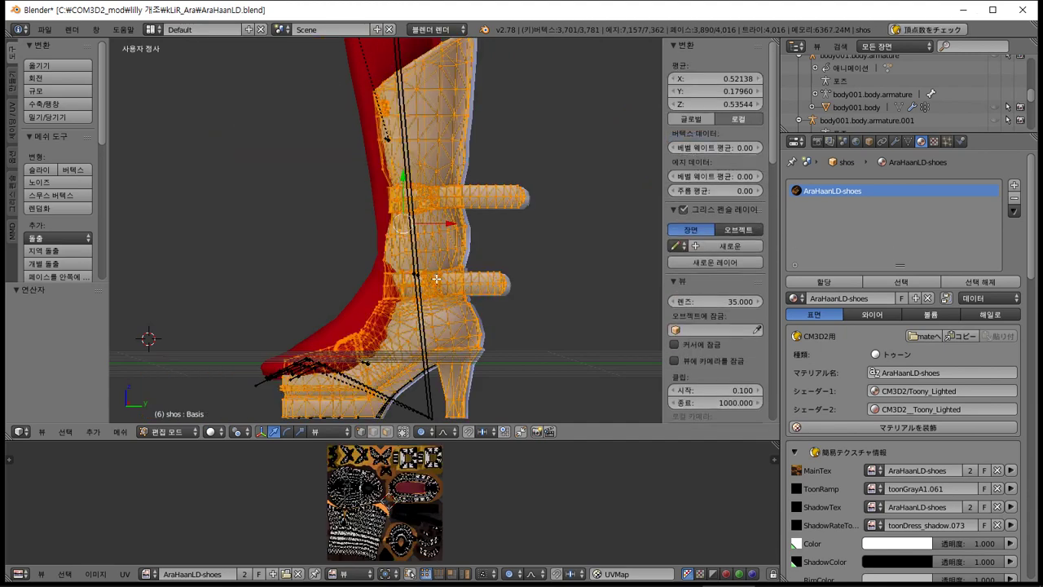
key(shift+l)
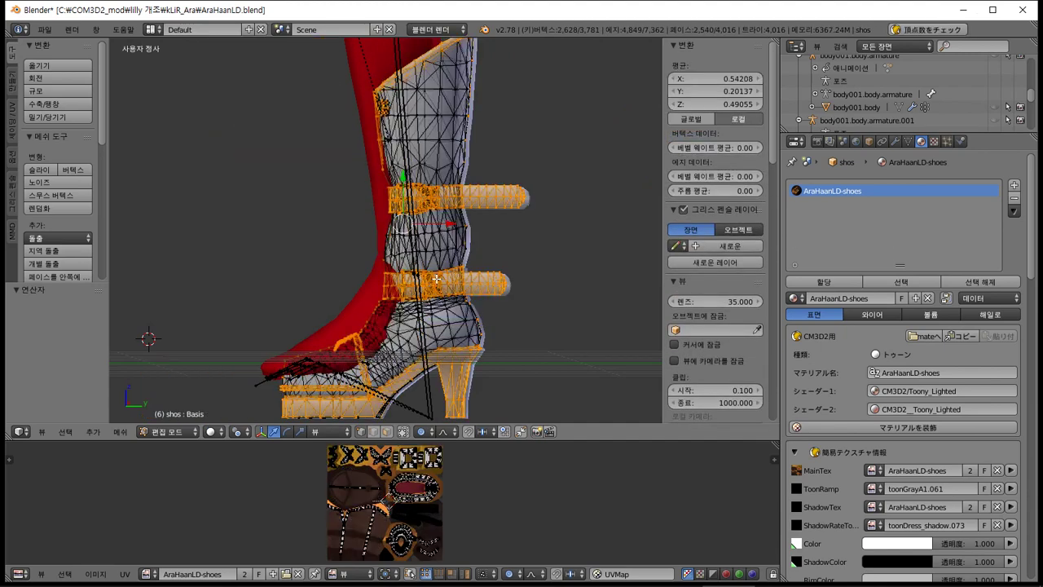
key(shift+l)
key(ctrl+z)
key(ctrl+z)
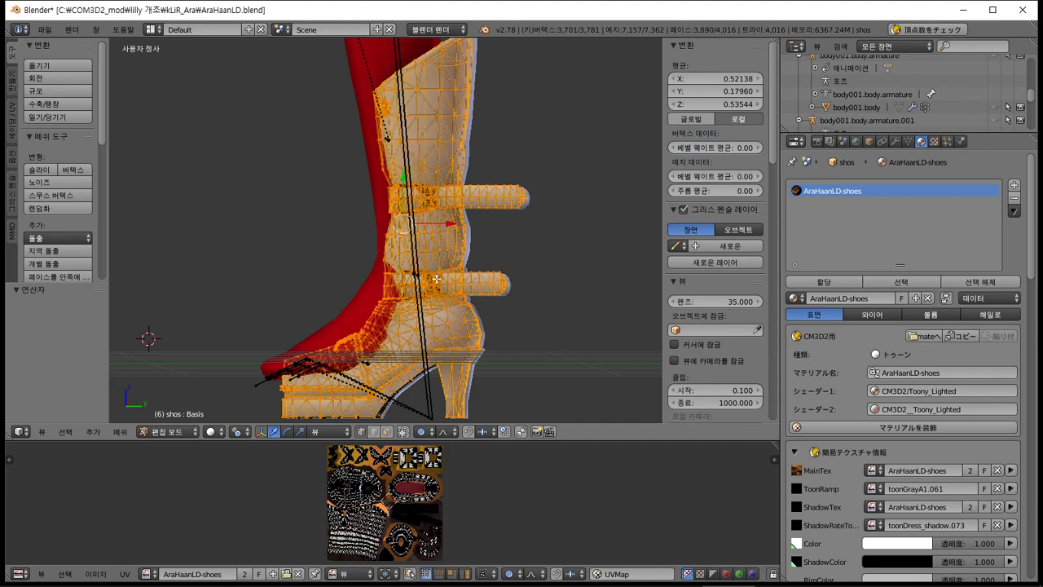
key(ctrl+z)
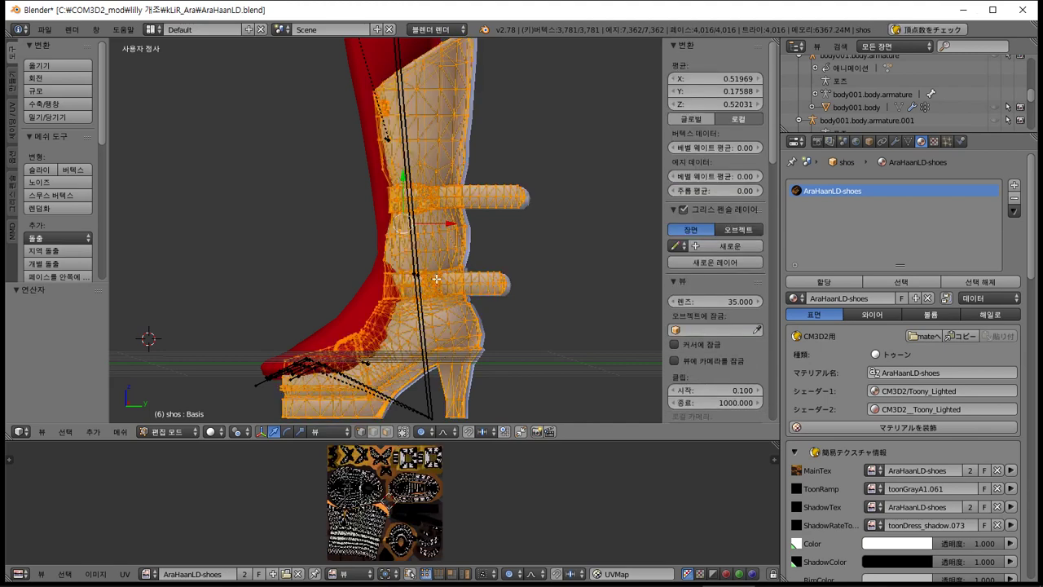
key(ctrl+z)
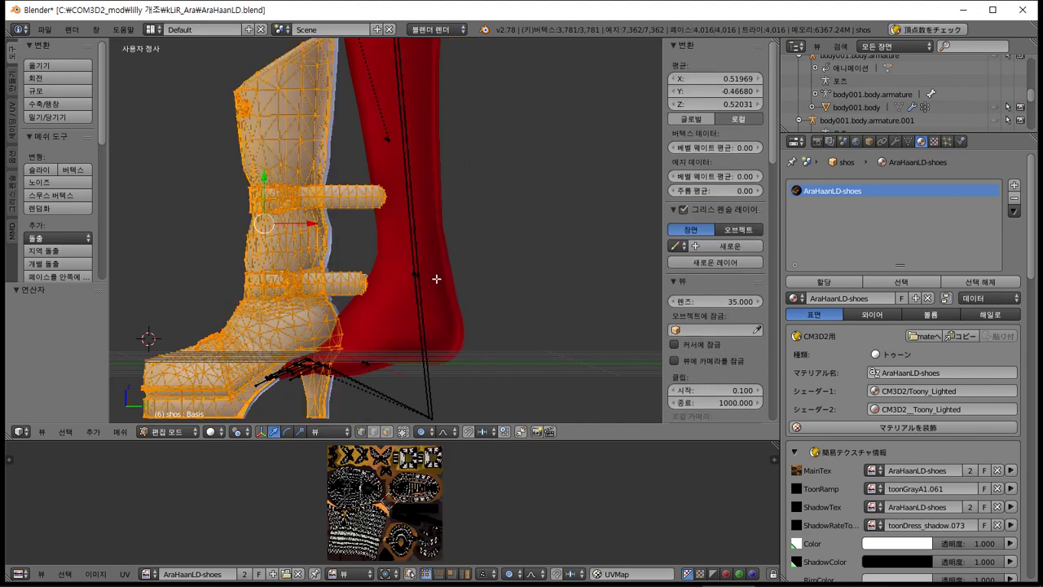
key(ctrl+z)
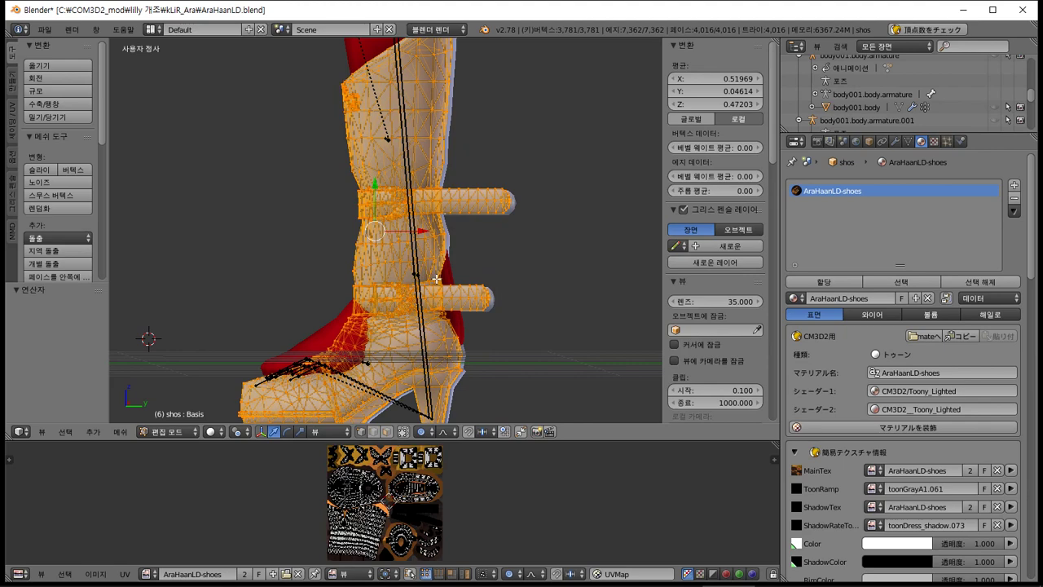
- Return to the armature's pose mode in right side view and rotate the Bip01 L Foot bone by -12°
key(ctrl+z)
key(ctrl+z)
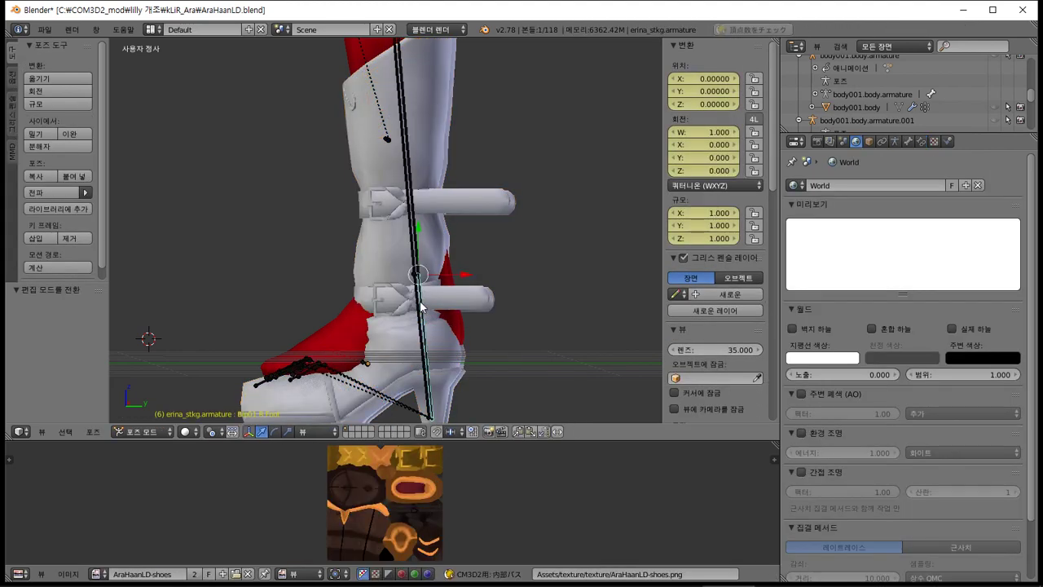
key(KP_3)
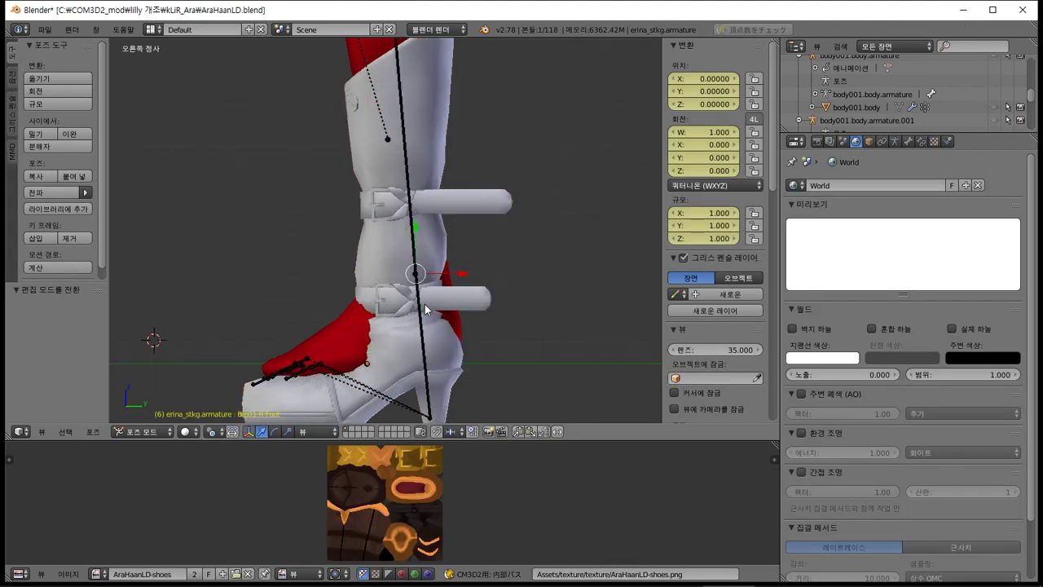
key(r)
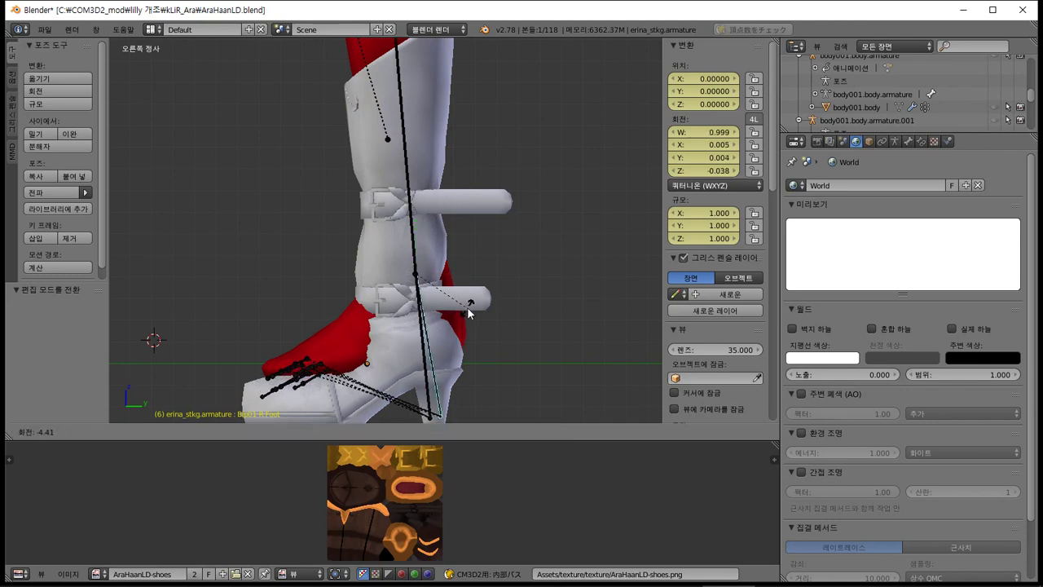
key(Escape)
right_click(422, 331)
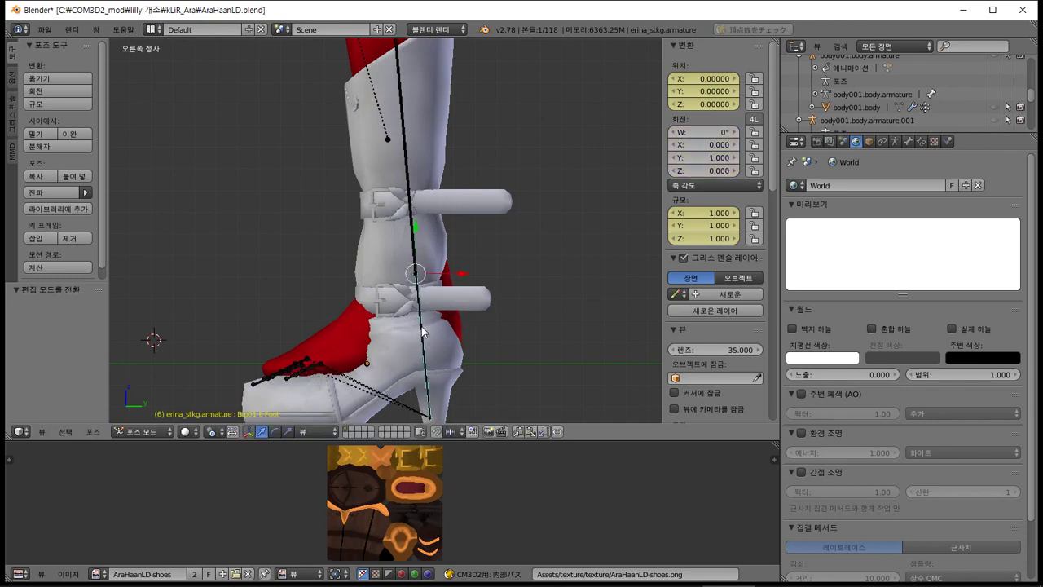
key(r)
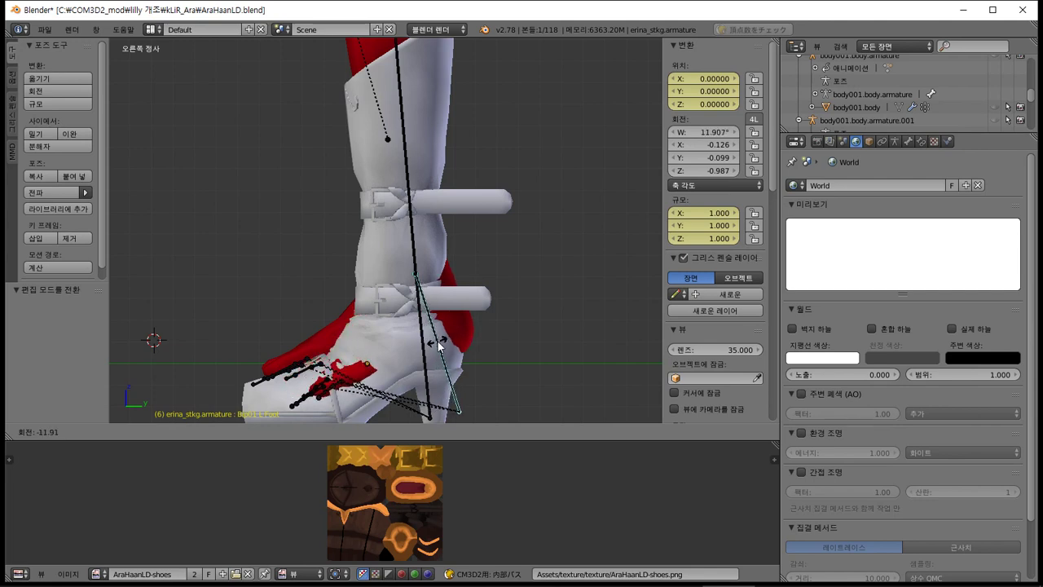
text(12)
key(minus)
key(Return)
- Select the Bip01 R Foot bone and rotate it by -12° to match the other foot
key(ctrl+z)
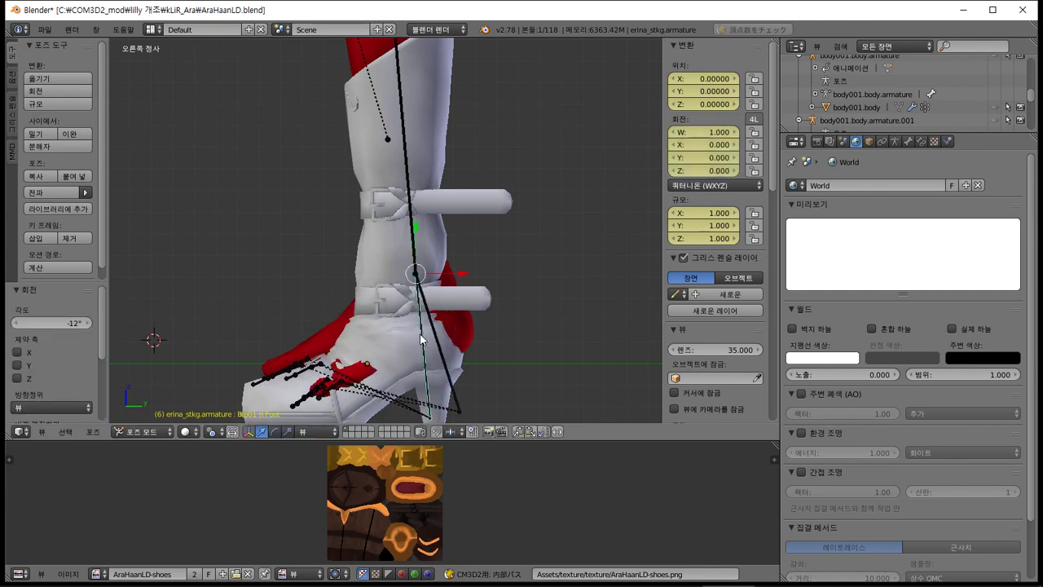
text(r12)
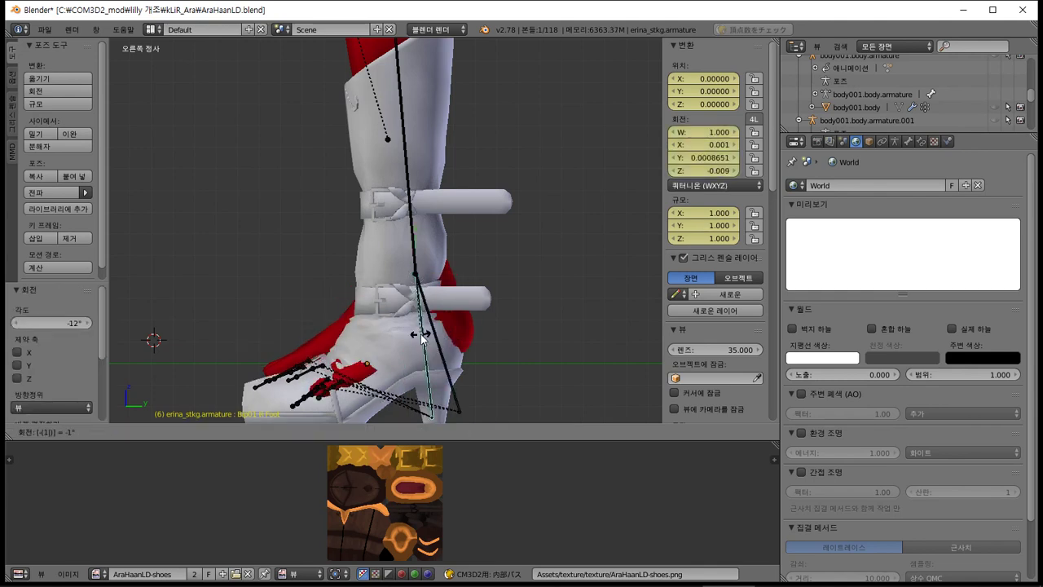
key(minus)
key(Return)
key(ctrl+z)
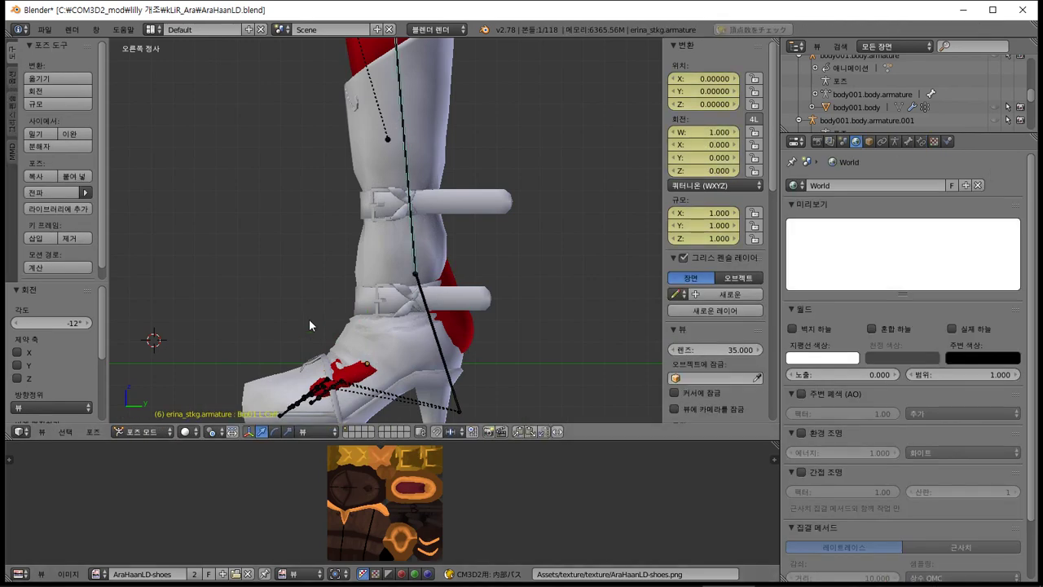
- Select all bones and make the current pose the base pose, applying the armature to related meshes with volume preserved
key(a)
click(93, 432)
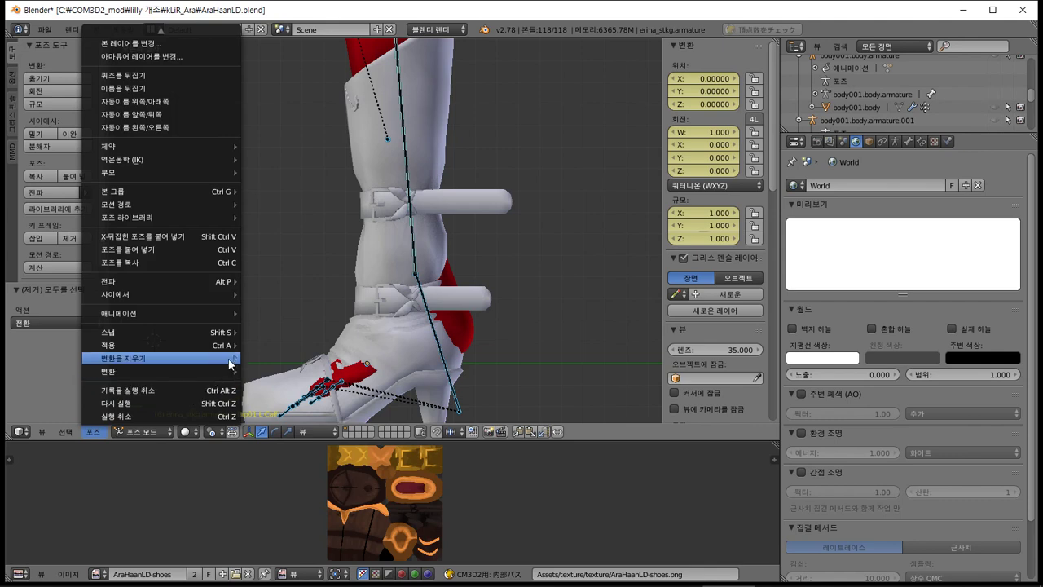
mouse_move(228, 345)
click(272, 376)
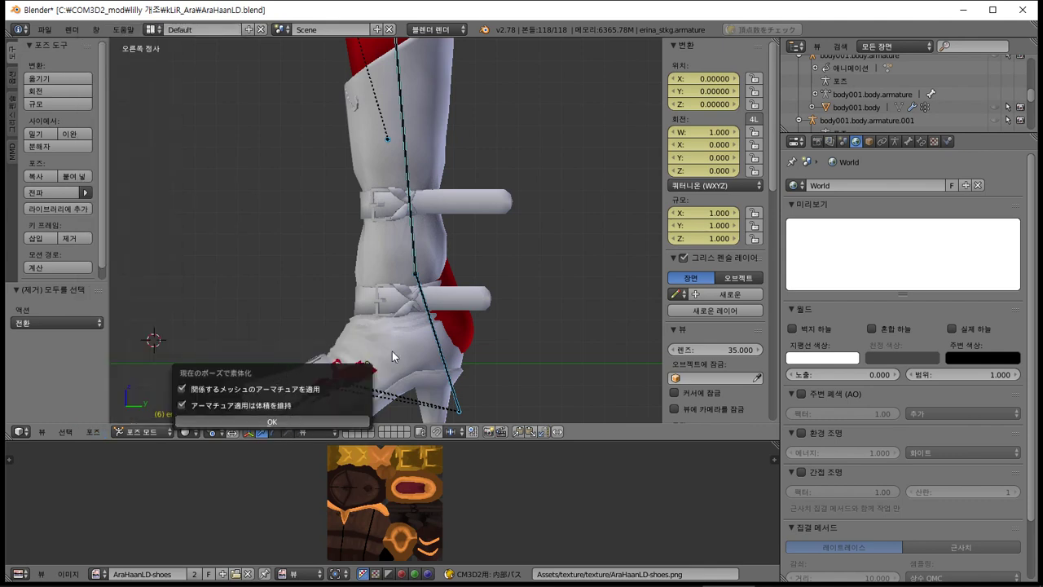
key(Return)
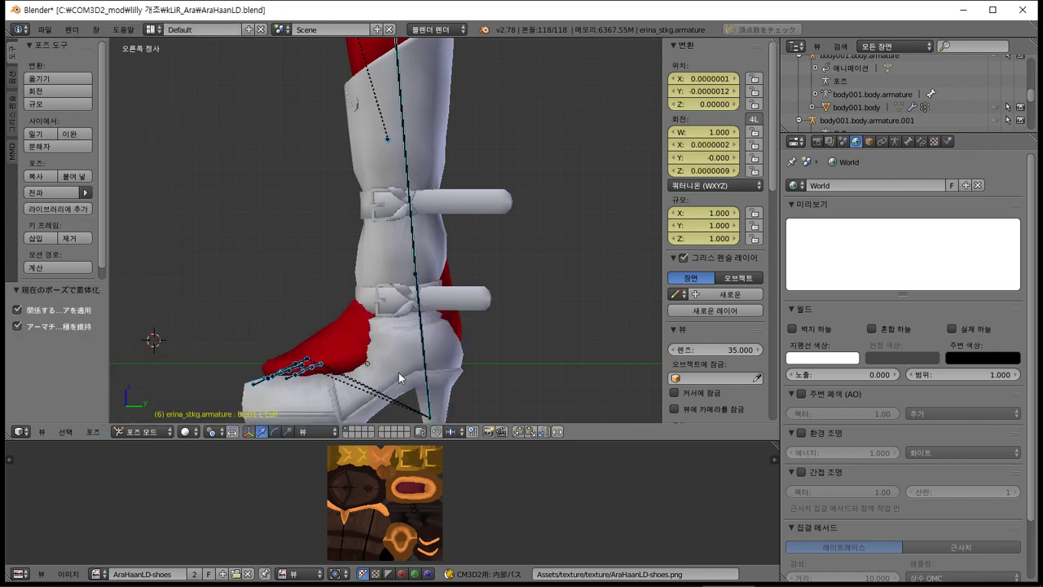
- Clear all pose transforms on every bone of the armature
click(93, 432)
mouse_move(220, 358)
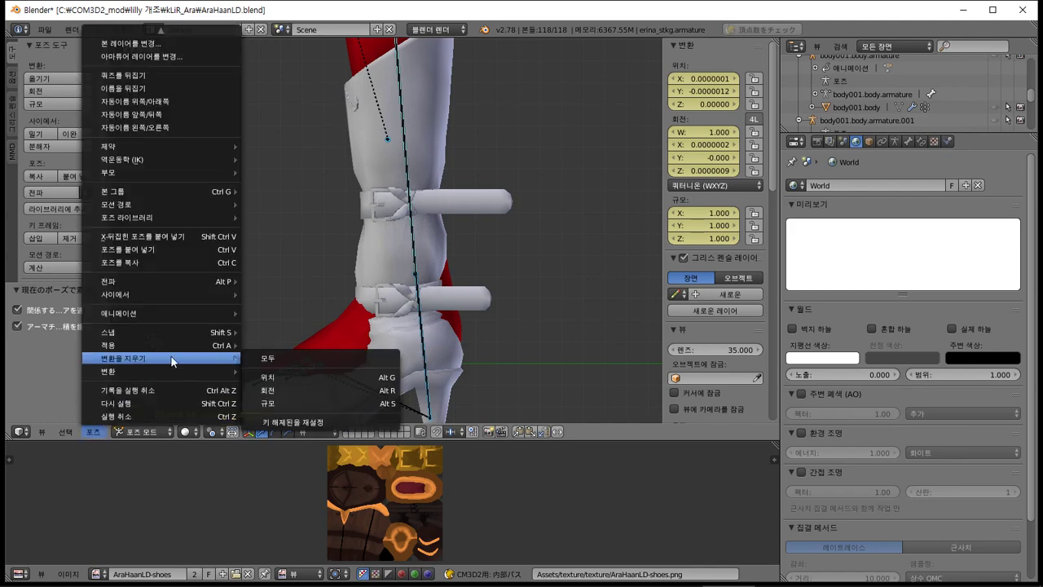
click(278, 360)
- Edit the shos boots mesh and move it by about 0.057 in Y and 0.039 in Z
right_click(423, 369)
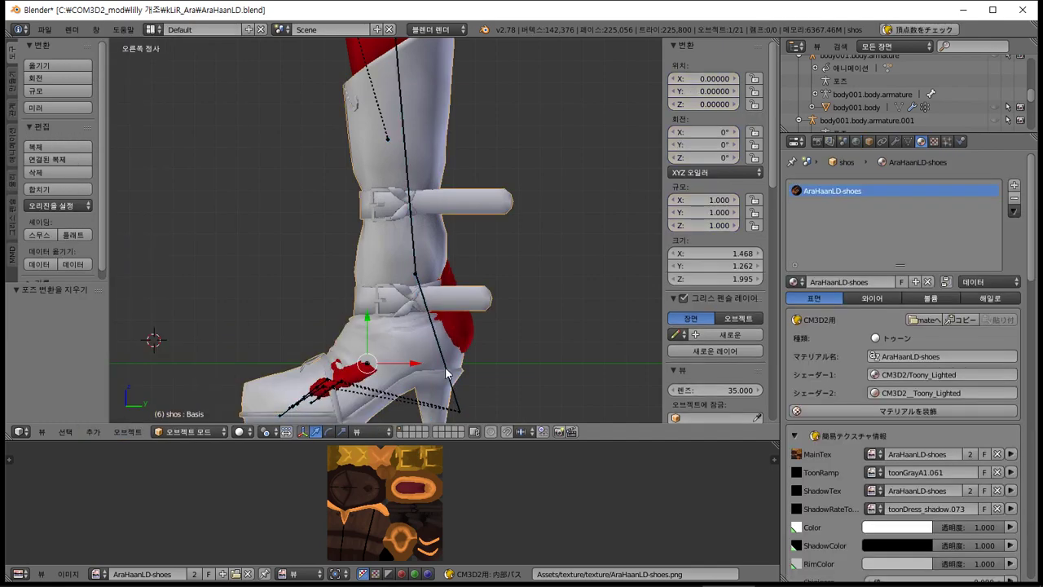
key(Tab)
key(g)
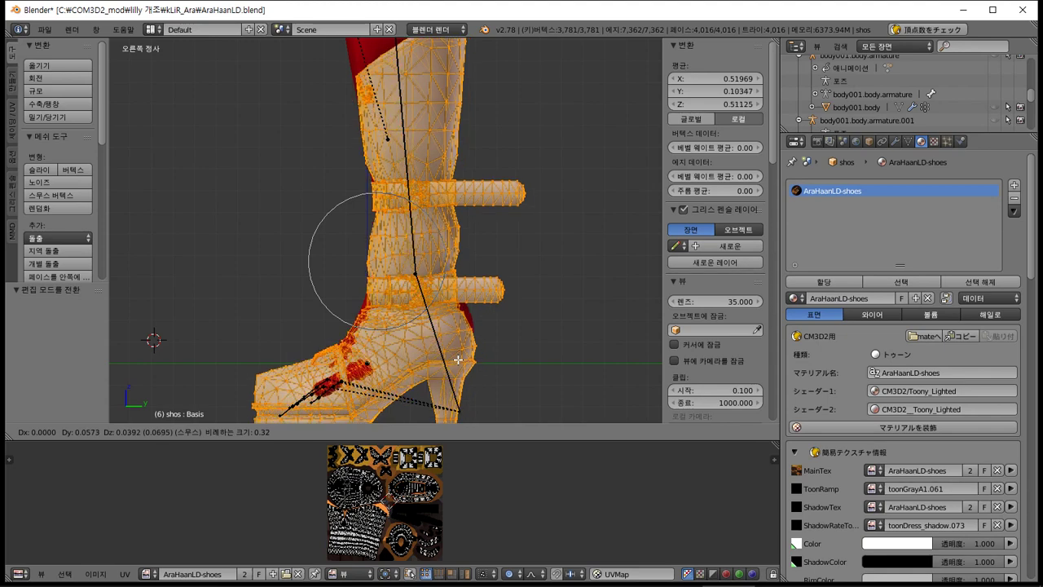
click(458, 359)
- In front view, shift the boots mesh sideways off the leg by about -0.097 in X
key(KP_1)
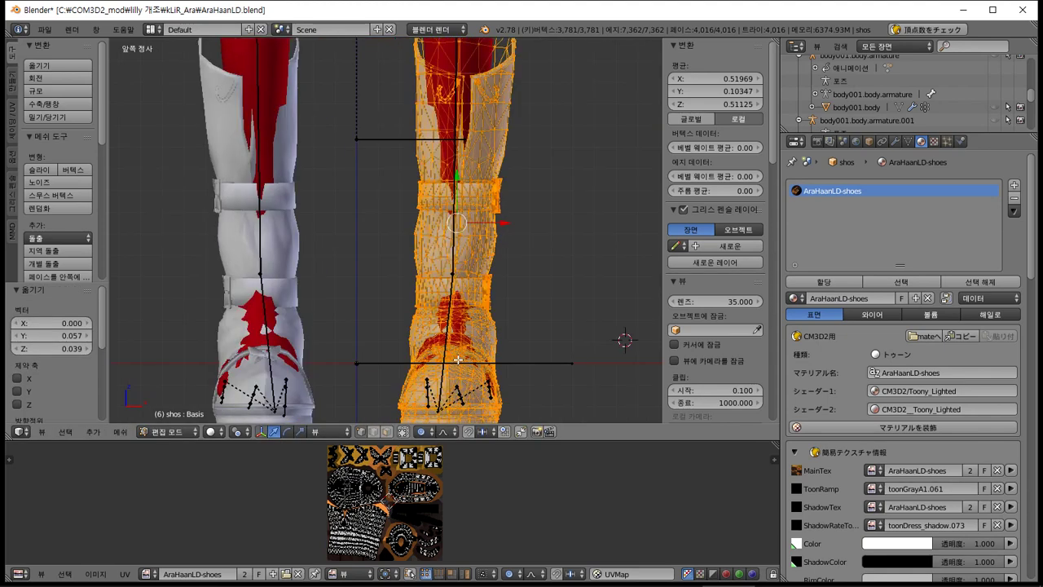
key(g)
key(x)
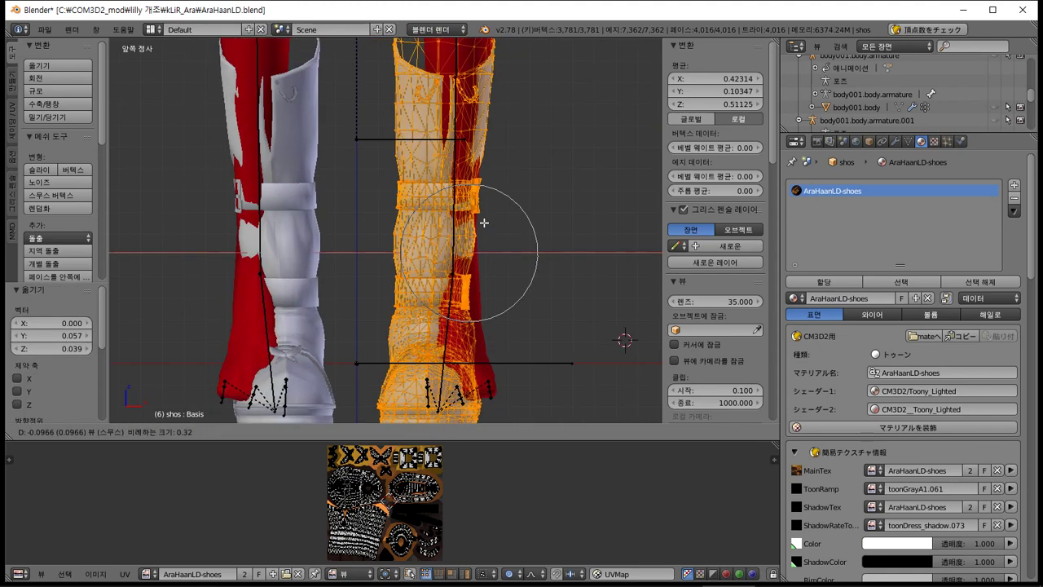
click(506, 244)
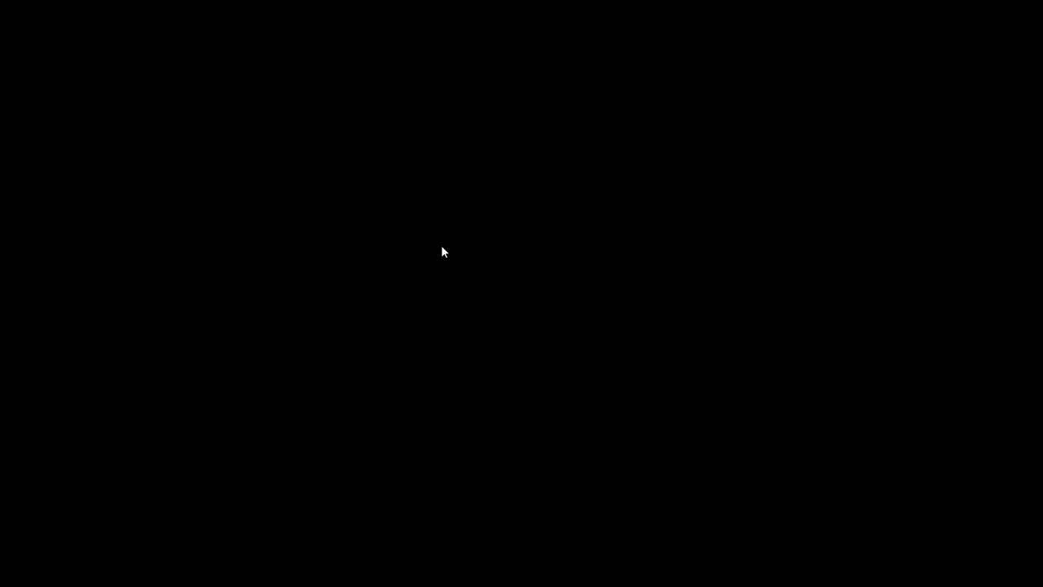
key(alt+Tab)
key(alt+Tab)
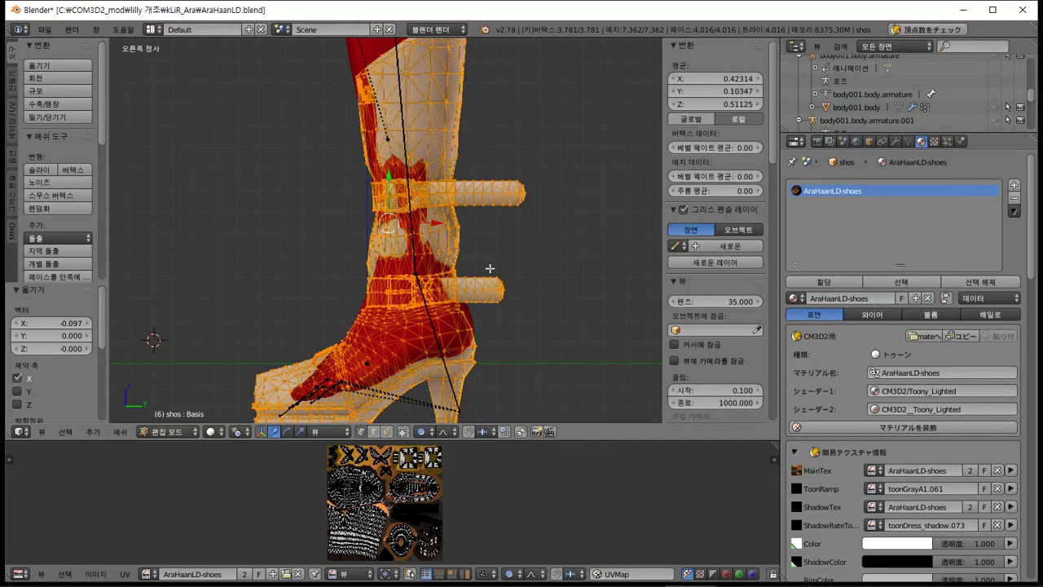
- Nudge the boots mesh about 0.003 in Y and 0.018 in Z, and scale it along Z by about 1.137
key(g)
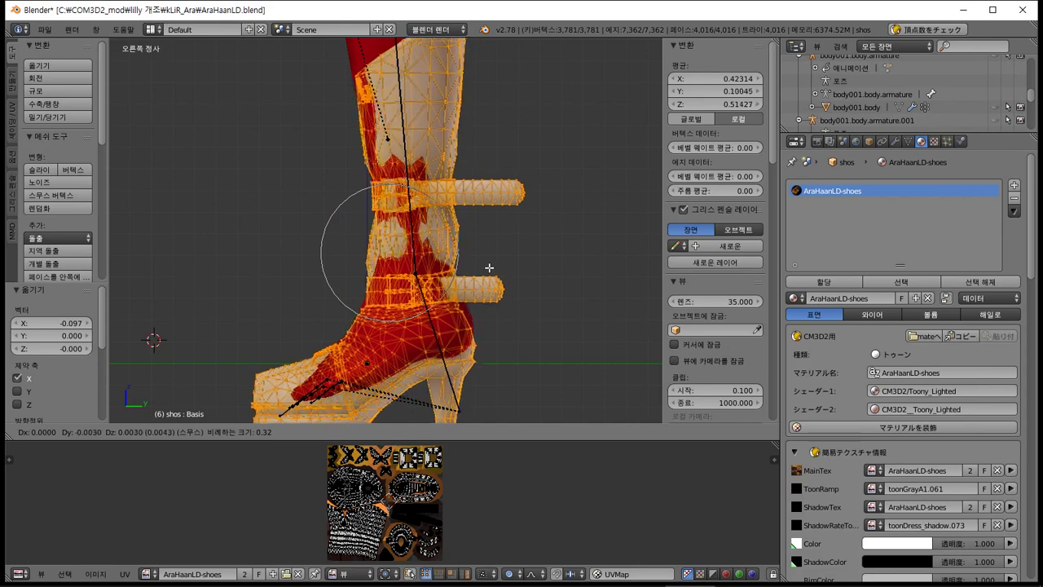
click(490, 264)
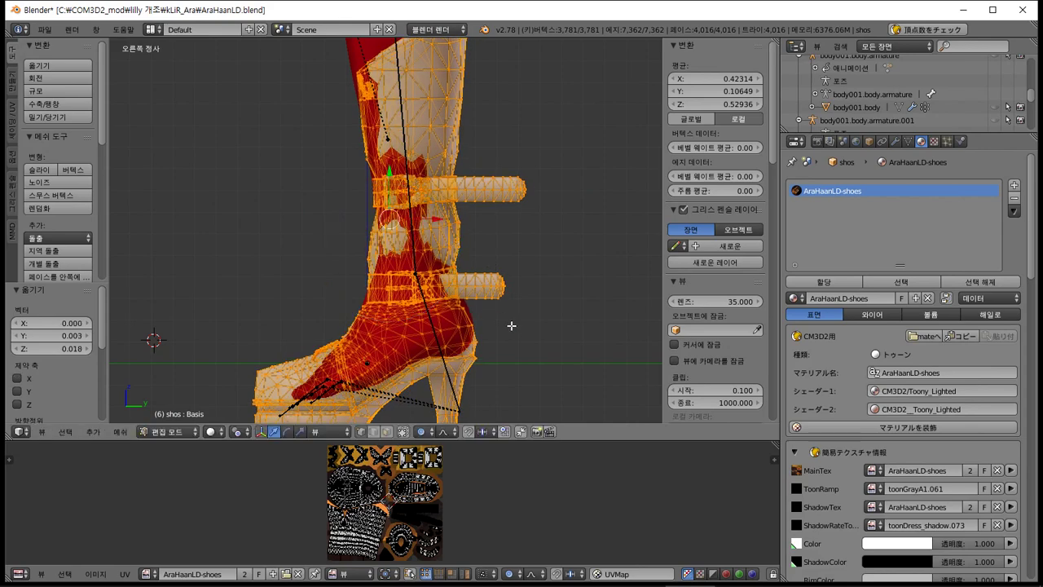
key(s)
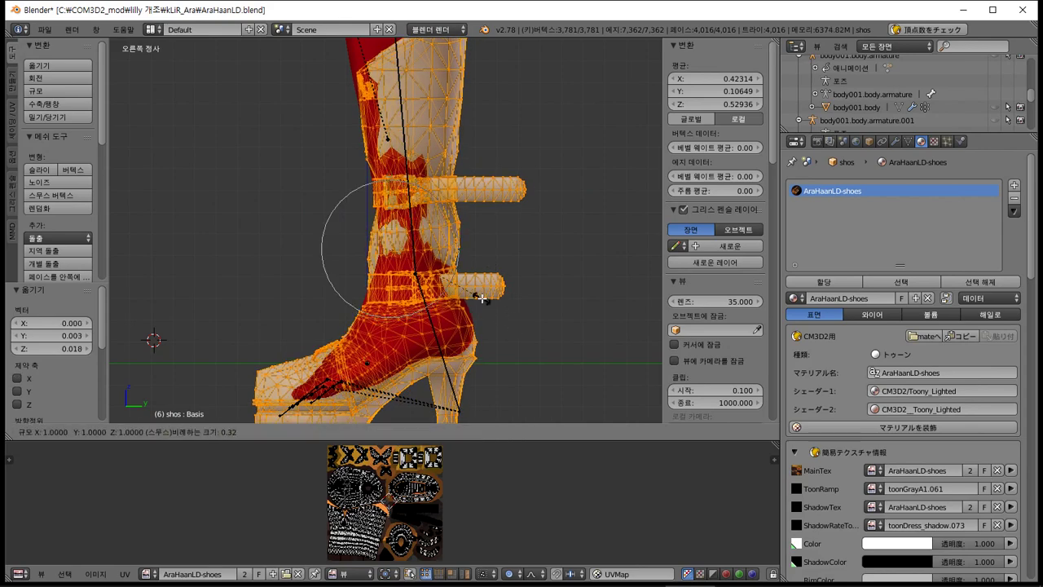
key(z)
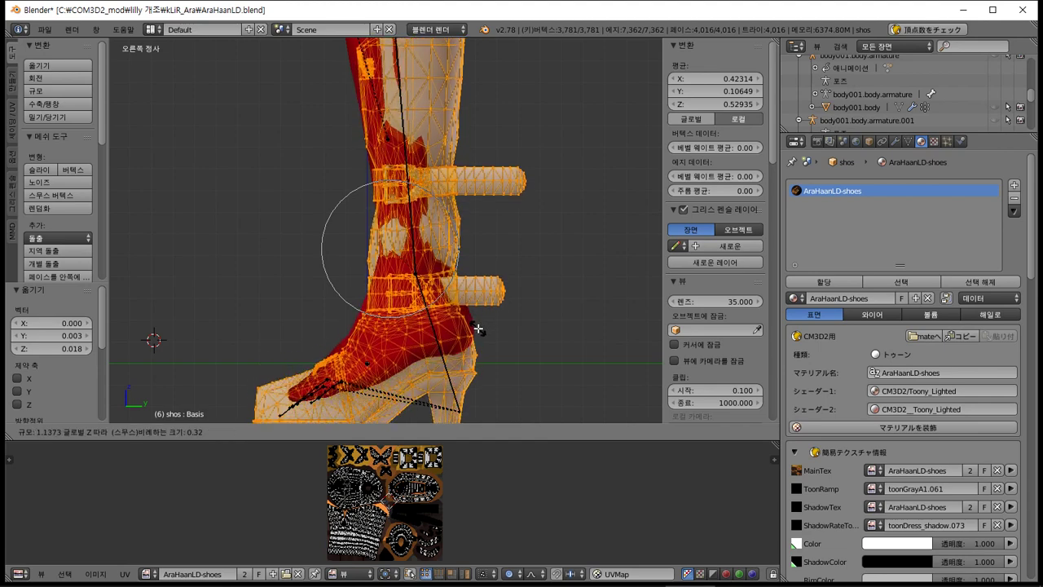
click(477, 328)
- Move the boots mesh by about -0.003 in Y and 0.078 in Z, and shift it 0.015 along the side view's X axis
key(g)
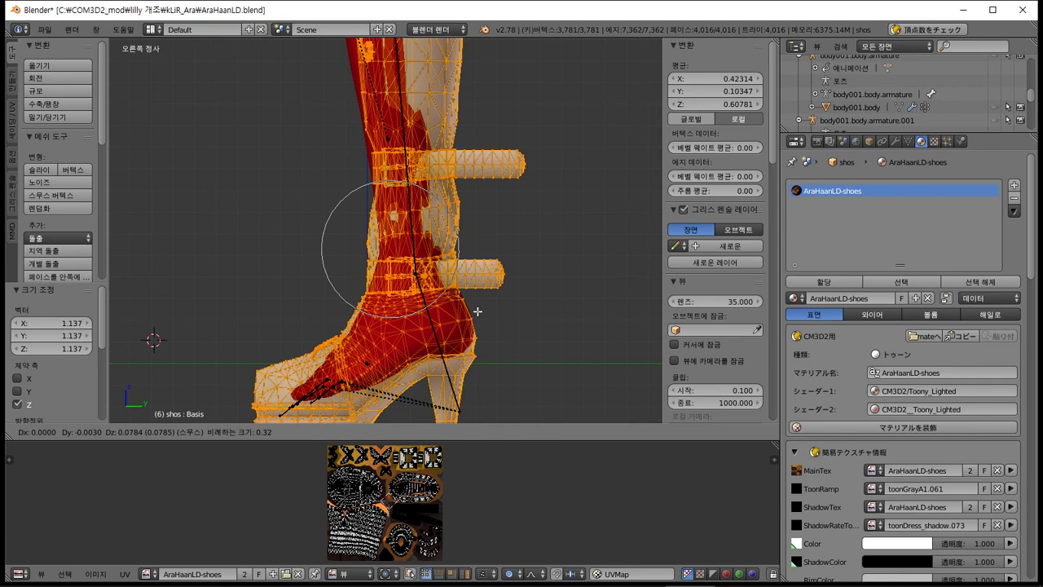
click(478, 311)
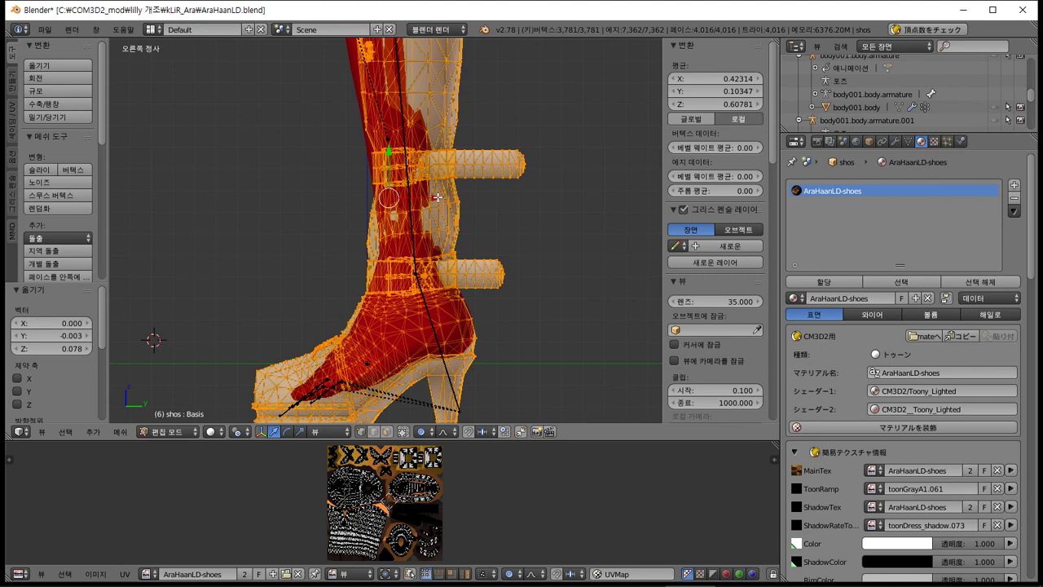
key(g)
key(x)
key(x)
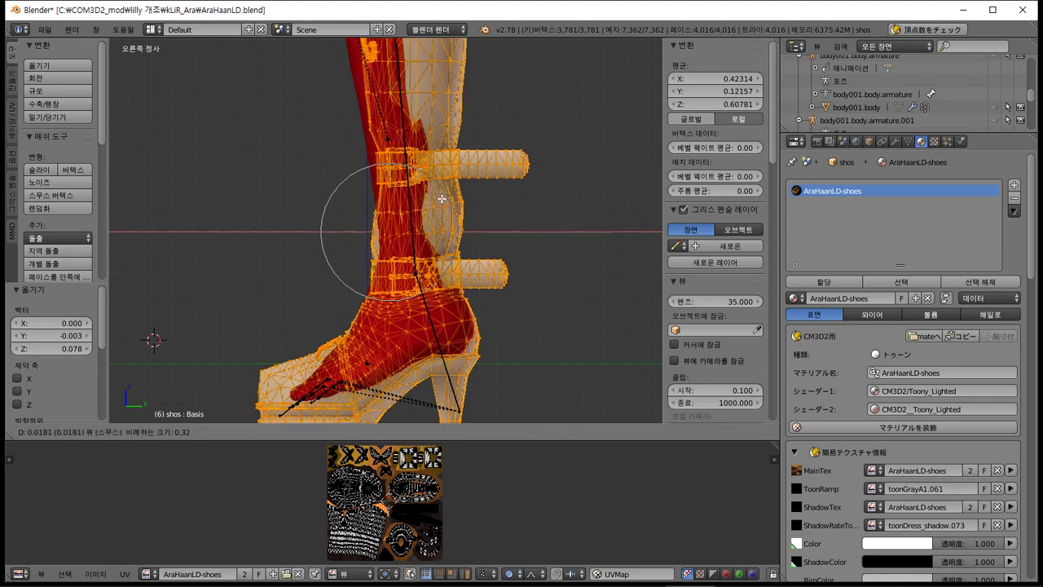
click(441, 198)
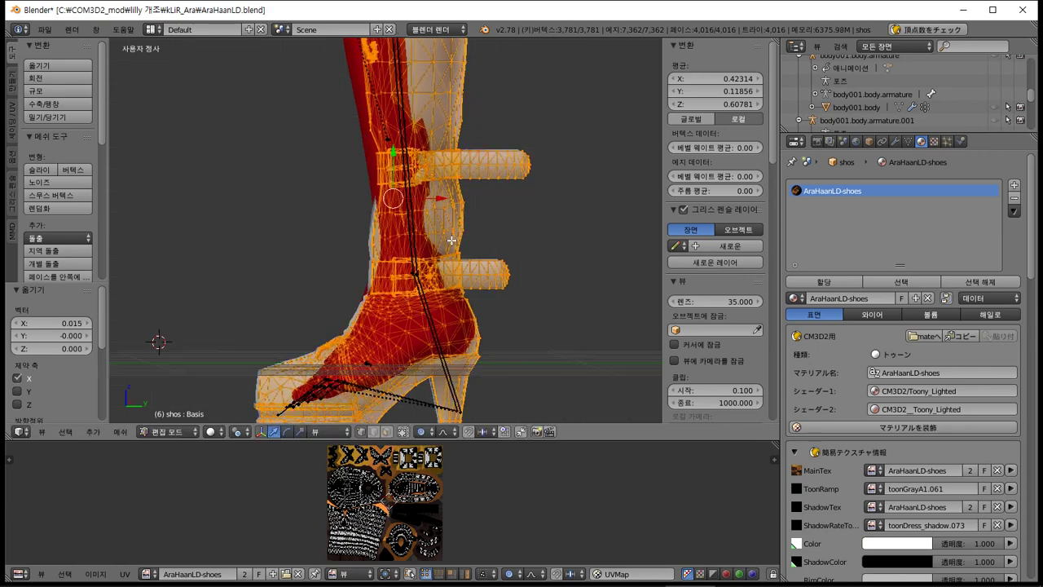
- Move the boots mesh back onto the leg by about 0.106 along the X axis
middle_drag(441, 199, 470, 188)
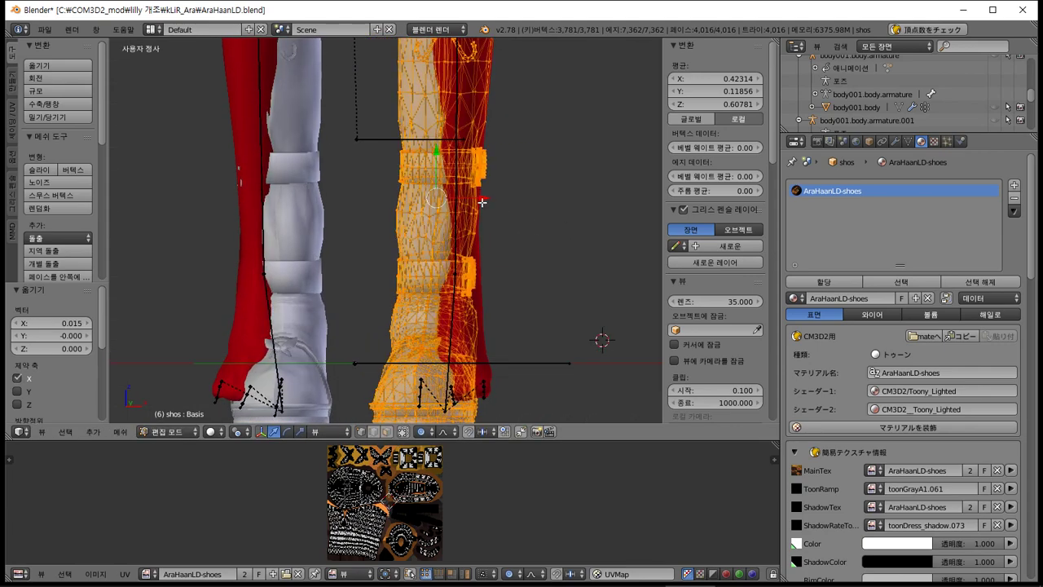
key(g)
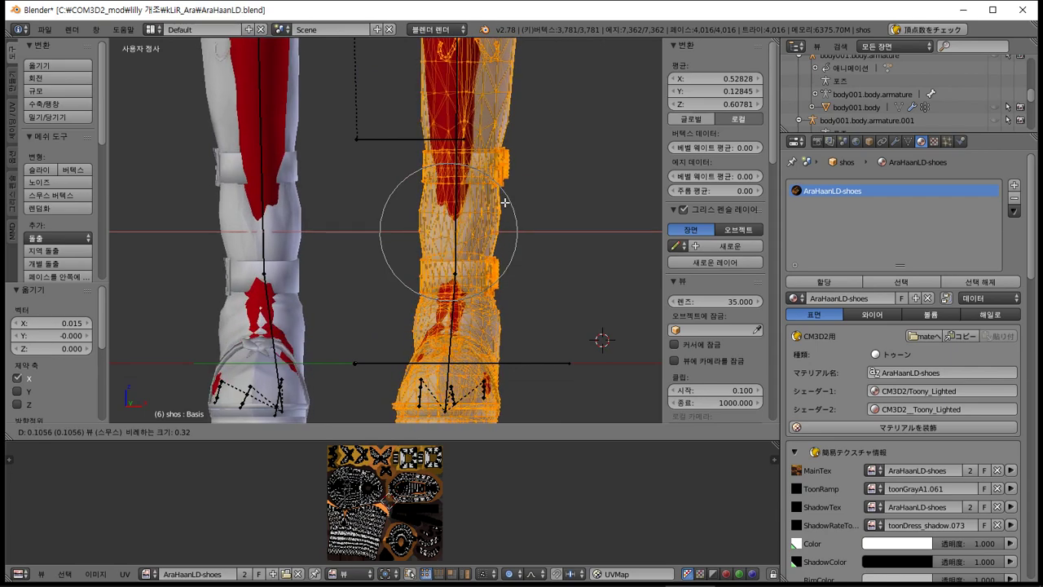
click(521, 212)
- Leave mesh editing and, in right side view, rotate the armature's Bip01 L Calf bone by 5°
mouse_move(521, 211)
middle_down()
mouse_move(457, 245)
mouse_move(387, 223)
mouse_move(412, 254)
mouse_move(386, 224)
mouse_move(440, 212)
mouse_move(498, 174)
mouse_move(476, 187)
mouse_move(516, 176)
mouse_move(489, 184)
mouse_move(517, 177)
mouse_move(517, 188)
middle_up()
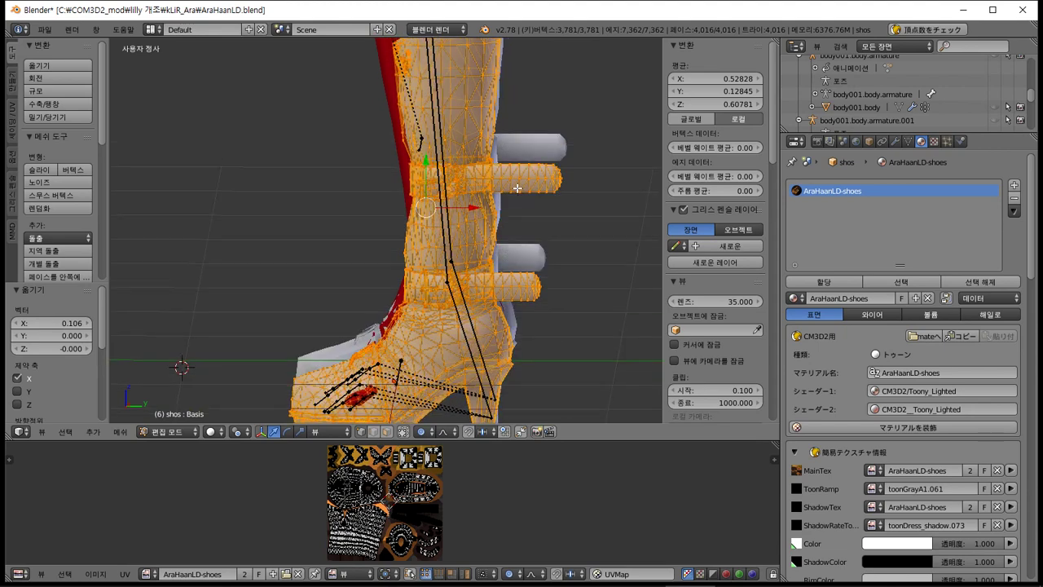
key(KP_3)
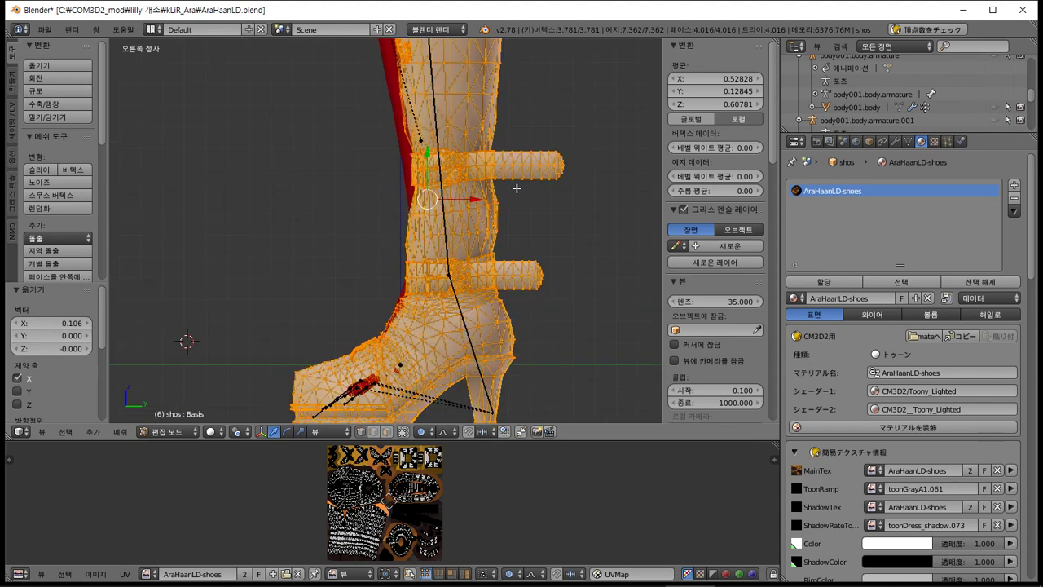
scroll(516, 188, down, 3)
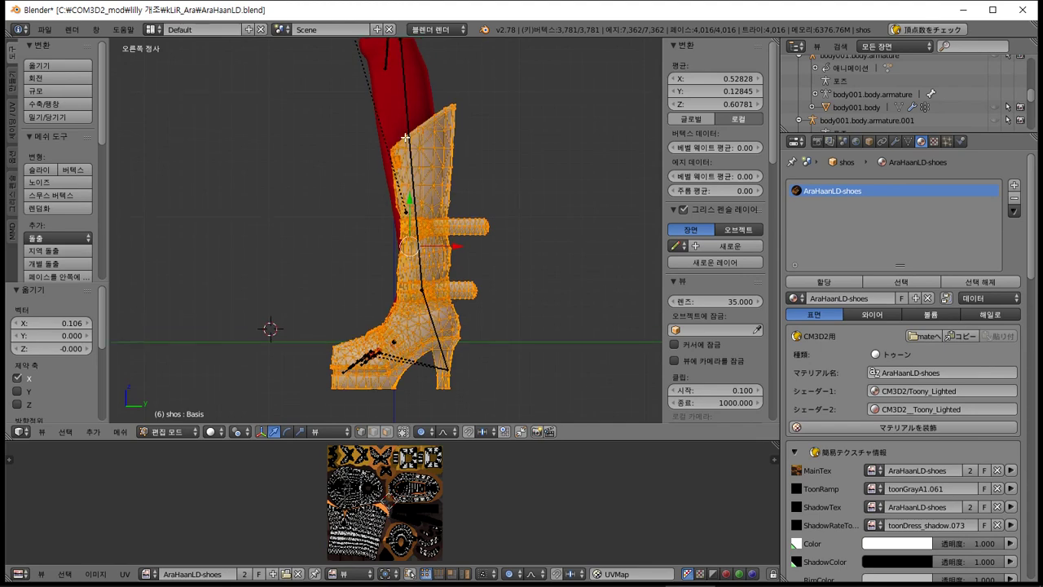
key(Tab)
right_click(408, 123)
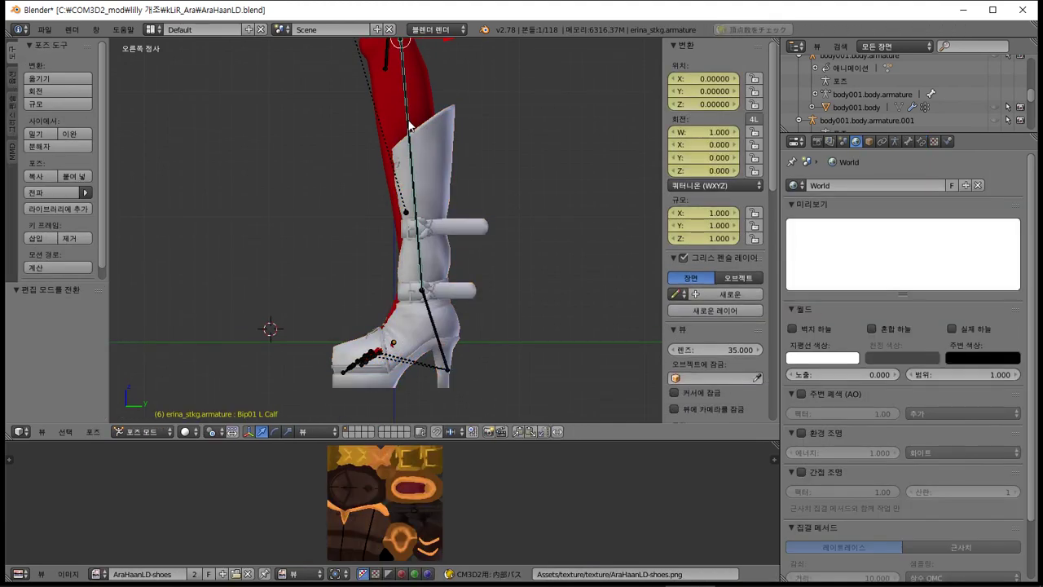
key(r)
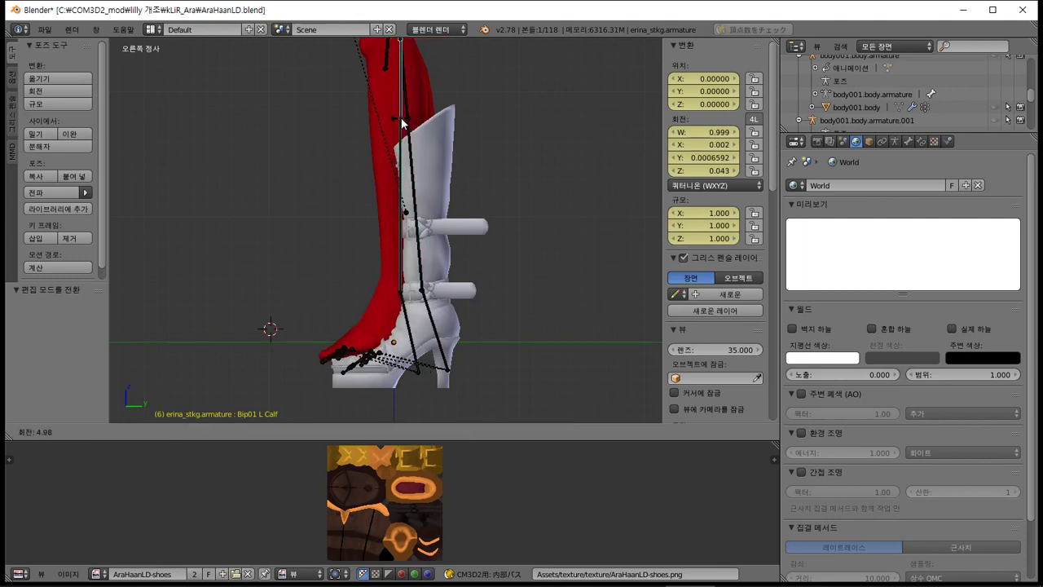
text(5)
key(Return)
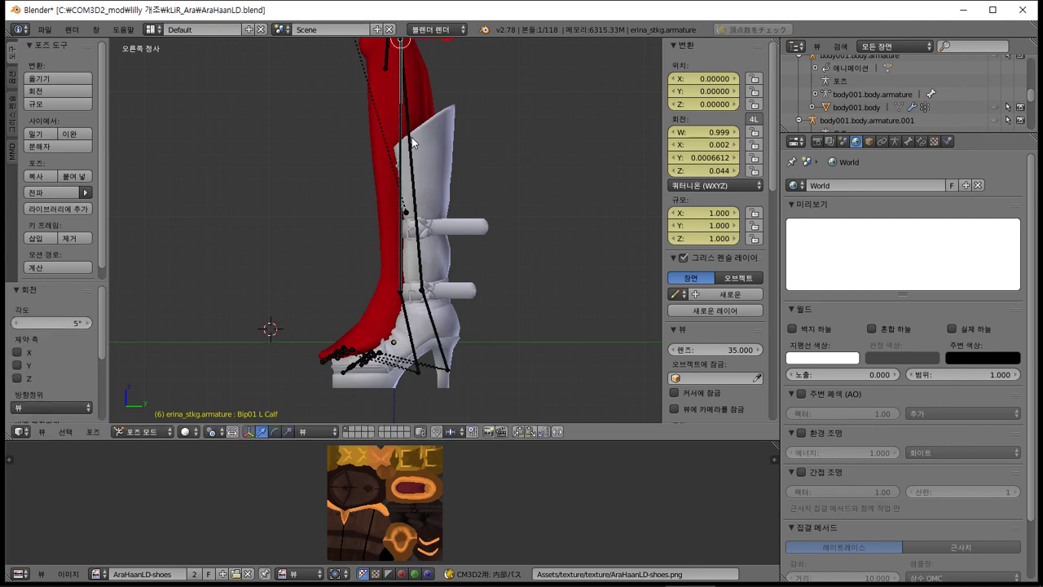
- Rotate the Bip01 R Calf bone by 5° to match the other leg
right_click(412, 139)
text(r5)
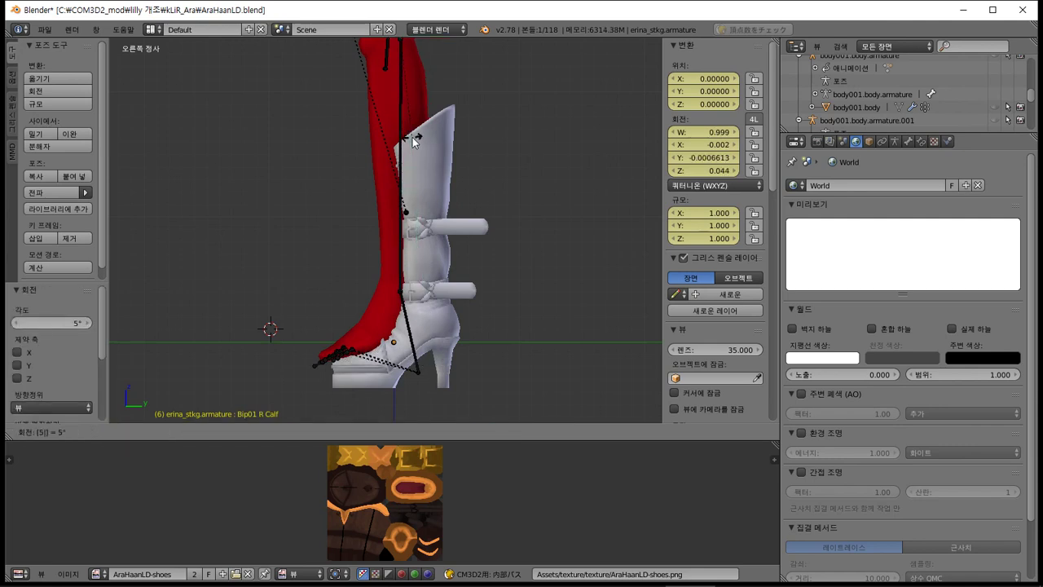
key(Return)
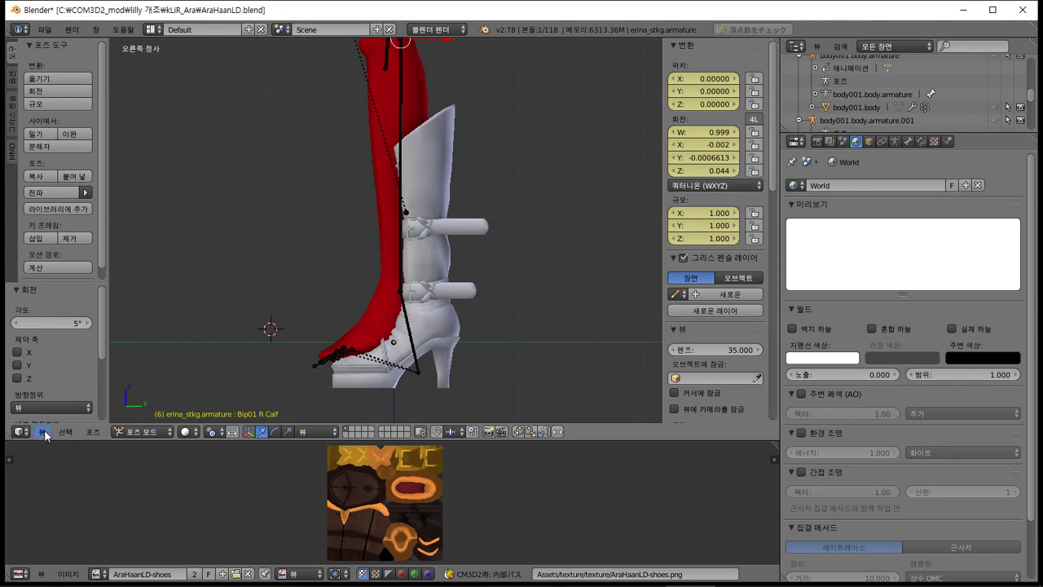
- Make the rotated calf pose the base pose, with armature application to related meshes and volume preservation enabled
click(90, 438)
mouse_move(240, 346)
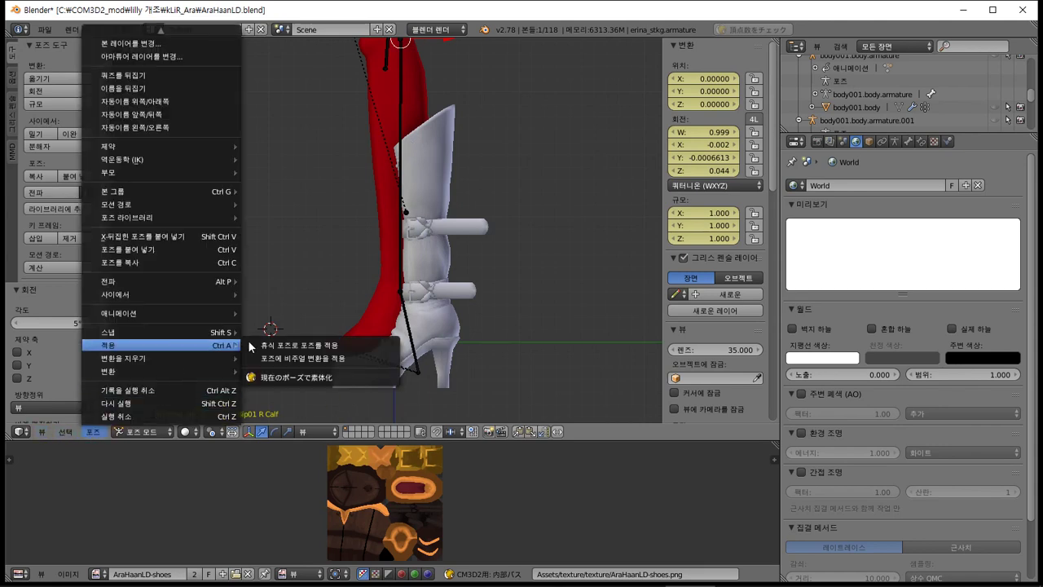
click(305, 379)
click(269, 397)
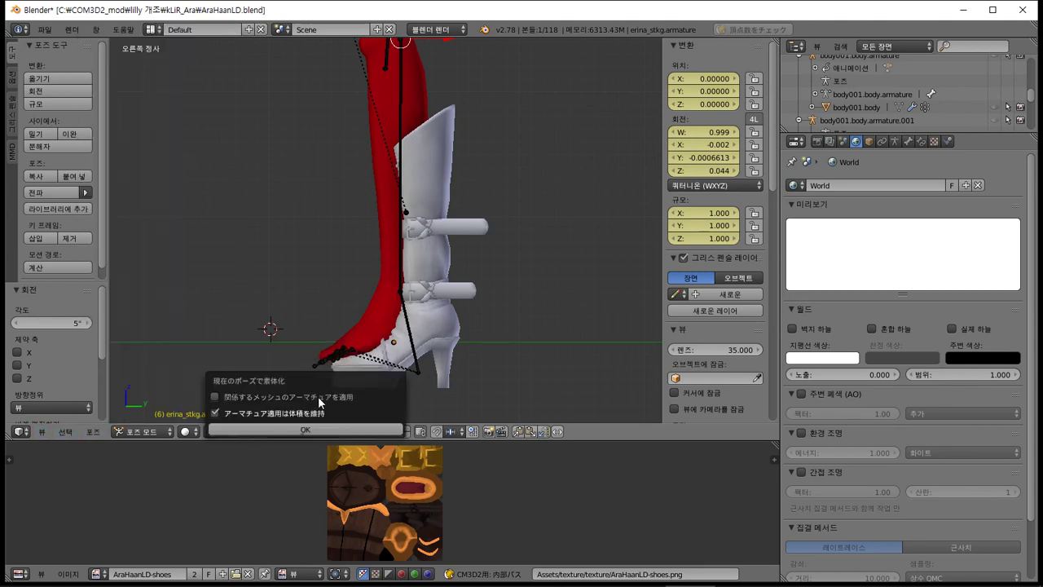
click(304, 397)
click(304, 430)
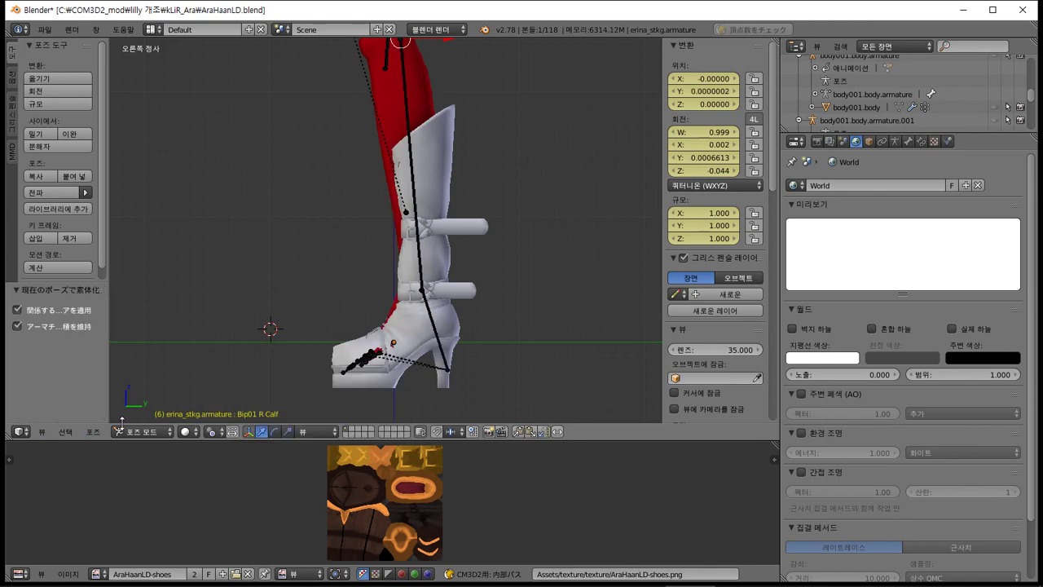
- Clear all pose transforms on the selected Bip01 R Calf bone
click(93, 432)
mouse_move(193, 349)
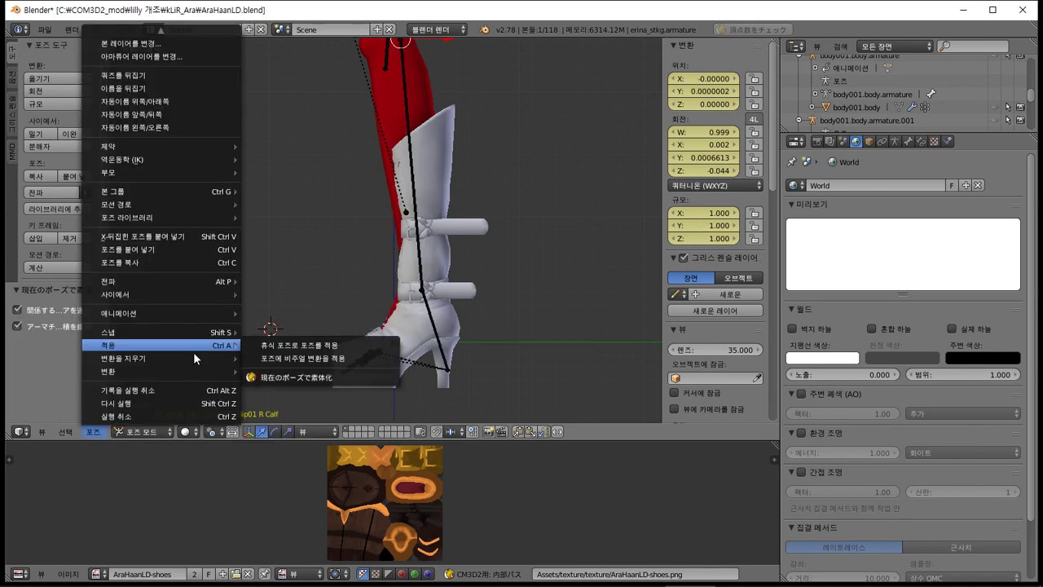
mouse_move(226, 359)
click(284, 359)
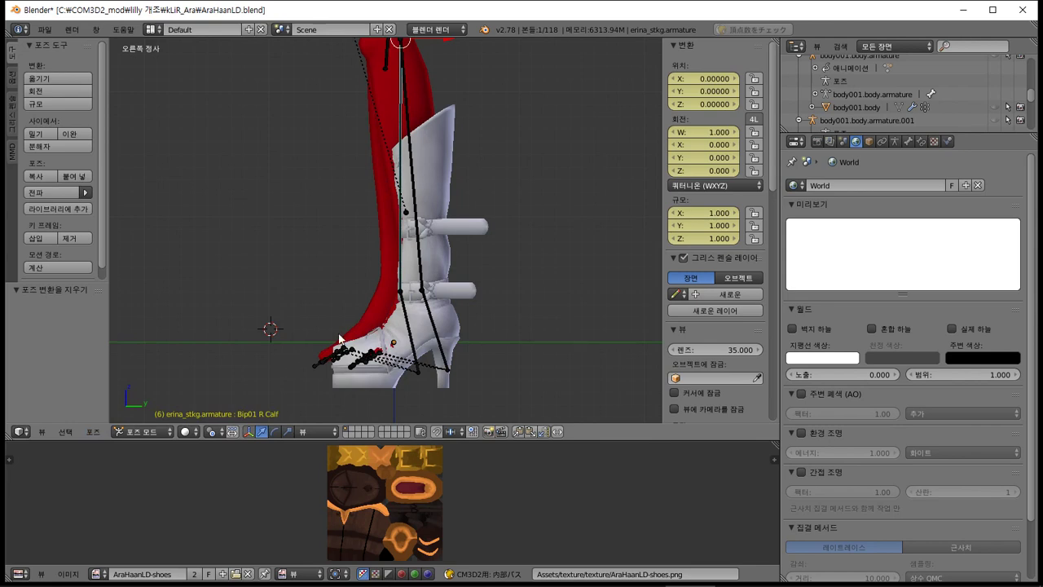
- Select every bone of the armature and clear all their pose transforms
key(a)
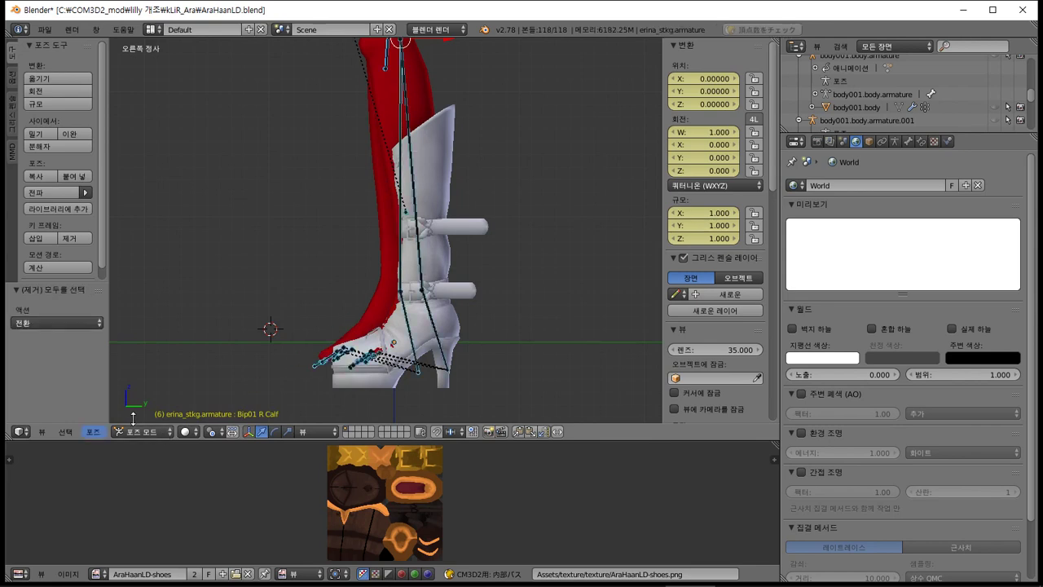
click(93, 431)
mouse_move(218, 359)
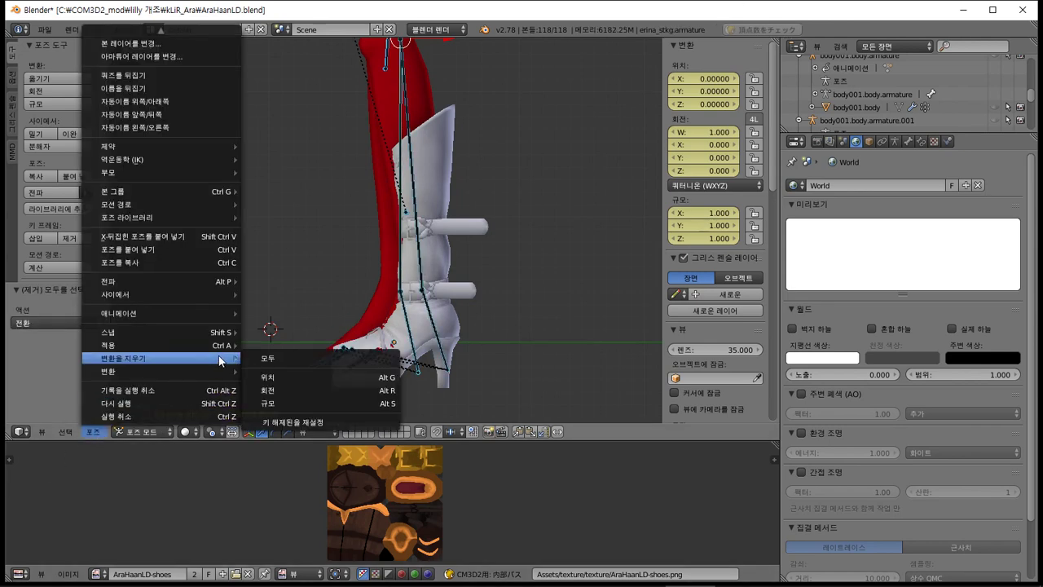
click(268, 358)
- Enter mesh editing on the shos boots and move all vertices by -0.224 along Y in right side view
right_click(434, 328)
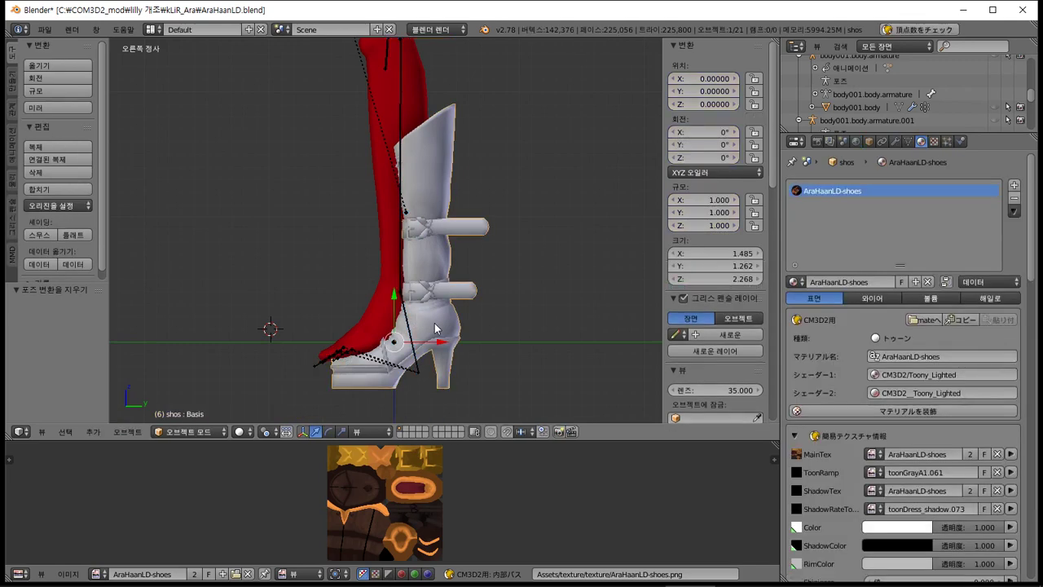
key(Tab)
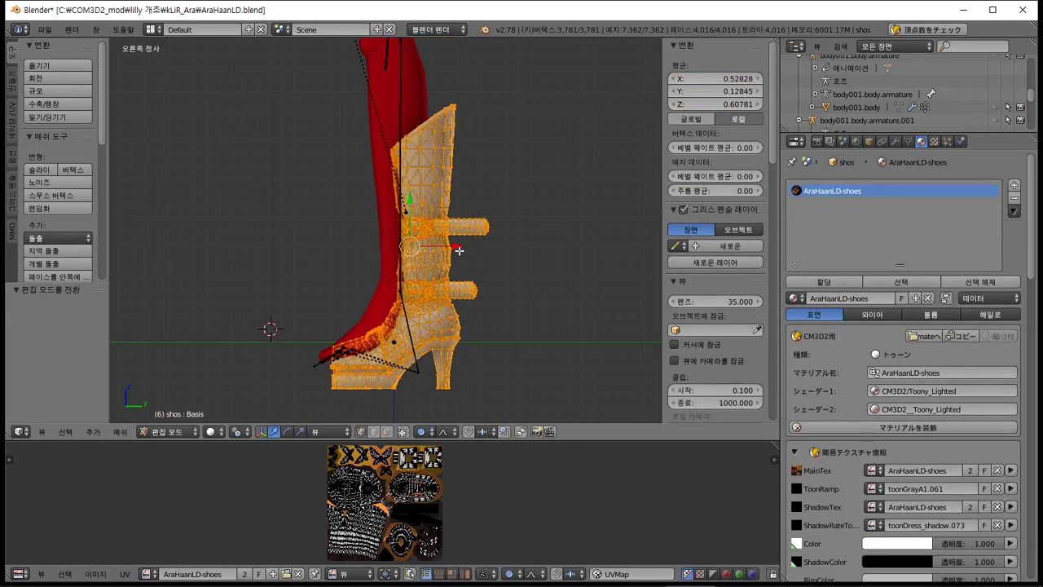
drag(458, 249, 430, 245)
middle_drag(429, 245, 544, 350)
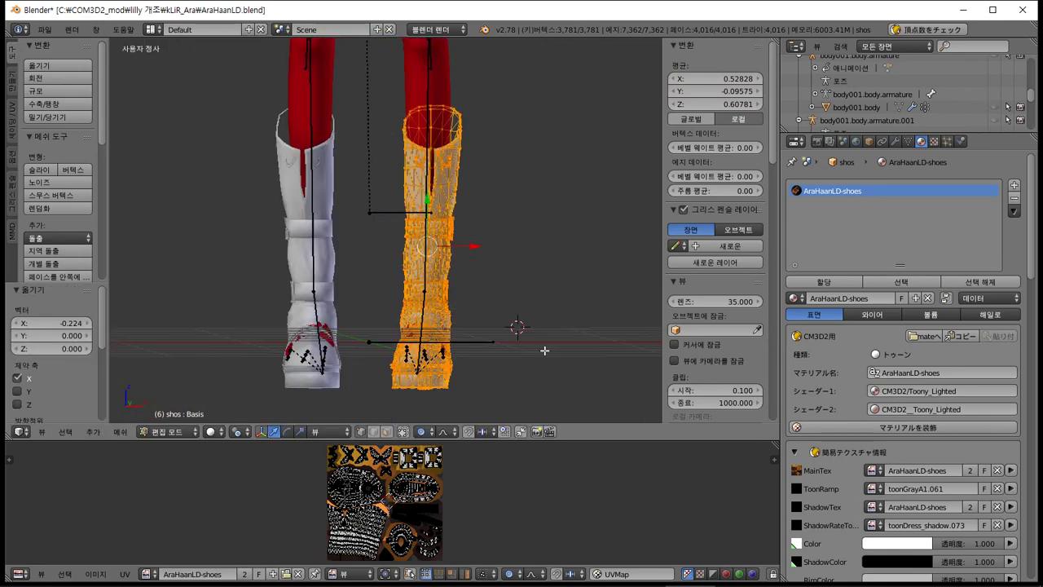
- In front view, nudge the whole boot mesh slightly inward along X, then deselect all vertices
key(KP_1)
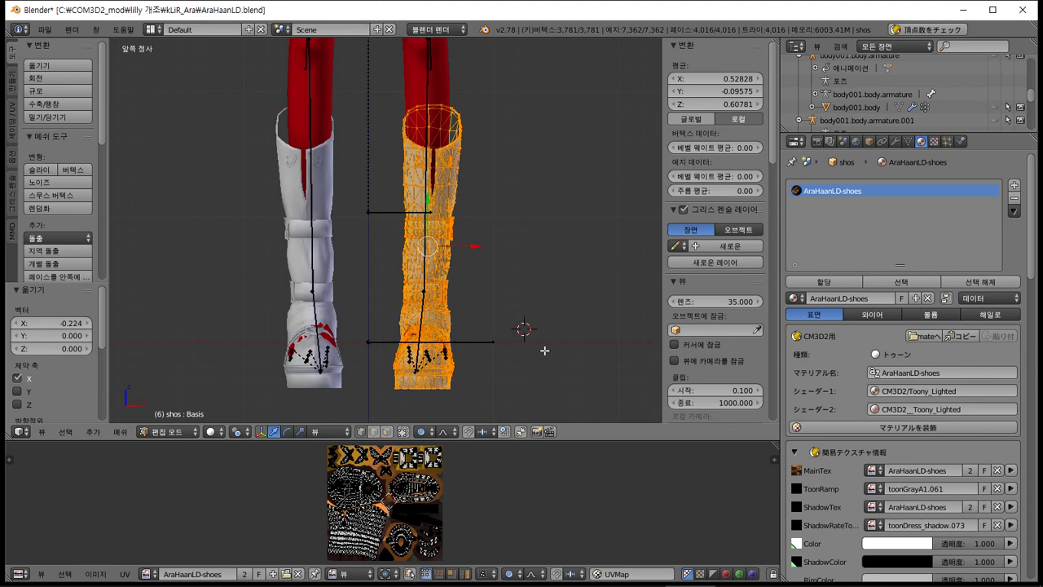
scroll(508, 337, up, 2)
scroll(509, 337, up, 1)
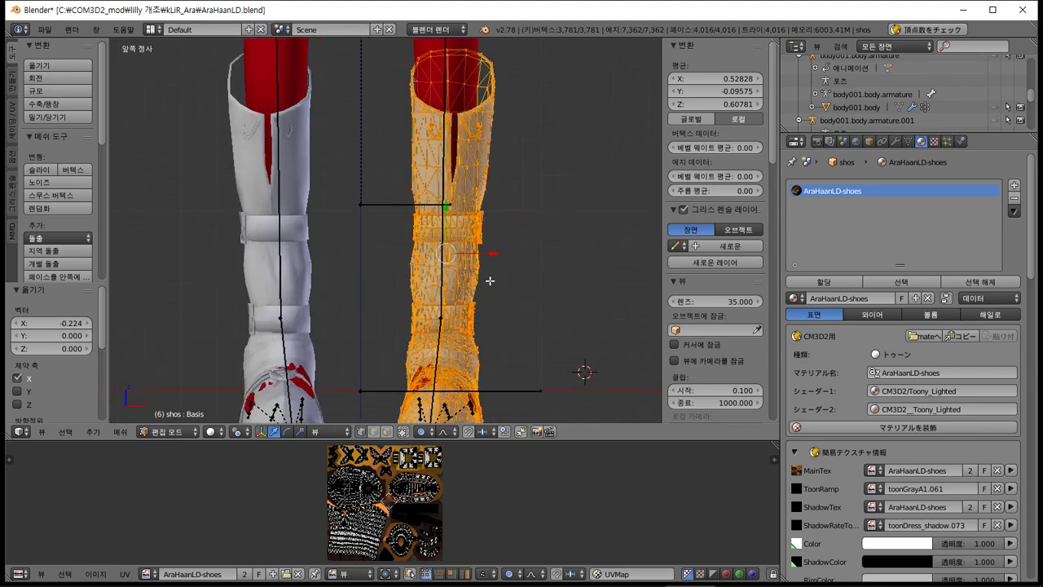
scroll(489, 281, down, 1)
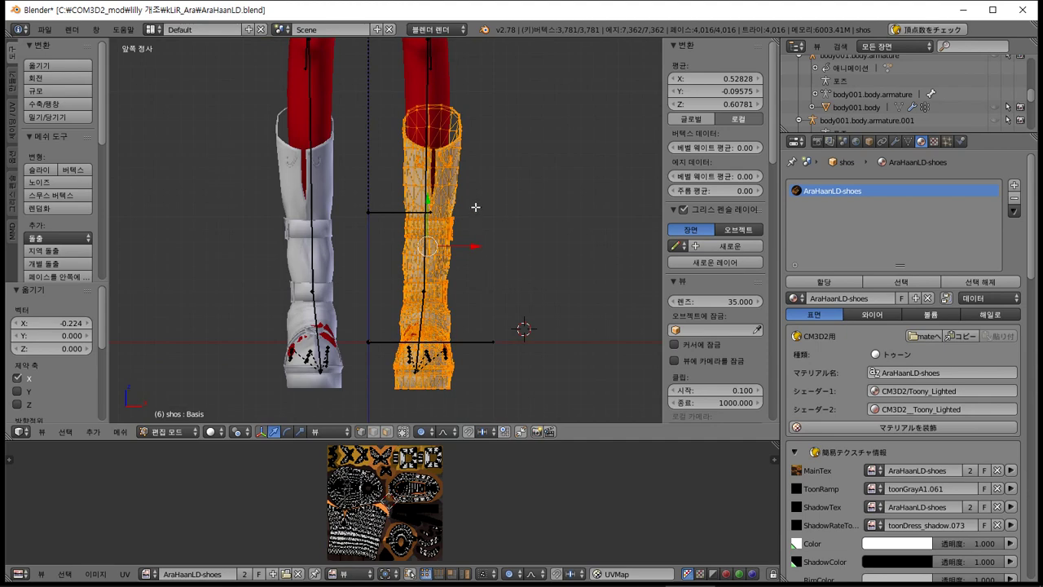
shift+middle_drag(476, 209, 475, 257)
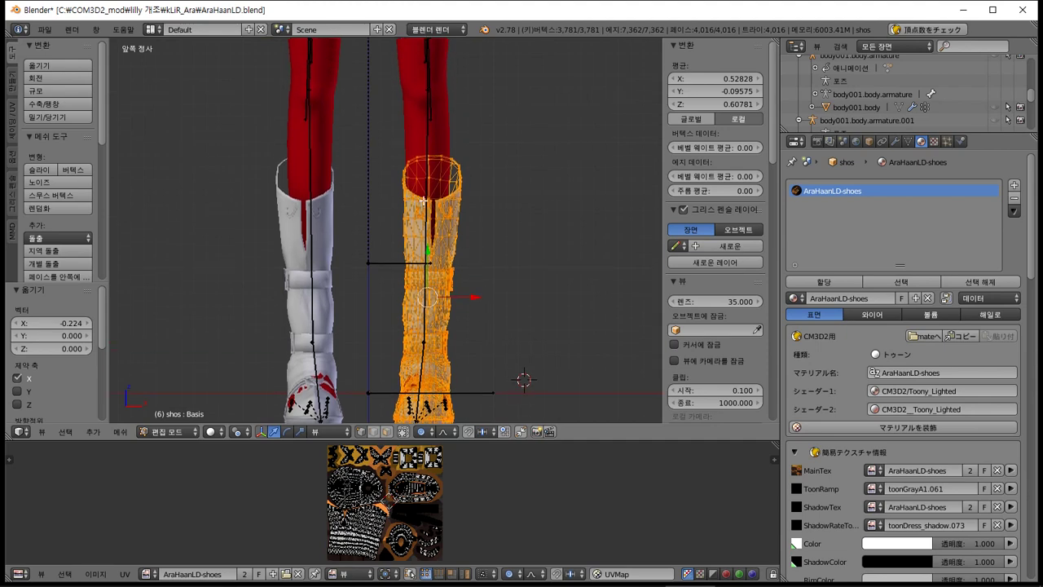
mouse_move(475, 300)
mouse_down()
mouse_move(405, 297)
mouse_move(534, 289)
mouse_move(471, 293)
mouse_up()
key(a)
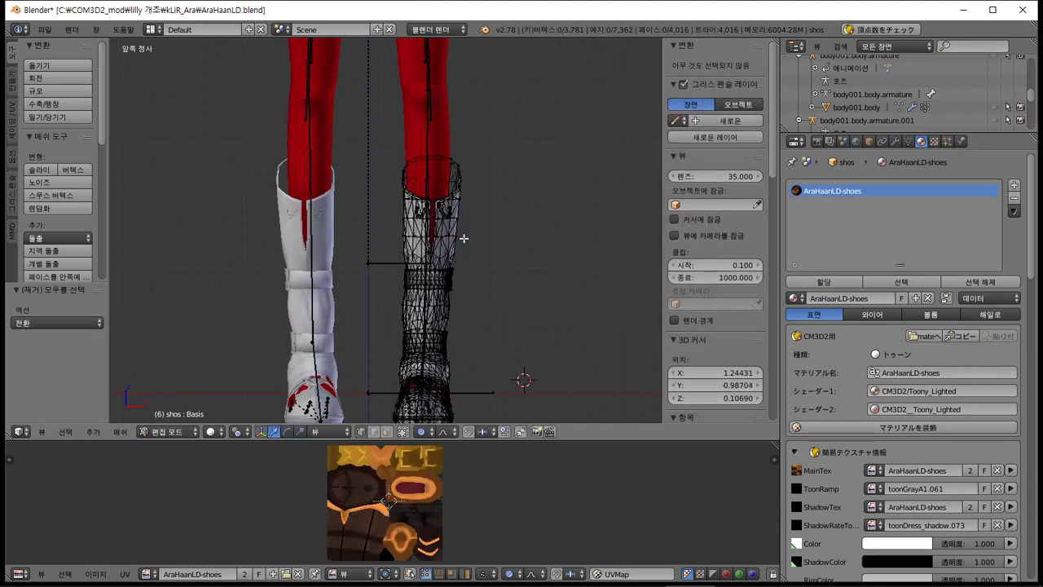
- Move the upper boot's outer-side vertex about 0.05 inward along X, with smooth proportional editing at a size of about 1.10
key(alt+Tab)
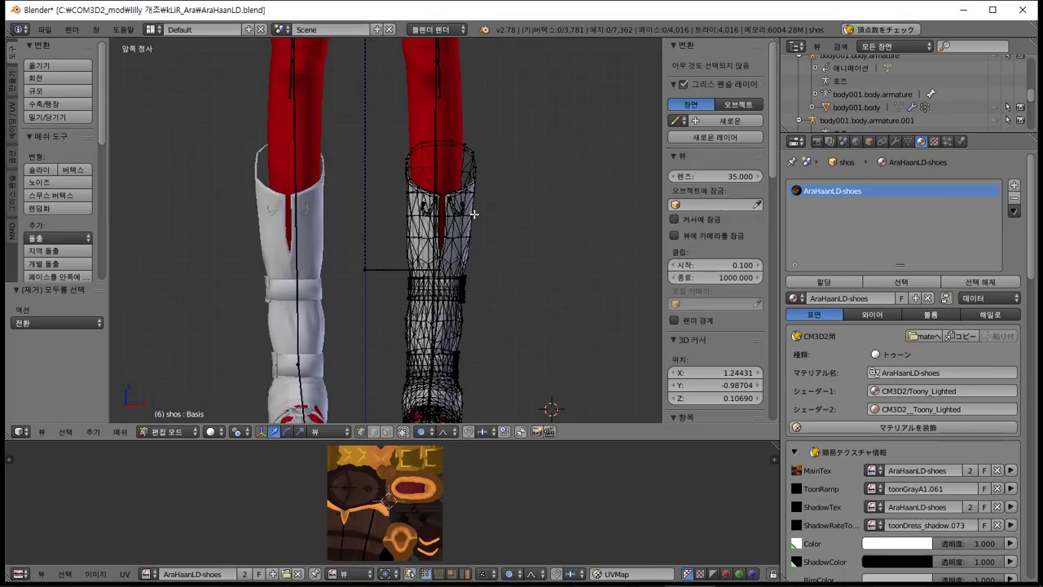
right_click(471, 216)
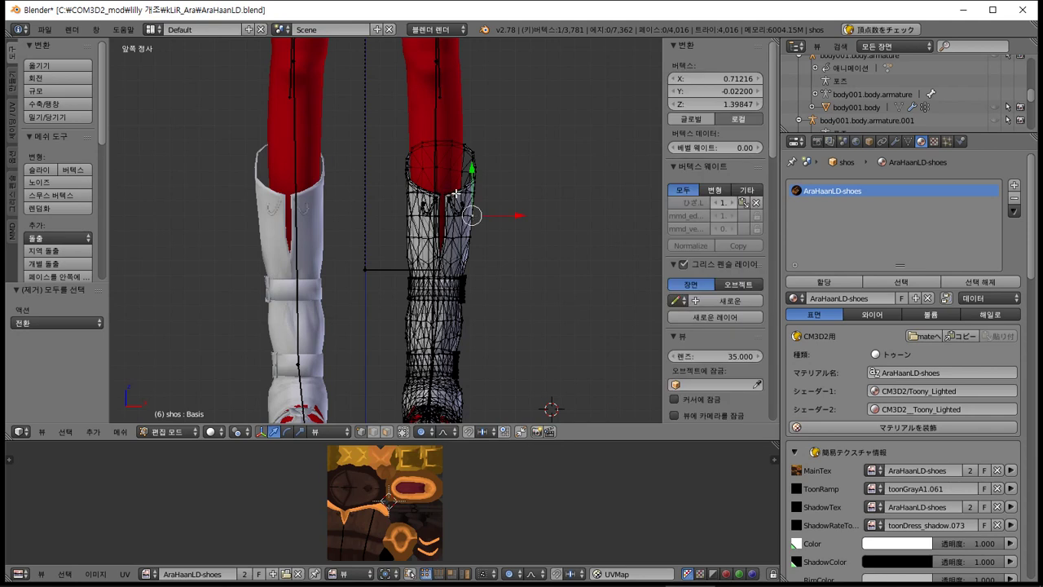
drag(522, 218, 520, 218)
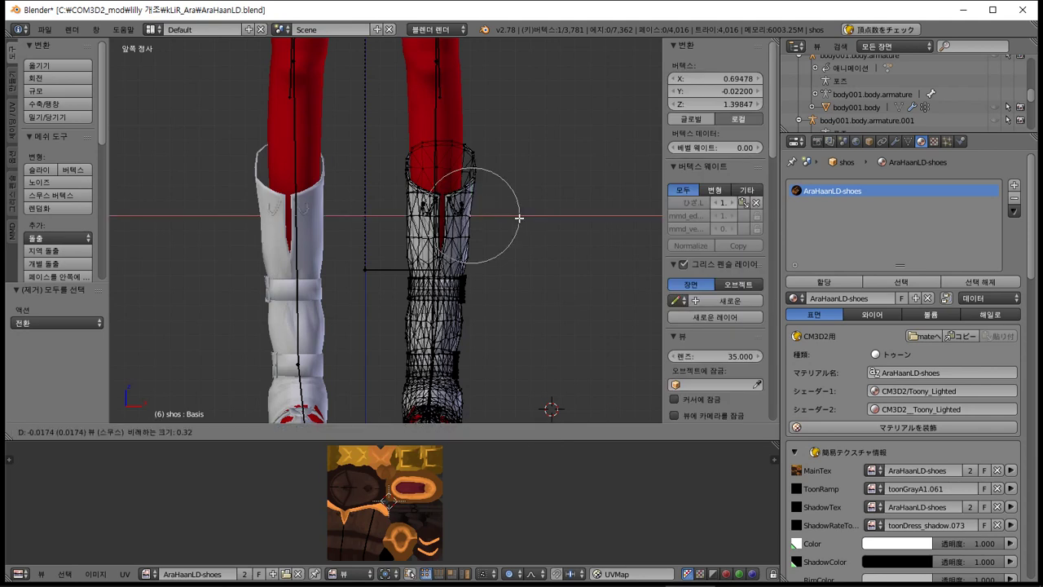
scroll(519, 218, down, 14)
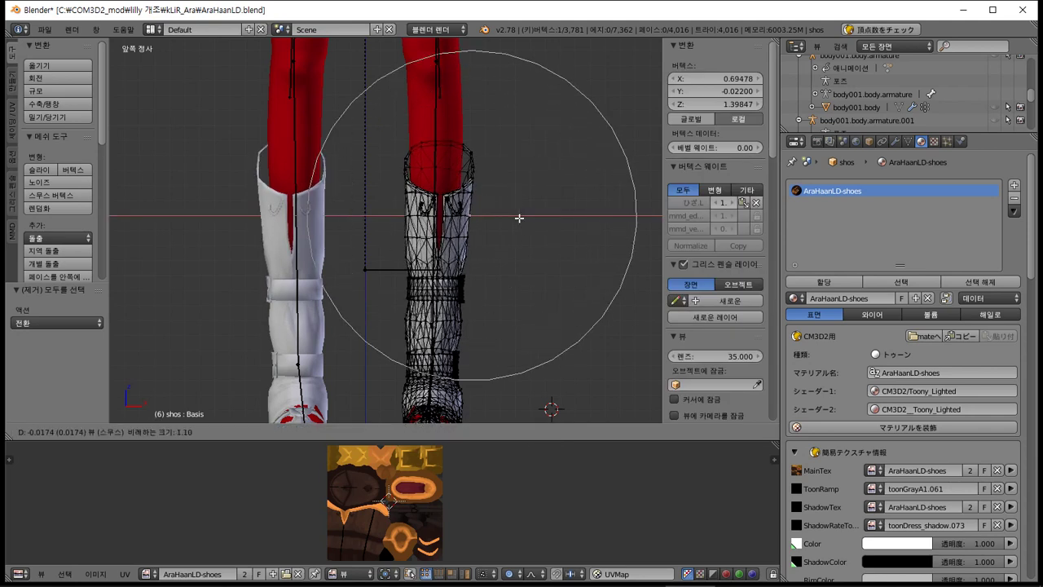
drag(519, 218, 515, 216)
- In right side view, shift the upper boot shaft 0.056 backward along Y with proportional editing, then leave mesh editing
middle_drag(542, 245, 370, 269)
key(KP_3)
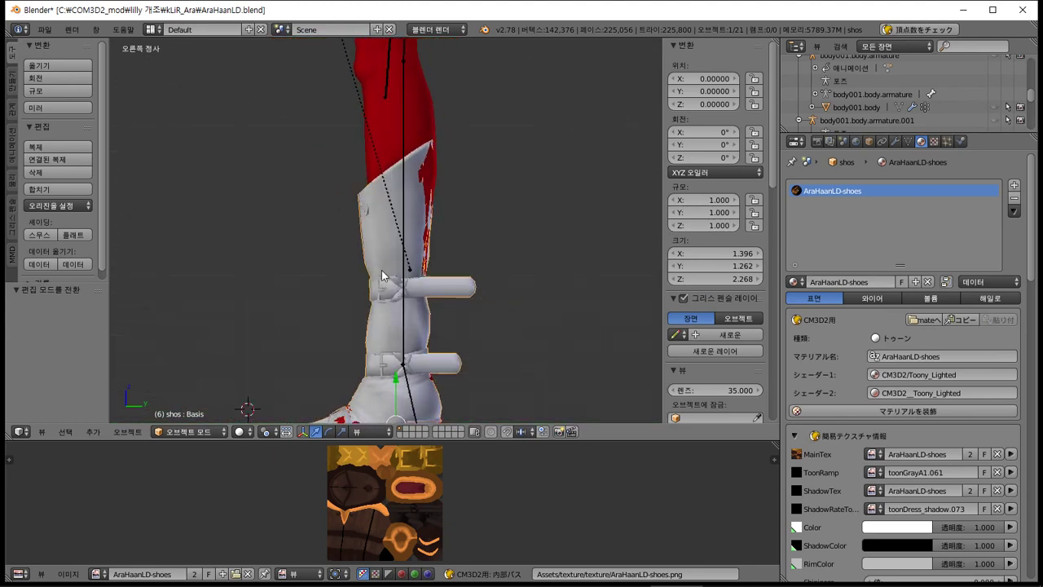
key(Tab)
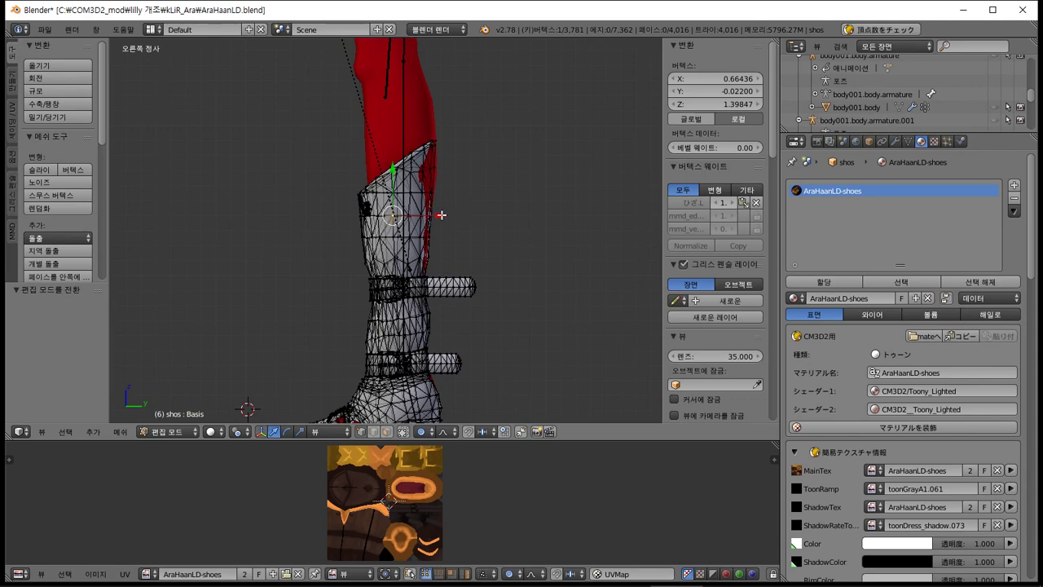
drag(441, 215, 447, 215)
click(447, 215)
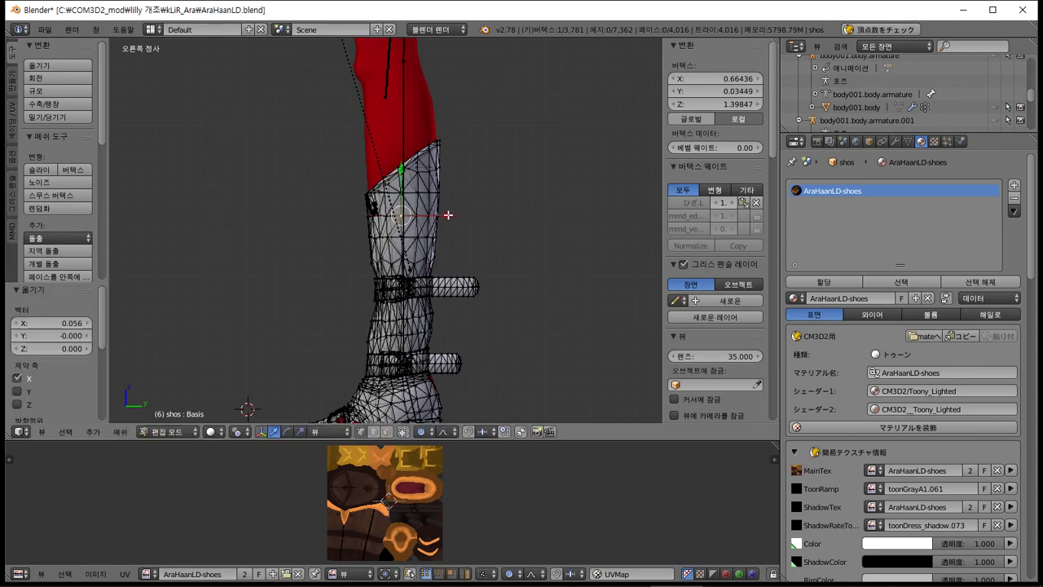
middle_drag(448, 214, 527, 278)
key(Tab)
- Select the body mesh together with the boots, show the boots' mesh data, and switch to the CUSTOM ORDER MAID 3D 2 window
middle_drag(522, 320, 468, 259)
scroll(507, 253, up, 2)
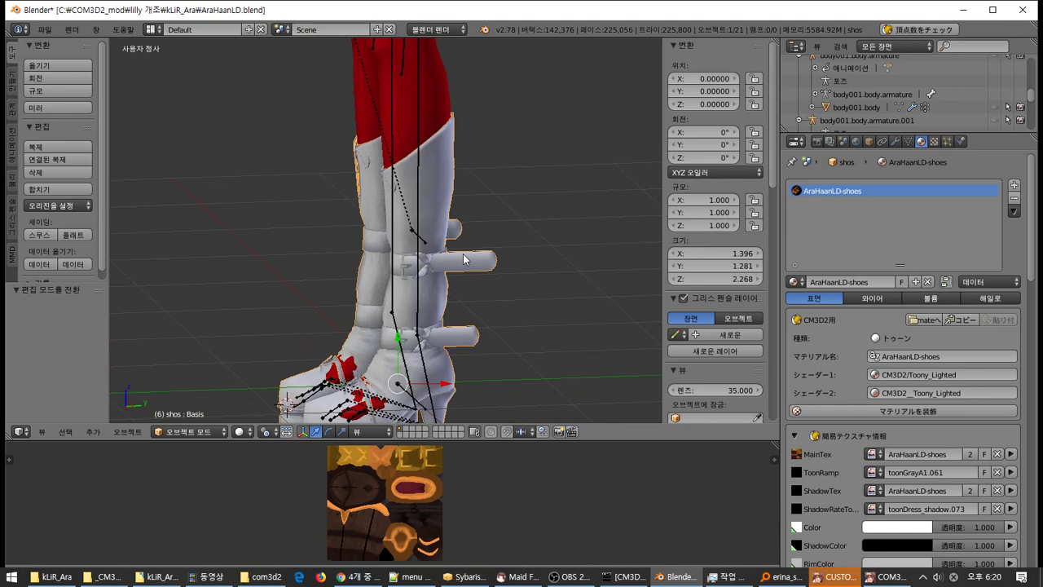
key(KP_3)
scroll(464, 248, down, 1)
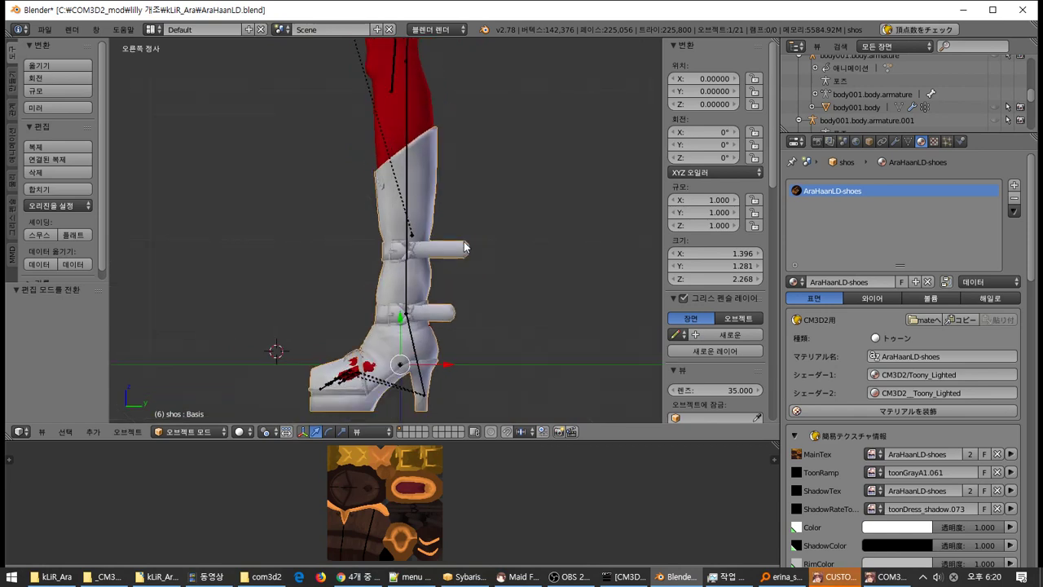
shift+right_click(420, 103)
shift+right_click(425, 168)
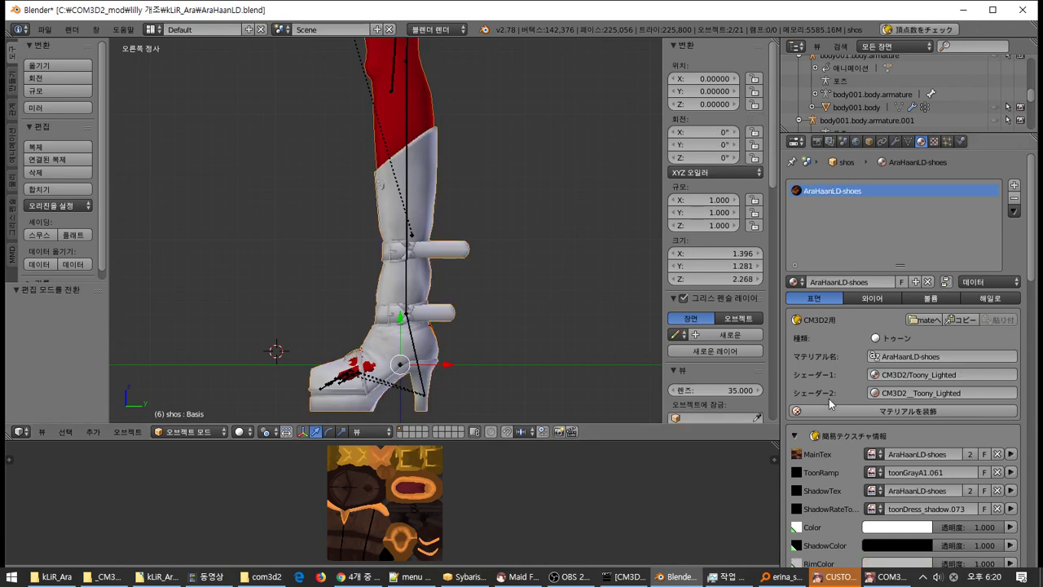
click(907, 142)
key(alt+Tab)
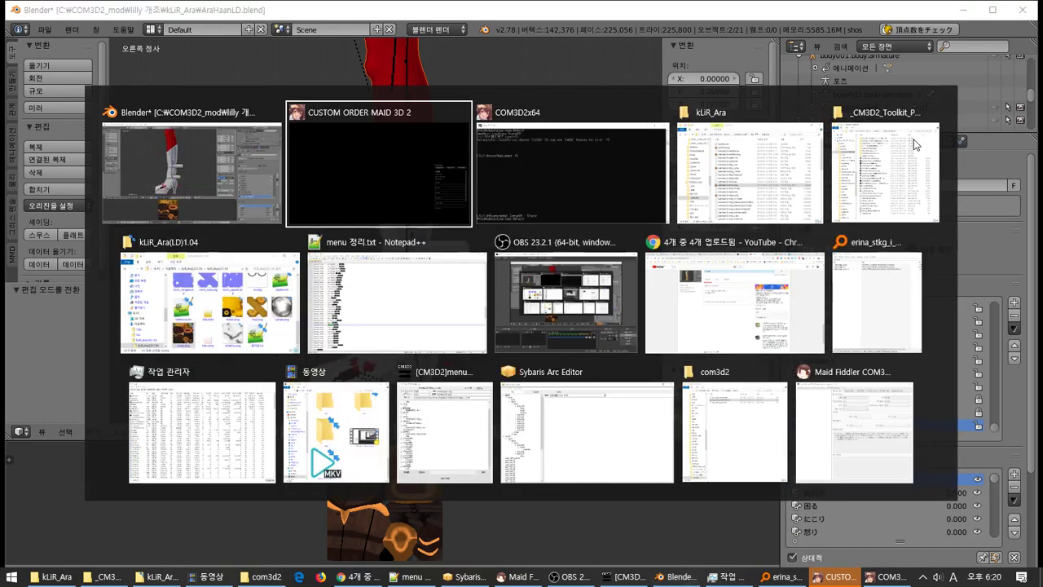
- Delete all vertex groups and all shape keys from the shos boot mesh
key(Escape)
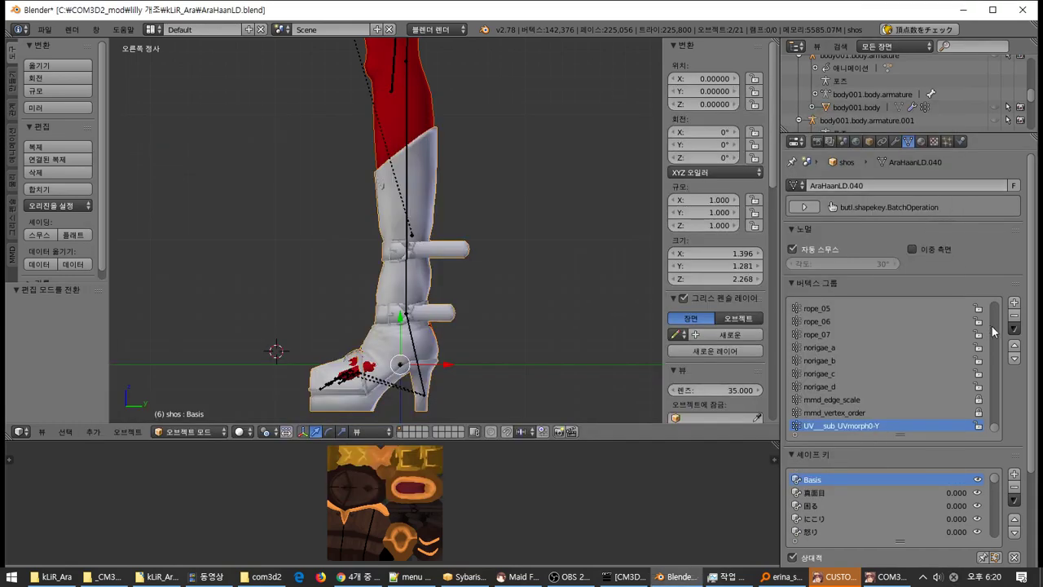
click(1014, 328)
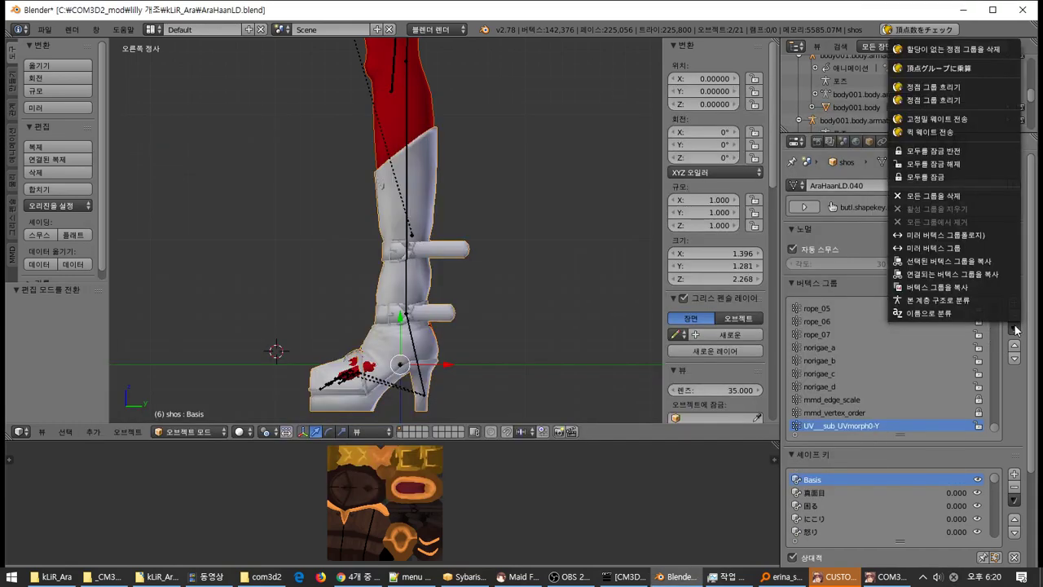
click(986, 197)
click(1013, 500)
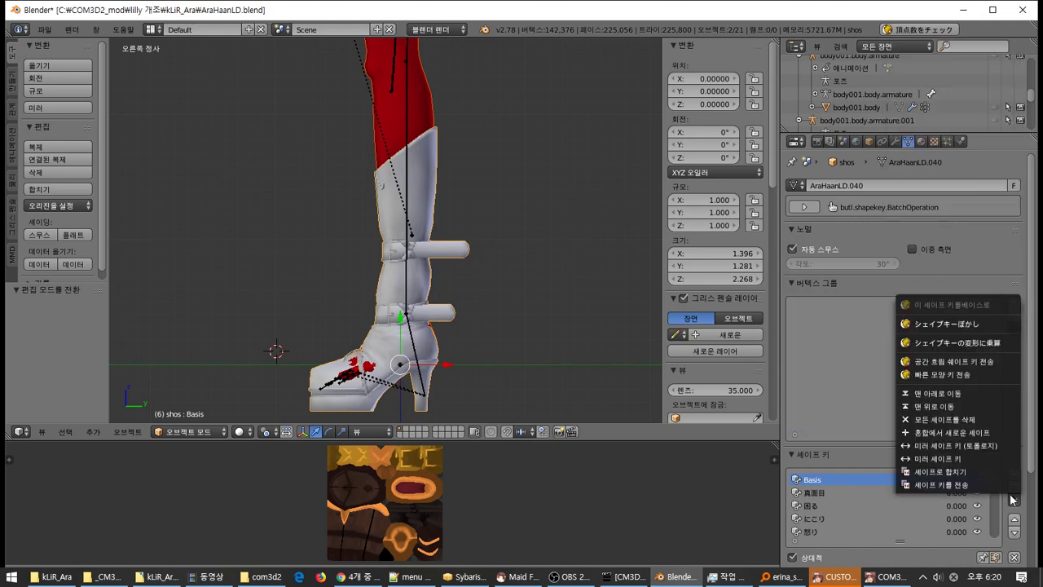
click(998, 420)
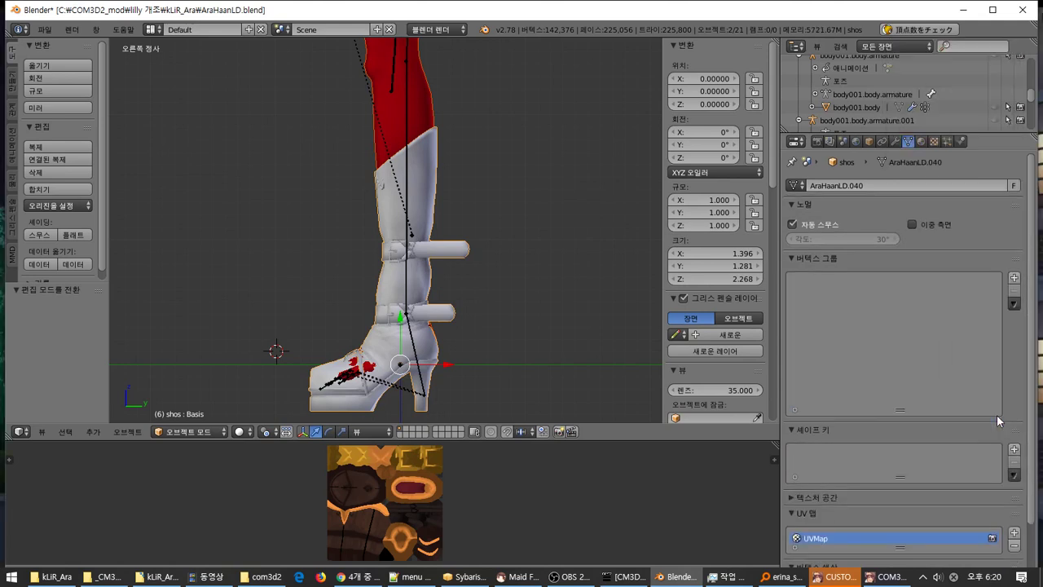
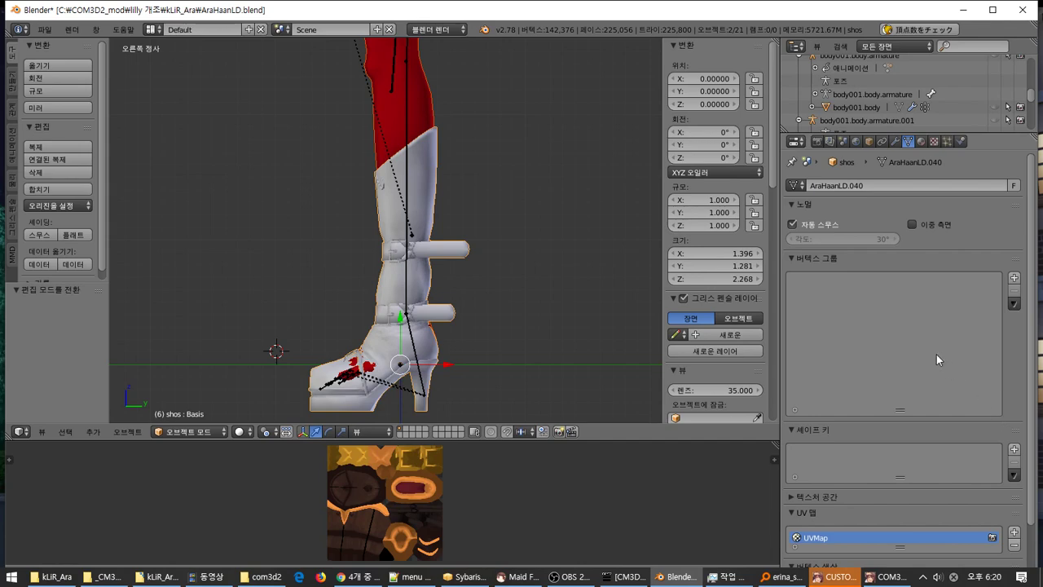
- Import bone data with base bone stkg at scale 5 for the left calf bone of erina_stkg.armature, and copy its bone info
right_click(400, 122)
right_click(406, 120)
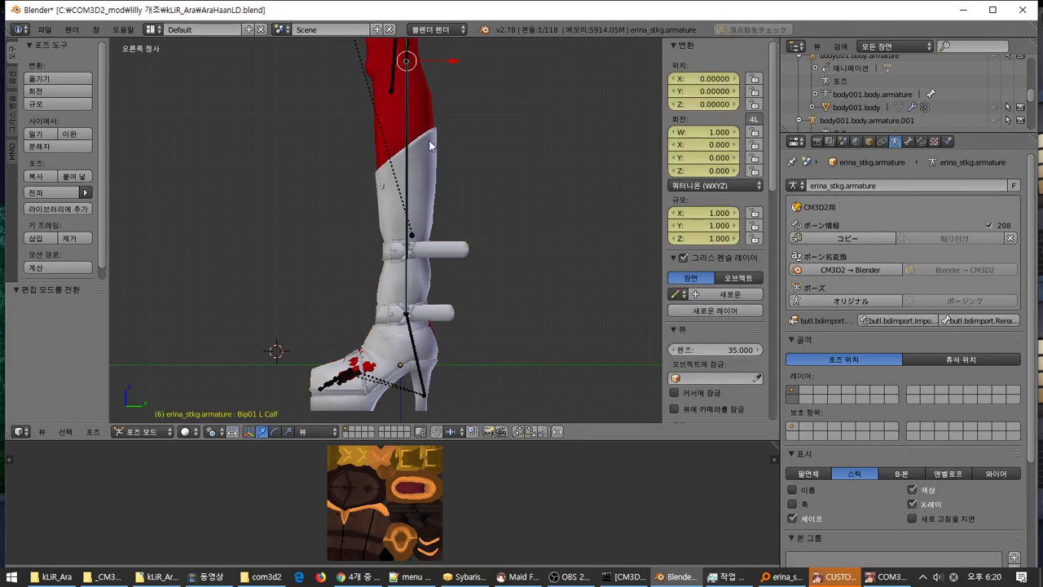
click(918, 323)
click(900, 487)
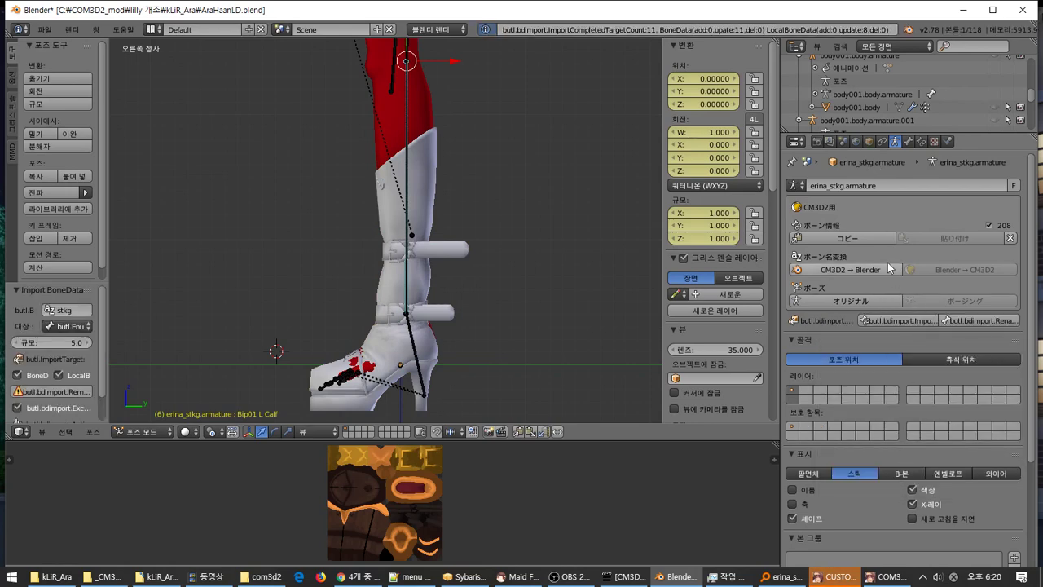
click(868, 239)
right_click(432, 202)
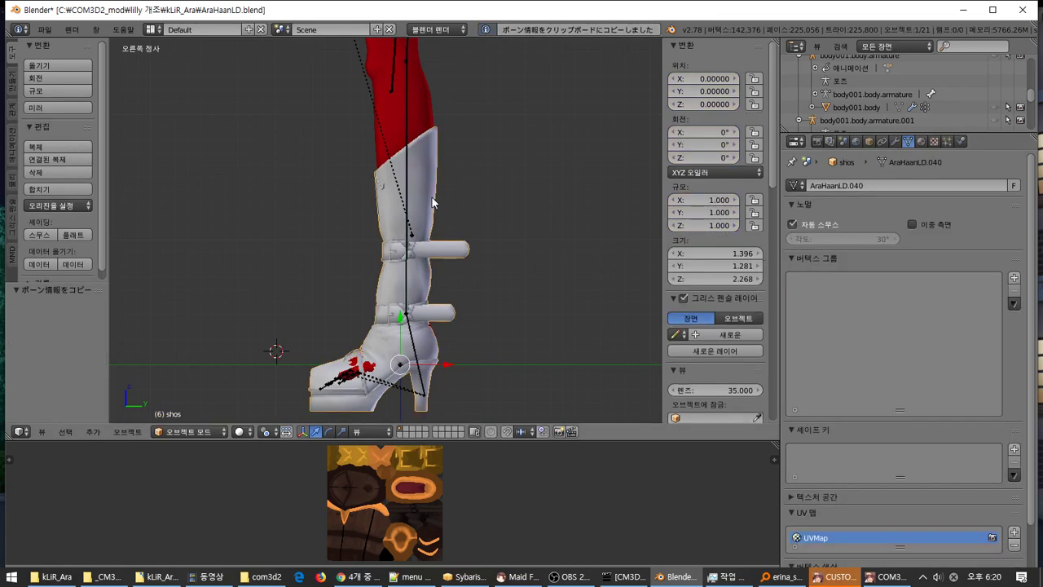
- Select all bones of erina_stkg.armature, import bone data with base bone stkg at scale 5, and copy the armature's bone info
right_click(407, 118)
key(ctrl+Tab)
key(a)
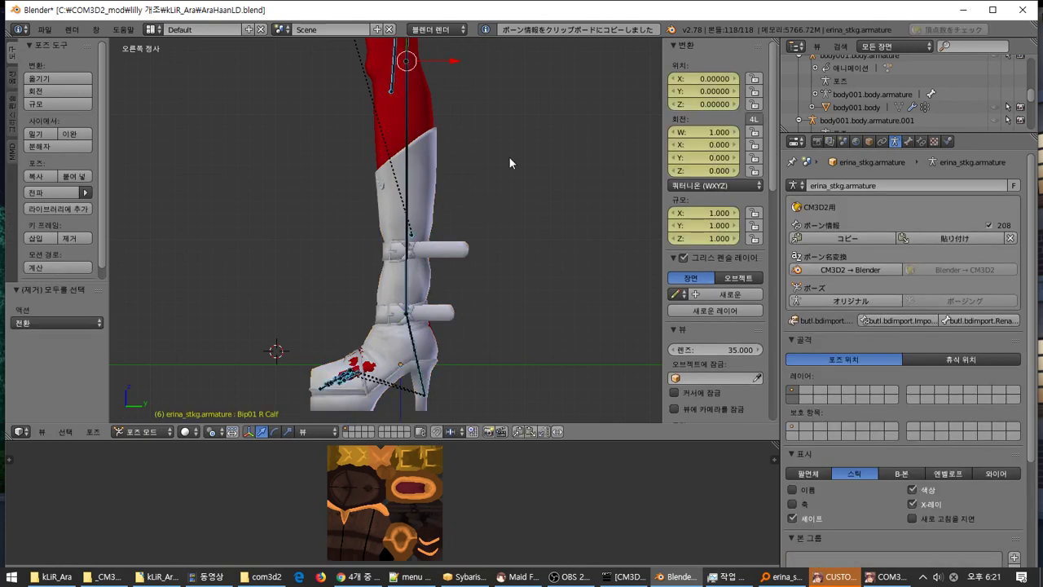
click(899, 321)
click(899, 484)
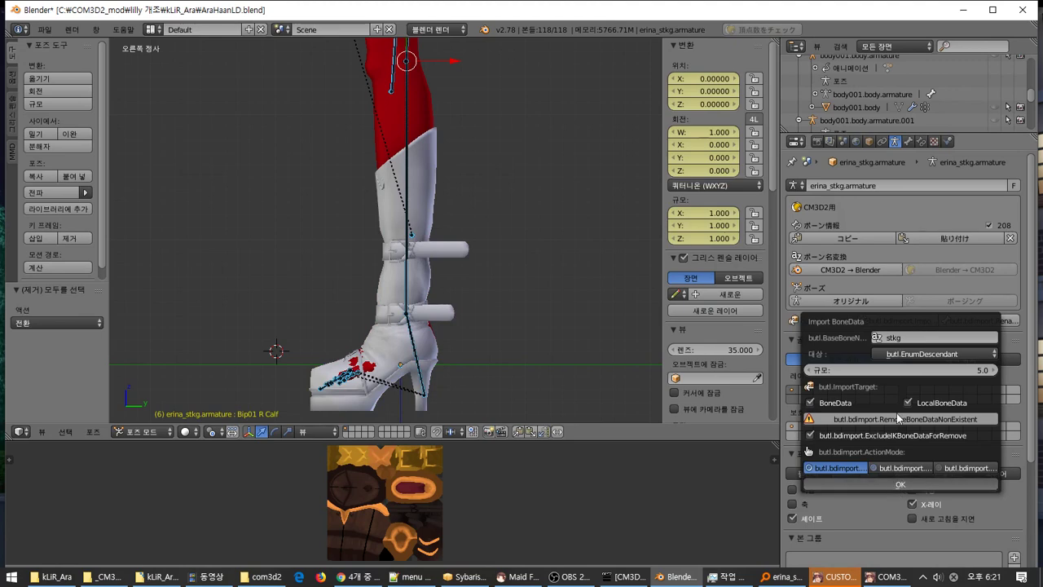
click(884, 238)
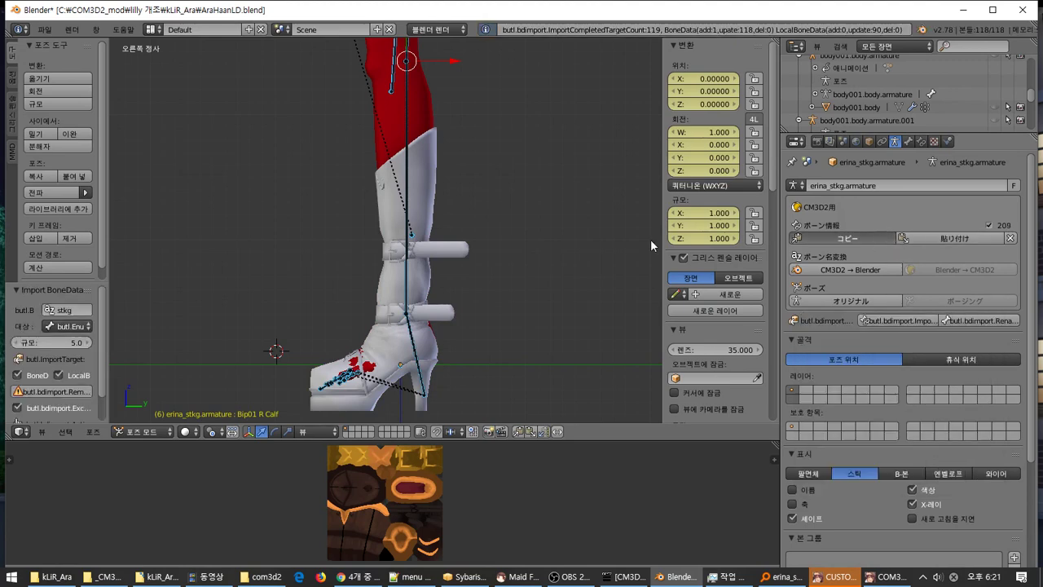
- Paste the copied CM3D2 bone info into the shos boots' object properties
key(ctrl+Tab)
right_click(424, 255)
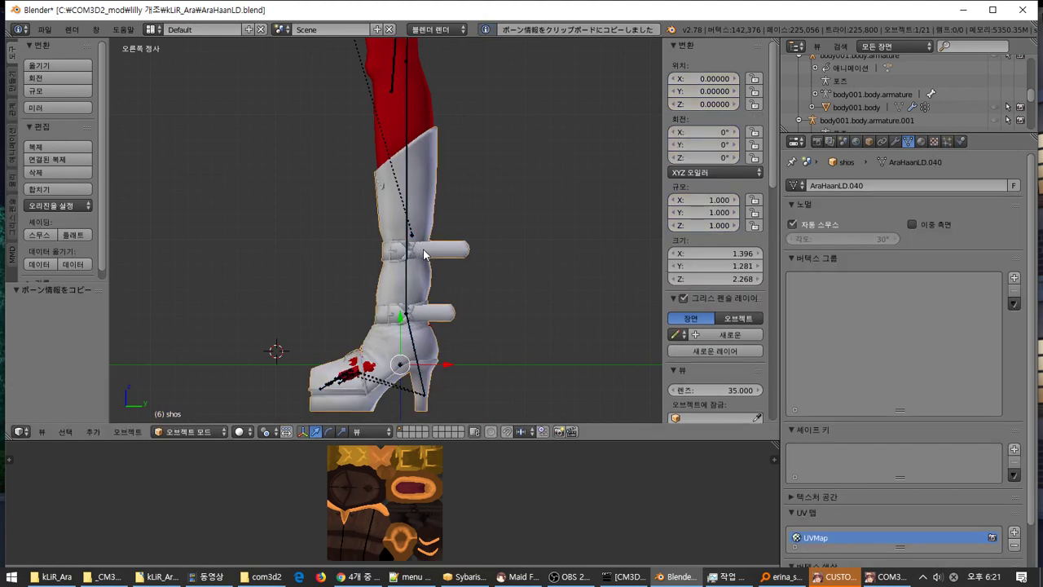
click(869, 142)
click(948, 215)
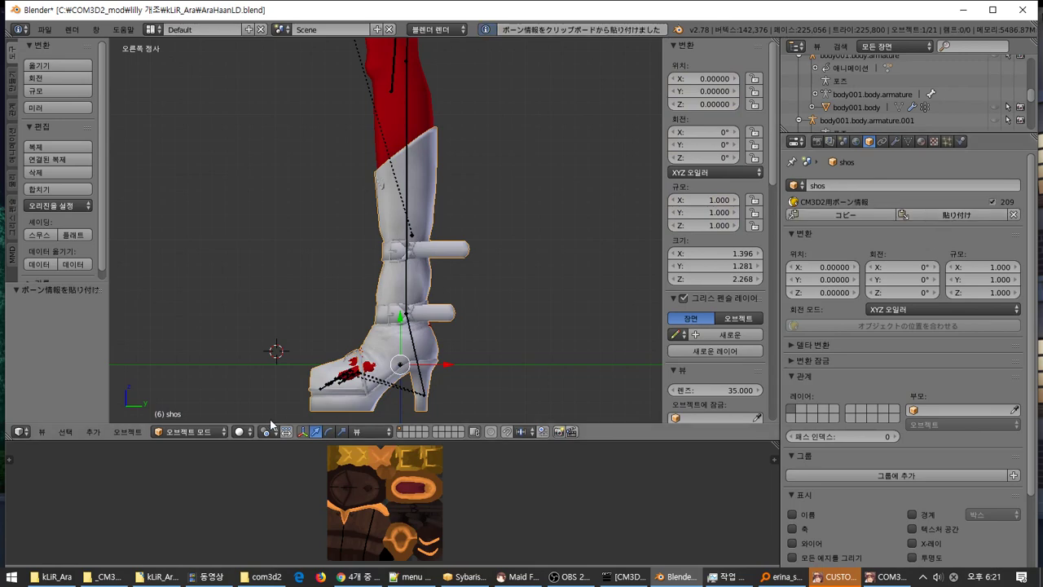
- Select the red leg mesh and the shos boots, and quick-transfer the weights onto the boots using the nearest face
middle_drag(277, 343, 400, 353)
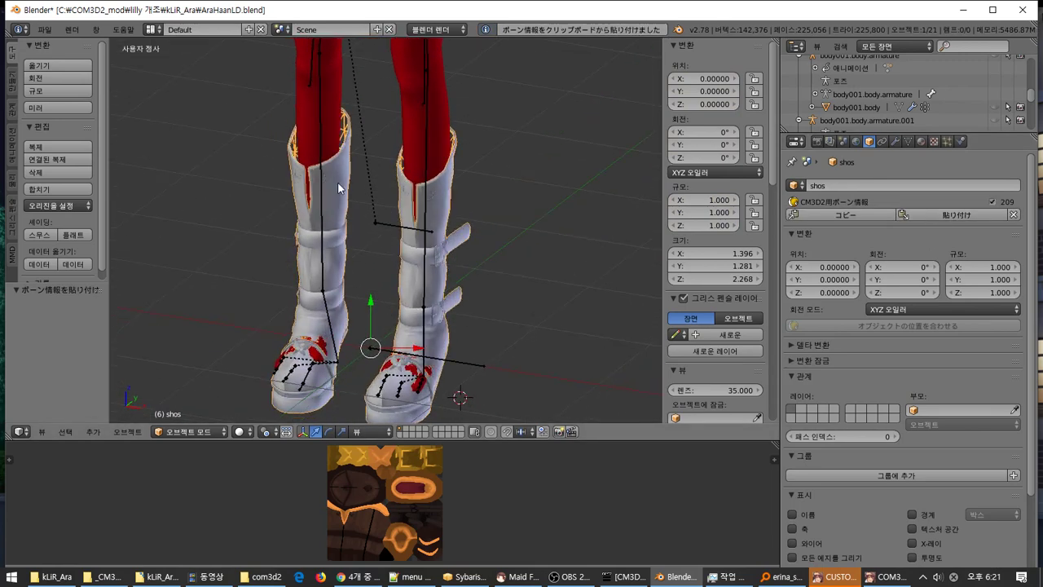
mouse_move(338, 182)
middle_down()
mouse_move(441, 184)
mouse_move(603, 164)
mouse_move(500, 185)
mouse_move(325, 183)
middle_up()
middle_drag(445, 262, 471, 264)
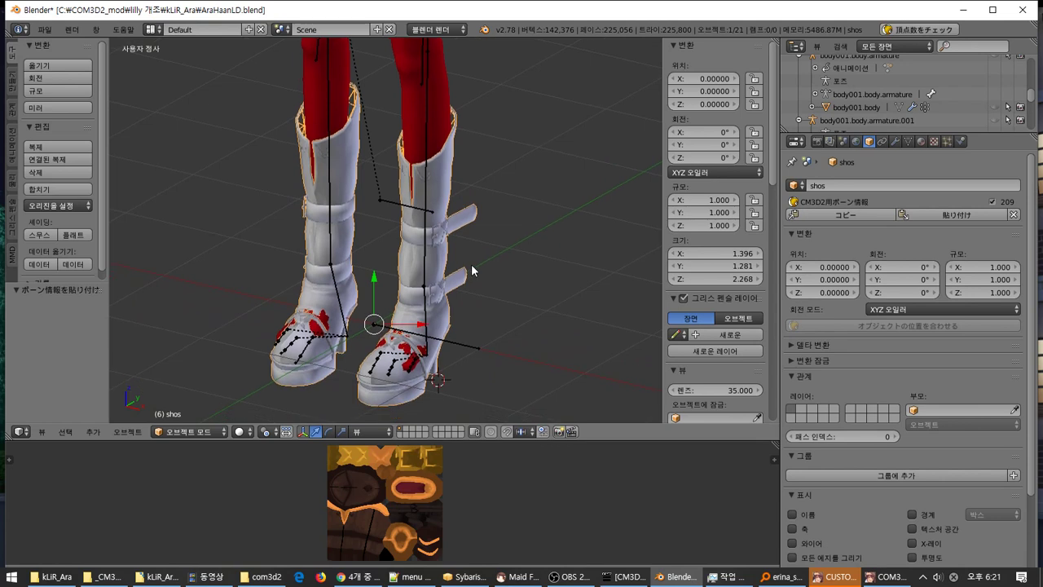
click(986, 199)
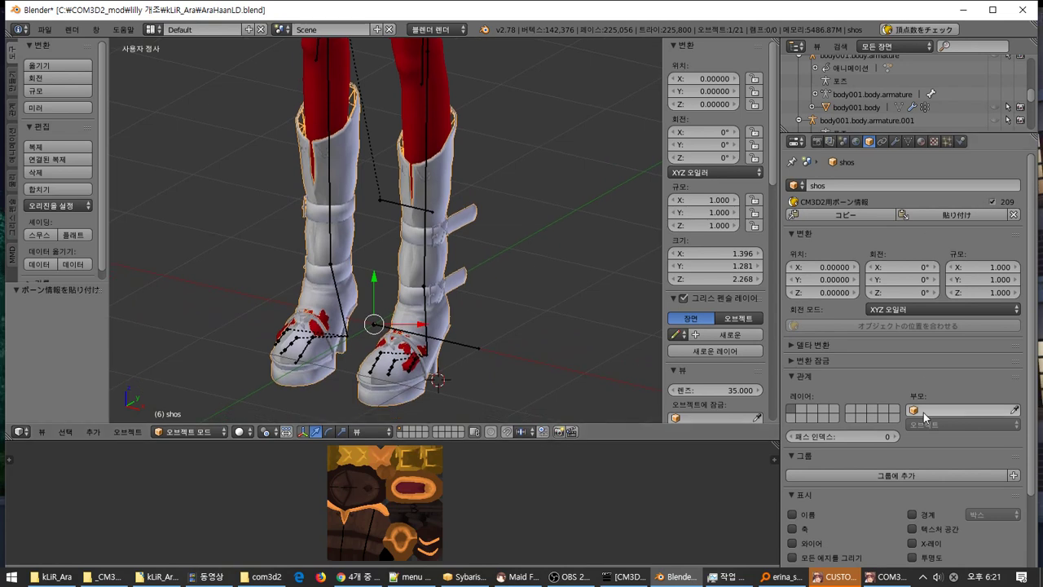
click(908, 141)
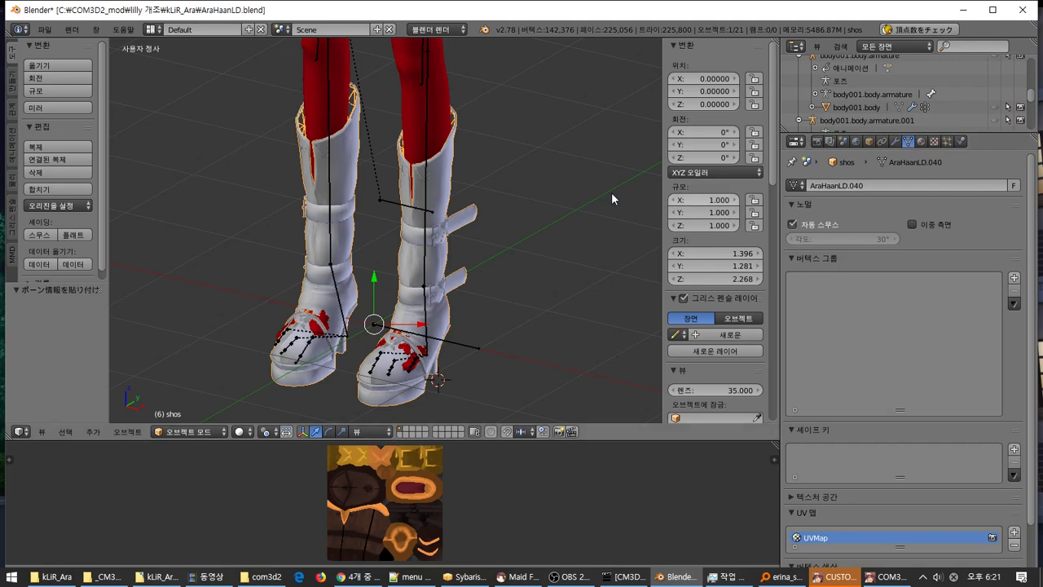
right_click(429, 81)
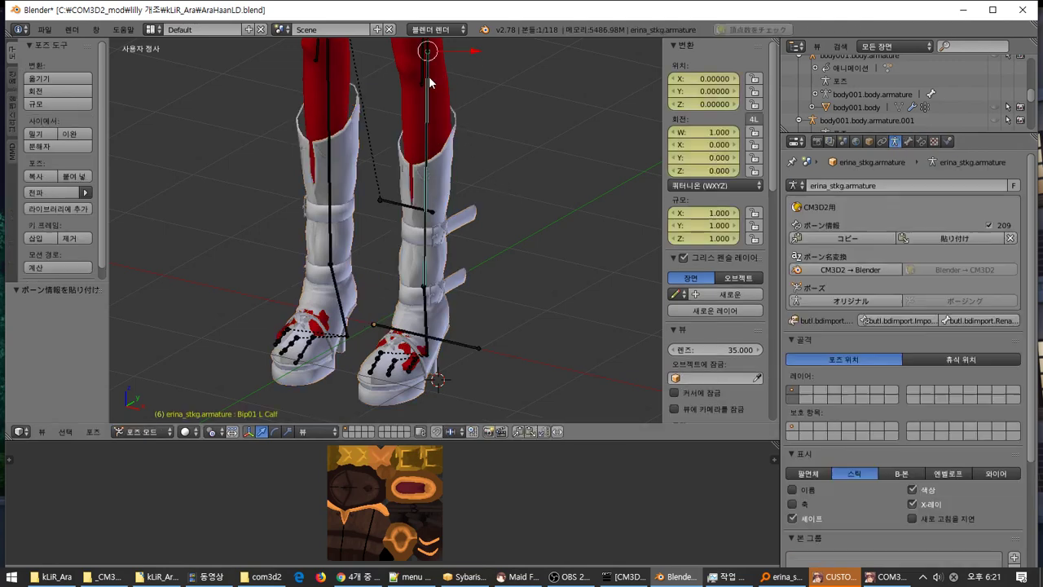
right_click(455, 122)
right_click(440, 185)
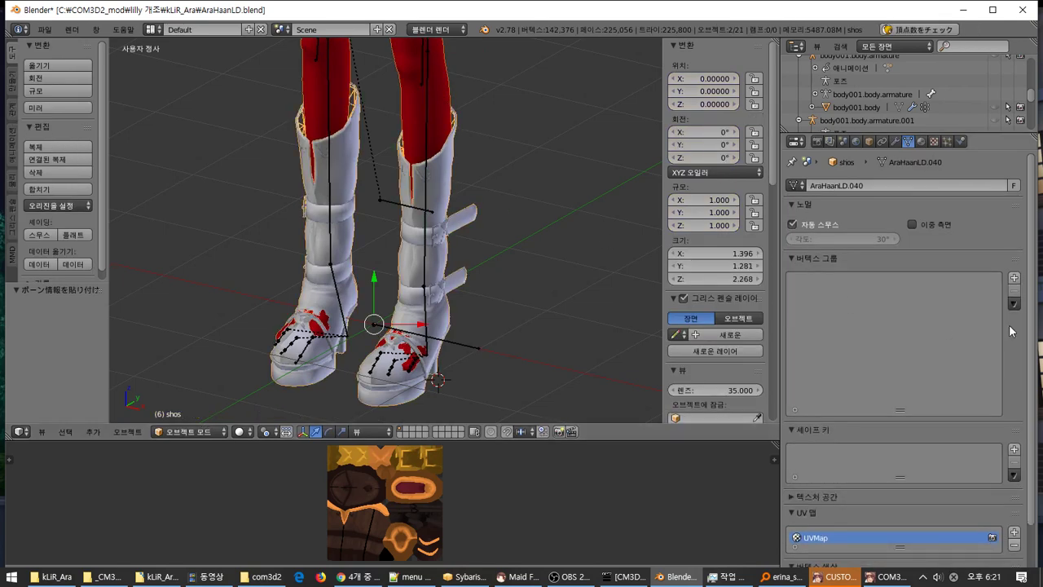
click(1015, 303)
click(972, 106)
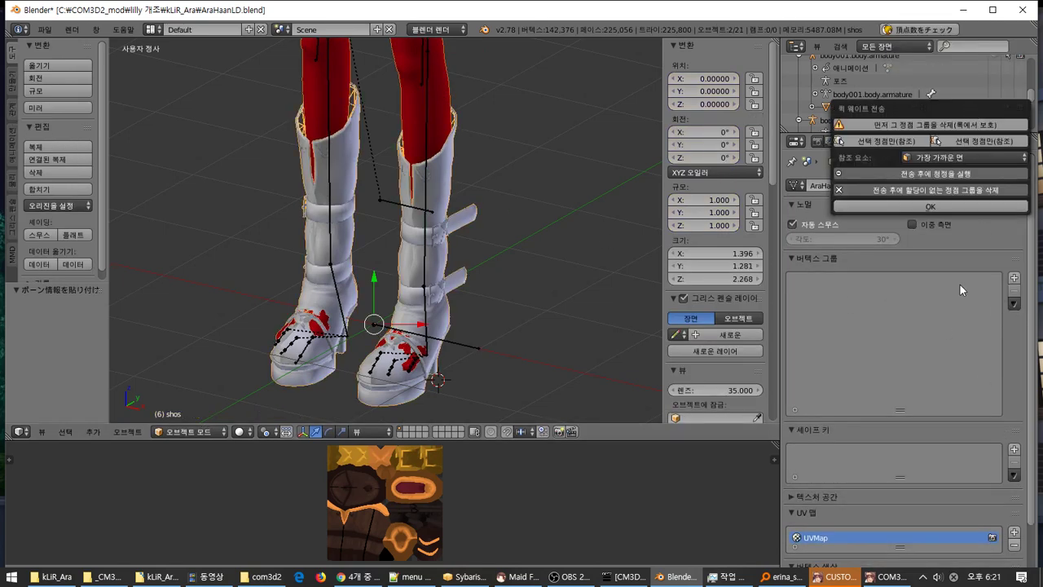
click(954, 207)
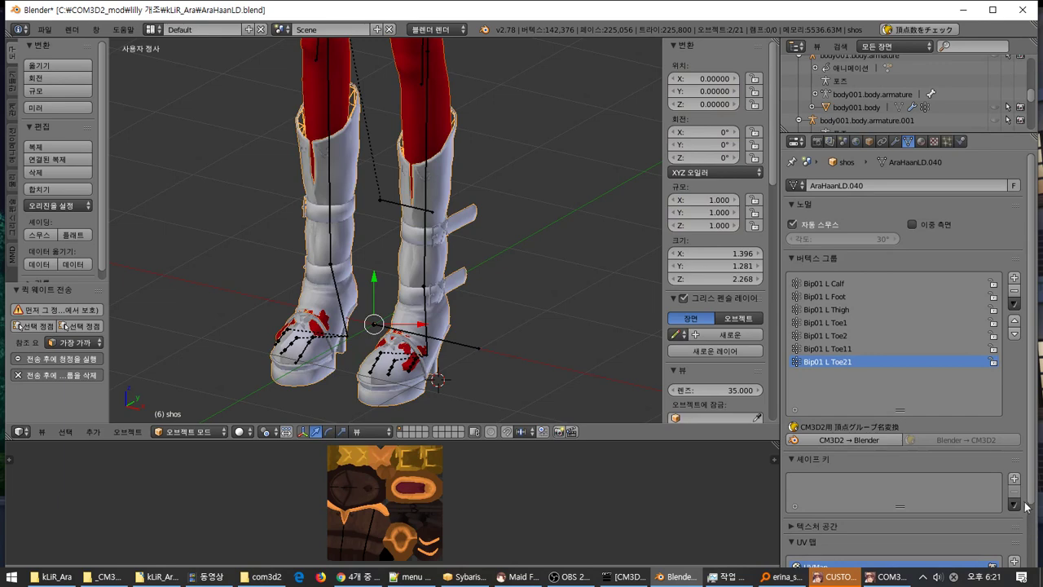
- Quick-transfer the shape keys from the red leg mesh to the shos boots with a reference subdivision of 1
click(1014, 504)
click(937, 378)
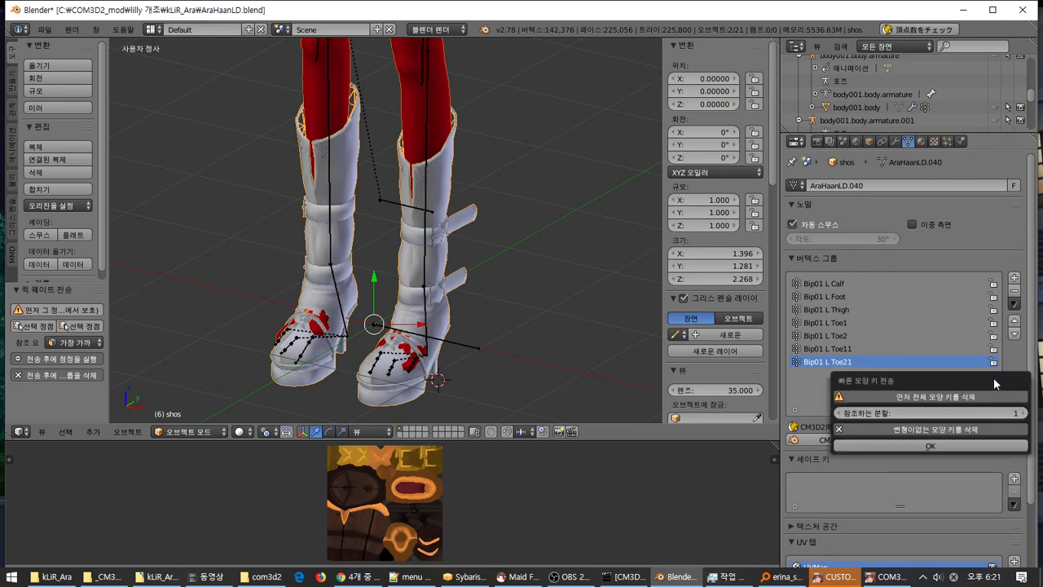
click(883, 446)
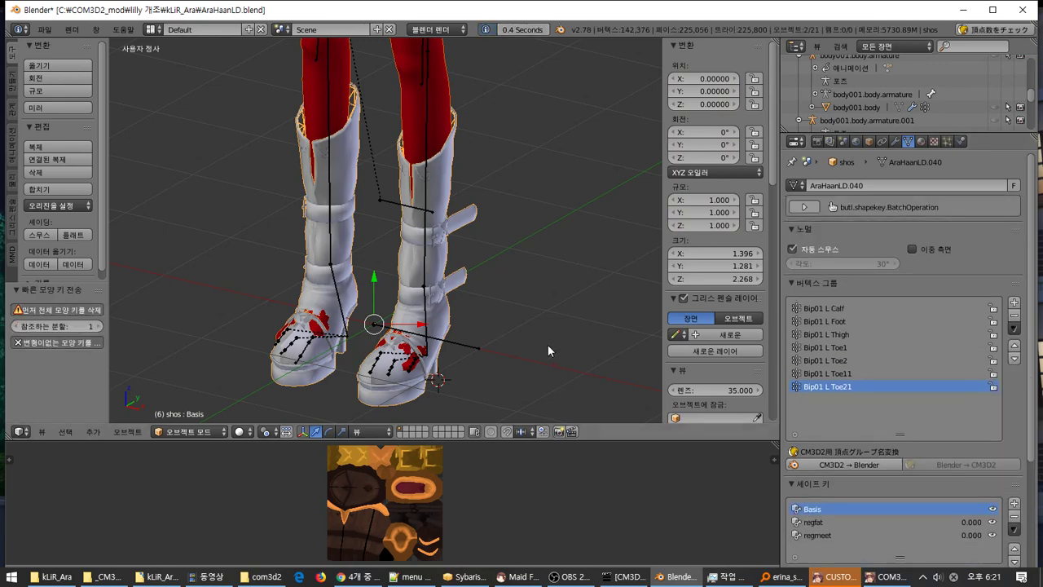
middle_drag(548, 350, 505, 340)
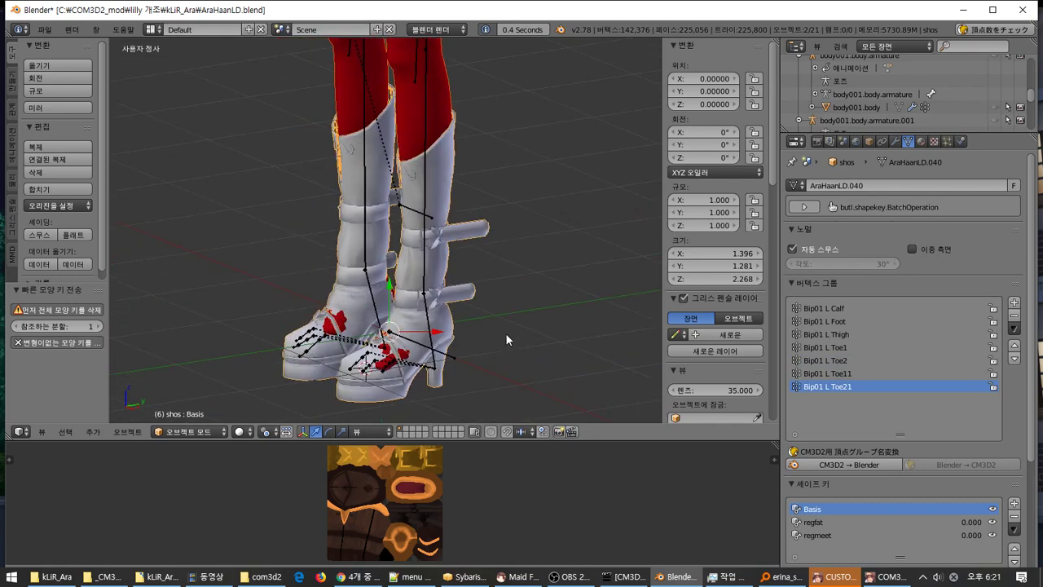
middle_drag(479, 279, 534, 269)
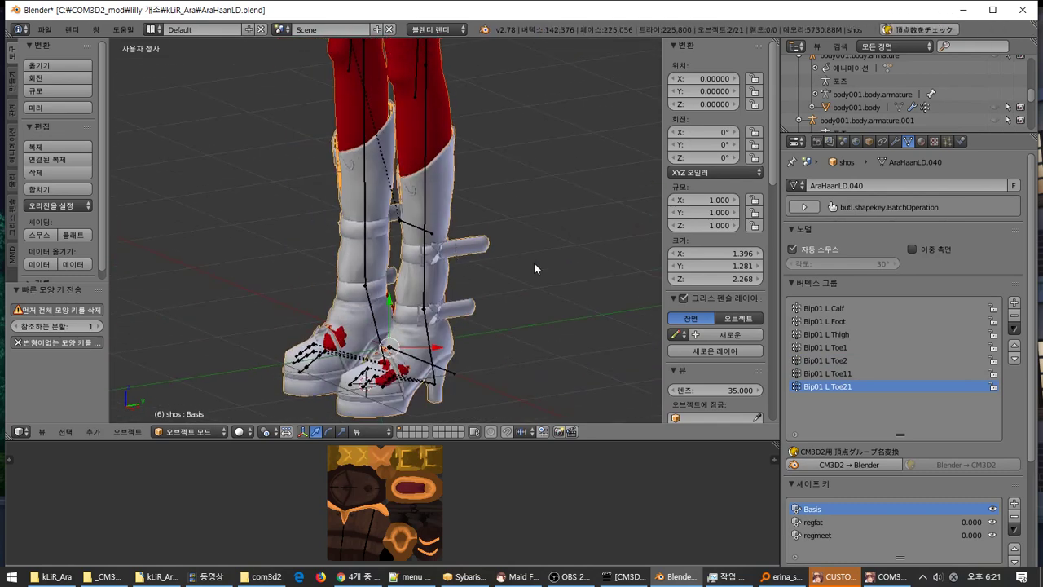
- Switch to Custom Order Maid 3D2 and load the save on page 9 dated 2019.07.14 15:47
click(847, 579)
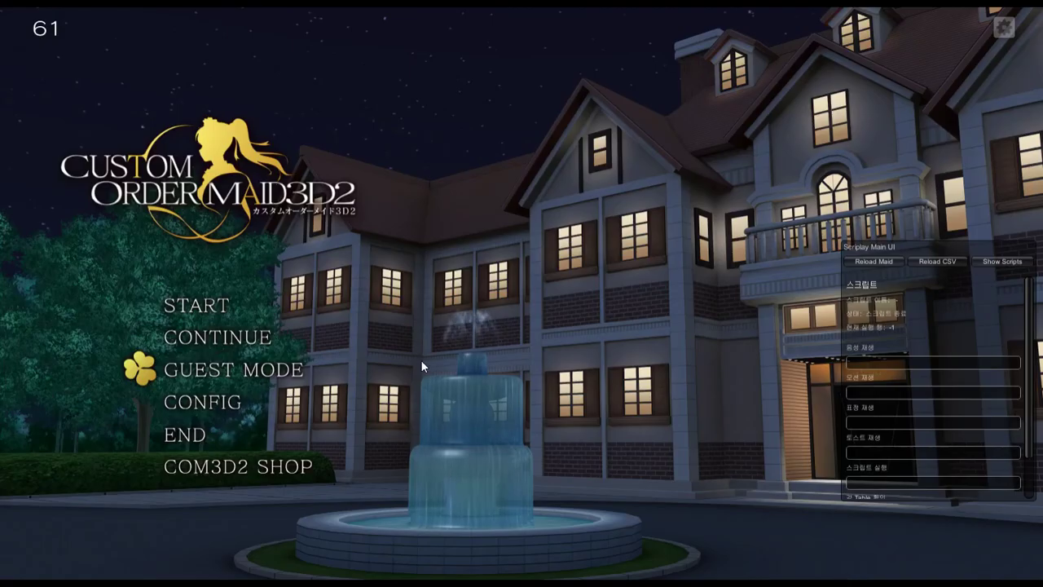
click(256, 340)
click(607, 497)
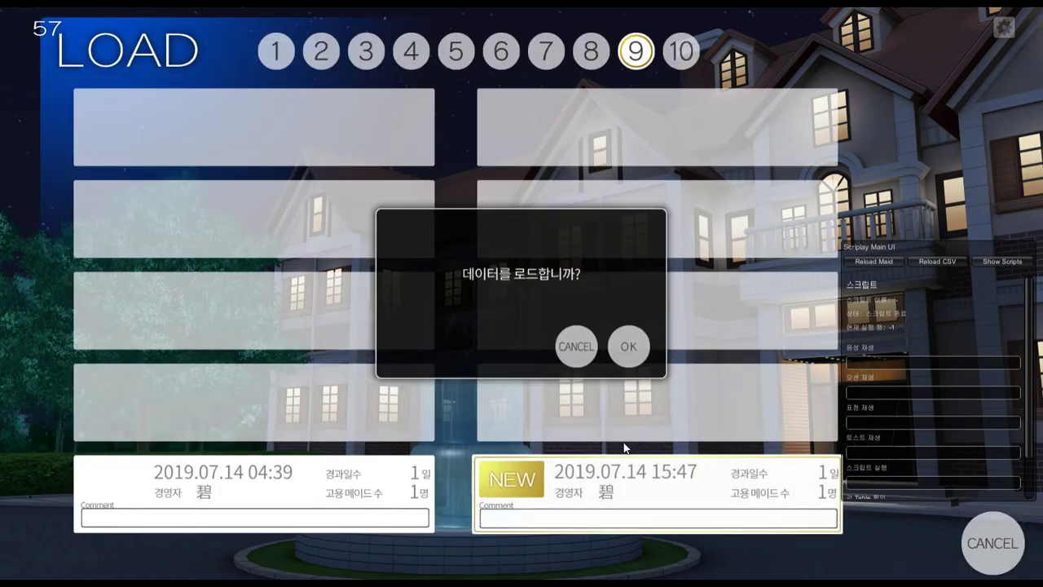
click(639, 345)
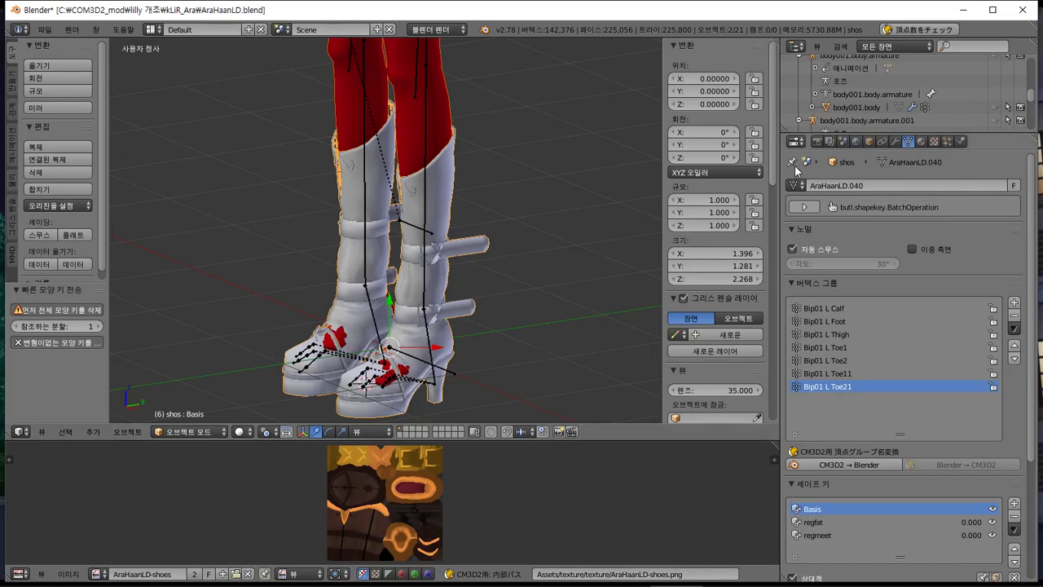
- Switch to Blender and export the shos boots as a CM3D2 model, overwriting AraHaanLD-shoes.model in the kLiR_Ara folder
middle_drag(495, 212, 317, 129)
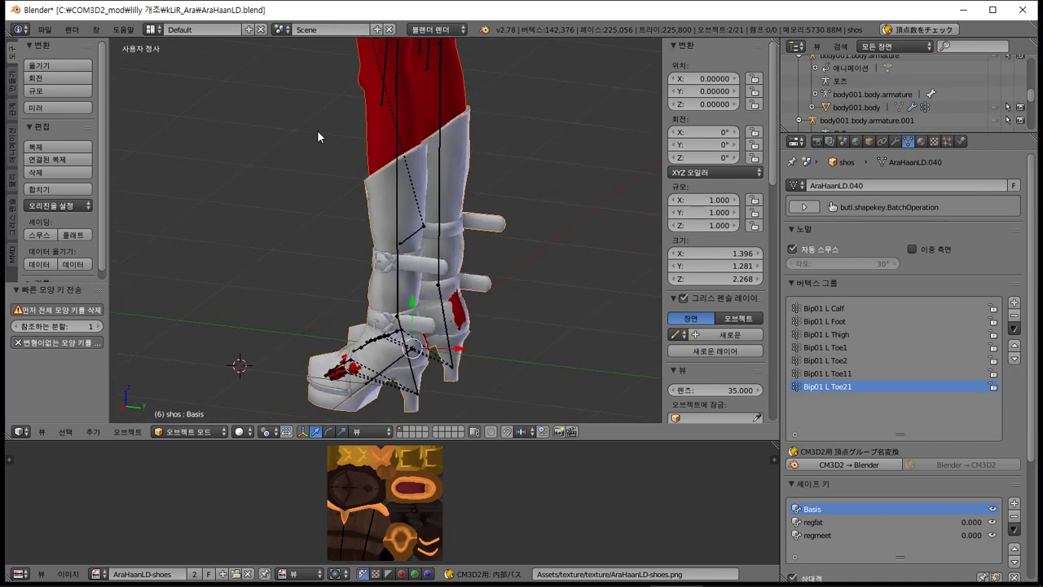
click(52, 32)
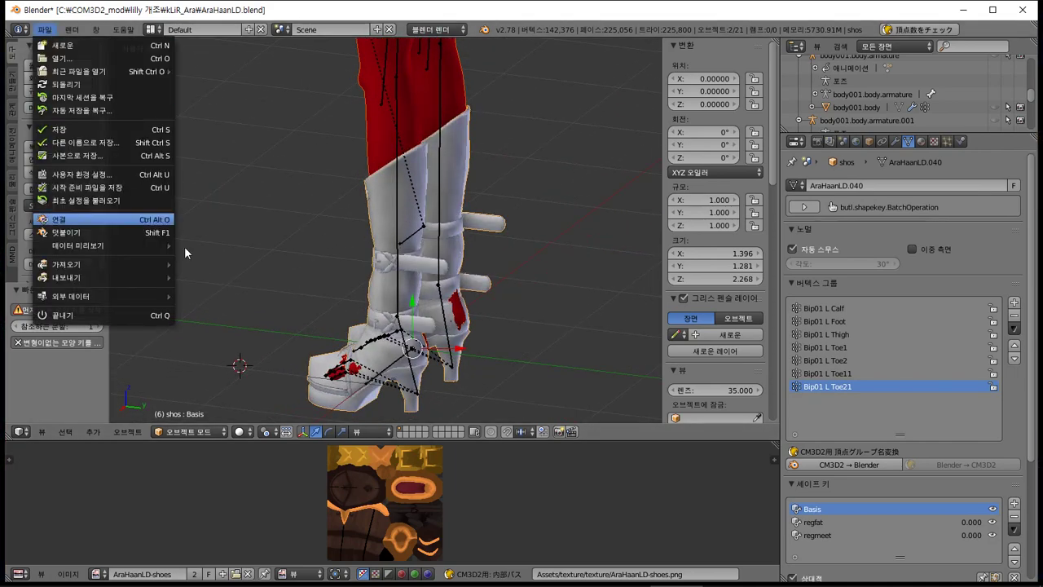
mouse_move(163, 278)
click(279, 394)
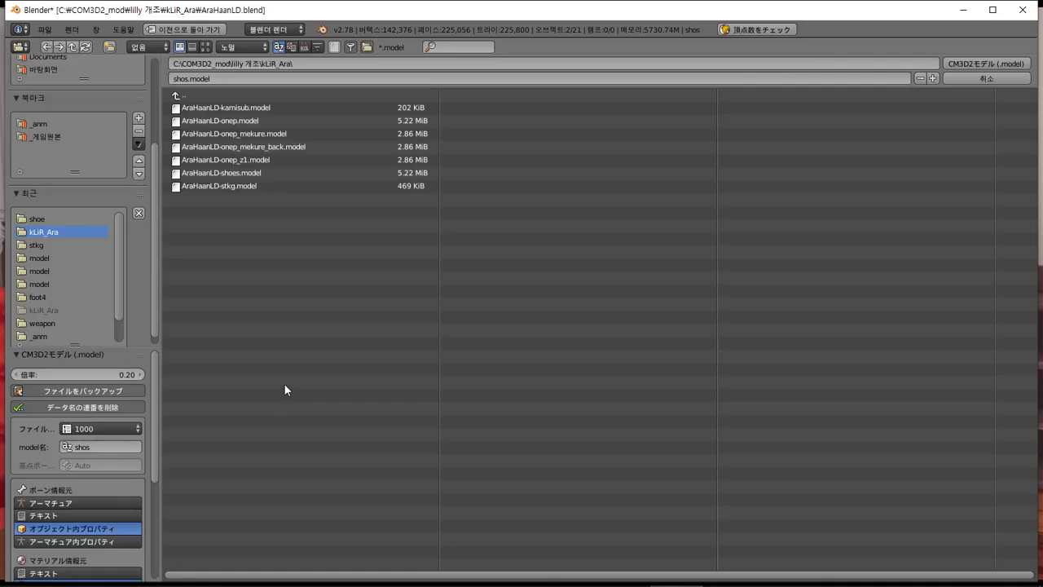
click(319, 174)
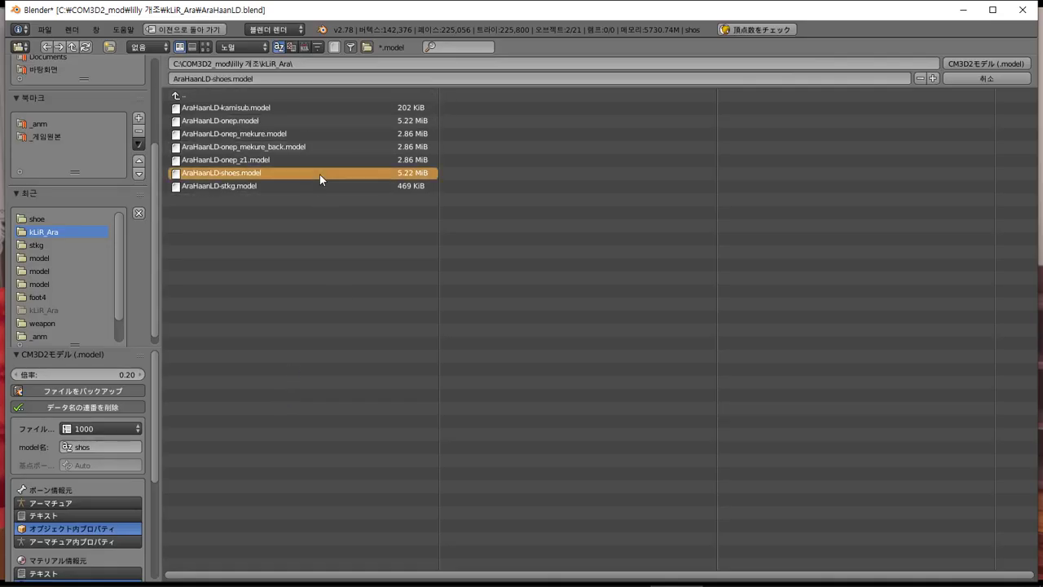
click(1011, 60)
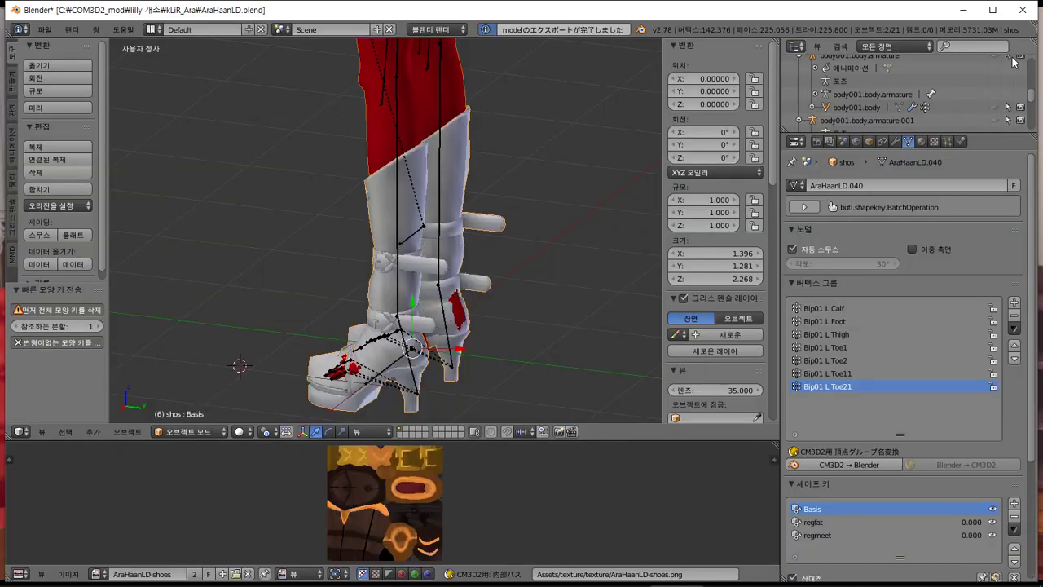
- Import AraHaanLD-shoes.model from the kLiR_Ara folder as a CM3D2 model
click(39, 29)
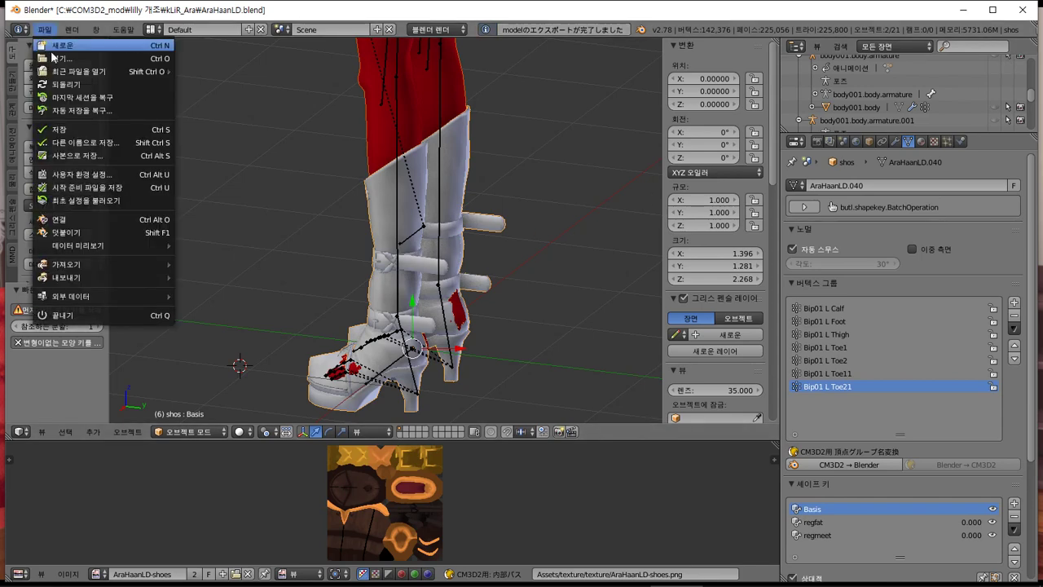
mouse_move(99, 266)
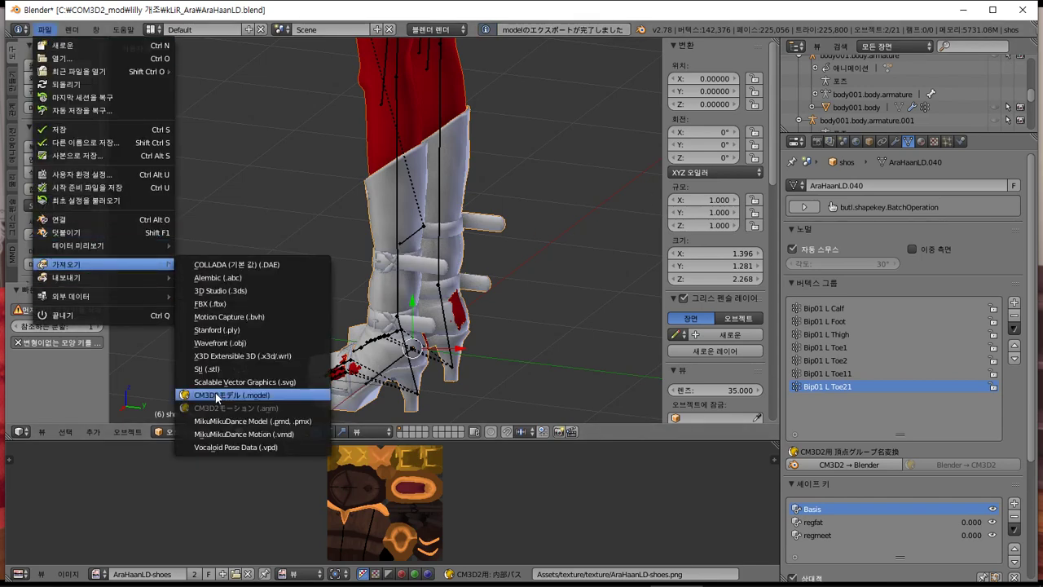
click(214, 394)
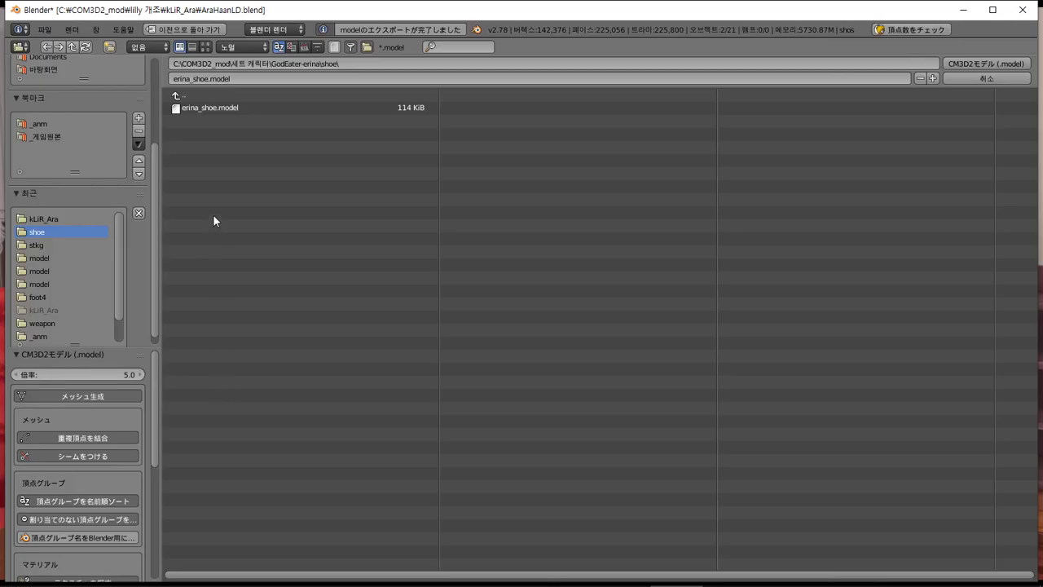
click(62, 220)
click(264, 172)
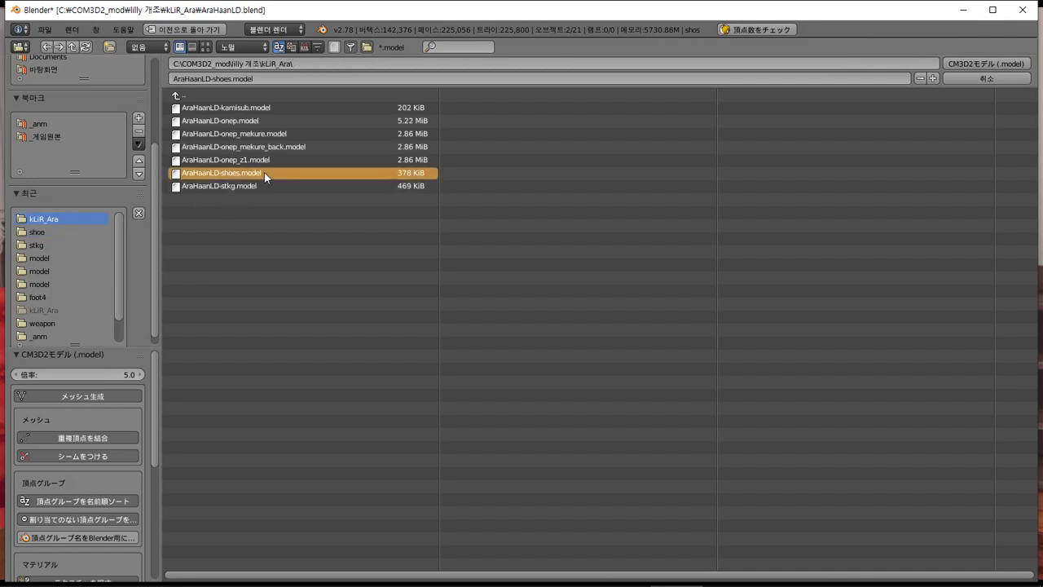
double_click(264, 172)
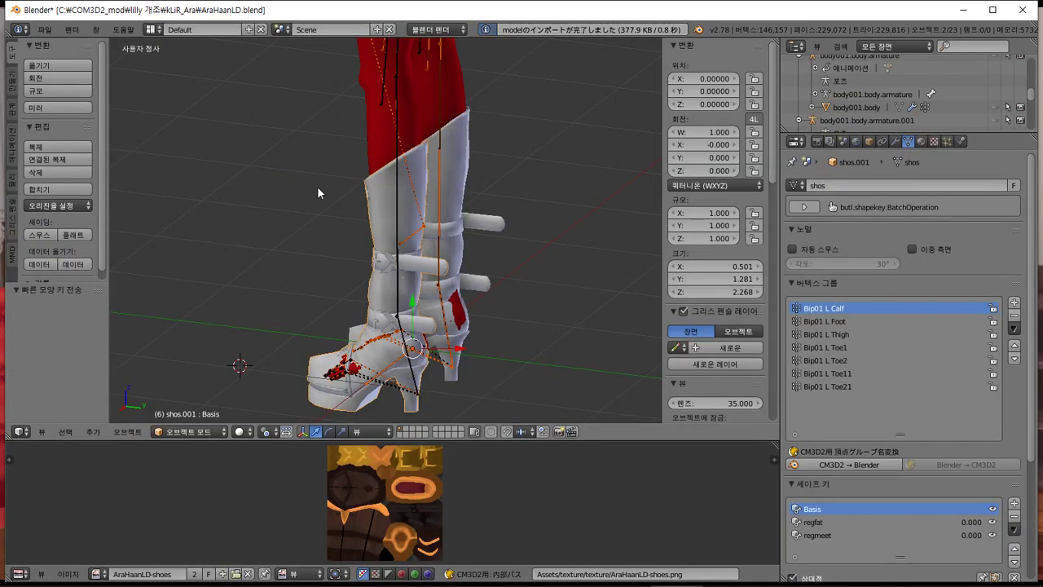
- Move the imported boot and its armature aside to inspect them, and delete both
key(g)
click(502, 200)
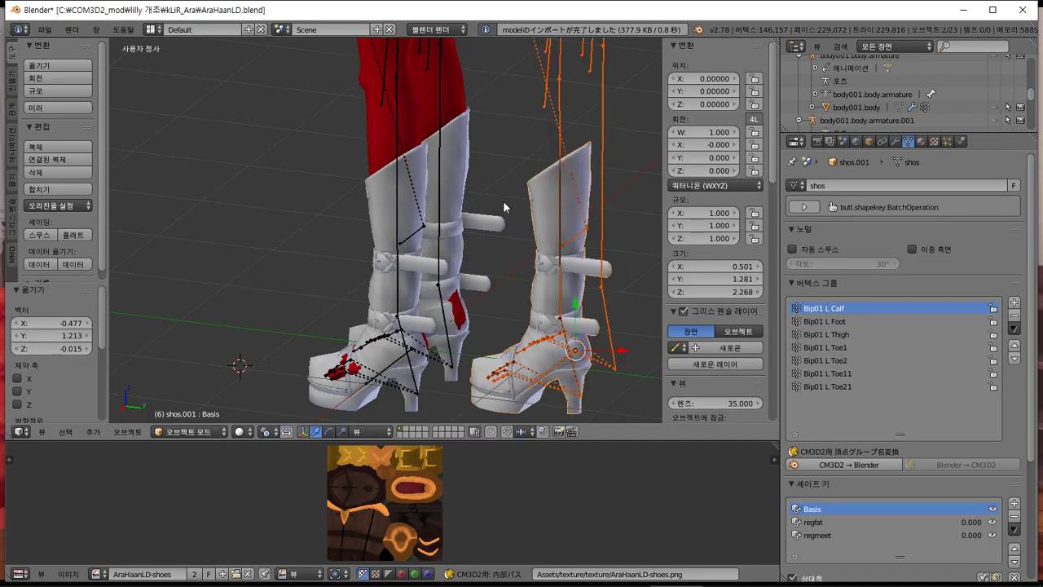
key(x)
click(546, 201)
- Select the original shos boots and convert their vertex group names from CM3D2 to Blender format
middle_drag(405, 247, 469, 242)
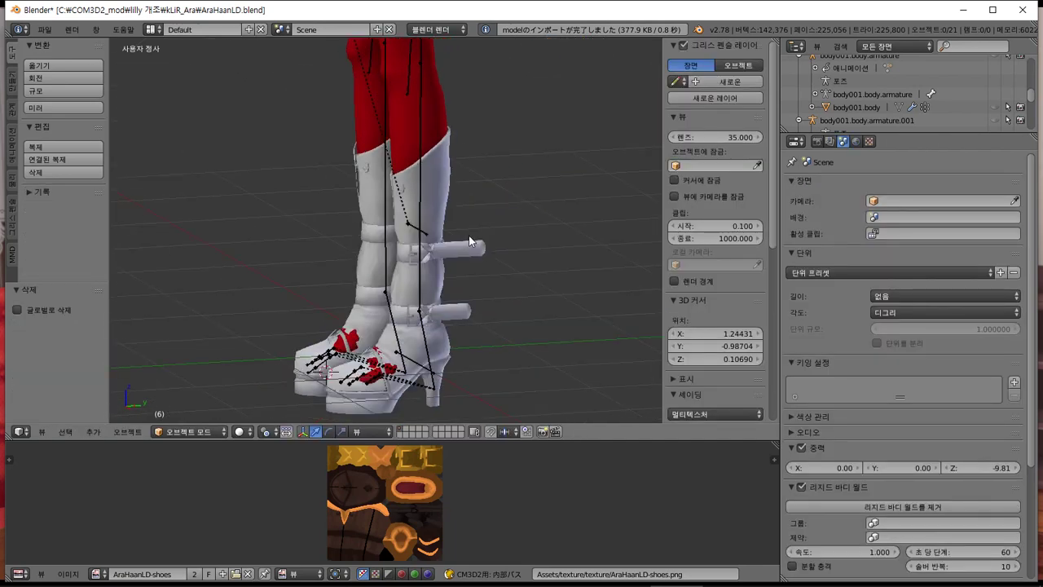
key(KP_1)
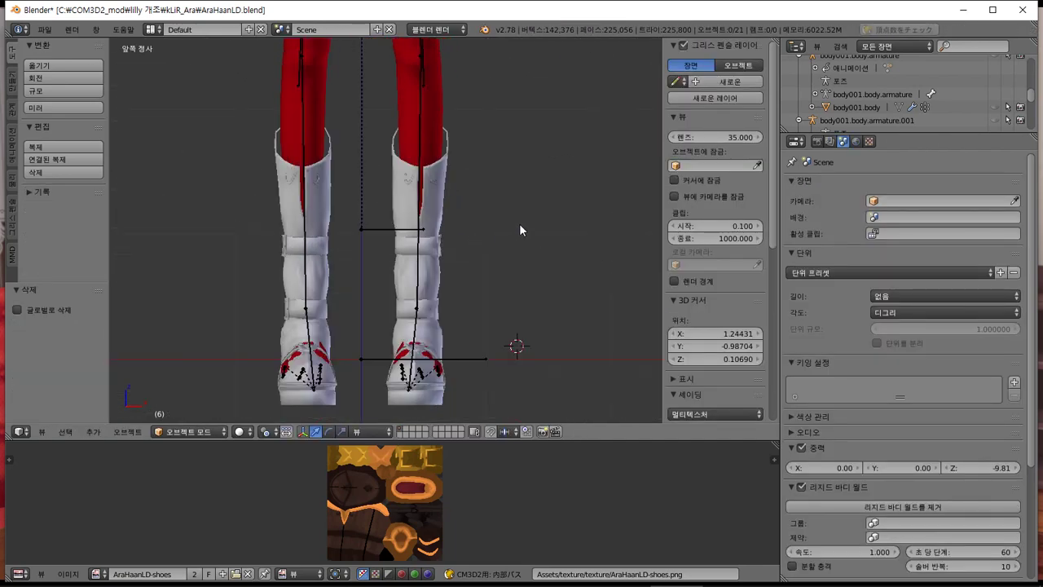
right_click(425, 192)
right_click(441, 228)
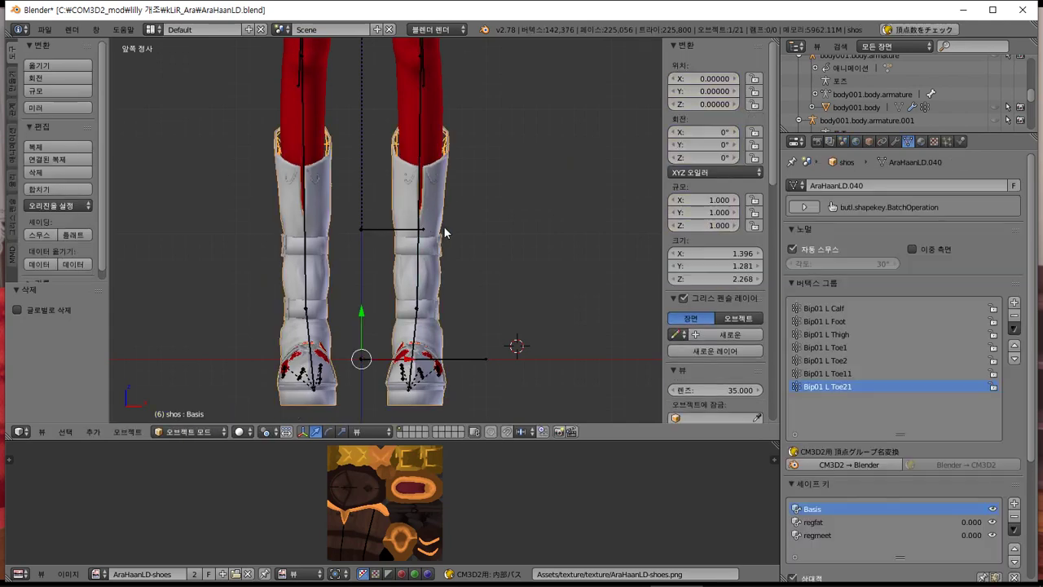
click(870, 467)
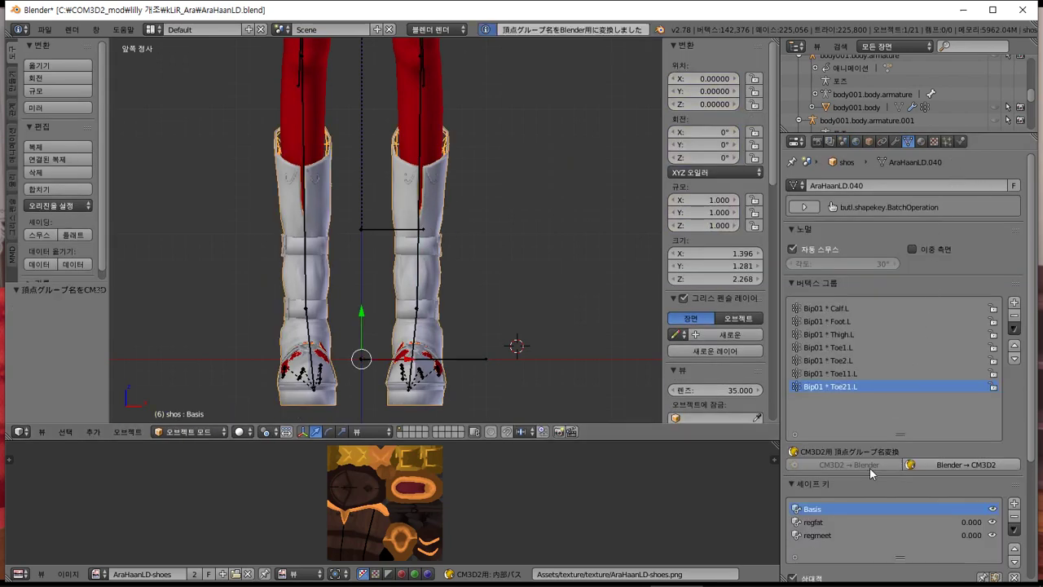
- Force-apply the boots' Mirror modifier with a CM3D2 normal blend rate of 0
click(870, 141)
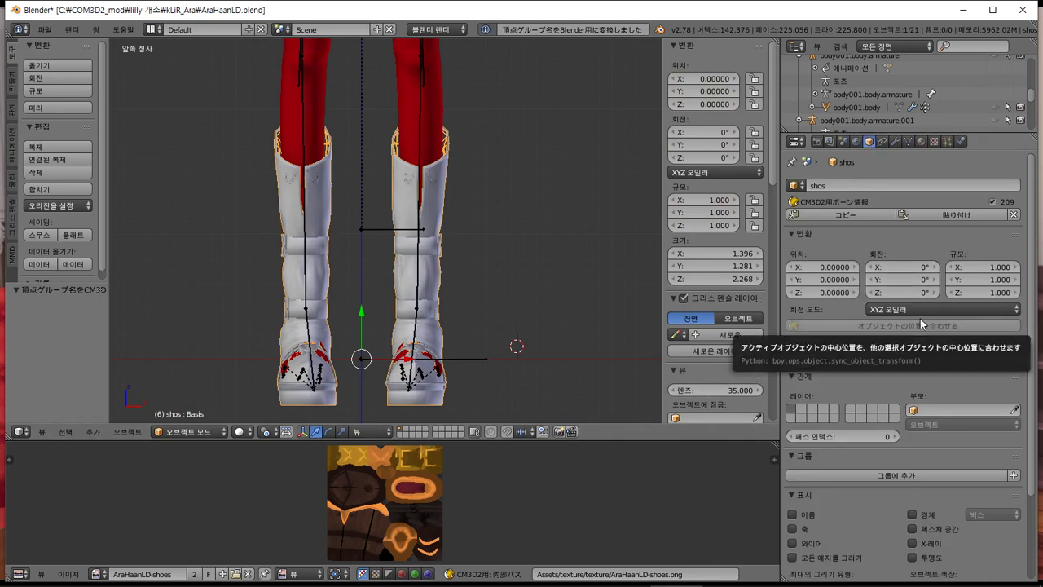
scroll(920, 319, down, 1)
click(894, 142)
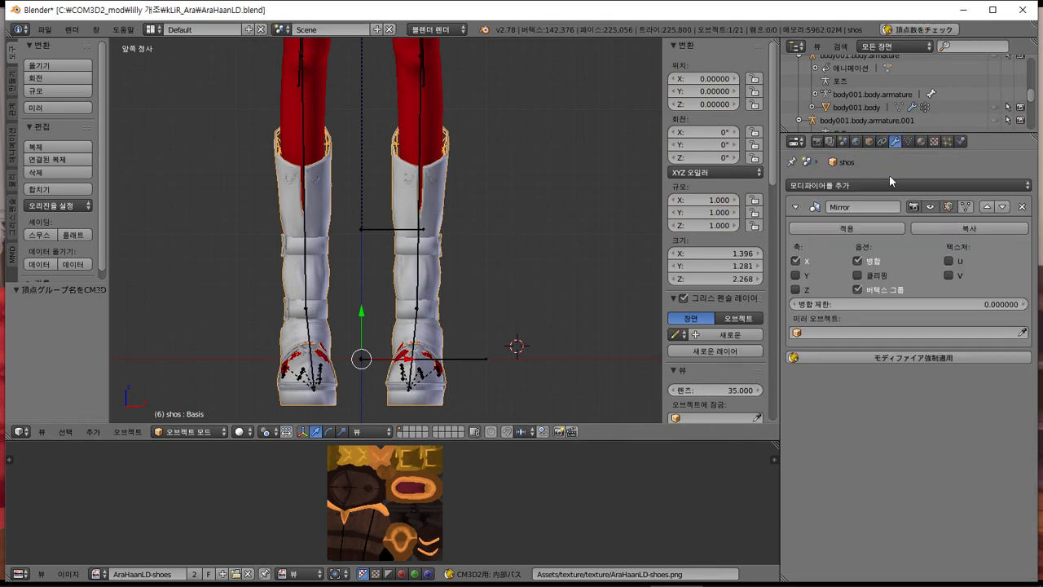
click(881, 356)
click(890, 371)
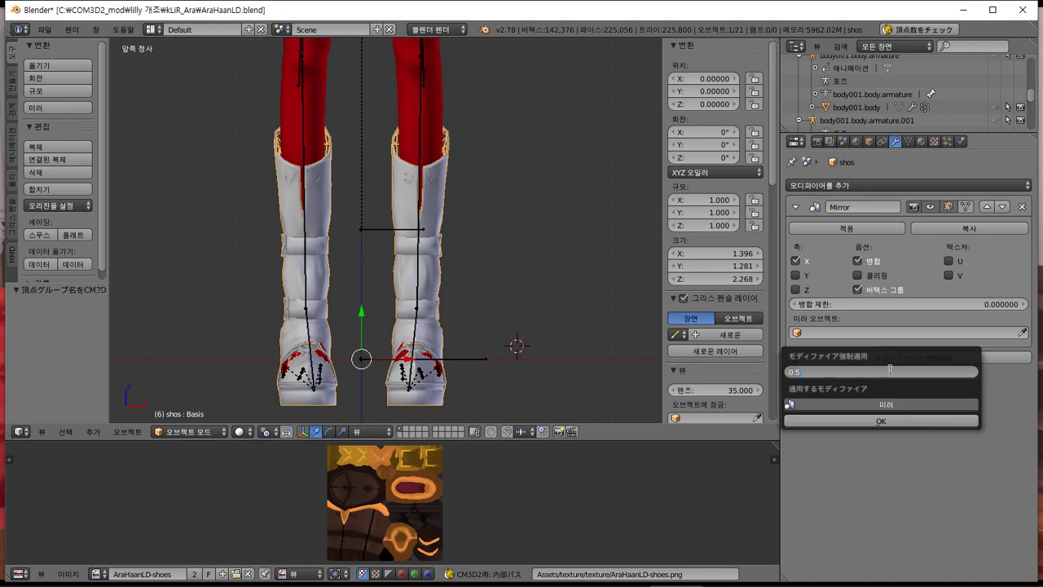
text(0)
key(Return)
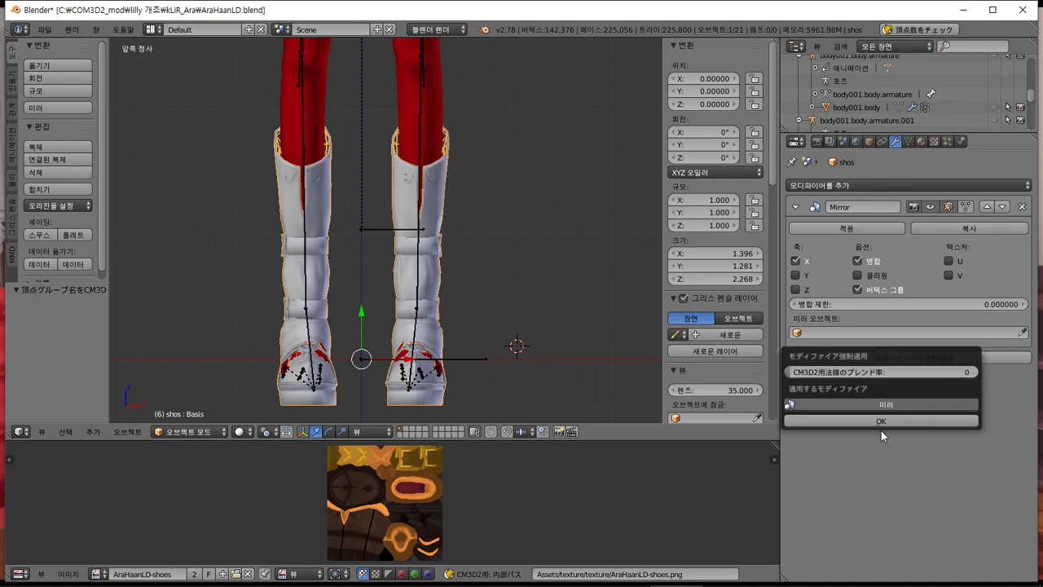
click(880, 416)
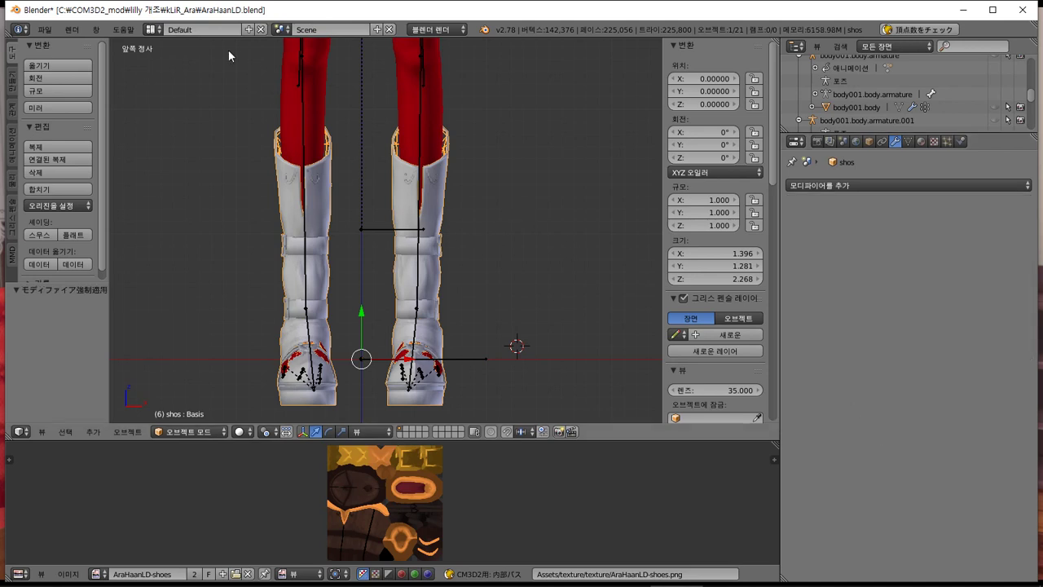
- Export the mirrored boots as a CM3D2 model, overwriting AraHaanLD-shoes.model in the kLiR_Ara folder, and copy its file name
click(45, 37)
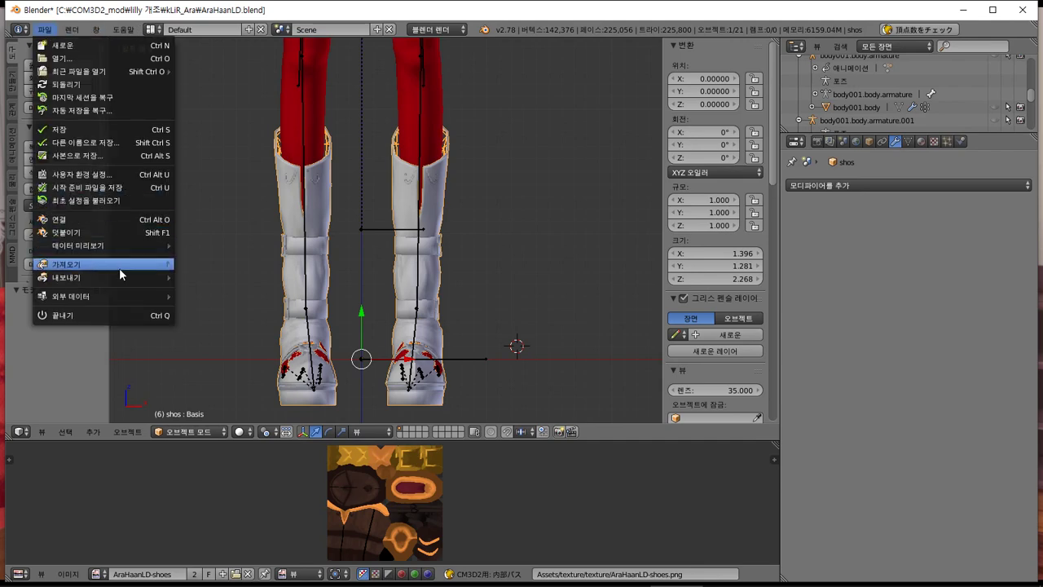
mouse_move(123, 277)
click(232, 395)
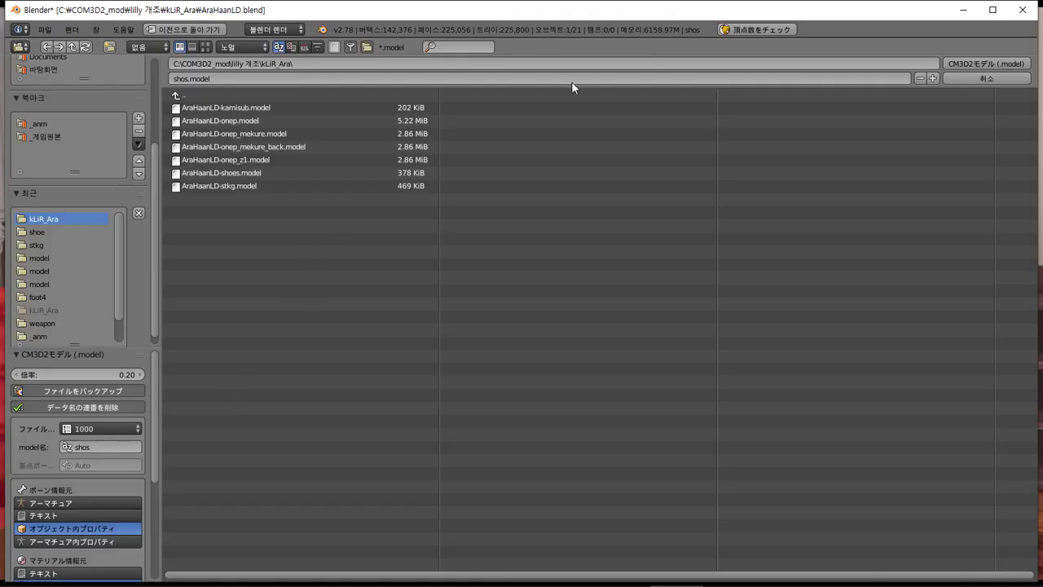
click(308, 172)
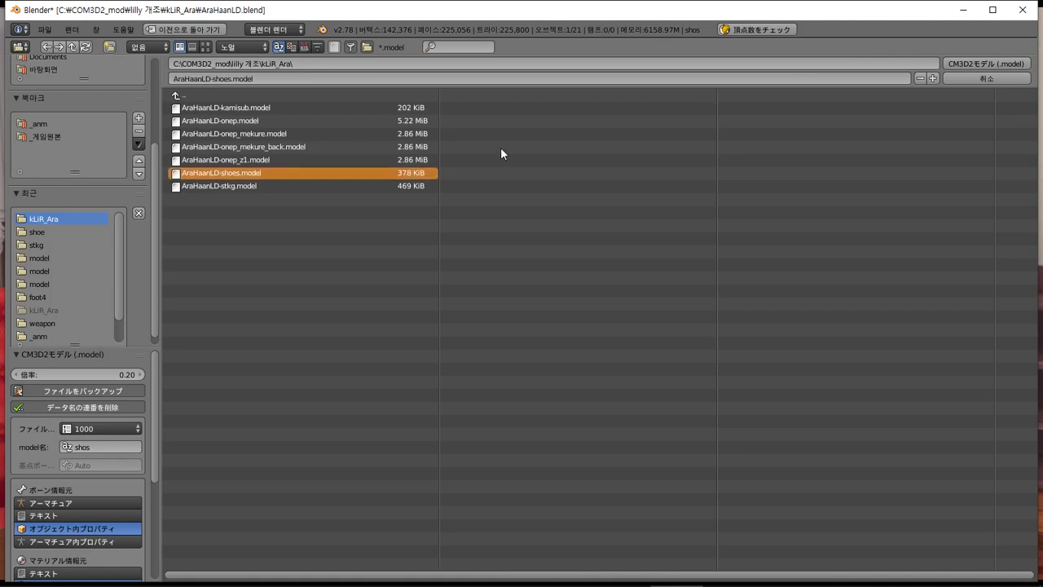
click(212, 79)
key(ctrl+c)
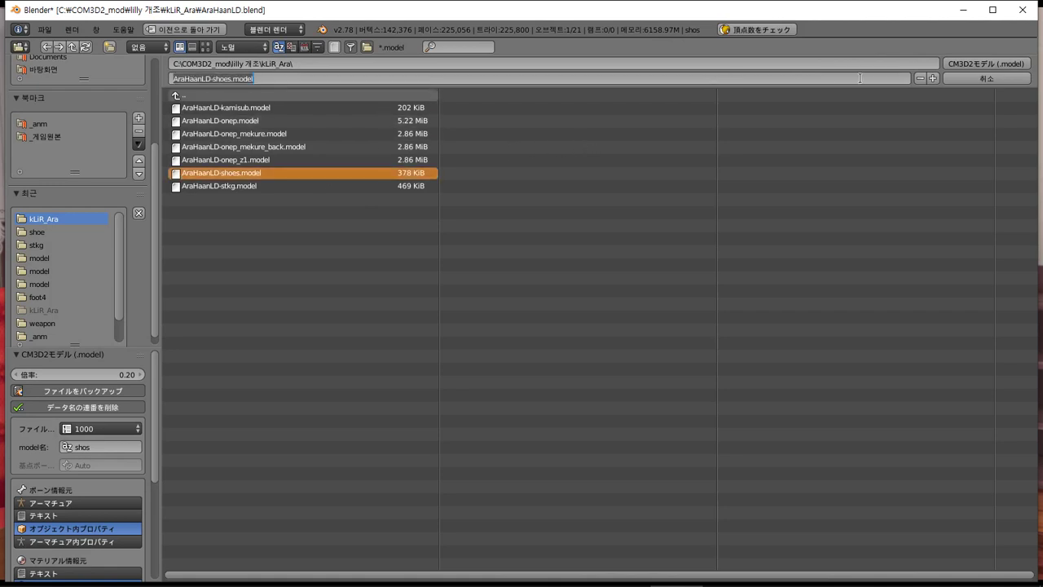
click(998, 63)
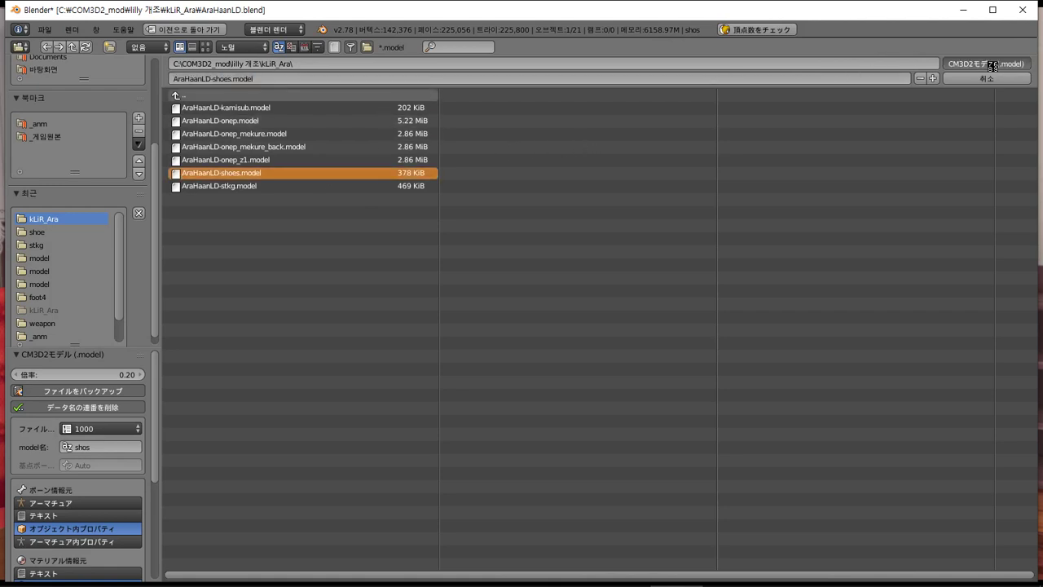
click(992, 65)
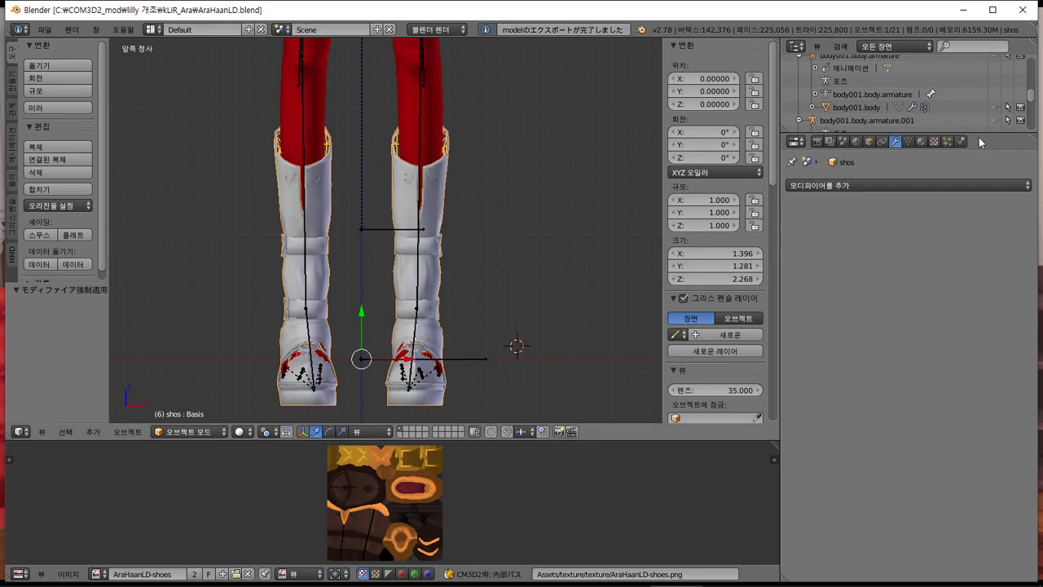
- Rename the shos object to AraHaanLD-shoes using the copied file name
scroll(966, 111, down, 5)
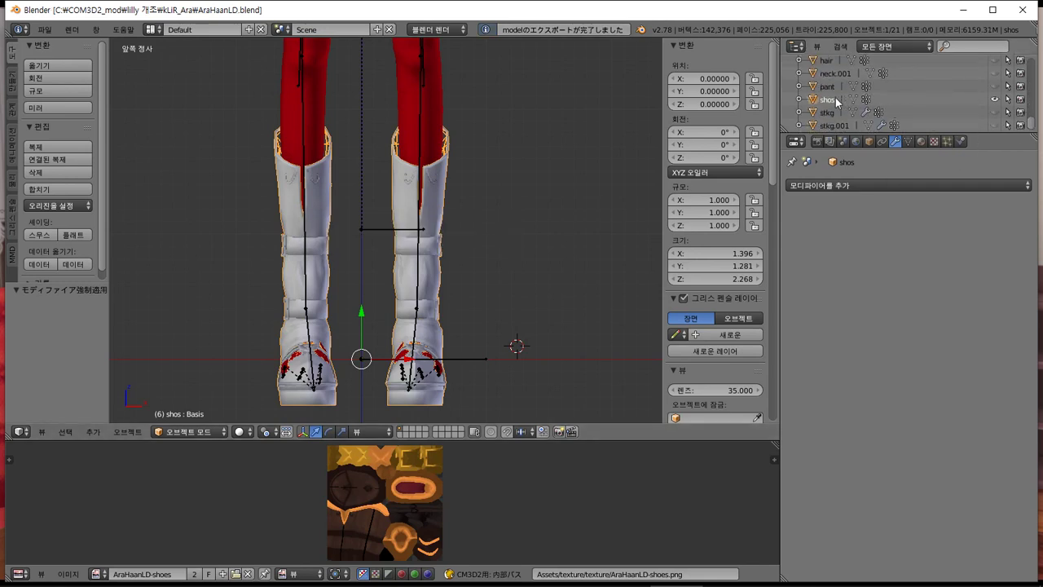
double_click(835, 97)
key(ctrl+v)
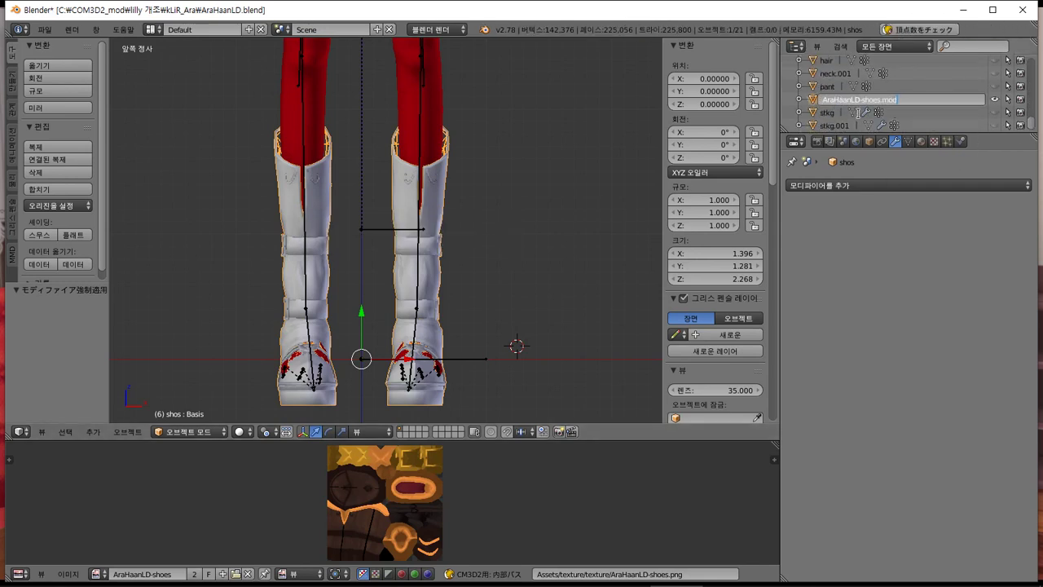
key(Return)
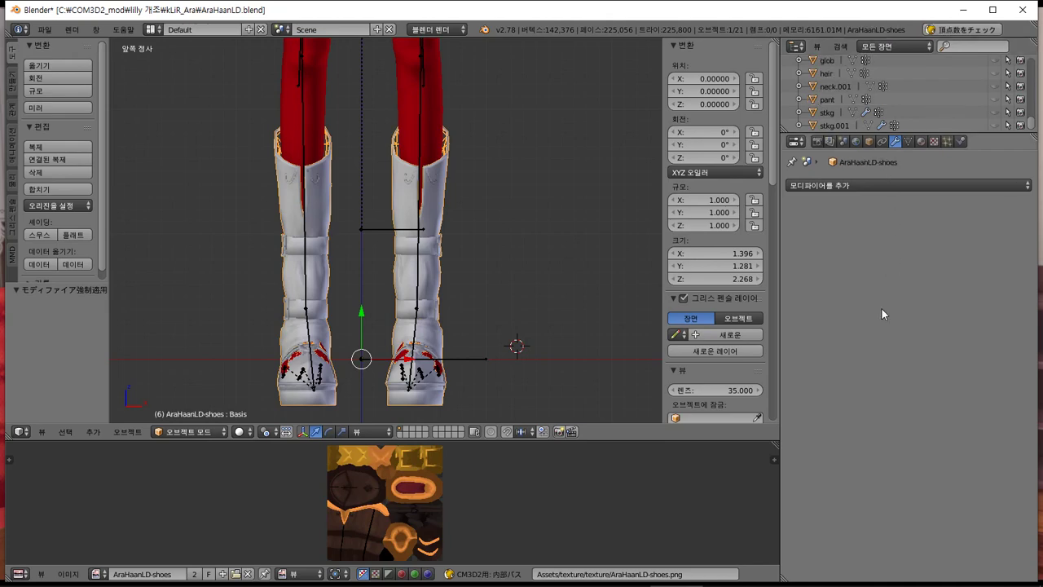
key(alt+Tab)
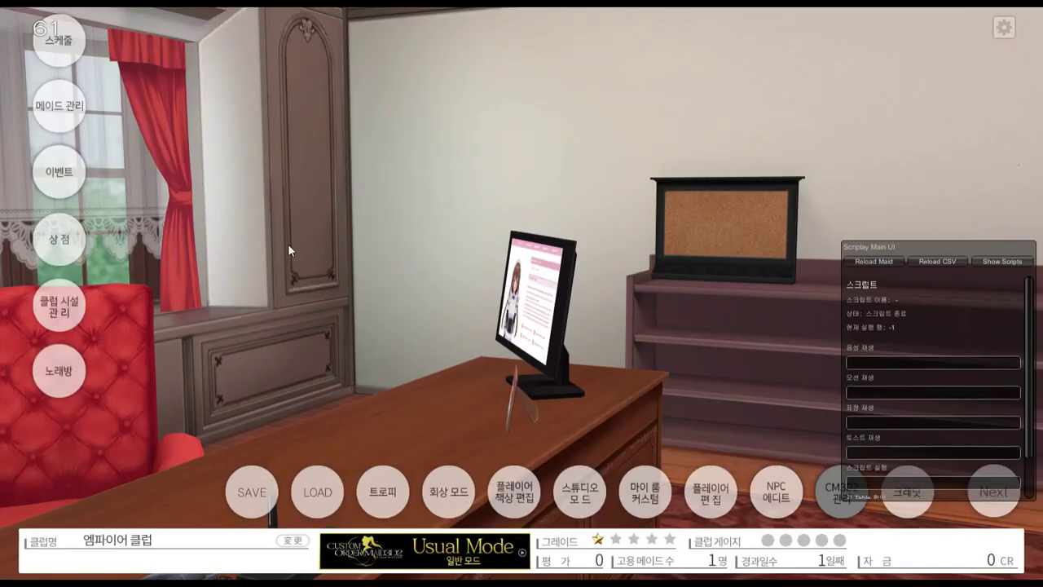
key(alt+Tab)
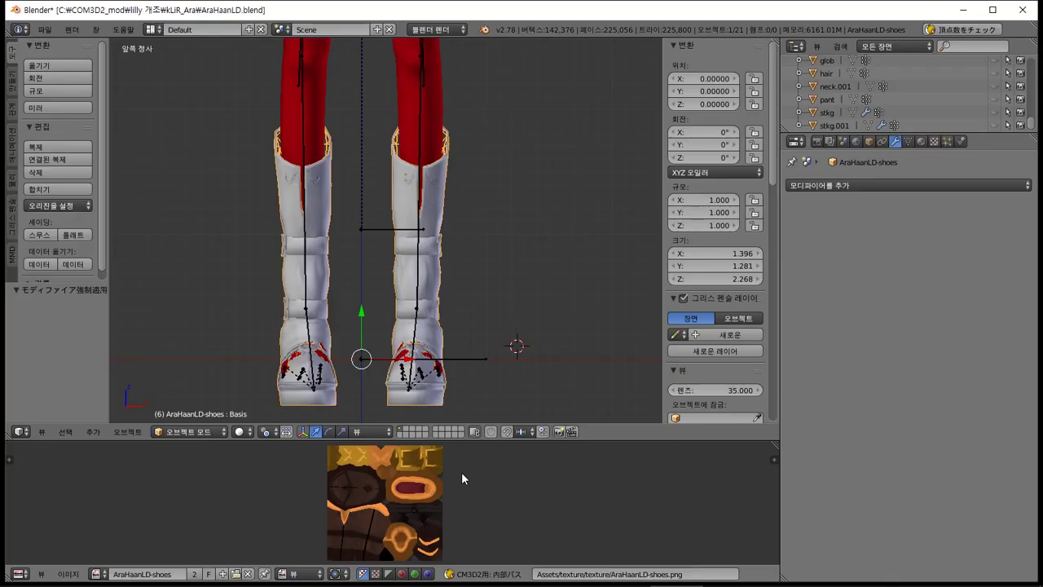
- Render an 80 px CM3D2 menu icon of the boots from an angled front view, using the face textures
middle_drag(529, 271, 457, 290)
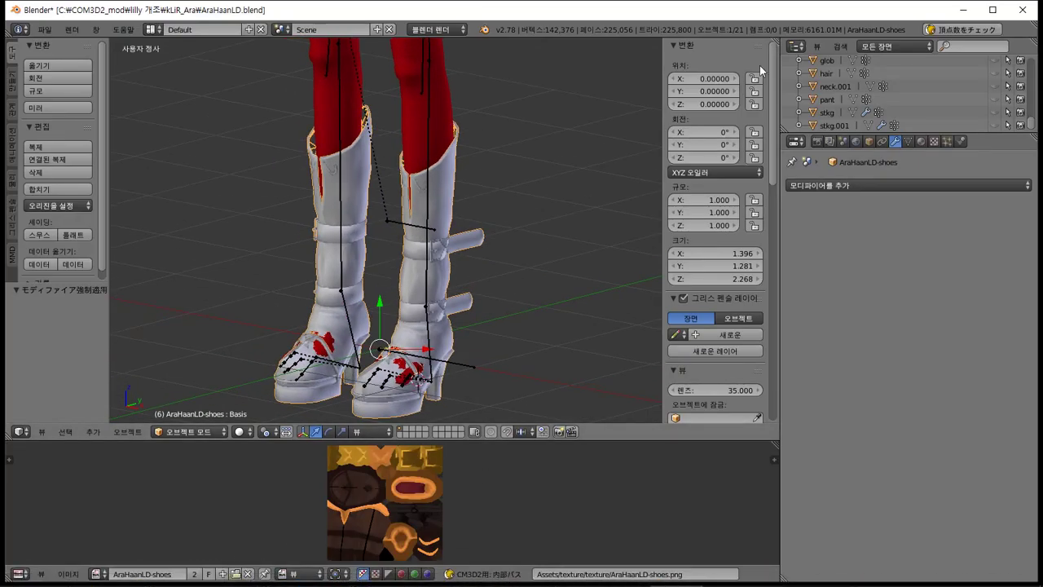
click(816, 143)
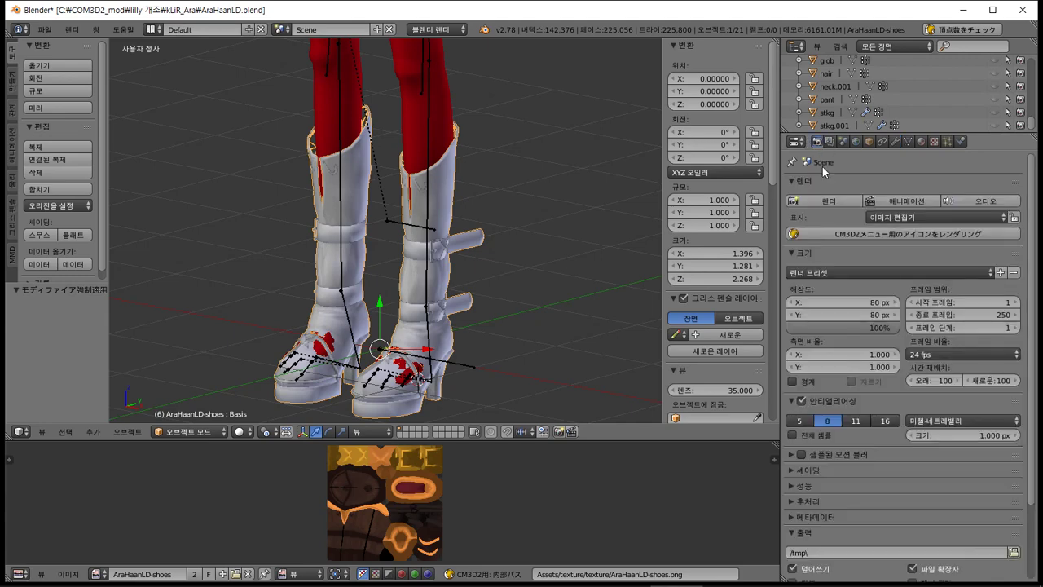
click(896, 234)
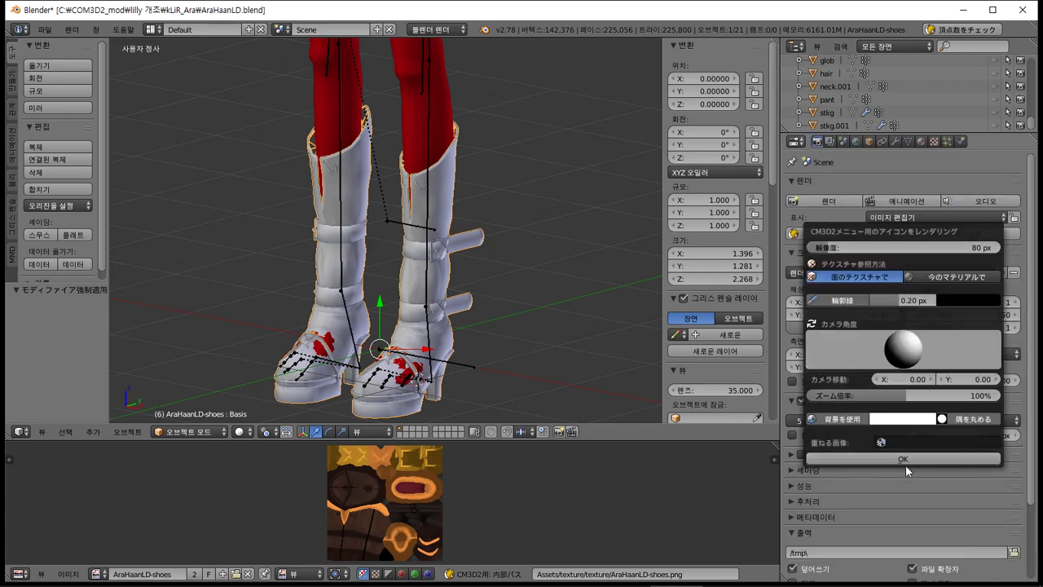
key(Return)
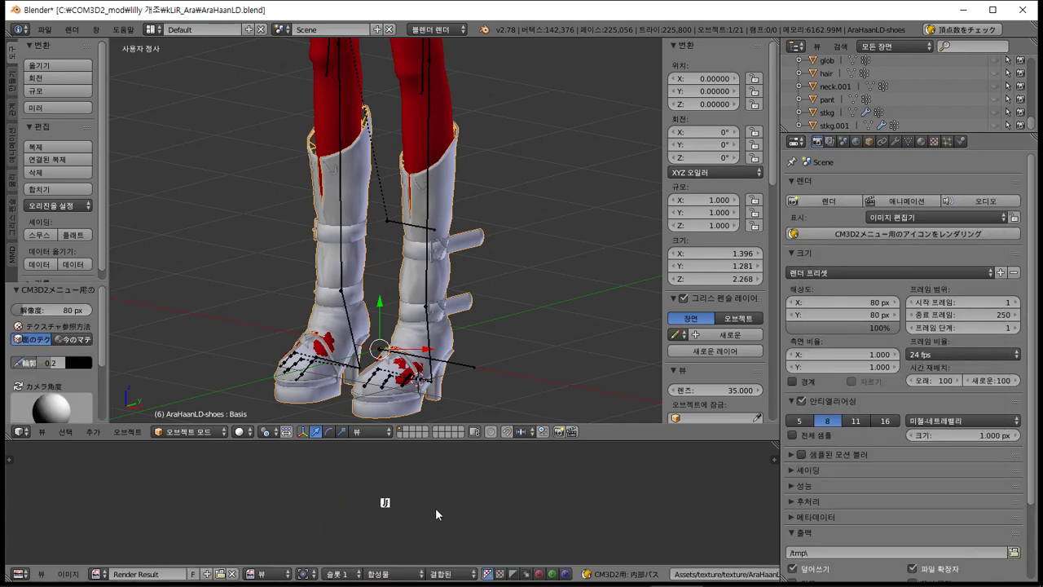
scroll(422, 507, up, 10)
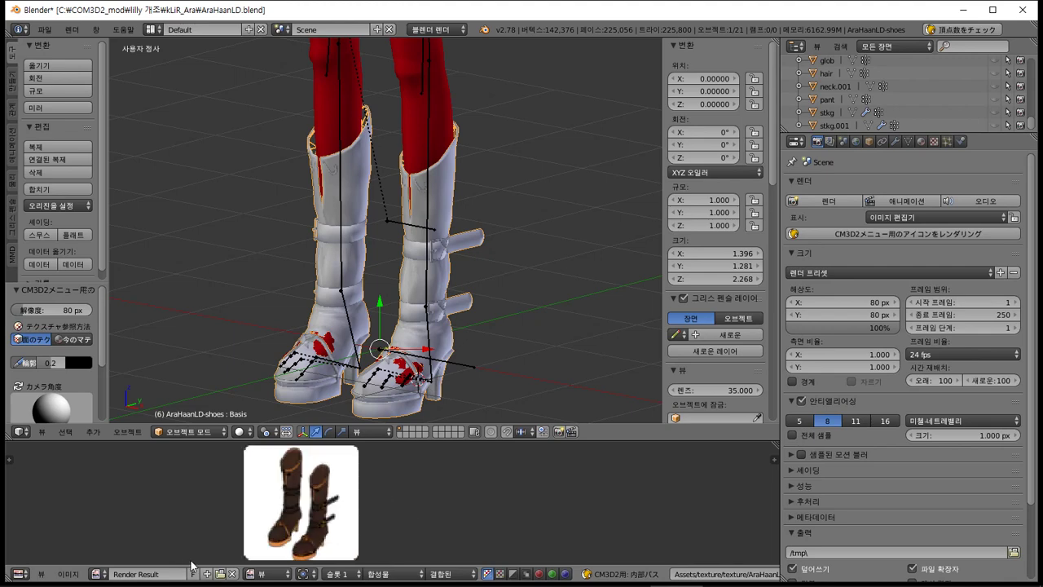
- Save the rendered boots icon as a PNG image in the kLiR_Ara folder
click(68, 574)
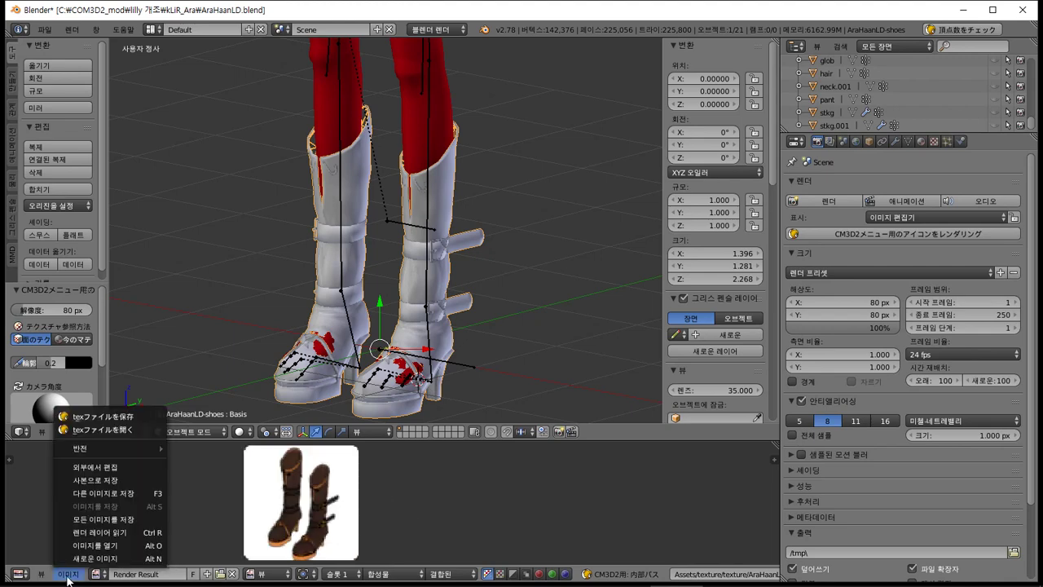
click(120, 489)
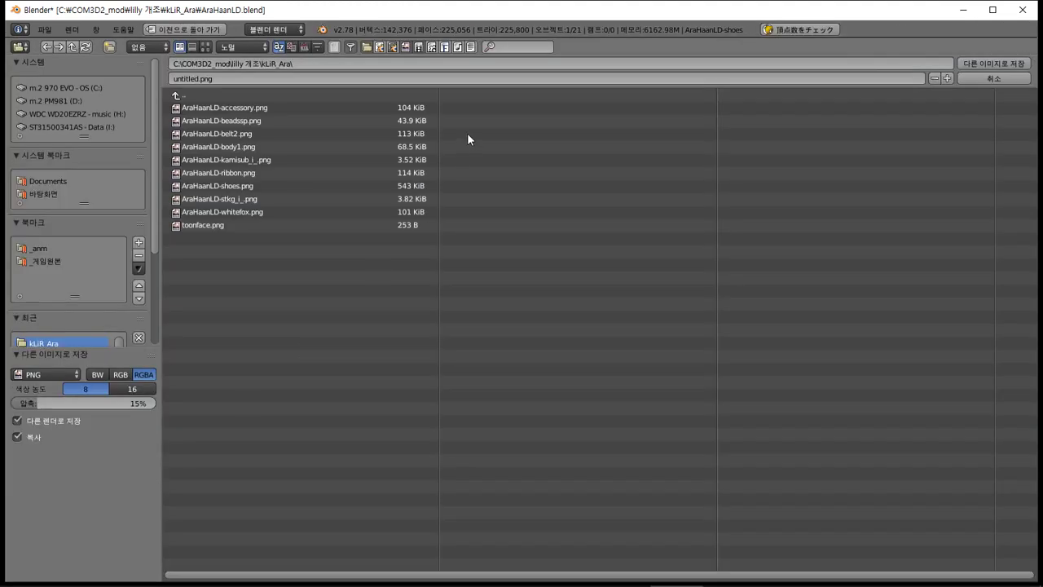
click(970, 65)
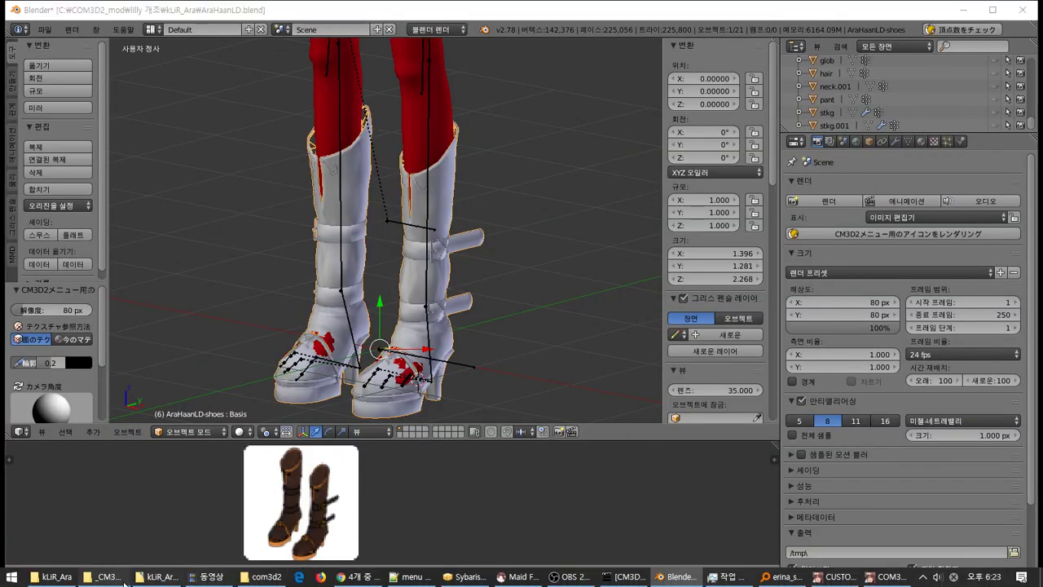
- Rename the rendered icon untitled.png in the kLiR_Ara folder as AraHaanLD-shoes_i_.png
click(104, 576)
click(70, 578)
scroll(662, 447, down, 5)
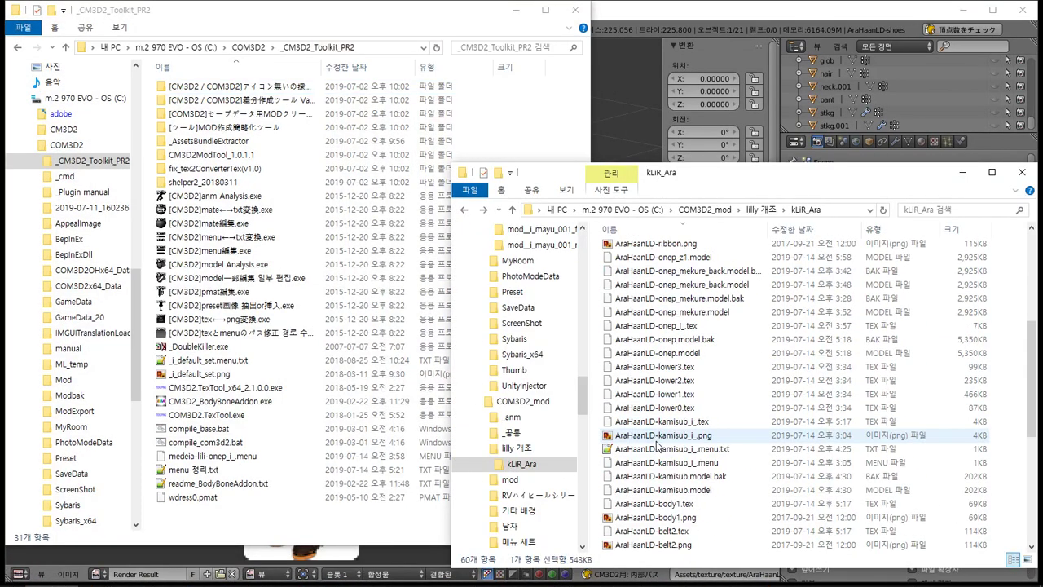
scroll(661, 447, down, 2)
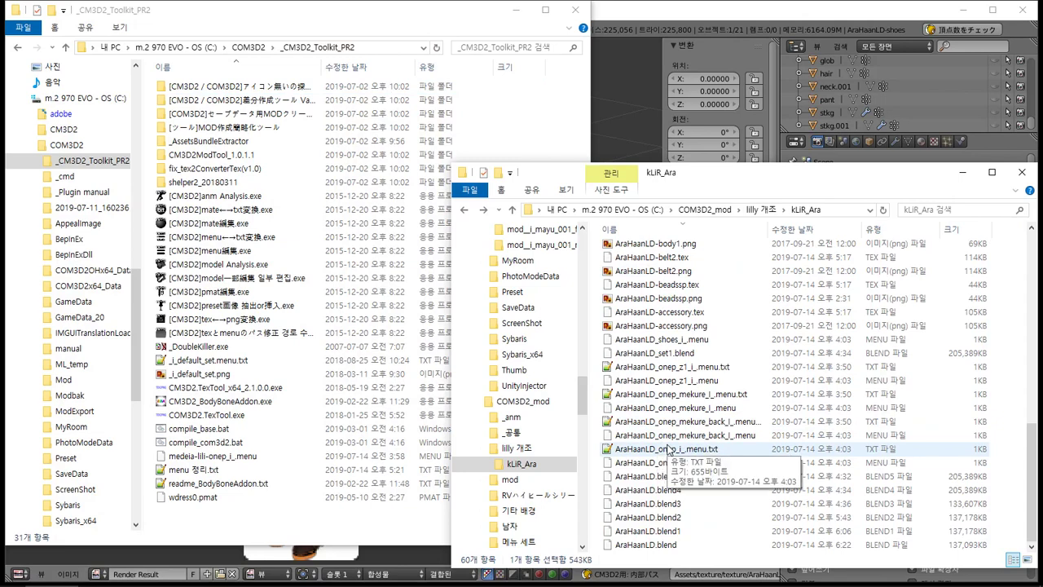
key(Home)
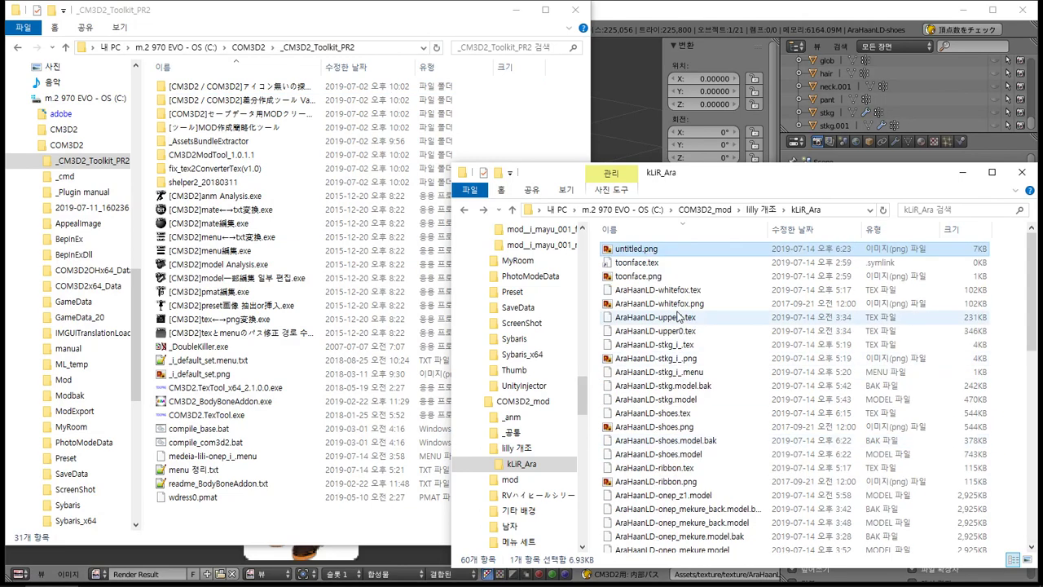
key(F2)
text(AraHaanLD-shoes.model)
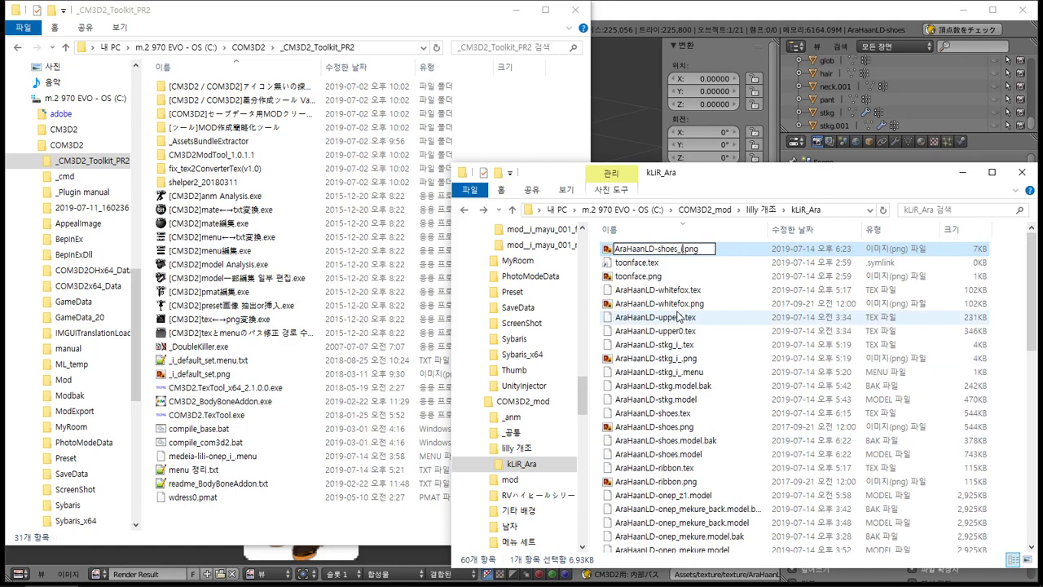
key(Return)
scroll(678, 317, down, 1)
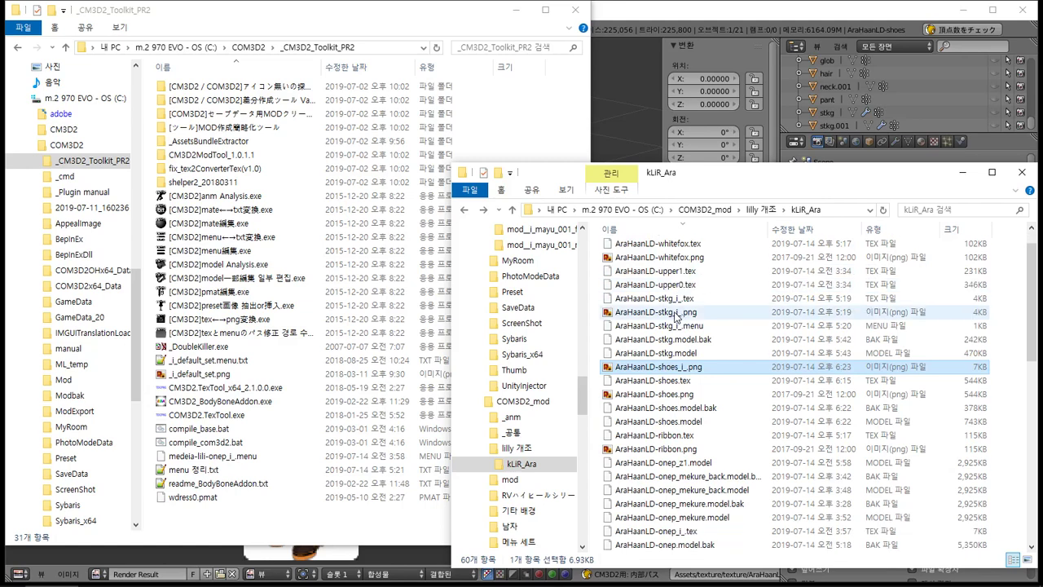
- Convert AraHaanLD-shoes_i_.png to a .tex file with the toolkit's [CM3D2]tex←→png変換.exe
drag(652, 367, 324, 319)
click(396, 323)
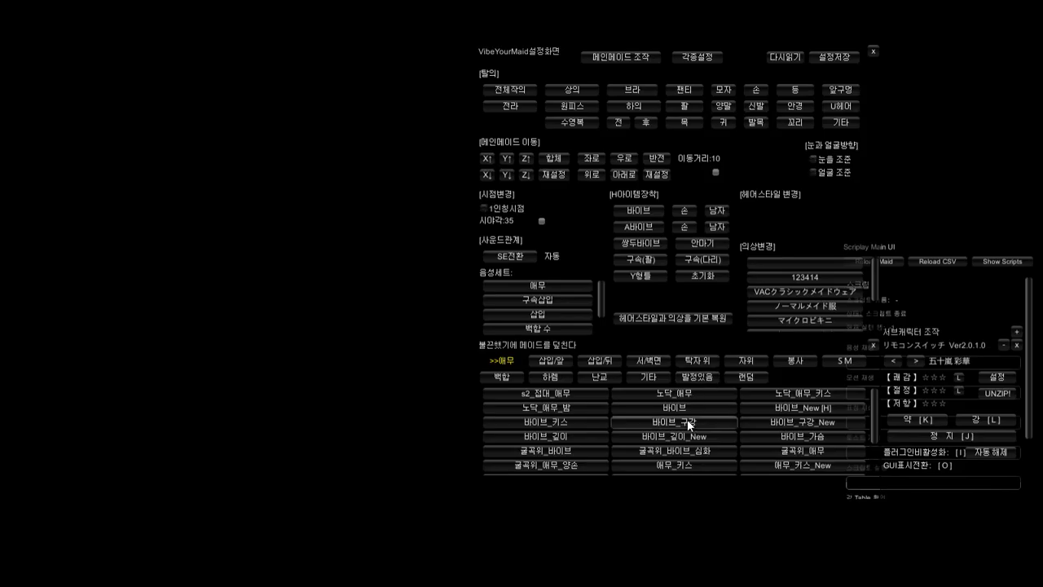
key(alt+Tab)
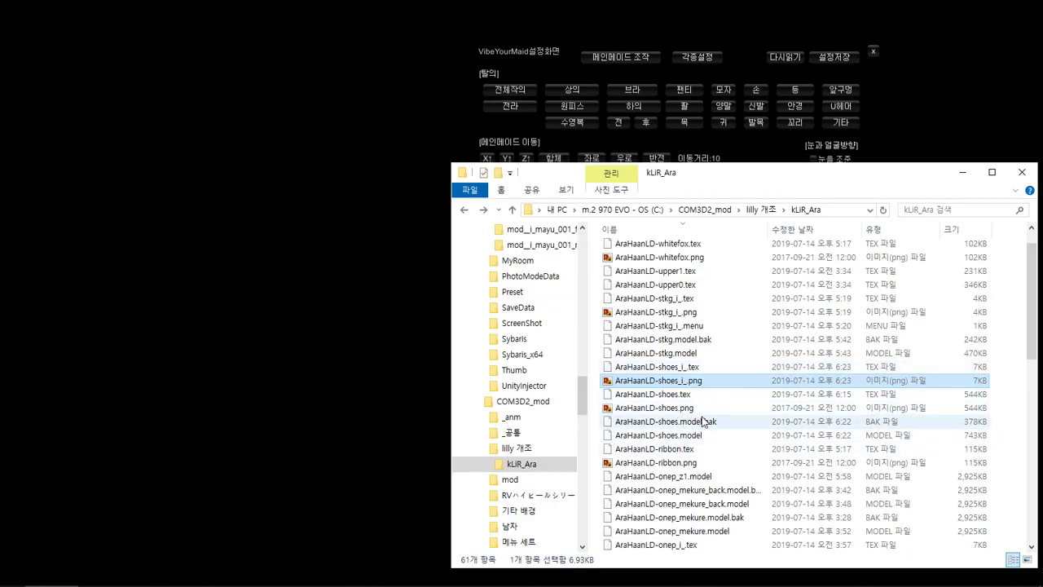
- Convert AraHaanLD_shoes_i_.menu in the kLiR_Ara folder to a text file with [CM3D2]menu←→txt変換.exe
scroll(708, 422, down, 7)
scroll(708, 430, down, 4)
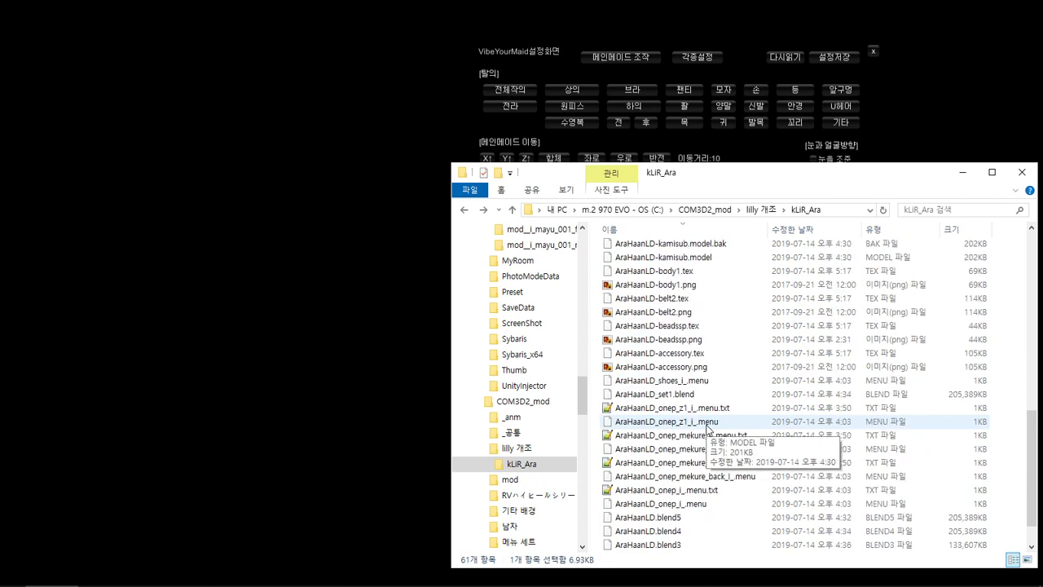
click(683, 381)
key(alt+Tab)
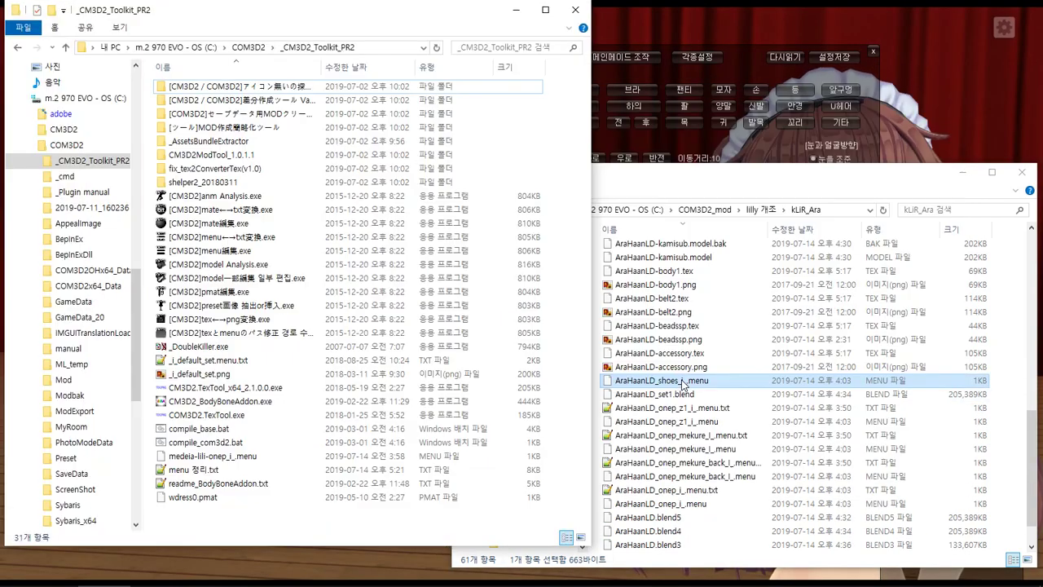
drag(683, 386, 345, 236)
- Open the converted AraHaanLD_shoes_i_.menu.txt in Notepad++ and bring it up beside the kLiR_Ara folder
click(706, 386)
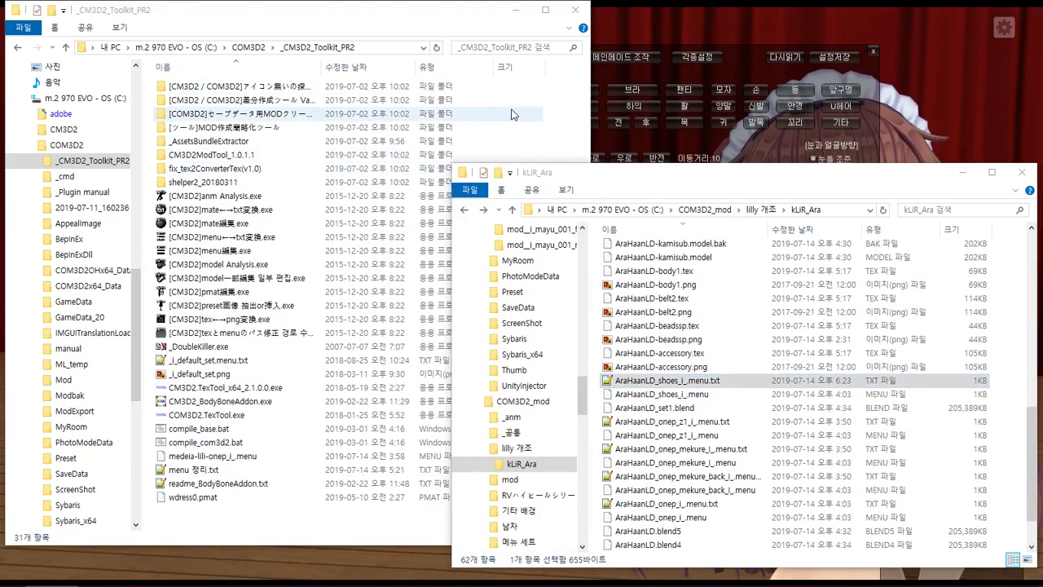
click(975, 19)
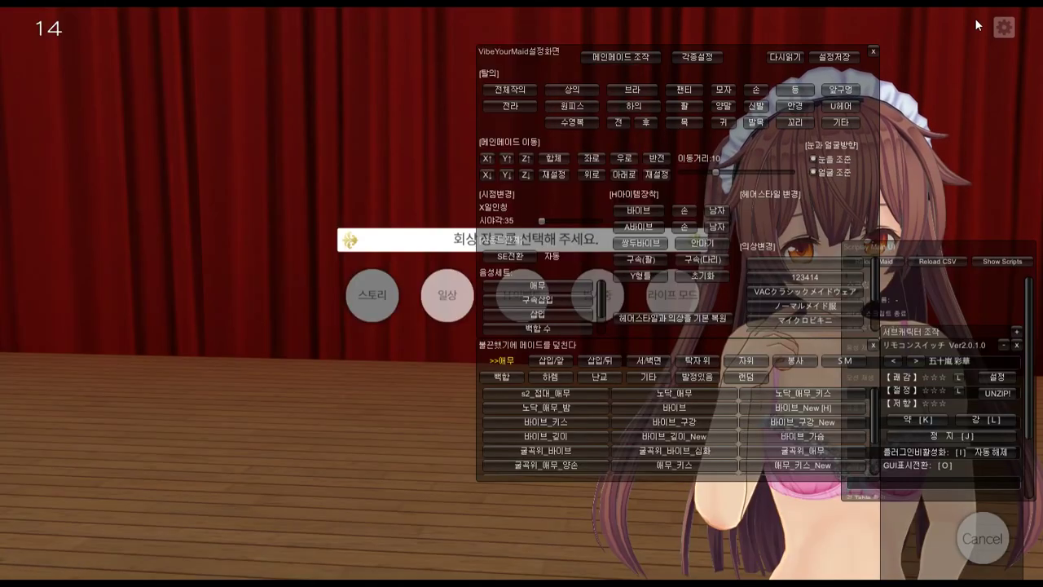
key(alt+Tab)
key(alt+Tab)
key(Tab)
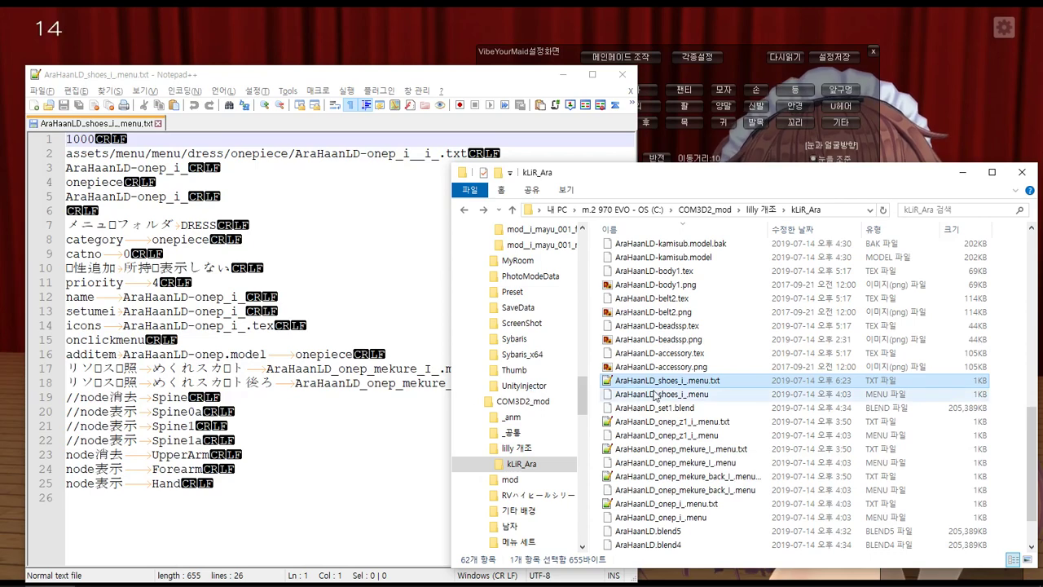
- Copy the word shoes from the file name of AraHaanLD_shoes_i_.menu, leaving the name as it is
key(F2)
click(687, 397)
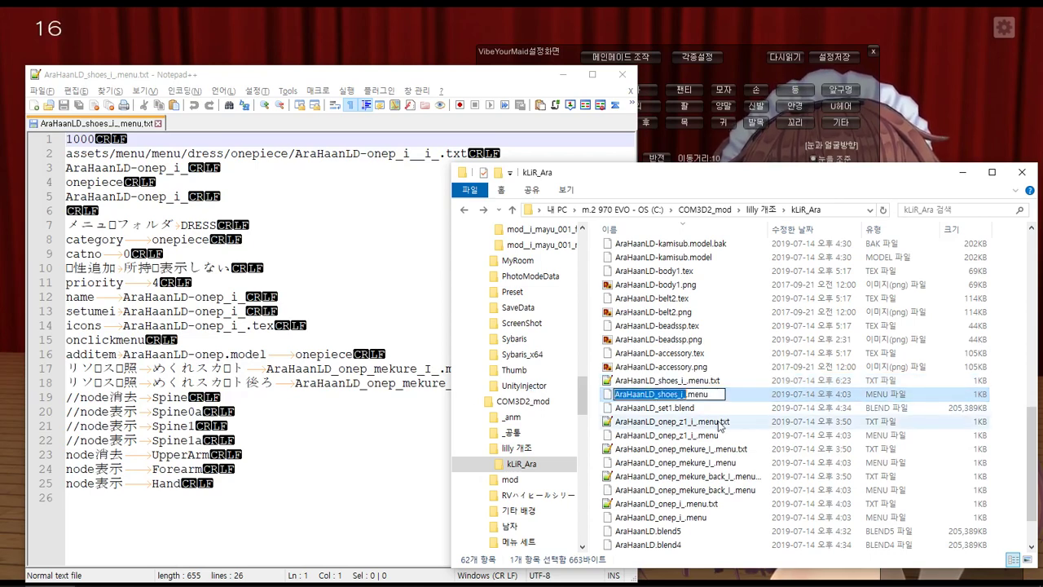
key(F2)
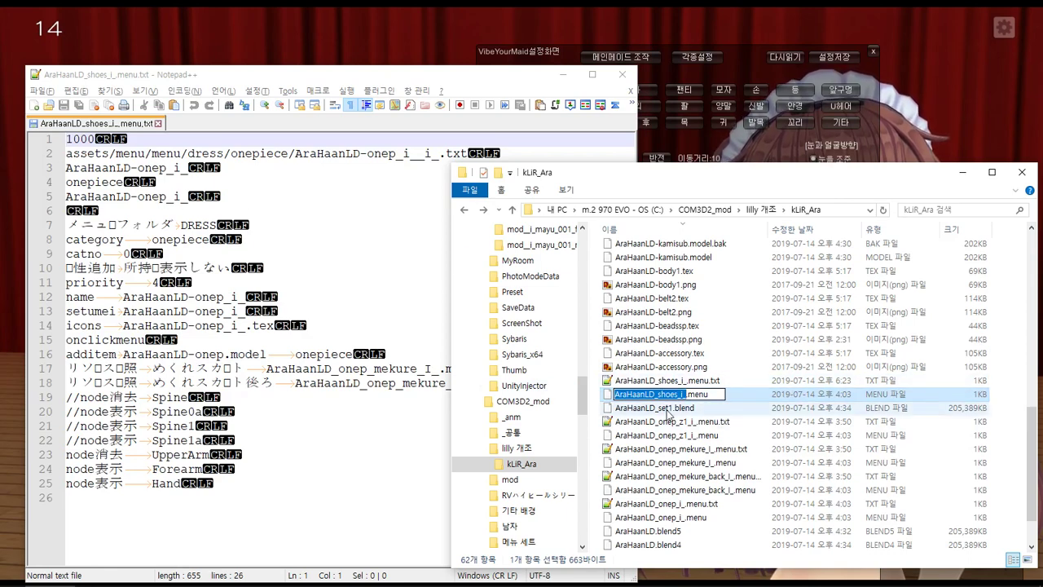
drag(657, 395, 678, 395)
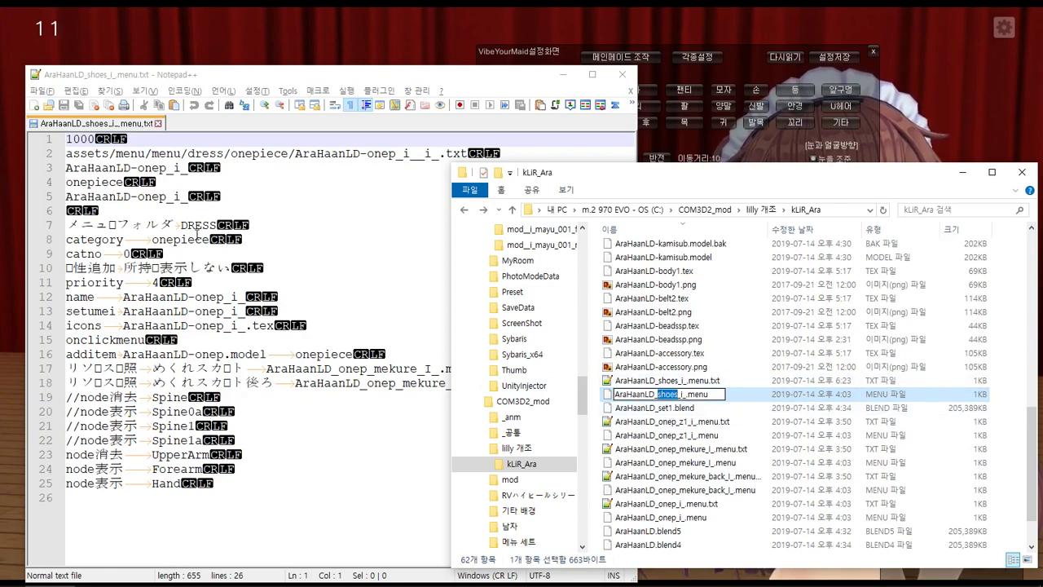
- Replace every occurrence of onep with shoes in AraHaanLD_shoes_i_.menu.txt
click(161, 198)
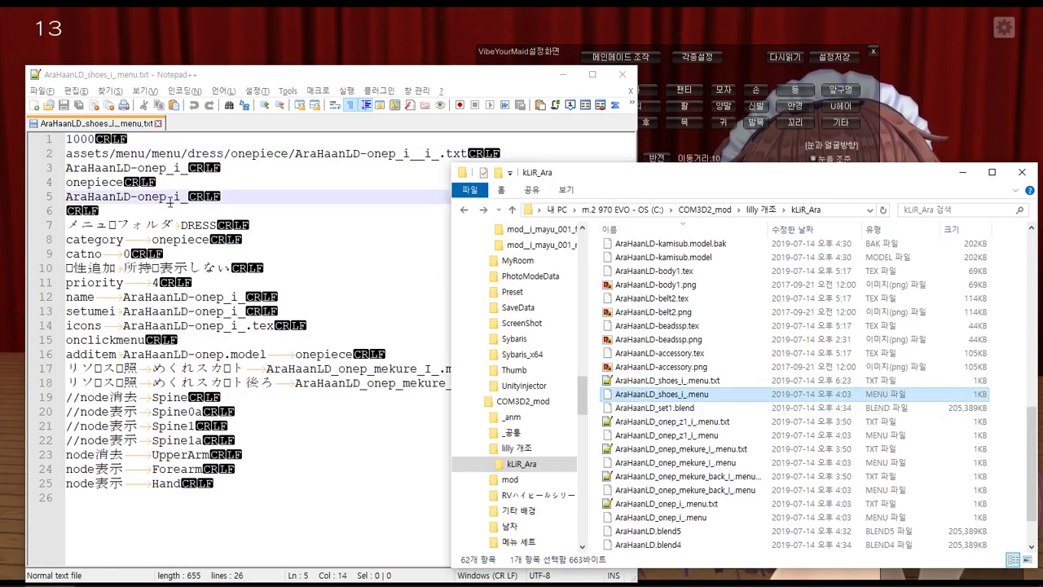
drag(165, 198, 138, 198)
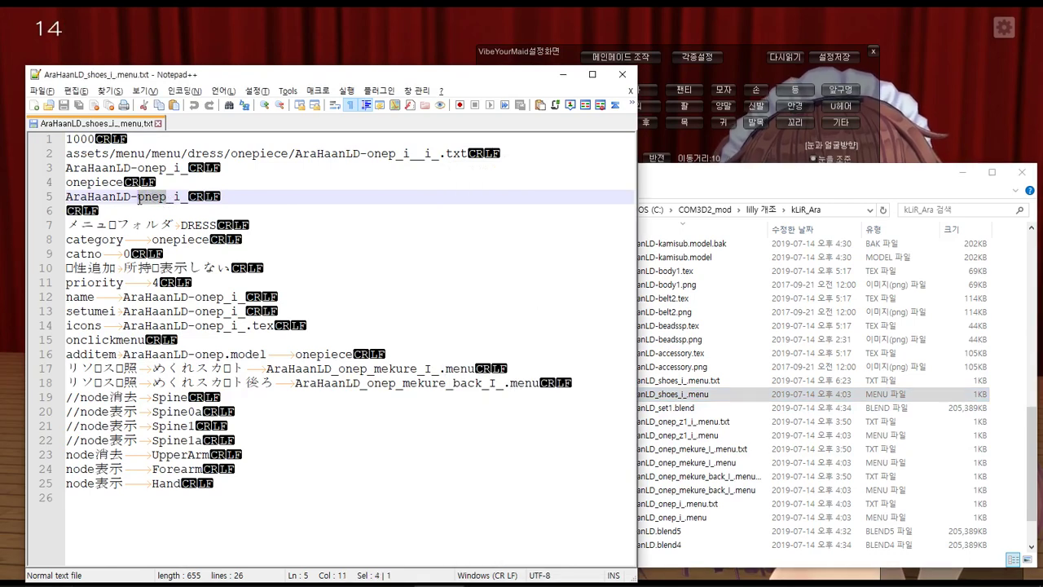
key(ctrl+f)
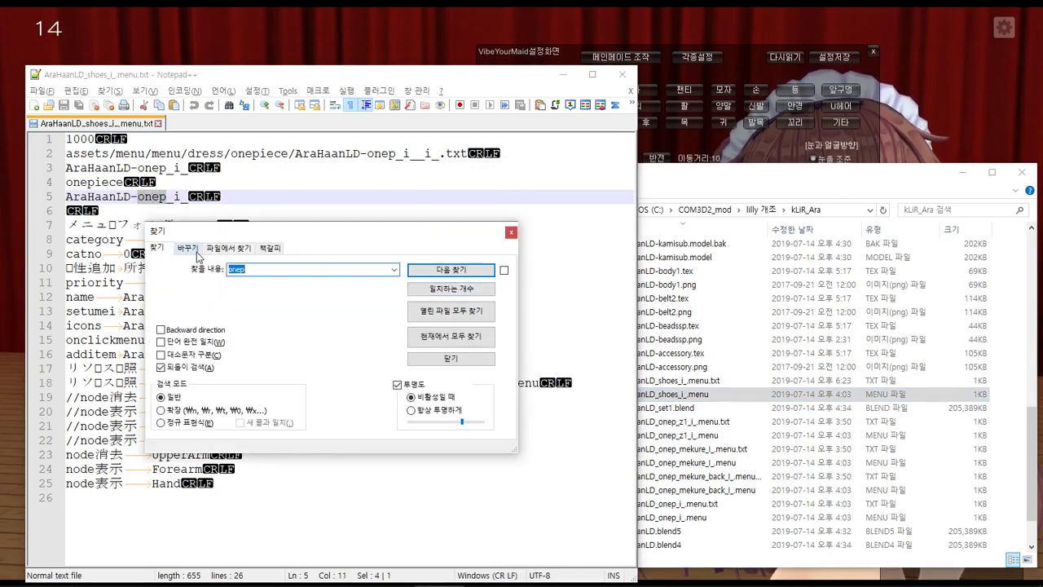
key(ctrl+h)
key(Tab)
text(shoes)
click(463, 314)
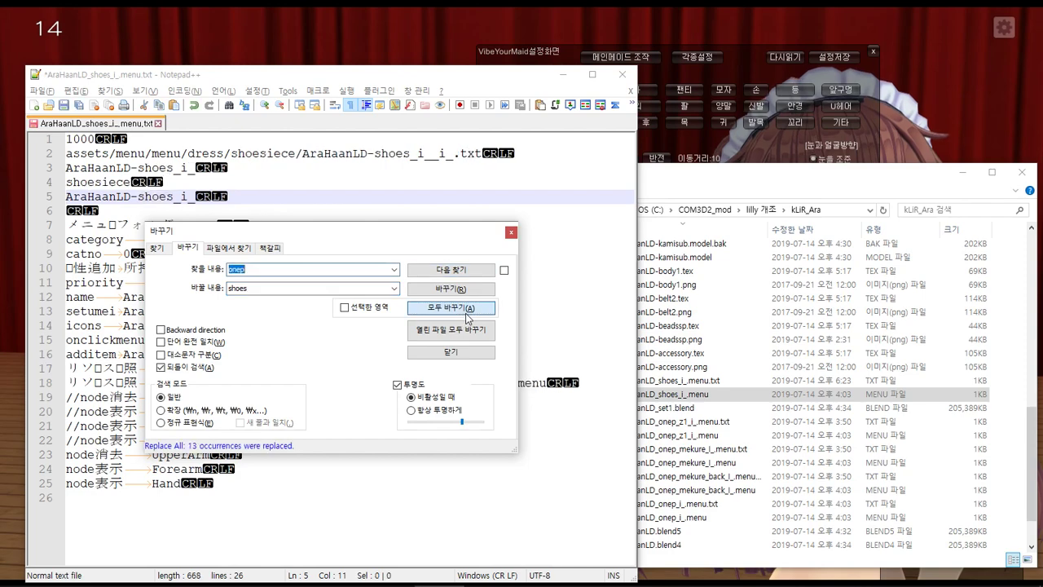
key(Escape)
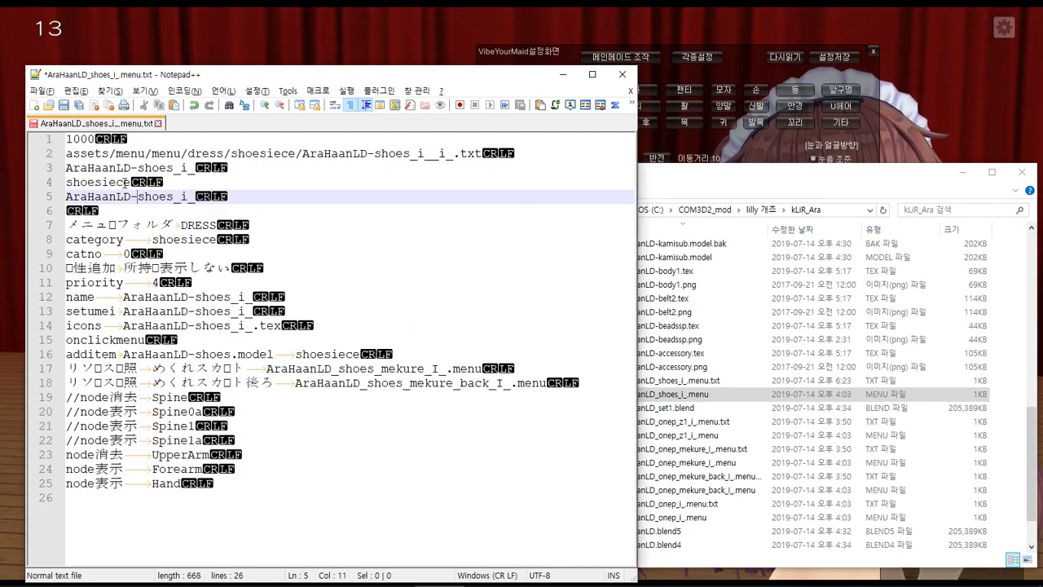
- Set line 4 and the category value to shoes, and delete the two skirt-flip resource lines below additem
drag(130, 183, 66, 183)
text(shoes)
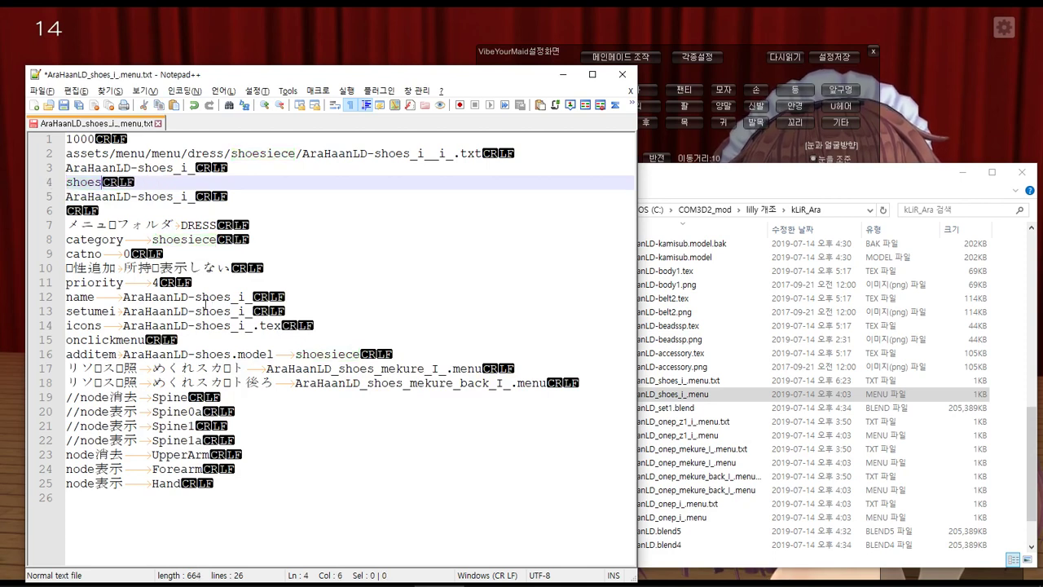
double_click(210, 240)
text(shoes)
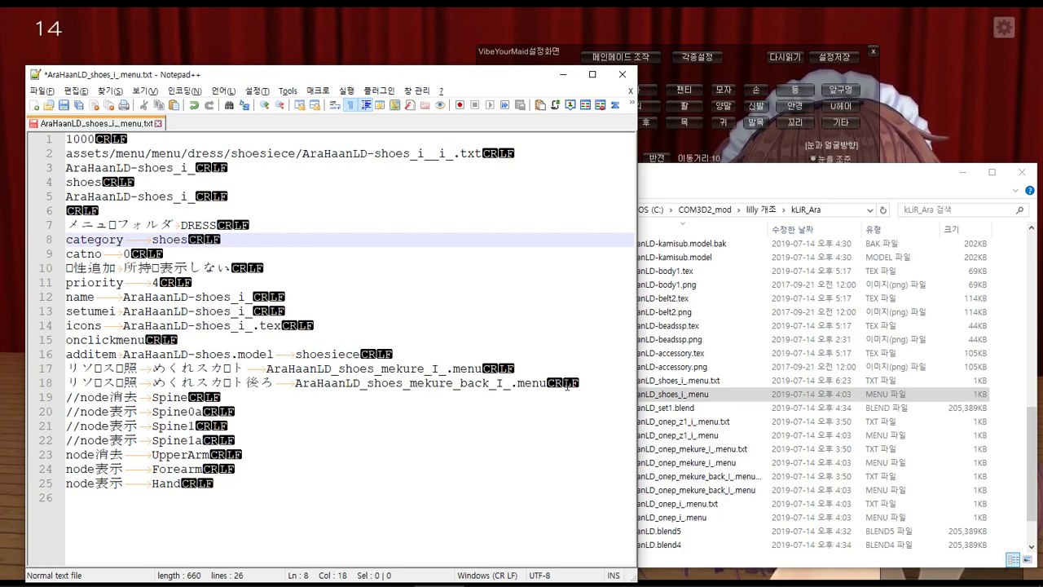
drag(568, 385, 2, 370)
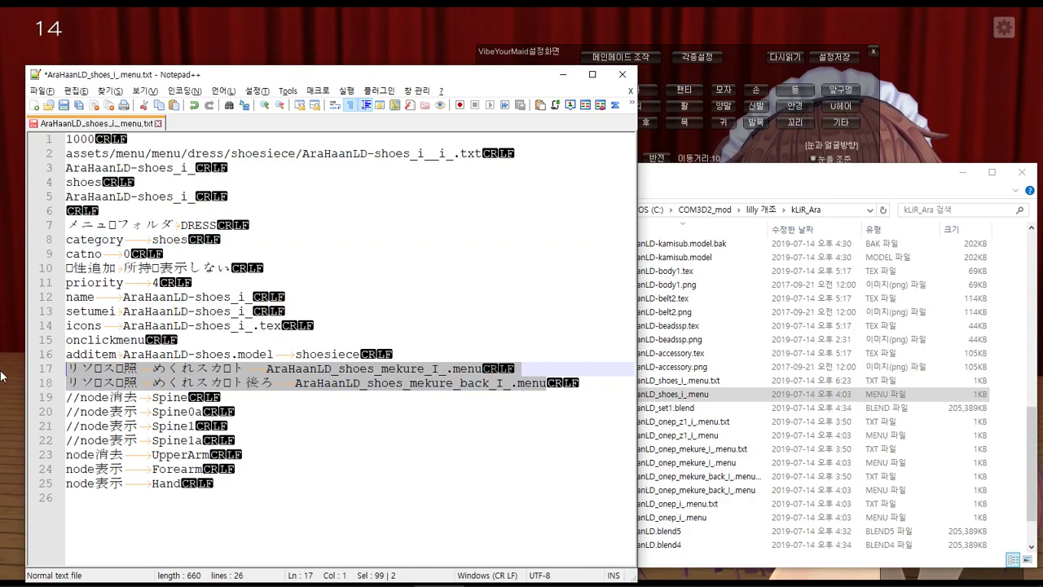
key(Delete)
- Set the additem slot to shoes, save the file, and comment out the UpperArm, Forearm and Hand node lines with //
click(309, 355)
double_click(359, 355)
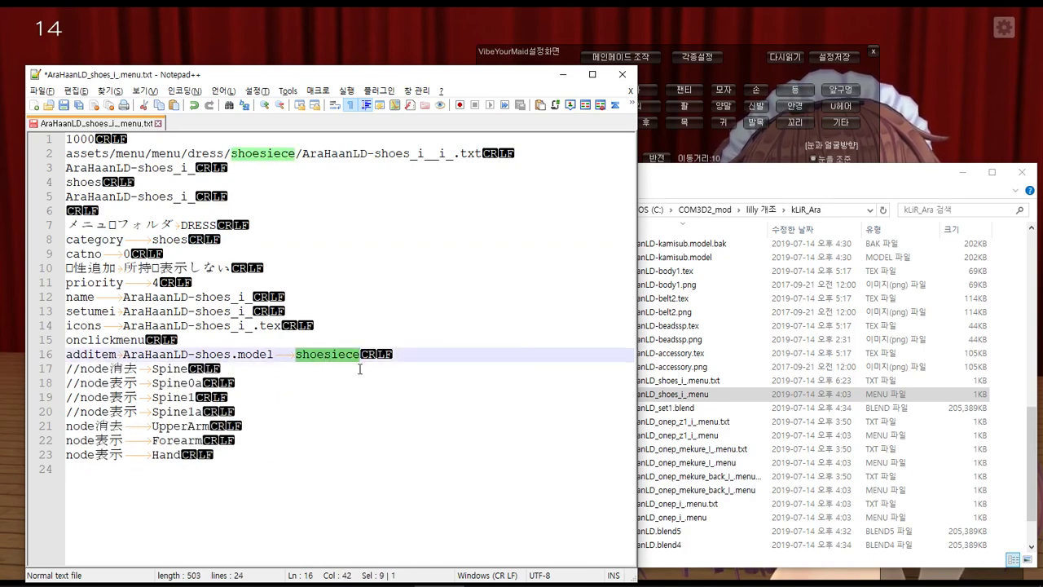
text(shoes)
key(ctrl+s)
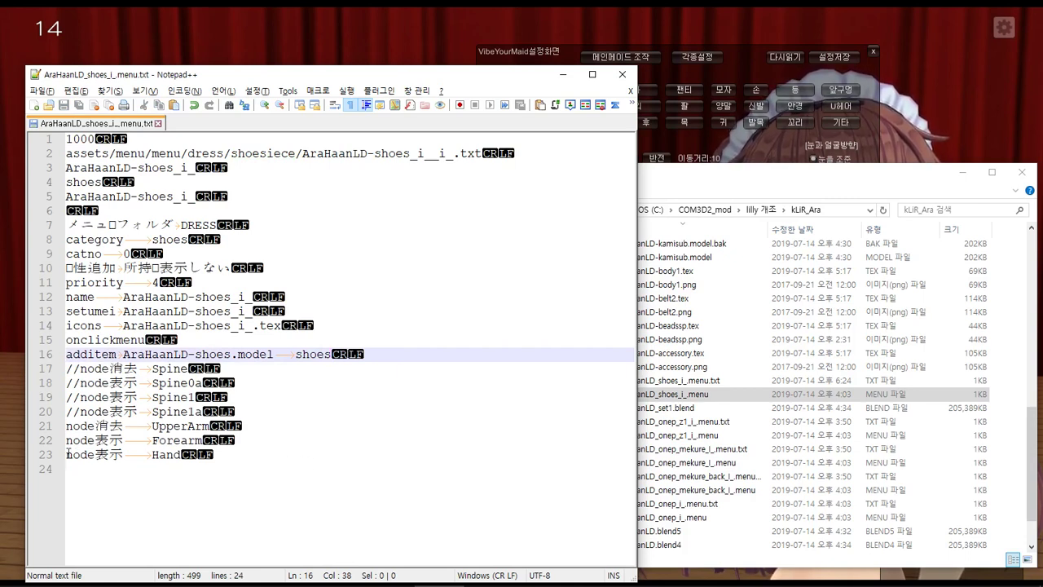
alt+drag(68, 454, 54, 427)
text(//)
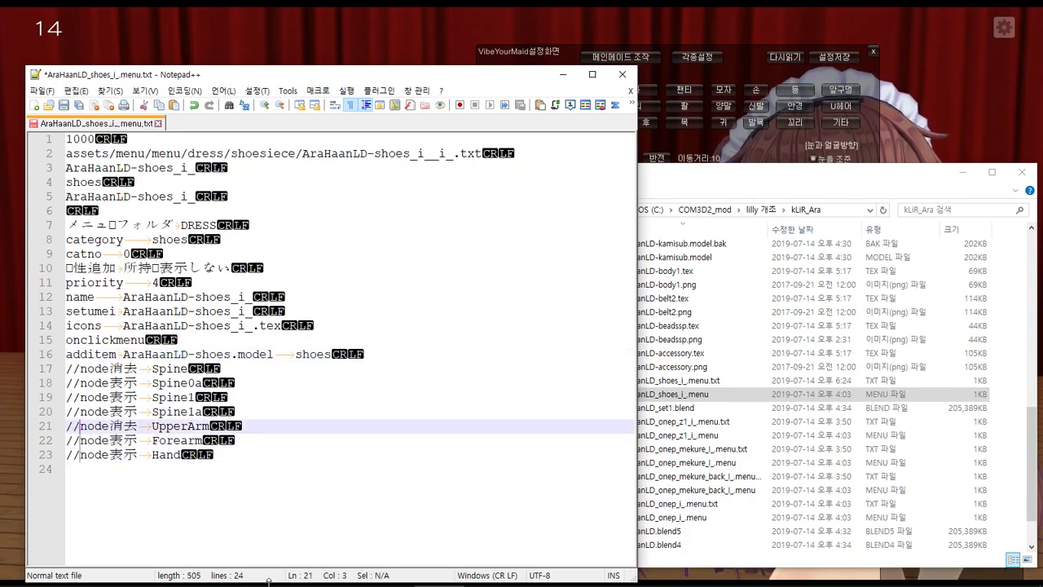
- Place the menu 정리.txt reference beside the shoes menu text and look through its maskitem and node entries
click(388, 577)
key(alt+Tab)
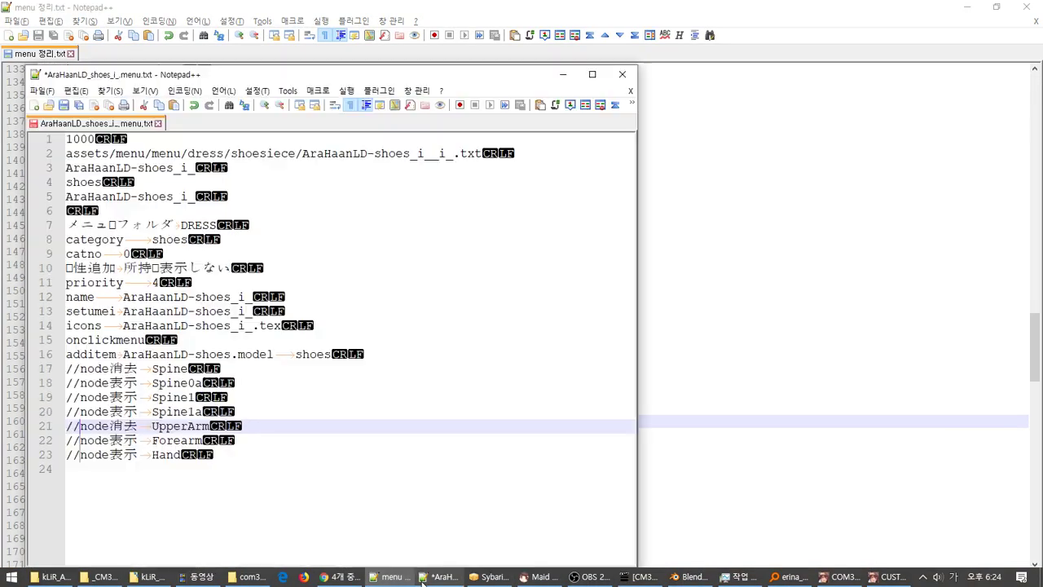
key(super+Left)
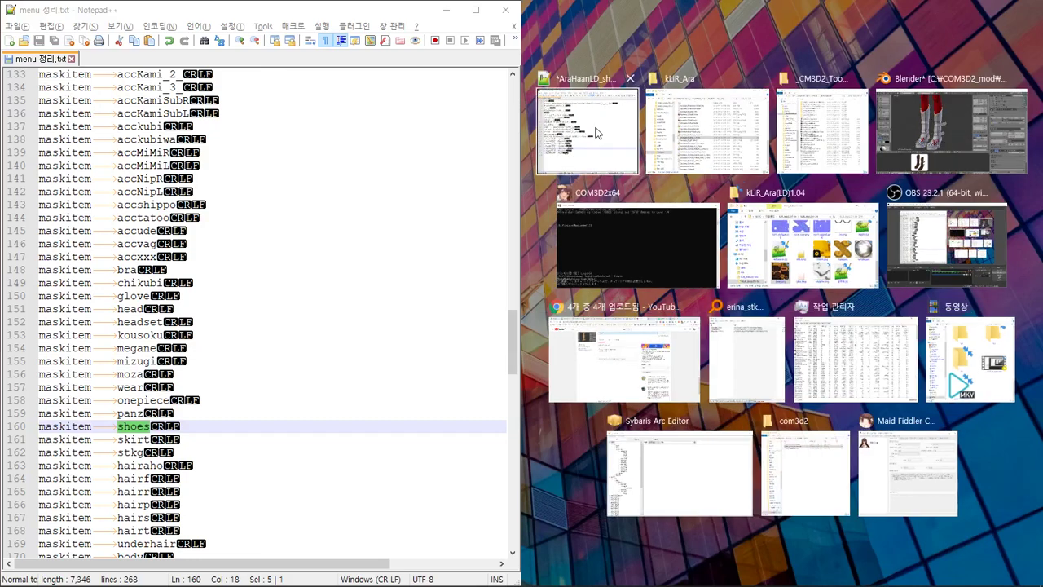
click(582, 135)
click(335, 419)
scroll(336, 419, down, 5)
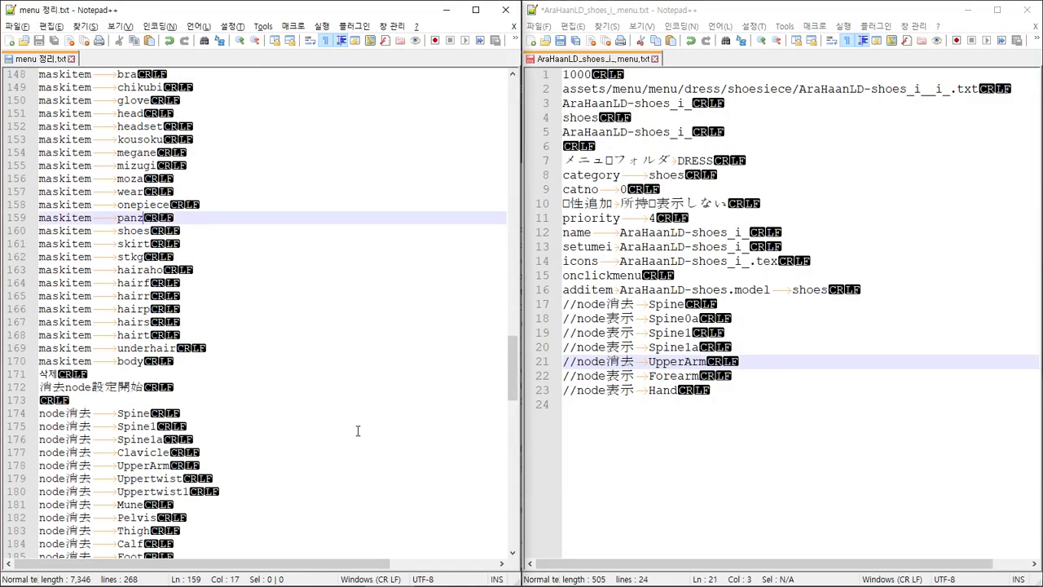
scroll(359, 430, up, 18)
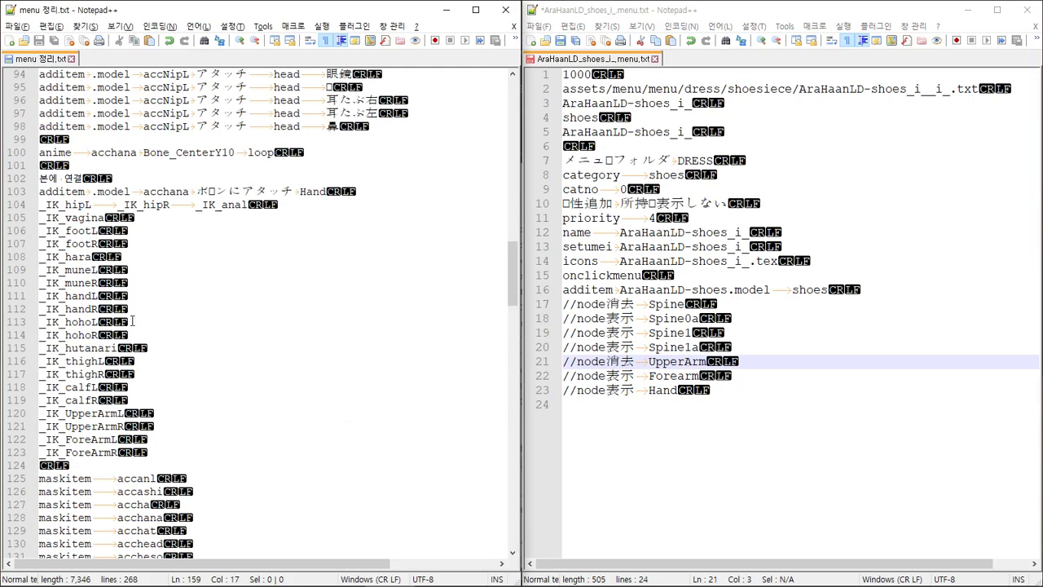
scroll(132, 293, down, 14)
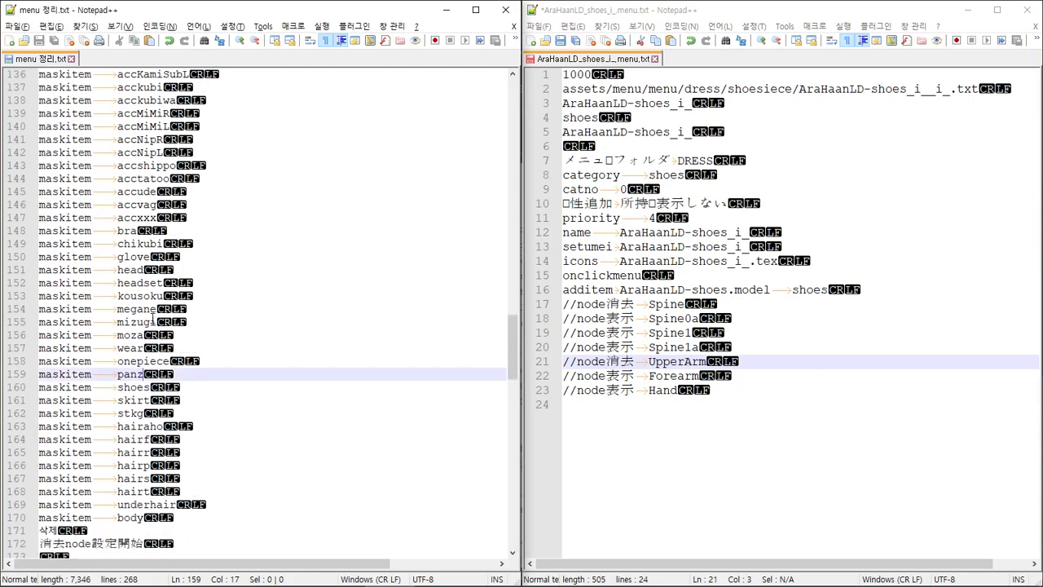
scroll(209, 420, down, 10)
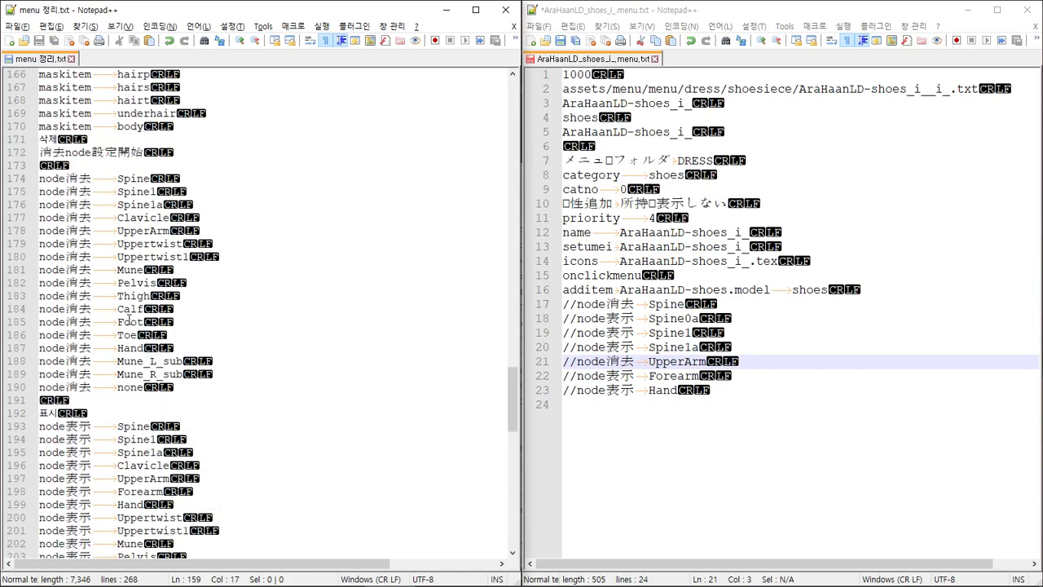
- Duplicate the Hand node line at the end of the shoes menu text, change its node to Foot and uncomment it
double_click(130, 322)
click(726, 390)
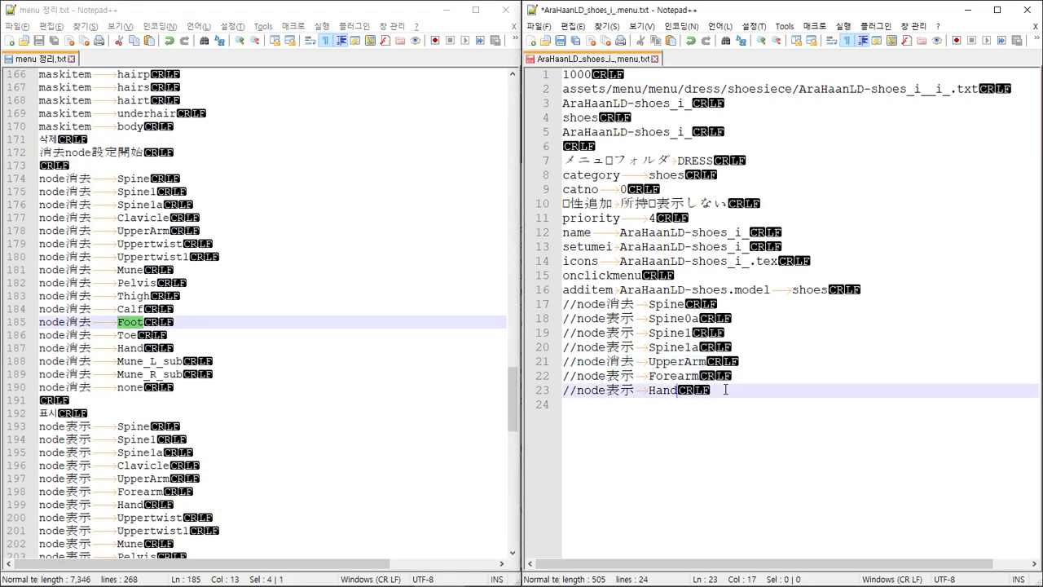
key(ctrl+d)
key(Down)
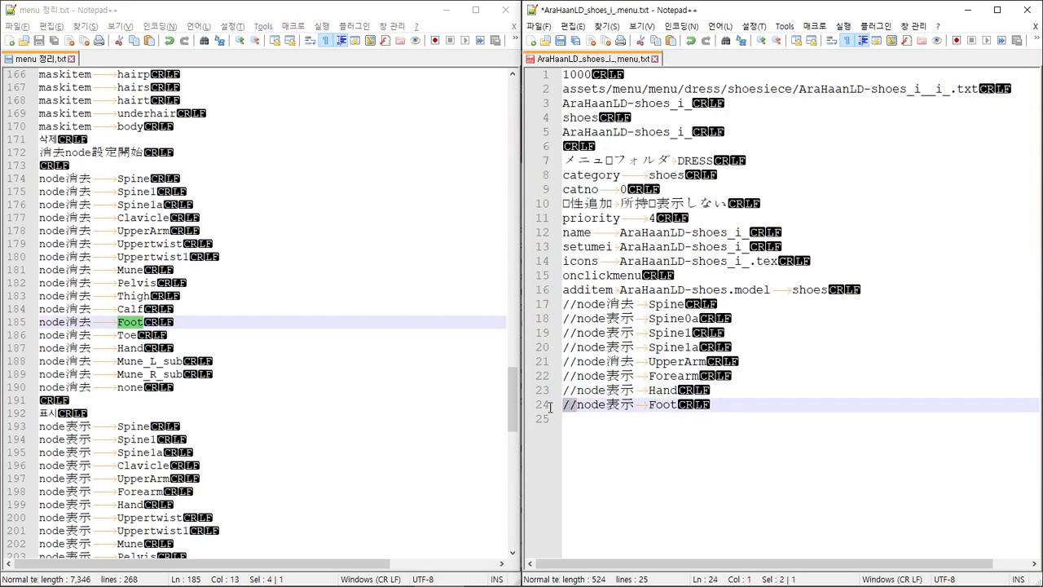
key(Delete)
key(Down)
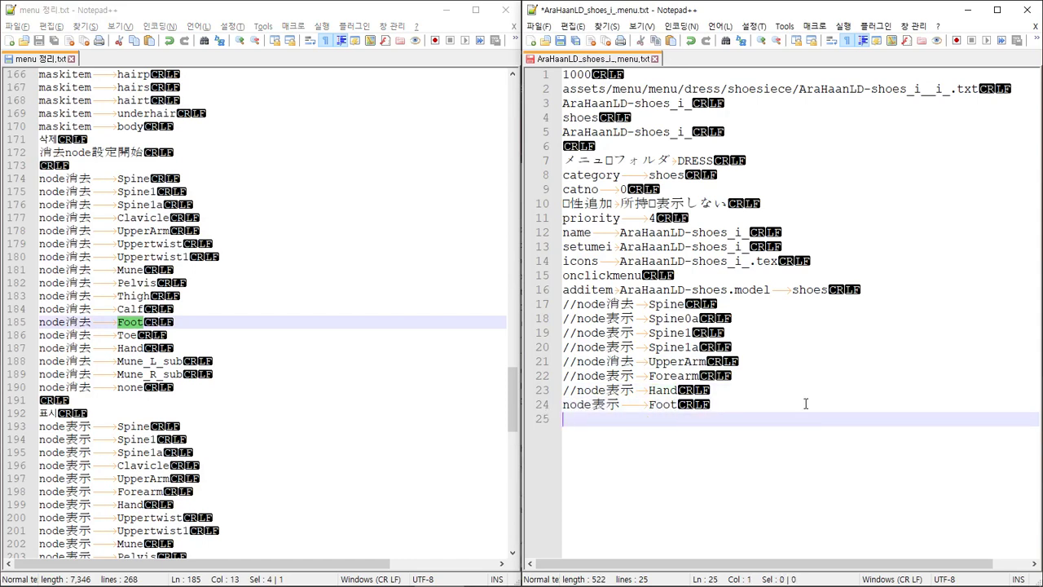
- Save the shoes menu text and convert AraHaanLD_shoes_i_.menu.txt into a menu file with [CM3D2]menu←→txt変換.exe
key(ctrl+s)
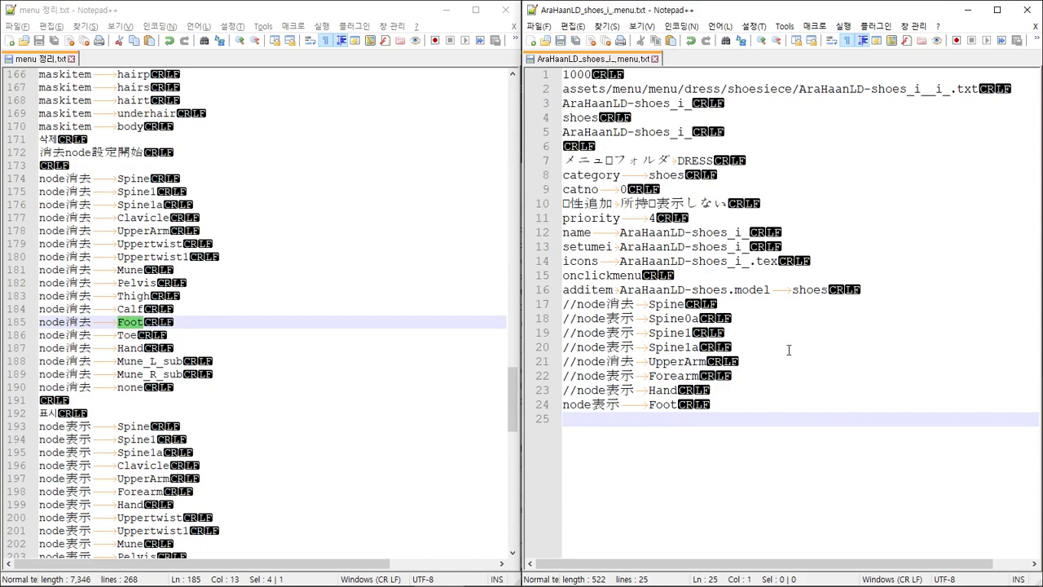
key(alt+Tab)
key(alt+Tab)
key(alt+Tab)
key(alt+Tab)
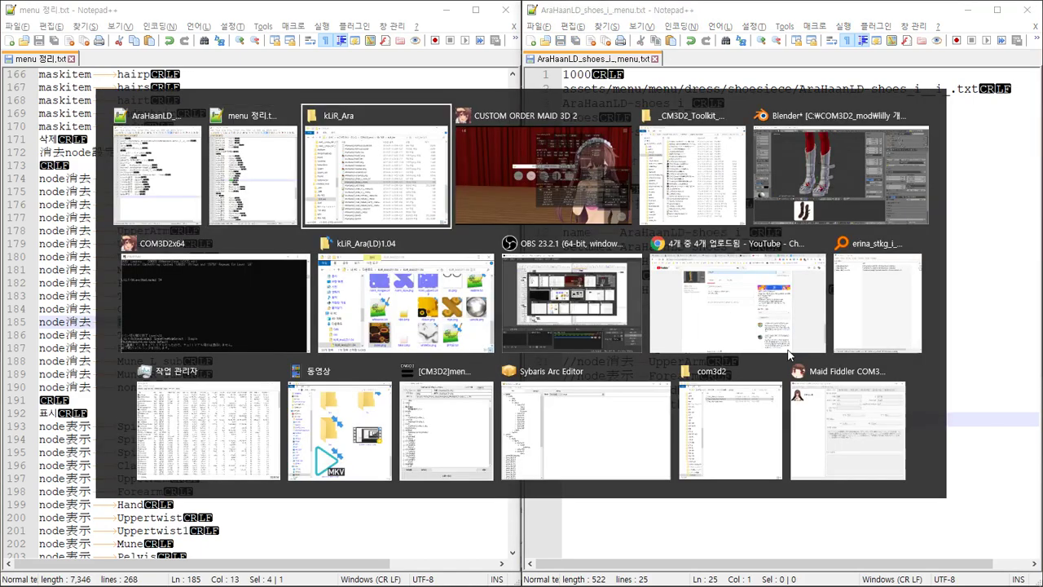
click(375, 175)
key(alt+Tab)
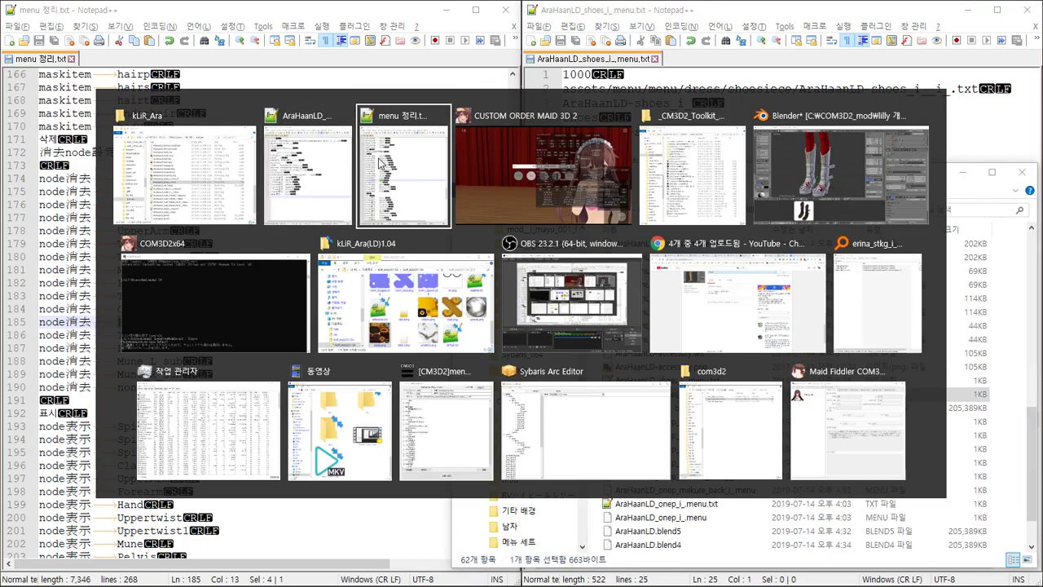
click(693, 171)
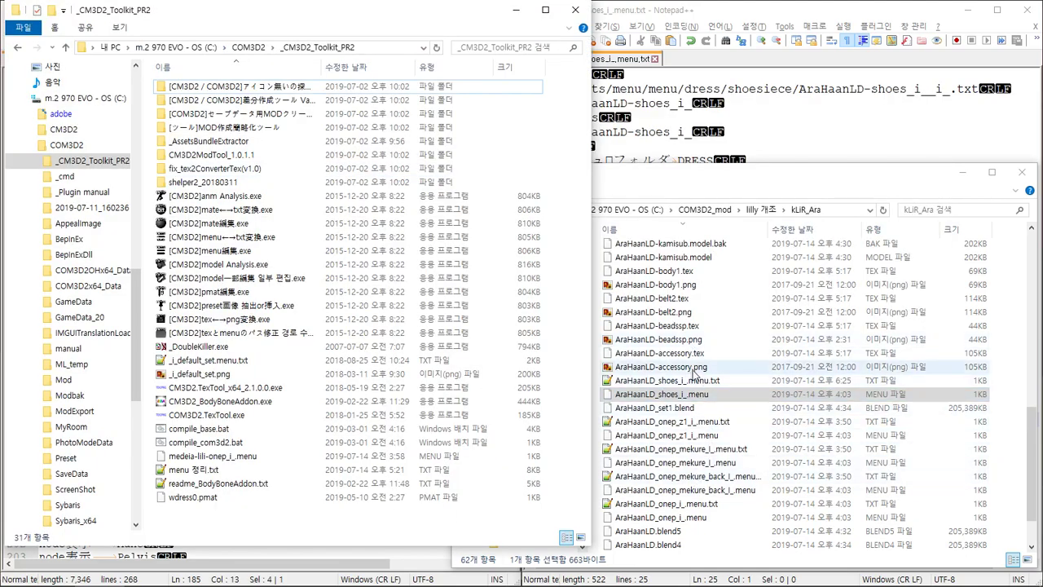
drag(688, 380, 383, 236)
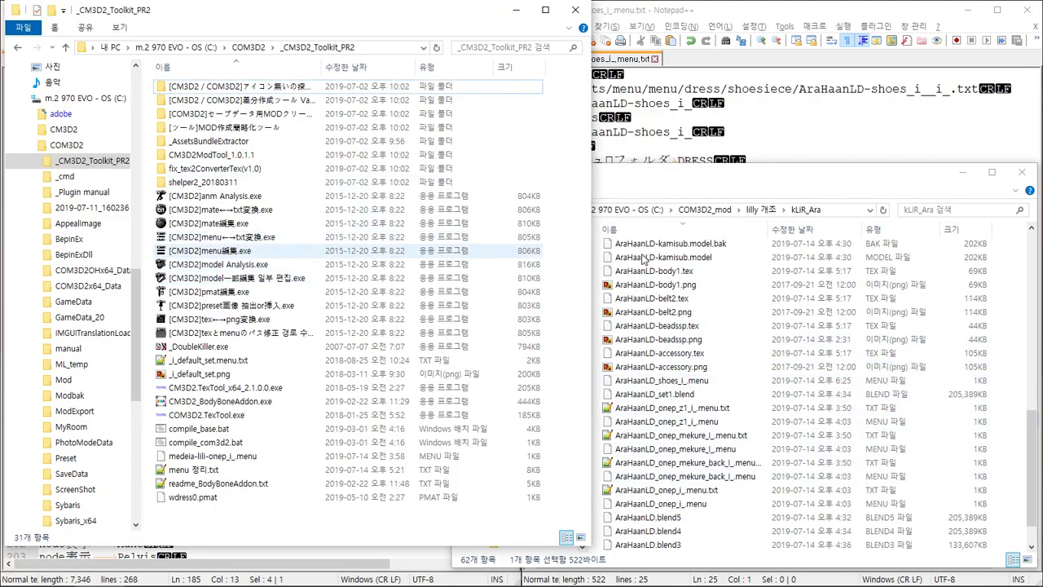
- Switch to CUSTOM ORDER MAID 3D 2 and bring up the PropMyItem window
key(alt+Tab)
key(alt+Tab)
key(alt+Tab)
key(alt+Tab)
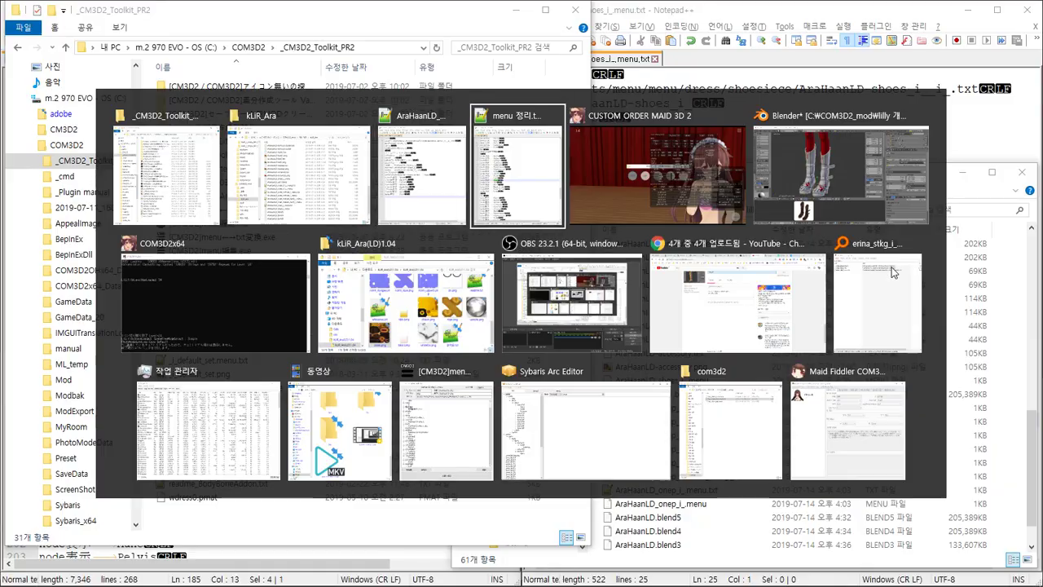
key(F12)
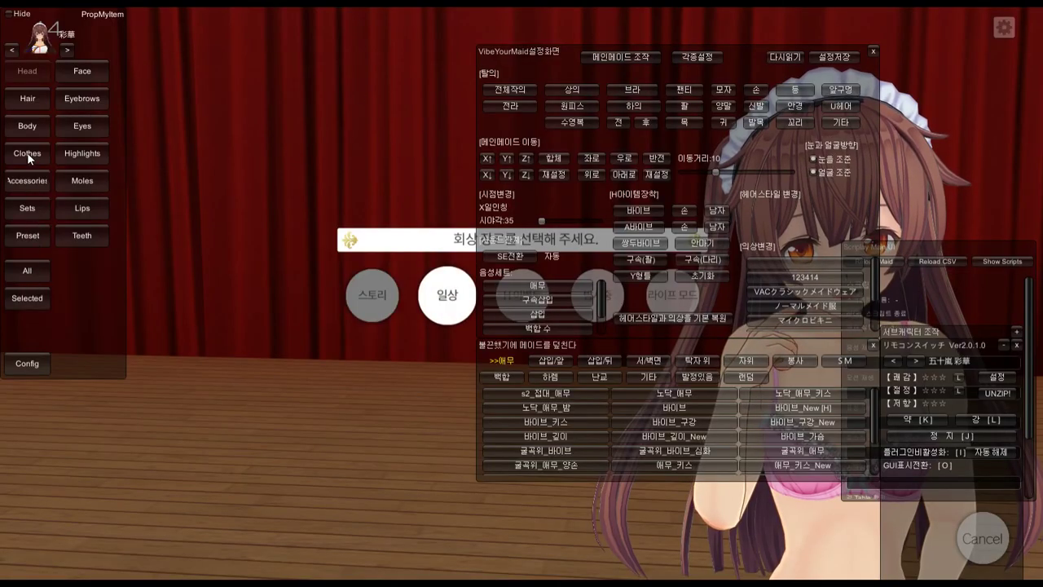
key(alt+Tab)
key(alt+Tab)
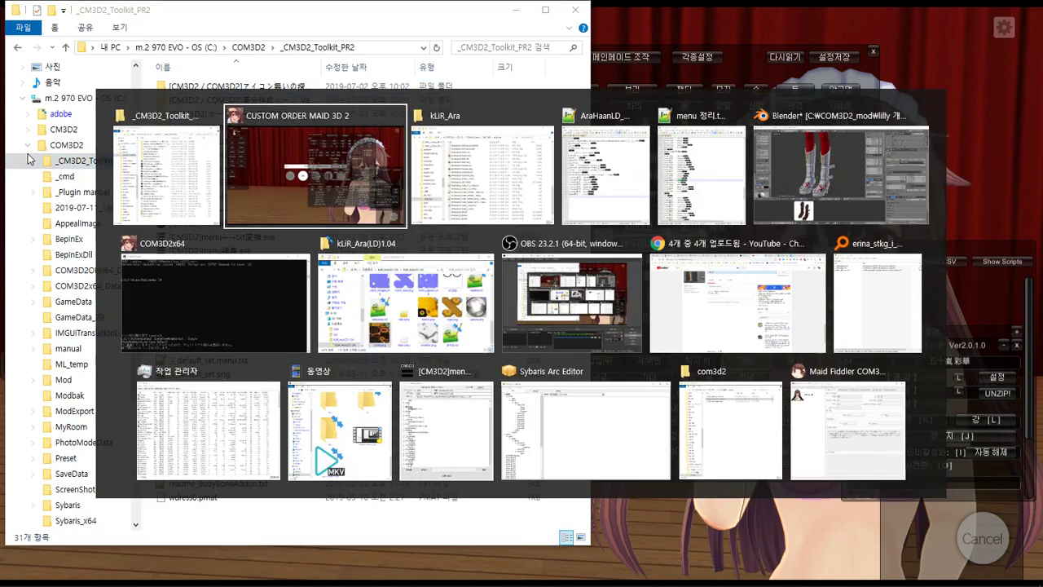
key(alt+Tab)
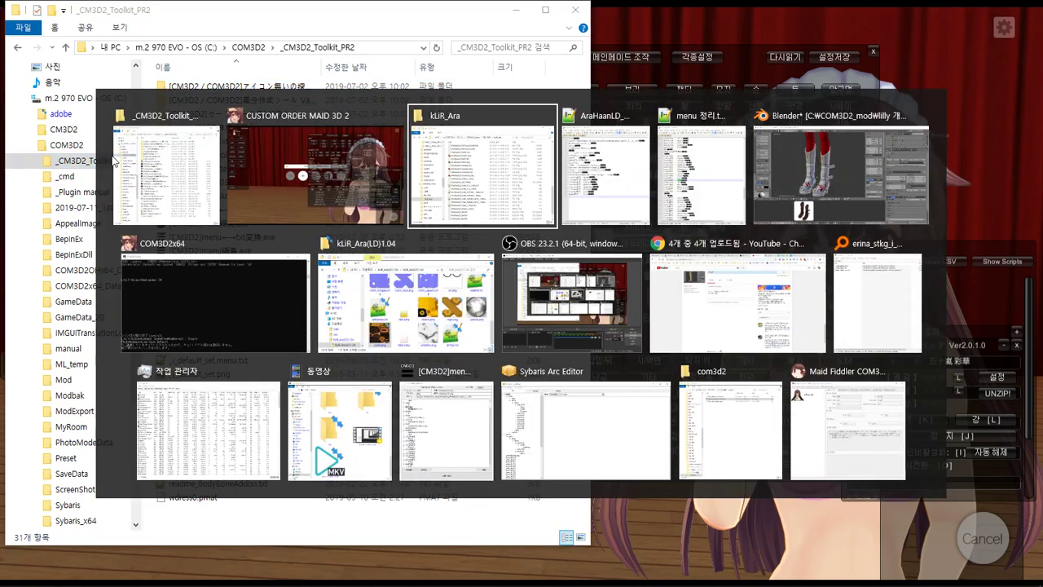
click(590, 304)
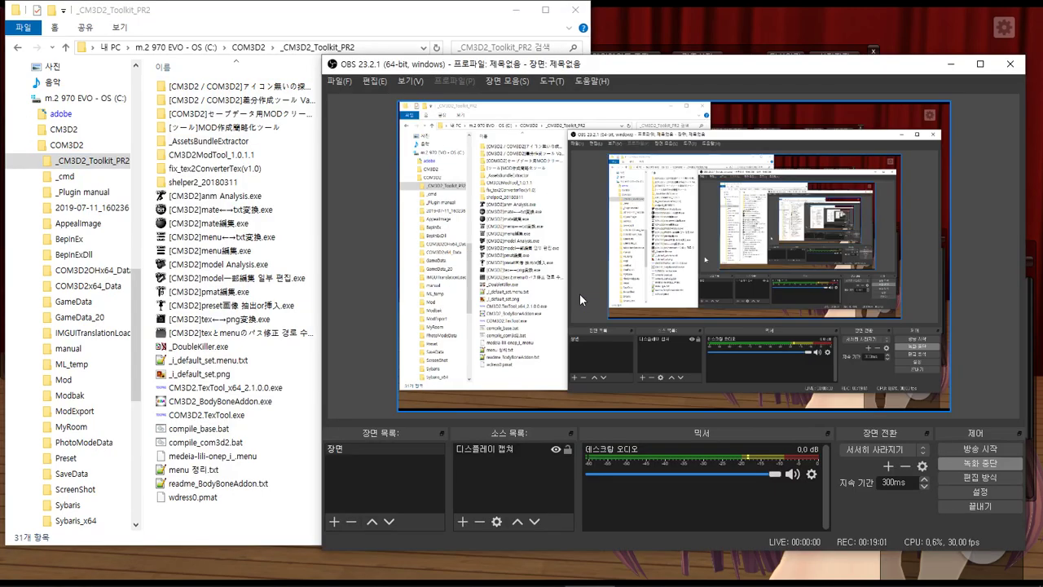
key(alt+Tab)
key(alt+Tab)
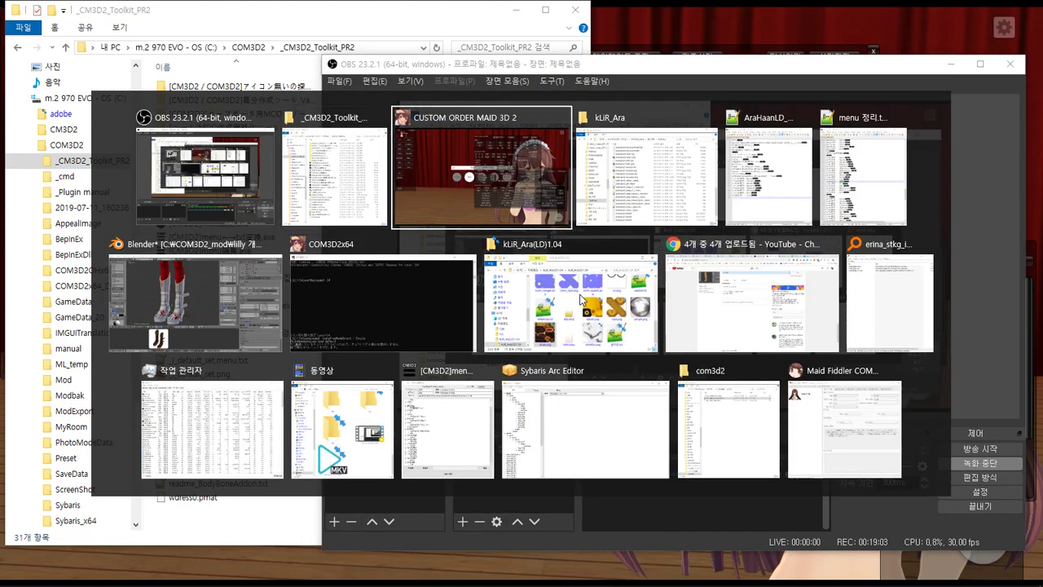
key(super)
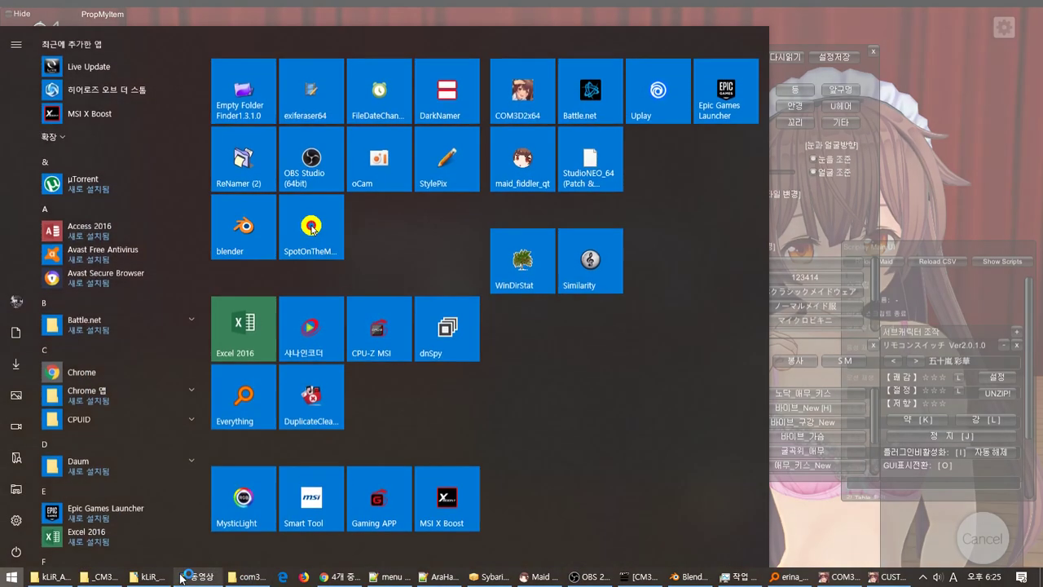
click(334, 561)
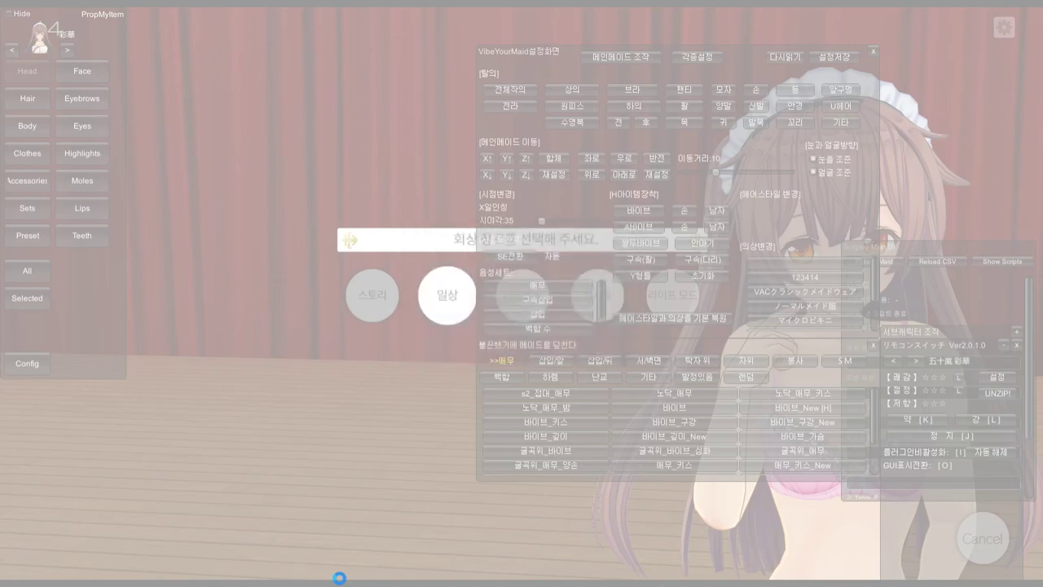
- Close the Task Manager window and the menu編集 window that still holds the stkg menu
key(super)
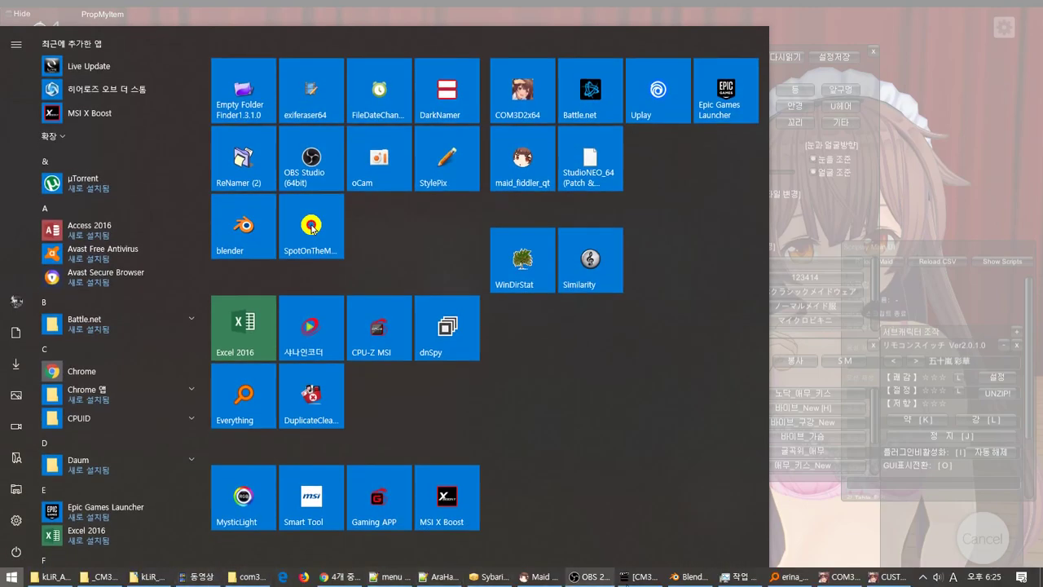
click(739, 577)
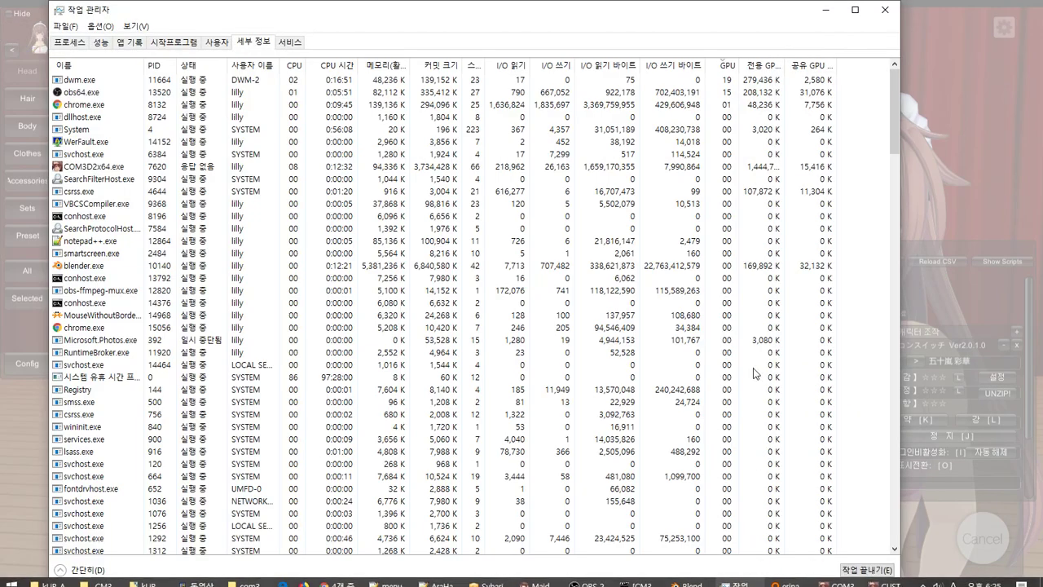
click(885, 10)
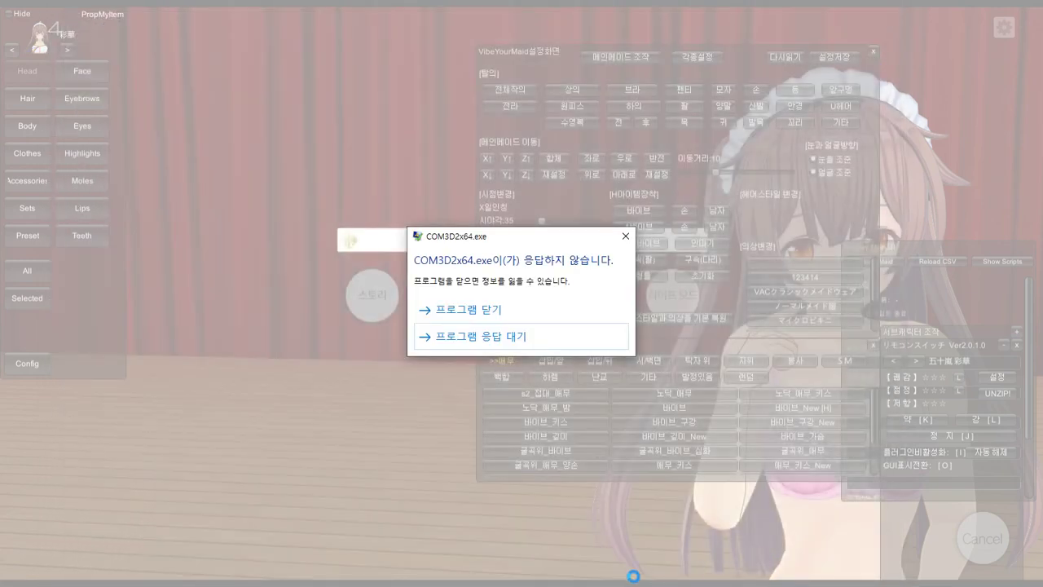
key(super)
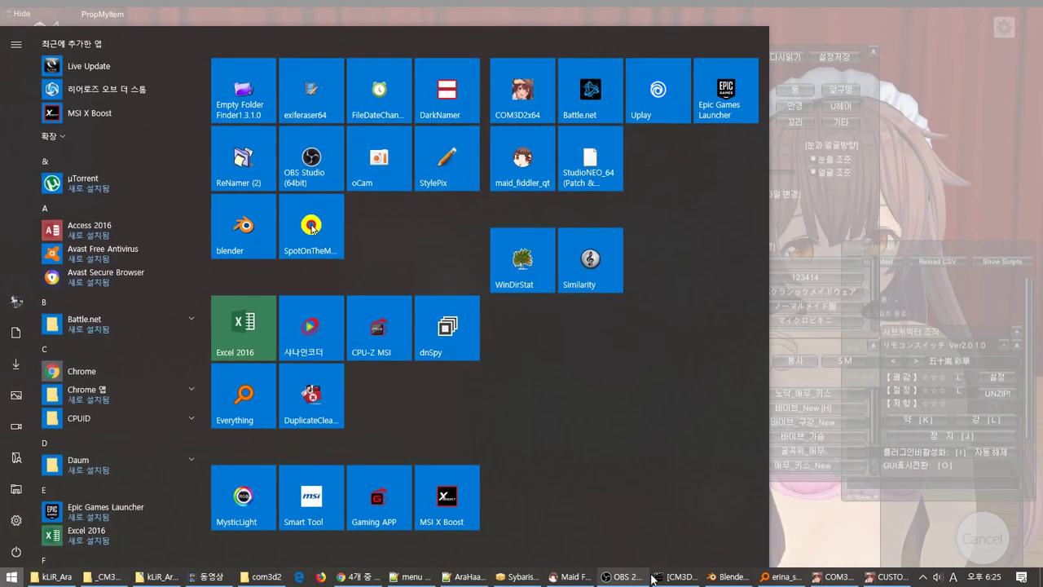
click(701, 578)
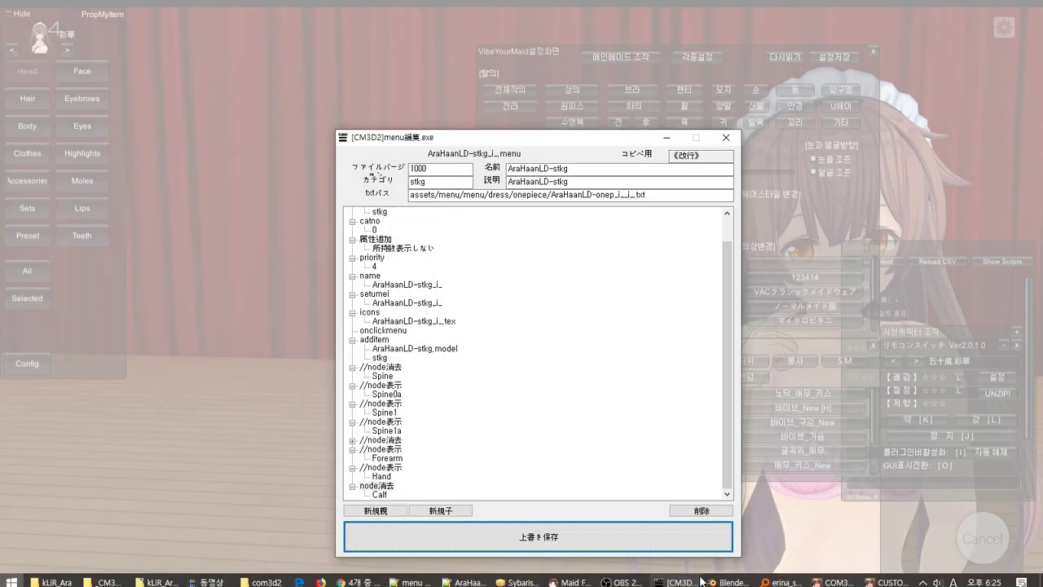
click(726, 137)
- Open the converted AraHaanLD_shoes_i_.menu from the kLiR_Ara folder in [CM3D2]menu編集.exe and review its category, additem and node entries
key(super)
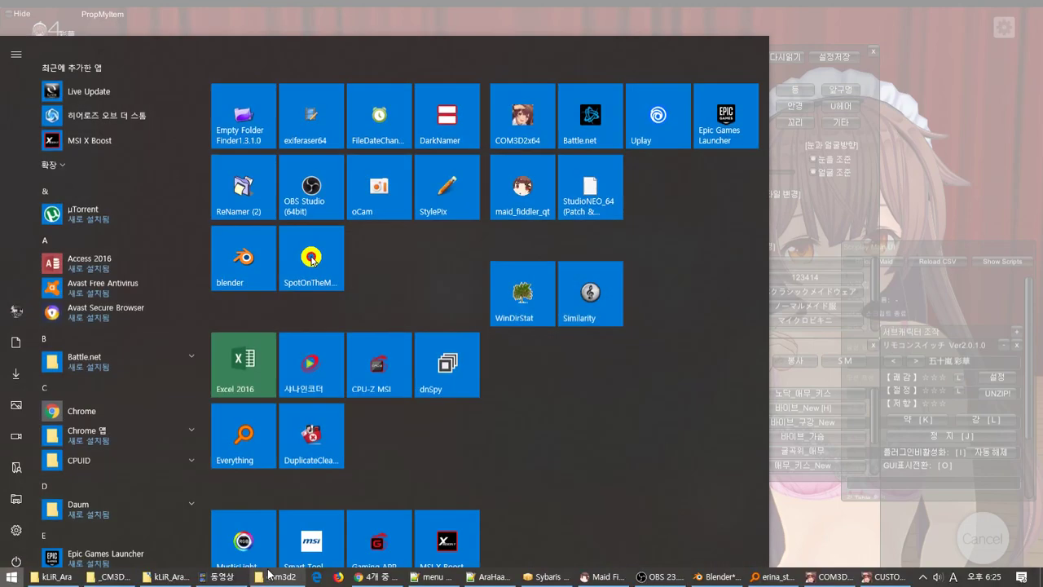
mouse_move(119, 579)
click(57, 526)
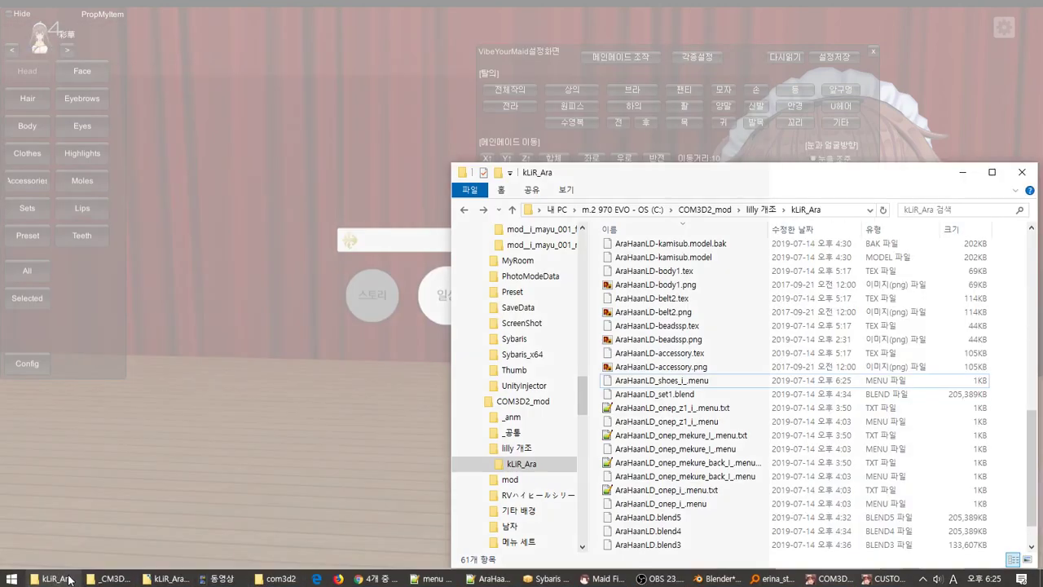
click(110, 579)
drag(798, 379, 407, 253)
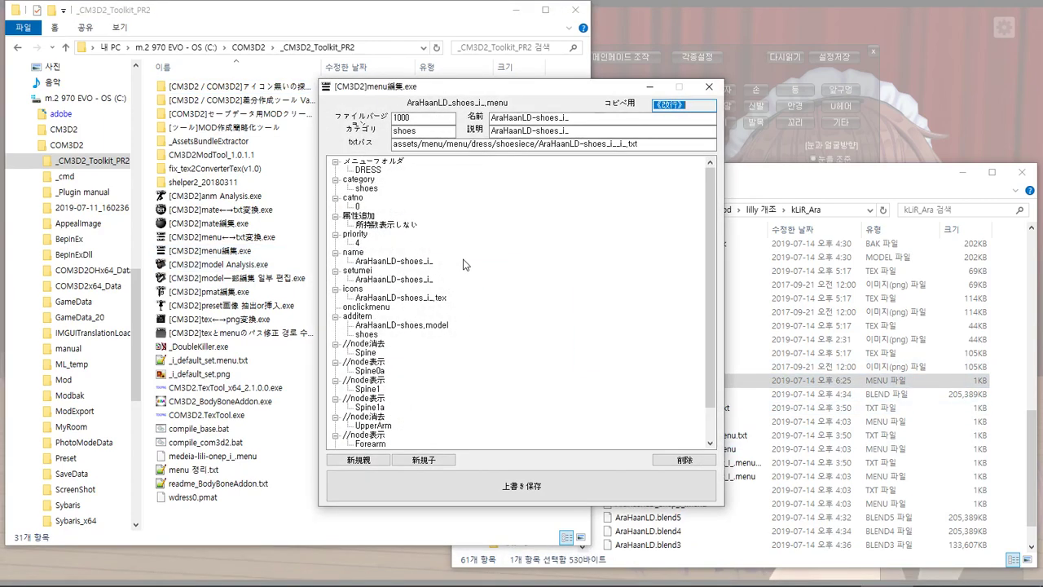
scroll(463, 265, down, 2)
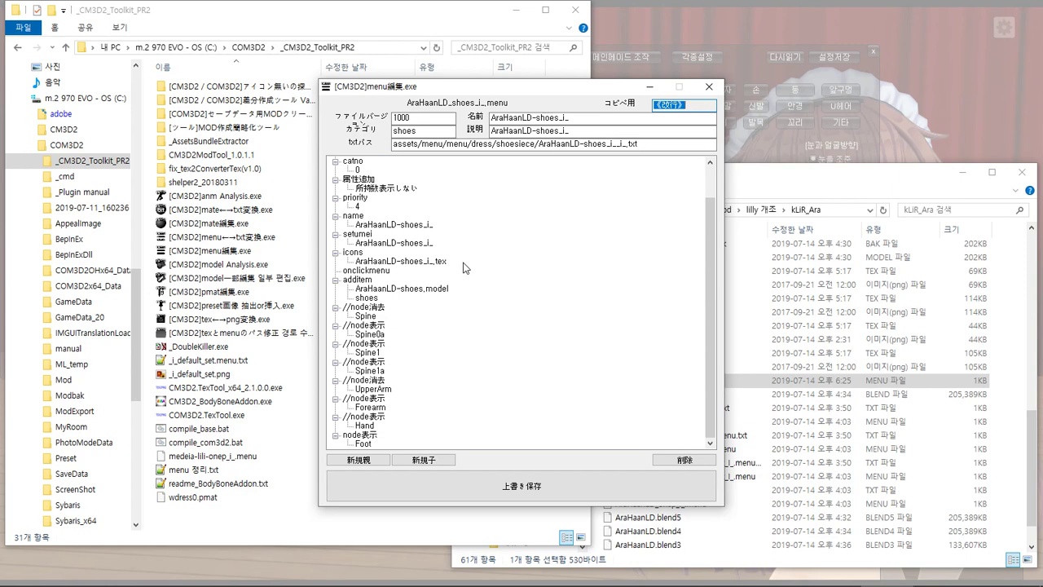
scroll(464, 268, up, 2)
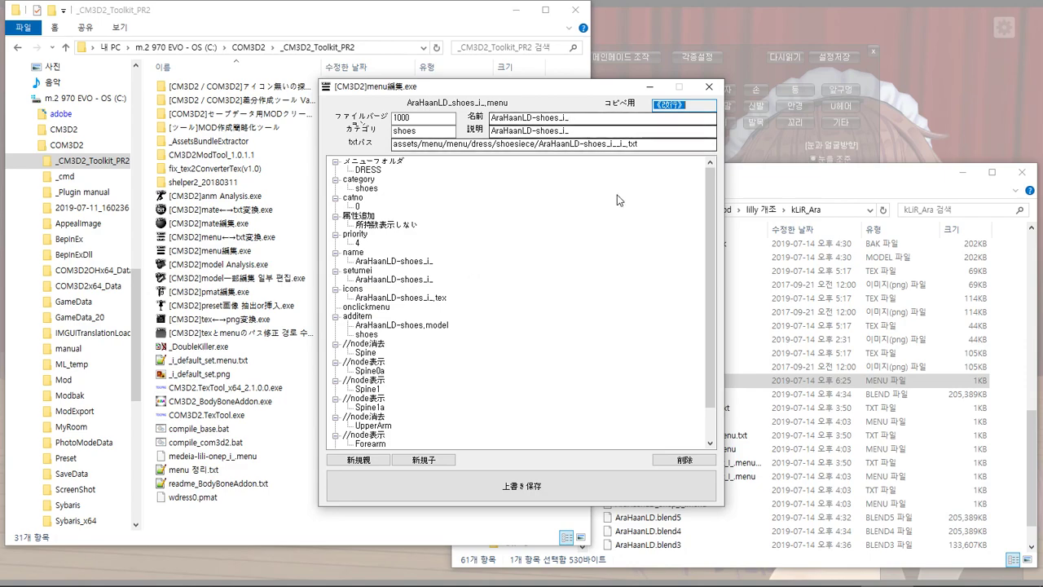
- Return to the game, list all items in PropMyItem and filter them by Foot
click(652, 577)
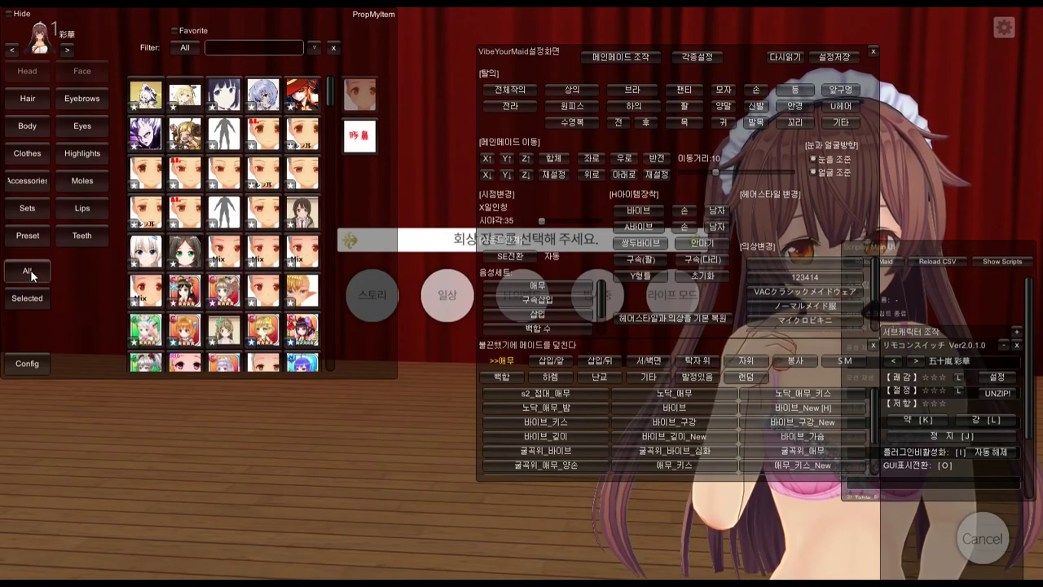
click(28, 270)
click(171, 47)
text(Foot)
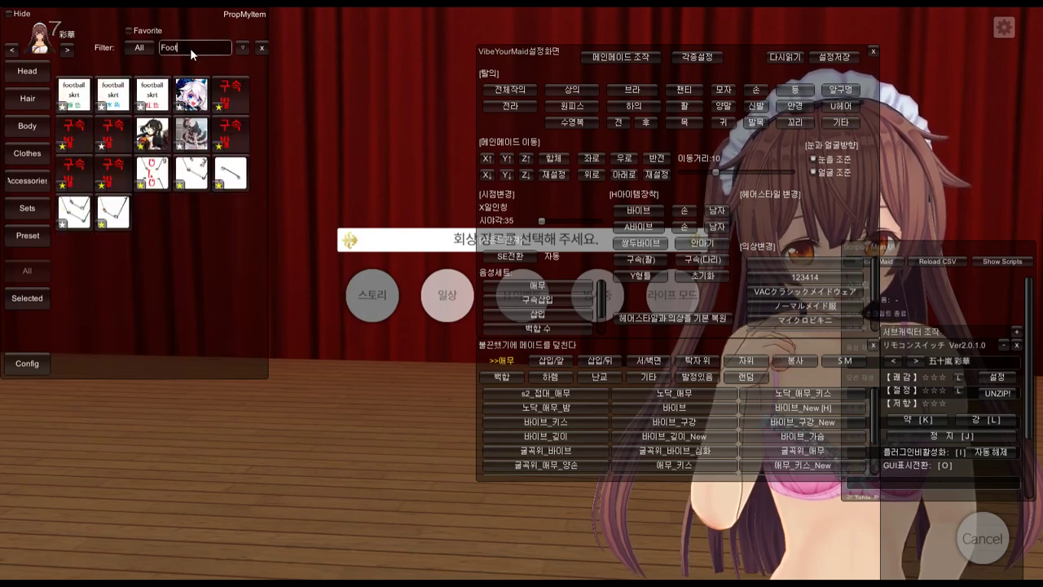
- Copy the base name of the shoes menu file in the kLiR_Ara folder and filter the PropMyItem list by AraHaanLD_shoes_i_
key(alt+Tab)
key(alt+Tab)
key(alt+Tab)
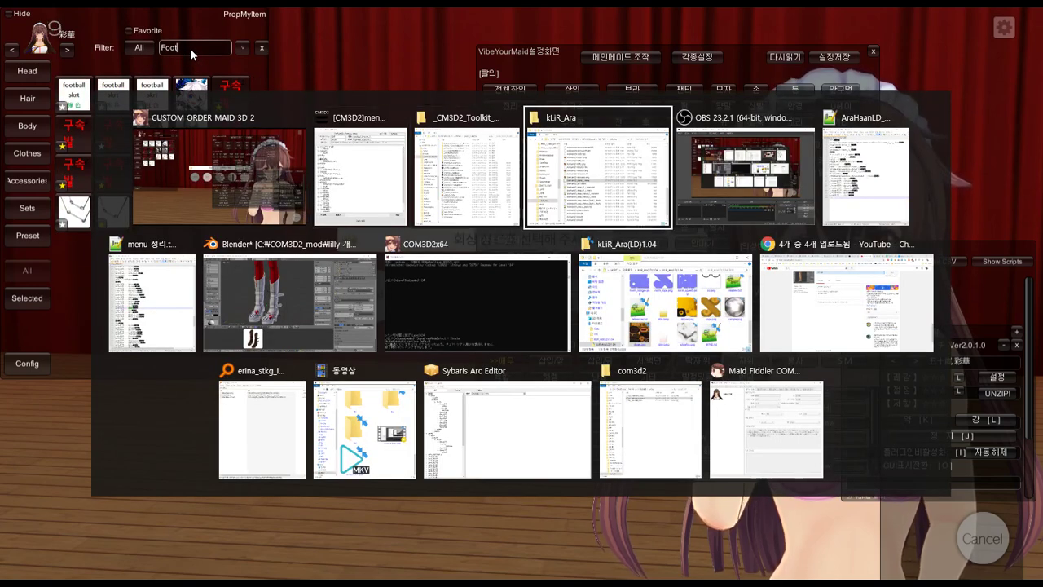
key(F2)
key(Escape)
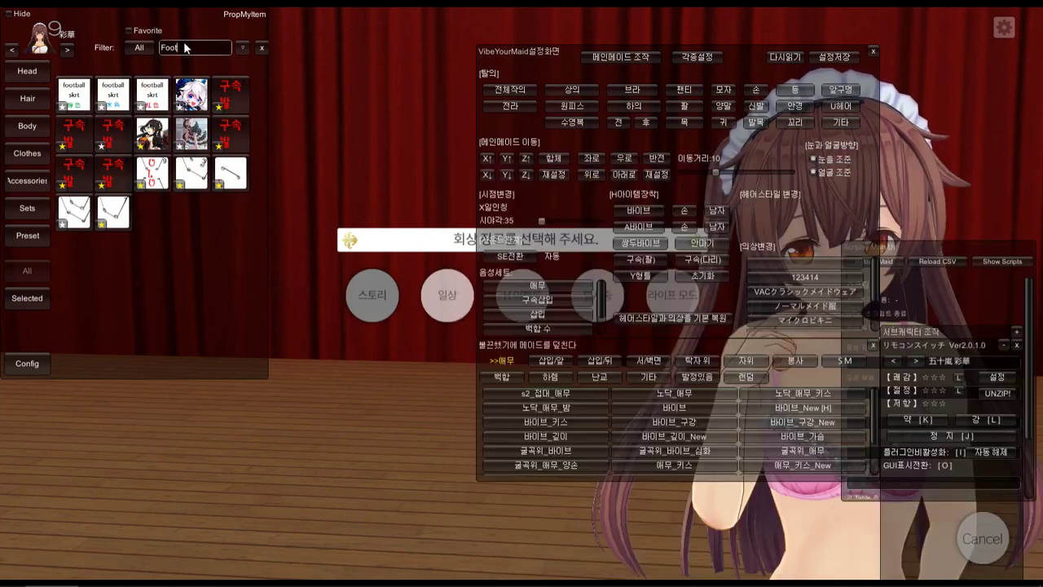
key(ctrl+a)
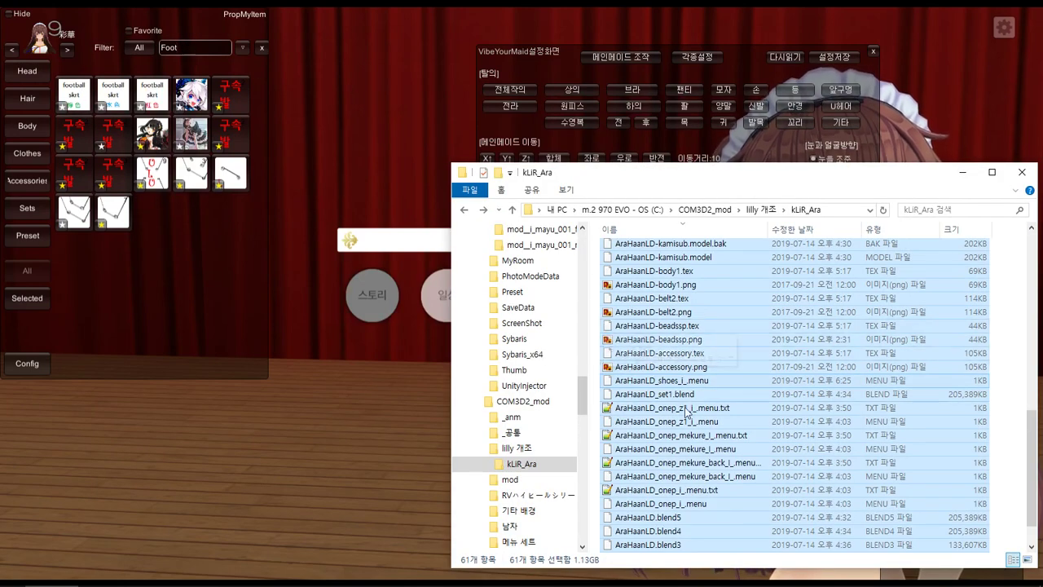
click(668, 379)
key(ctrl+c)
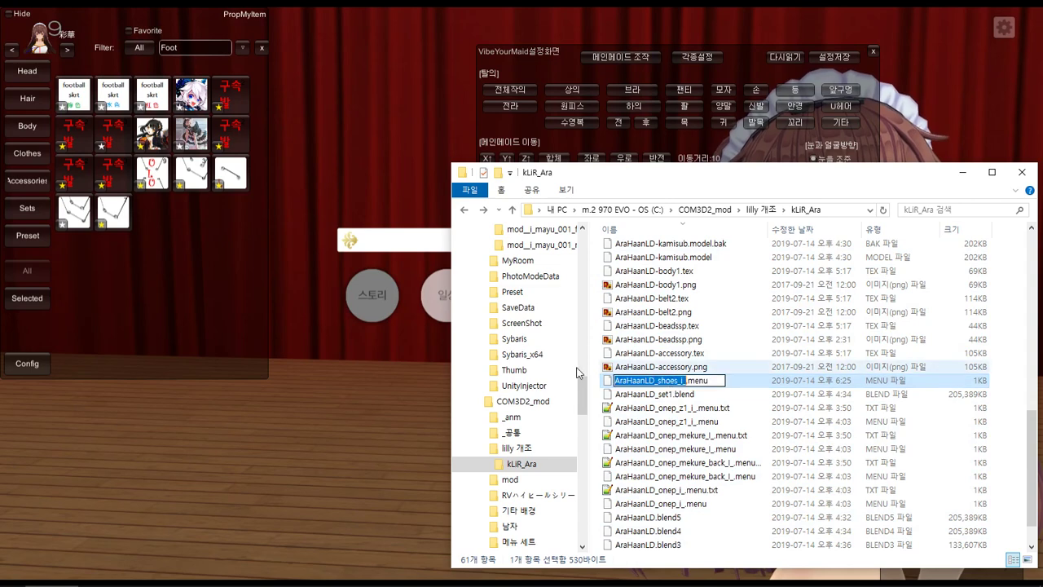
click(198, 38)
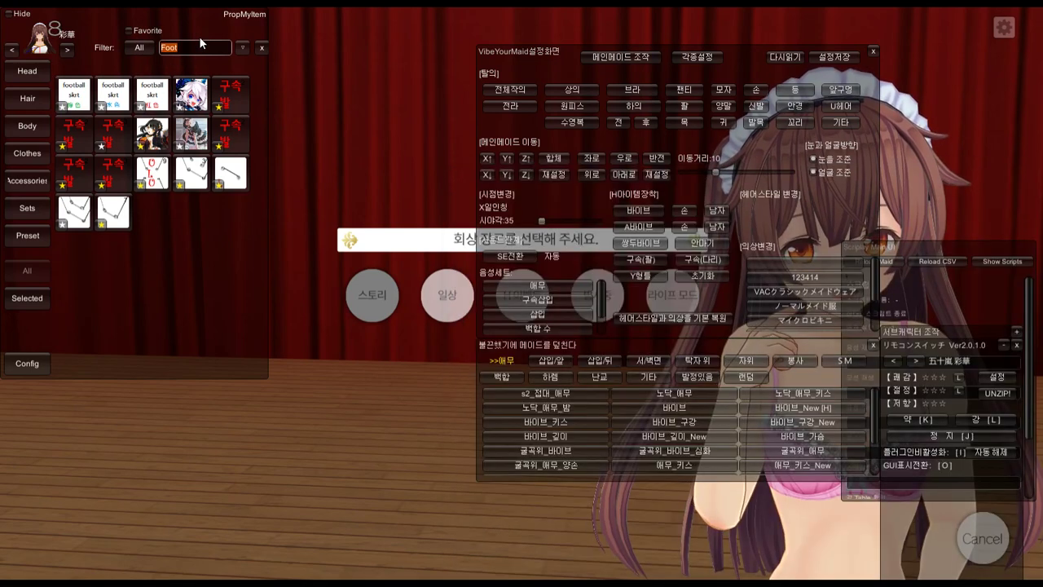
key(ctrl+v)
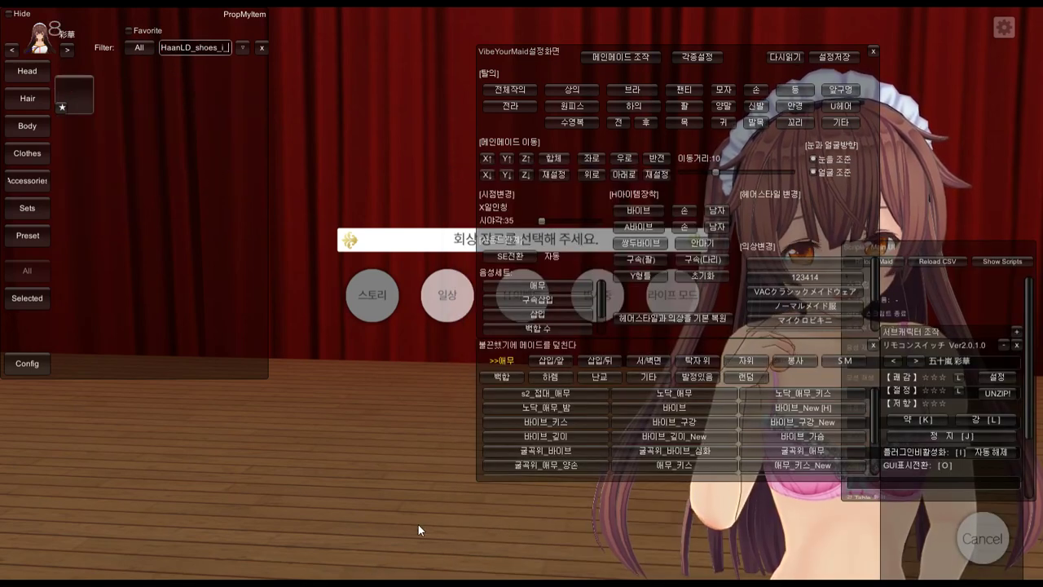
- Inspect the boots on the maid up close with the VibeYourMaid and remote switch panels closed, and return to the kLiR_Ara folder
click(427, 523)
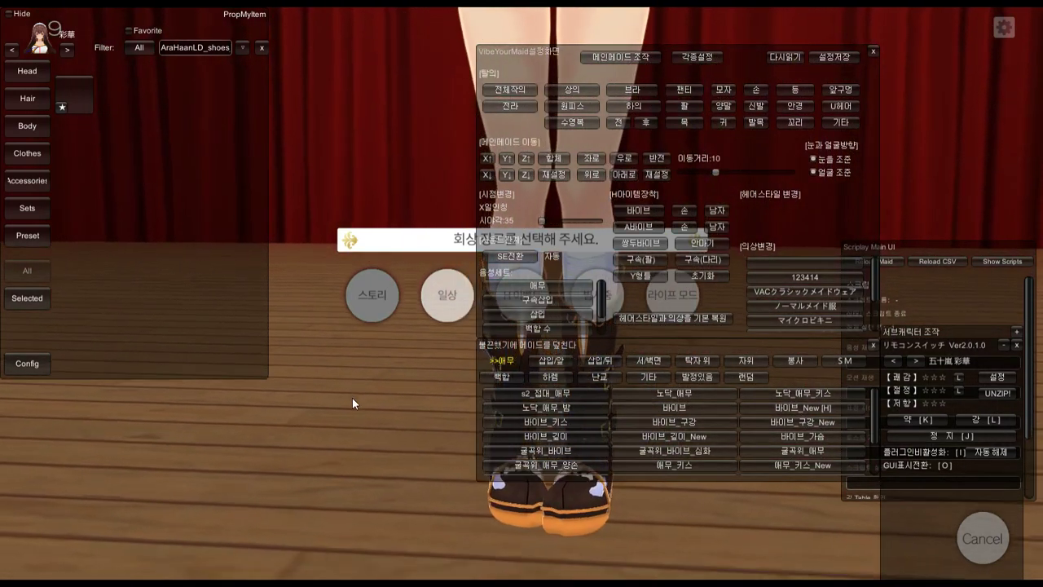
click(1017, 345)
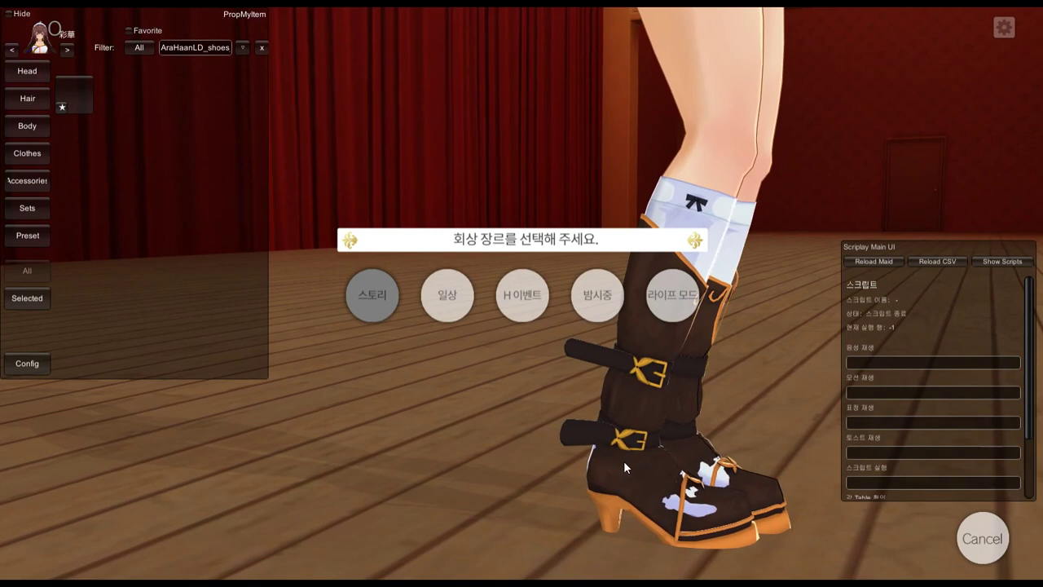
key(alt+Tab)
key(alt+Tab)
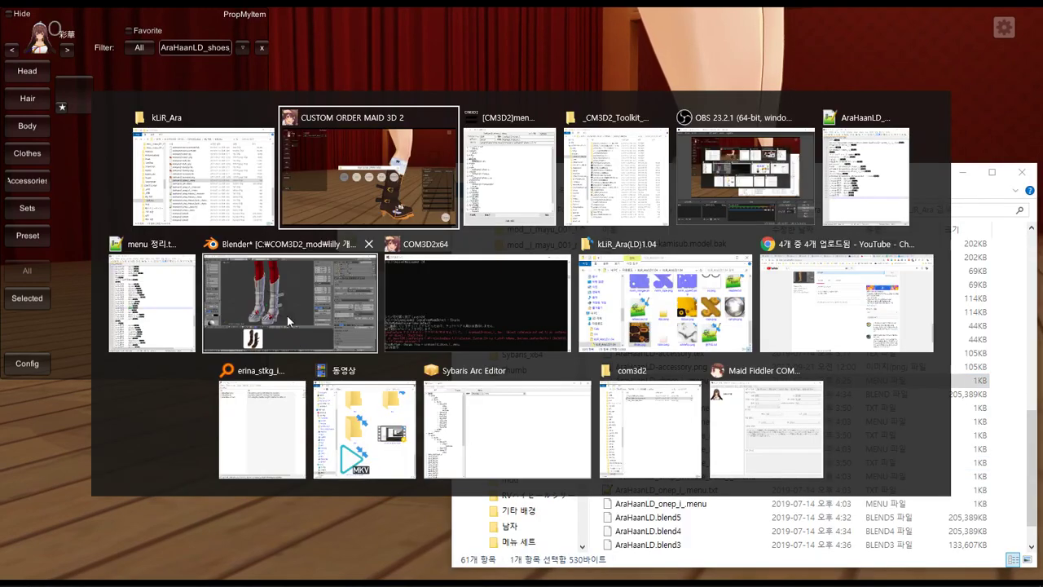
key(Escape)
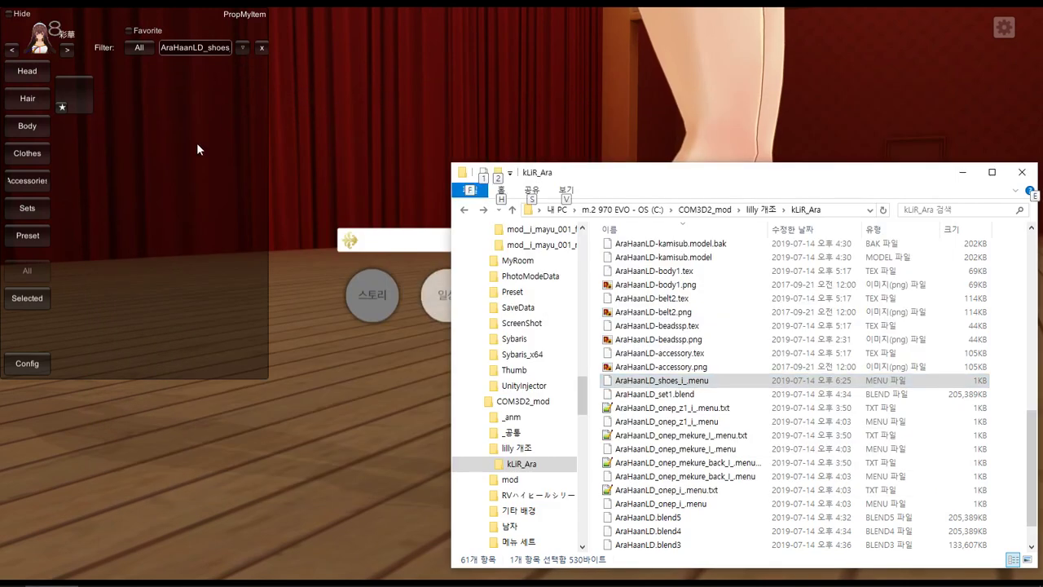
- Return to the game, list all shoes in PropMyItem without the name filter, and put the plain brown heeled boots on the maid
click(197, 142)
click(43, 154)
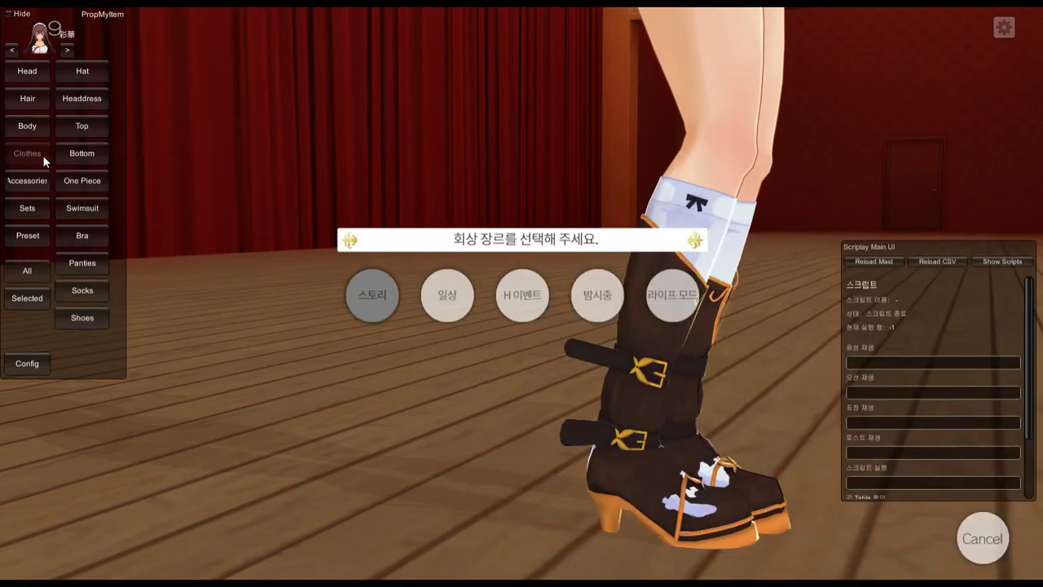
click(102, 318)
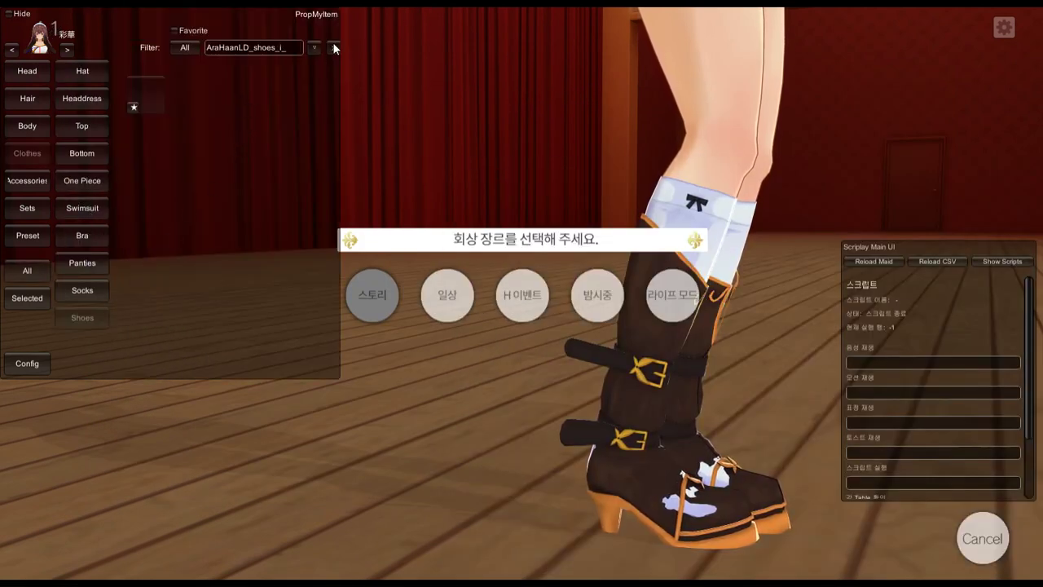
click(130, 108)
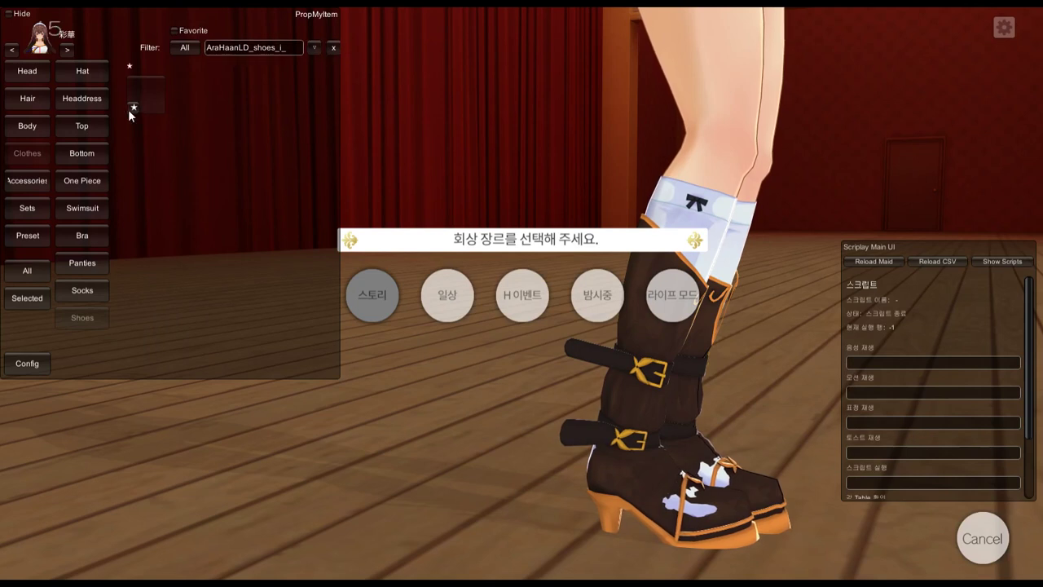
click(334, 47)
scroll(247, 281, down, 1)
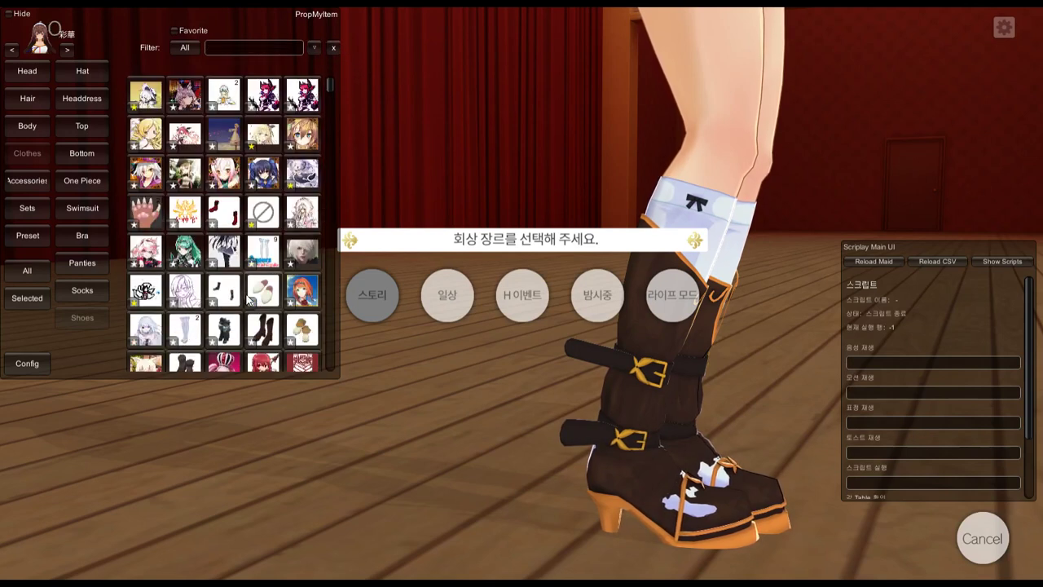
scroll(247, 281, down, 2)
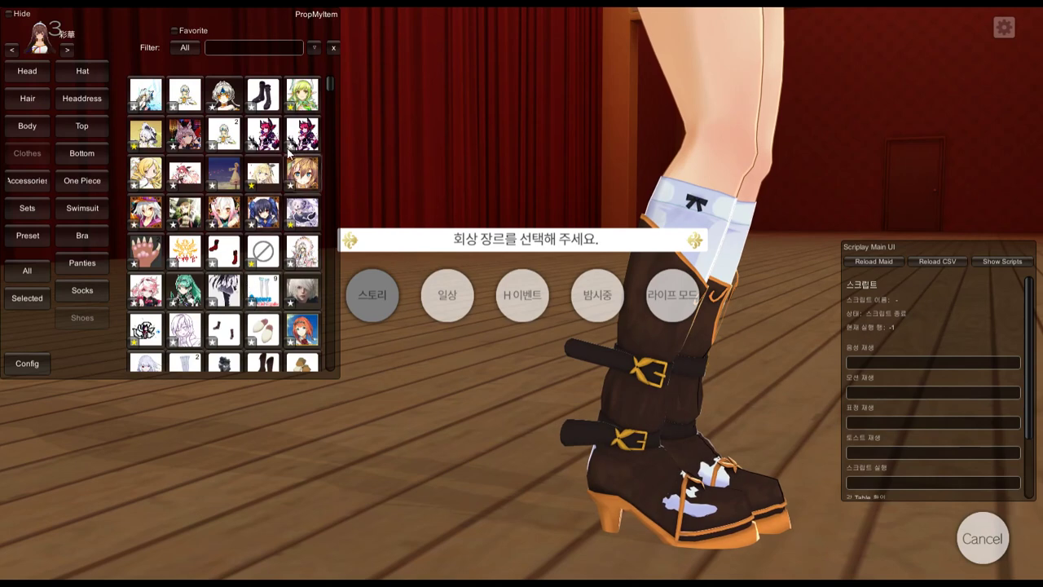
click(262, 251)
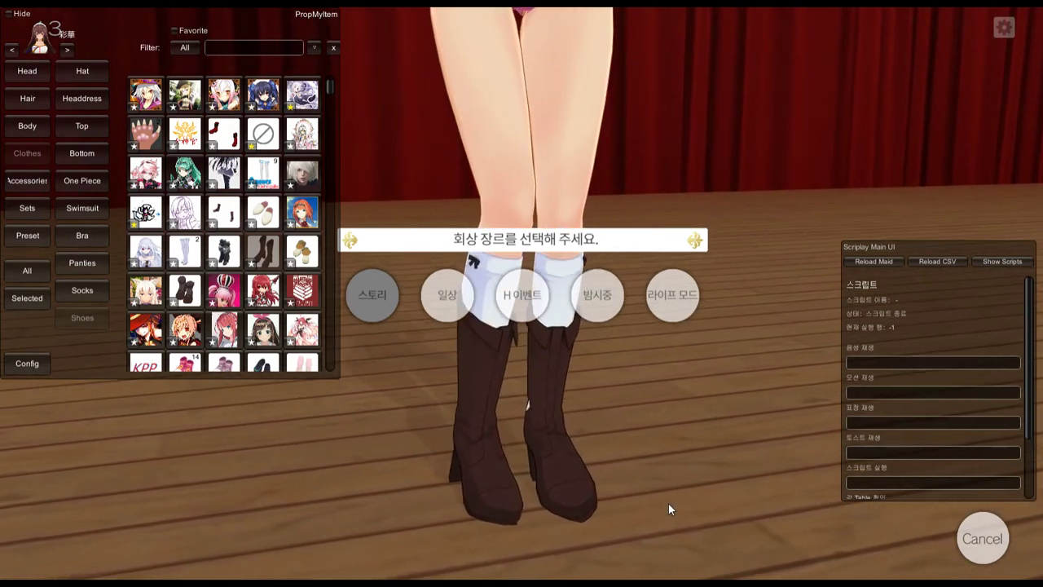
- Open the ACCex menu export form for the worn shoes and copy the menu name beni_shoe002_i_
key(F12)
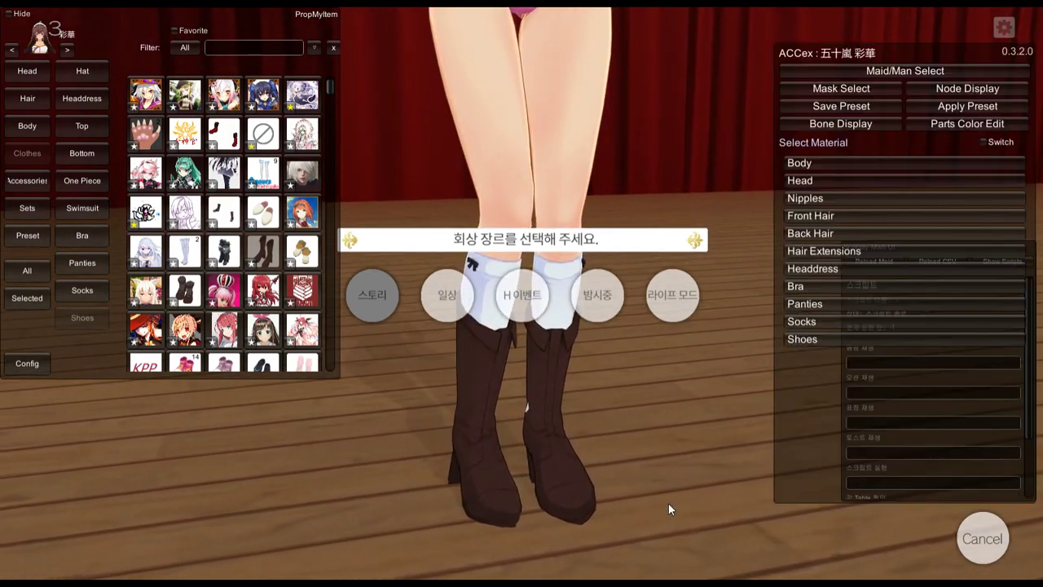
click(839, 336)
click(839, 489)
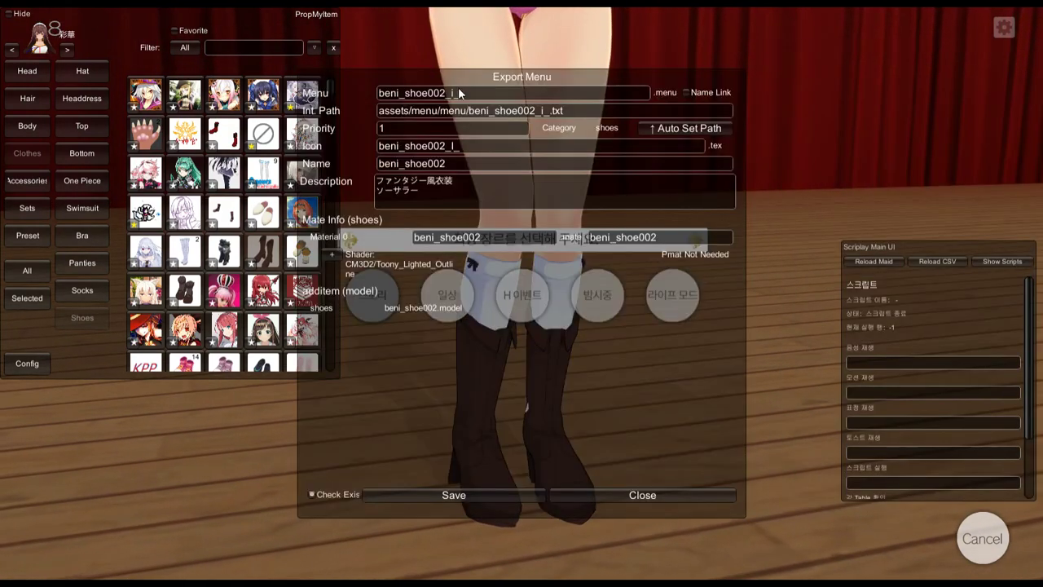
key(ctrl+a)
key(ctrl+c)
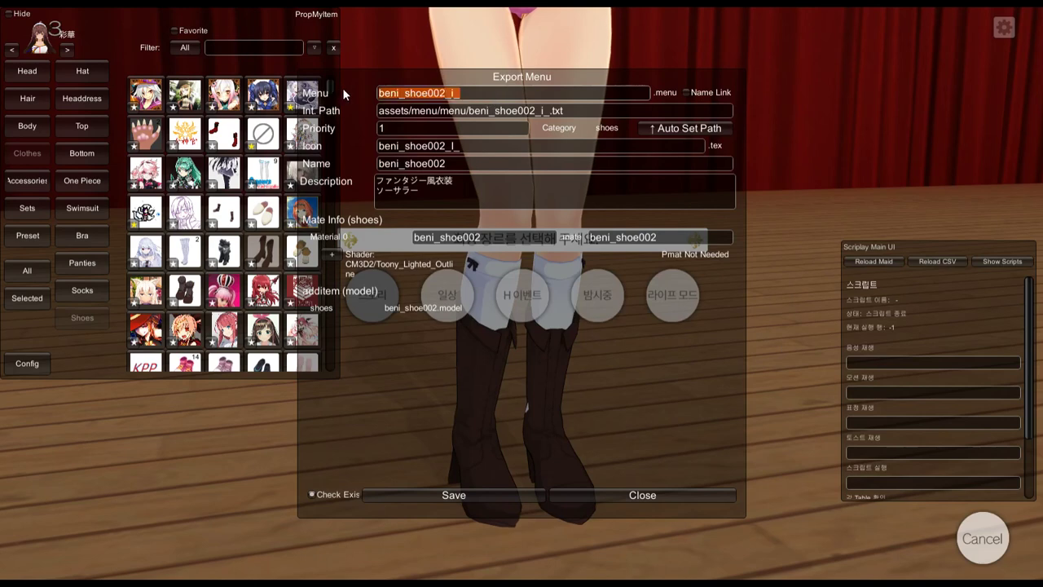
- Switch to Everything, search for beni_shoe002_i_ and select the .menu file
key(super)
click(923, 577)
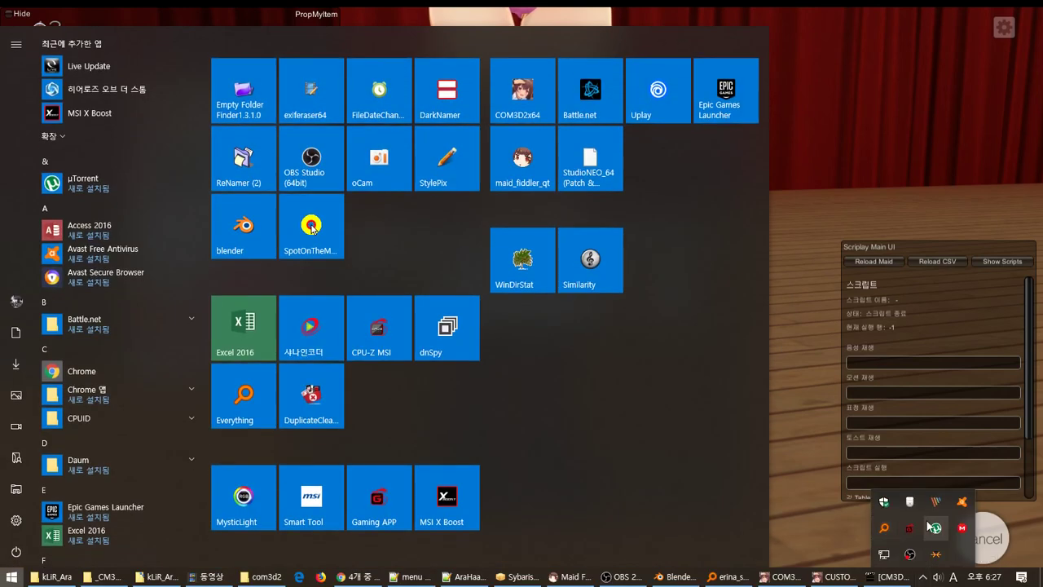
click(885, 530)
key(ctrl+v)
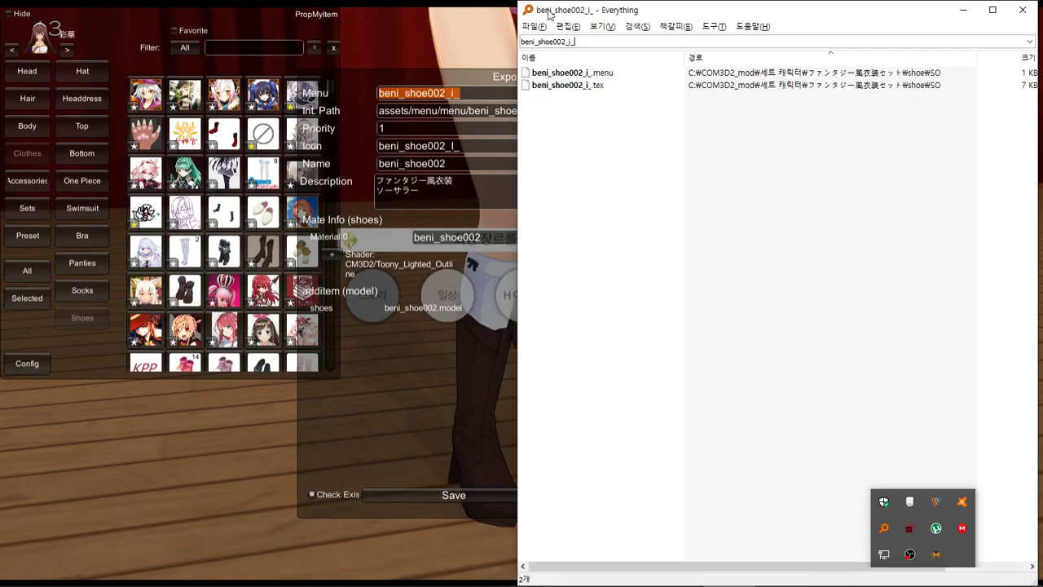
click(555, 78)
- Open beni_shoe002_i_.menu with [CM3D2]menu編集.exe from the _CM3D2_Toolkit_PR2 folder
mouse_move(72, 582)
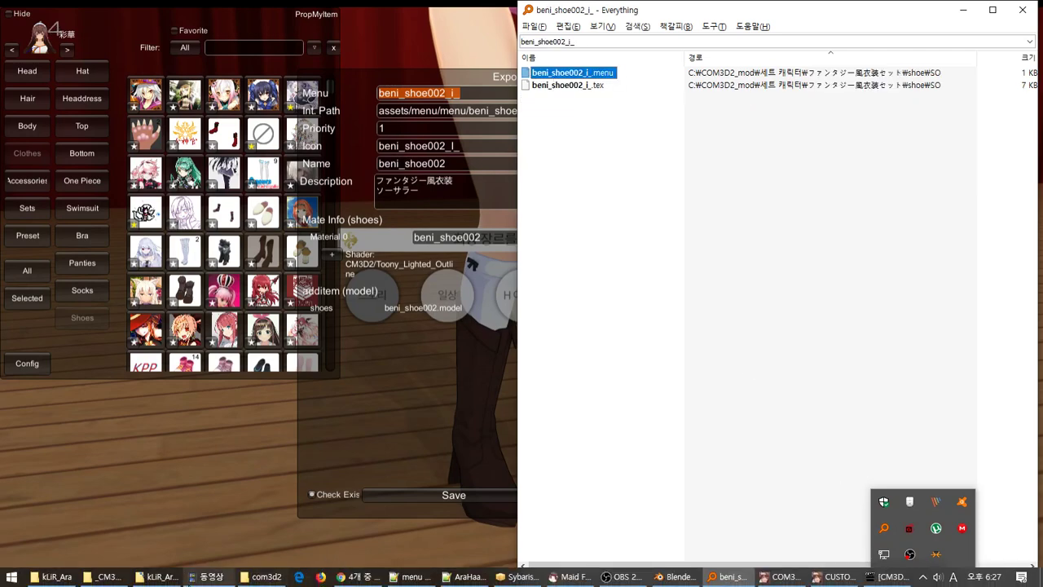
click(106, 577)
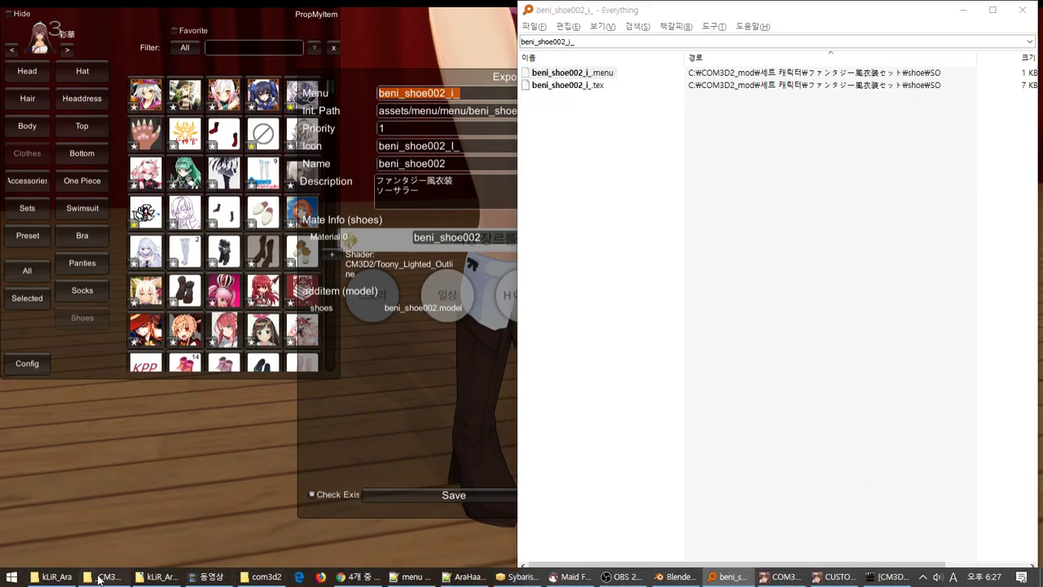
click(743, 4)
drag(570, 73, 361, 253)
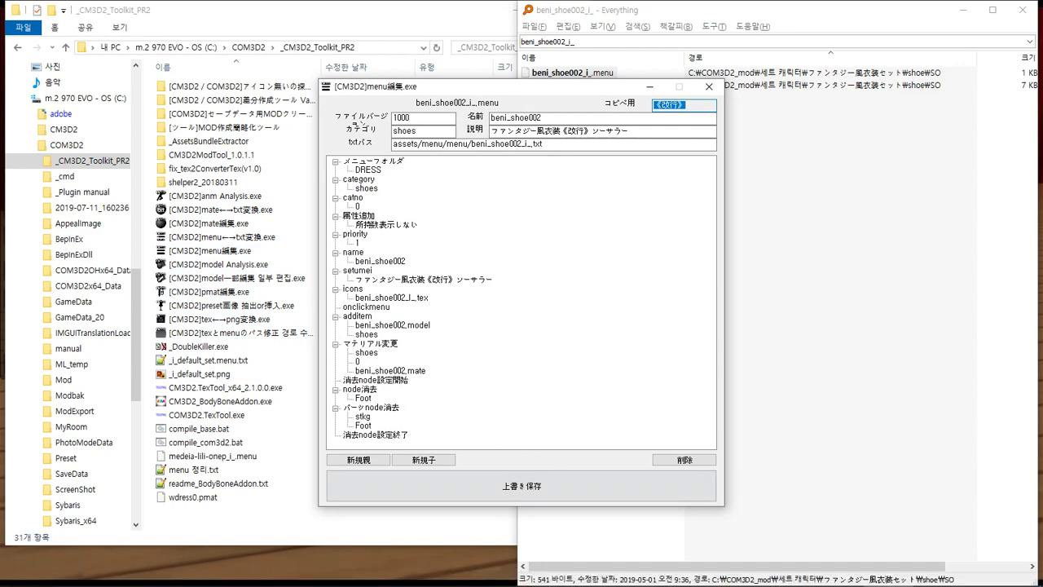
- Place the AraHaanLD_shoes_i_.menu editor beside the beni_shoe002_i_.menu editor and compare their node entries
click(841, 581)
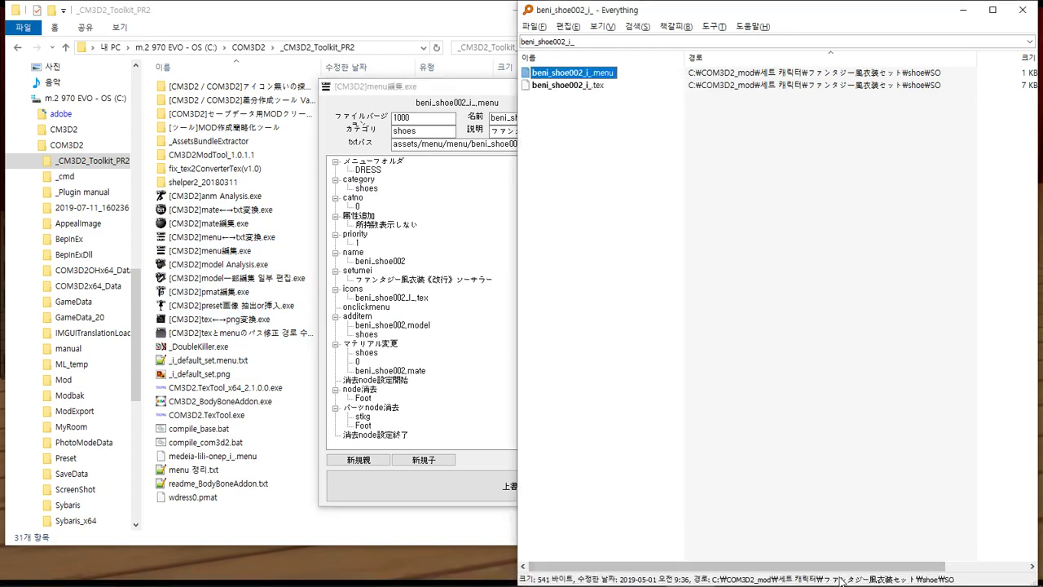
click(690, 577)
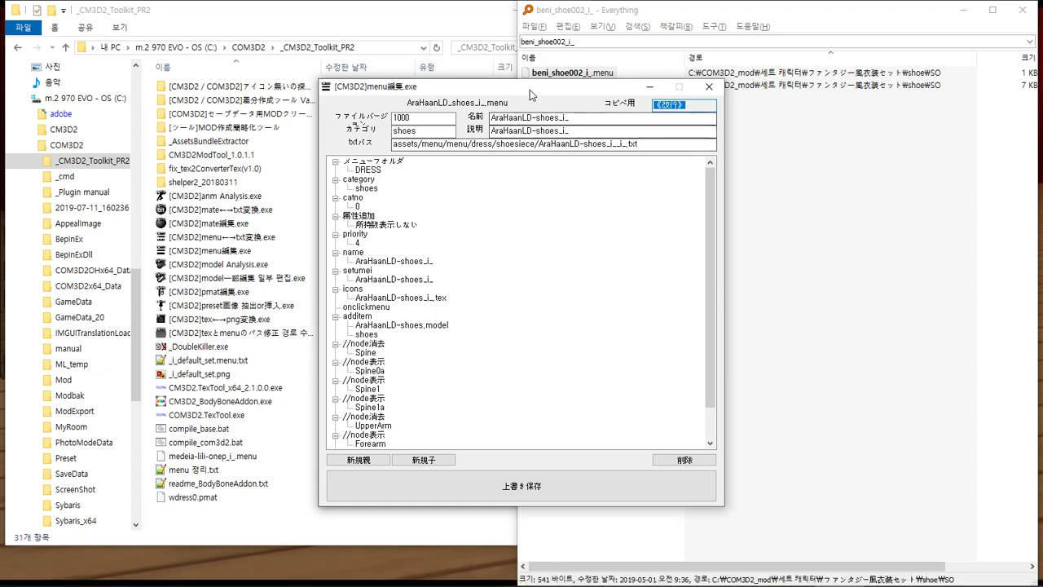
drag(530, 89, 805, 91)
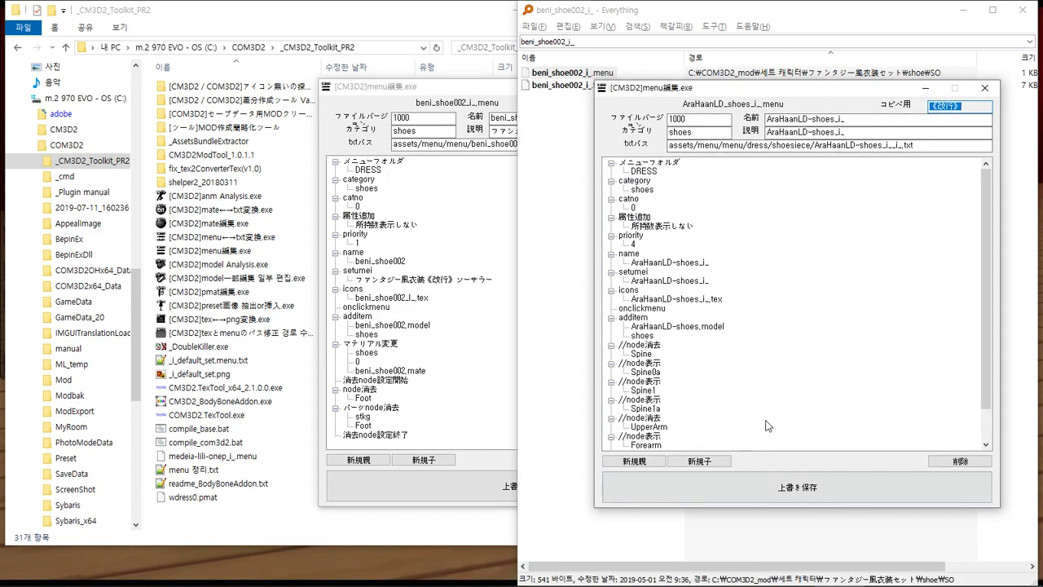
scroll(766, 426, down, 2)
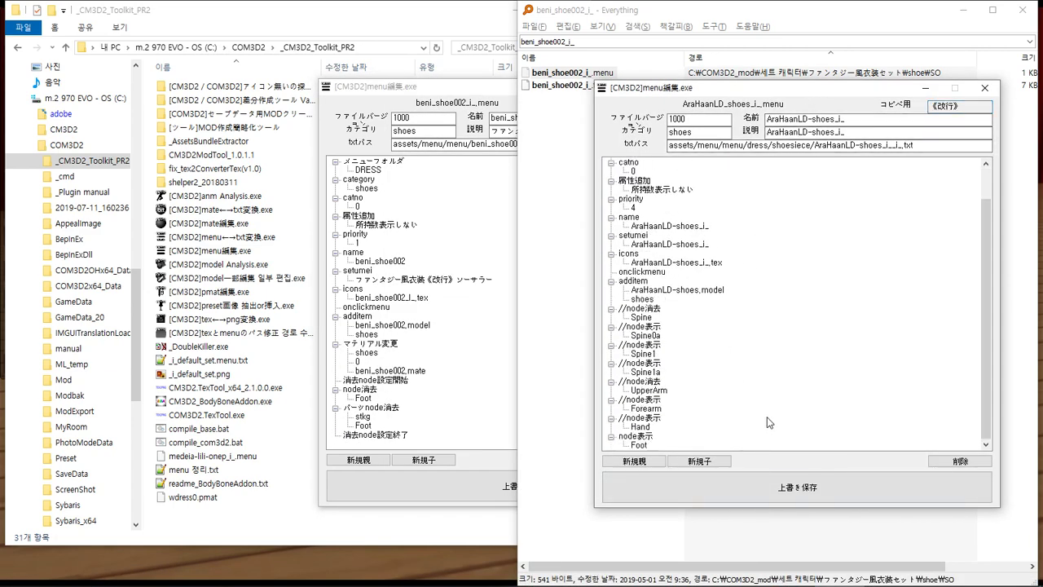
- In AraHaanLD_shoes_i_.menu, rename the //node表示 entry above Hand to パーツnode消去 and its Hand child to stkg
click(390, 409)
click(825, 364)
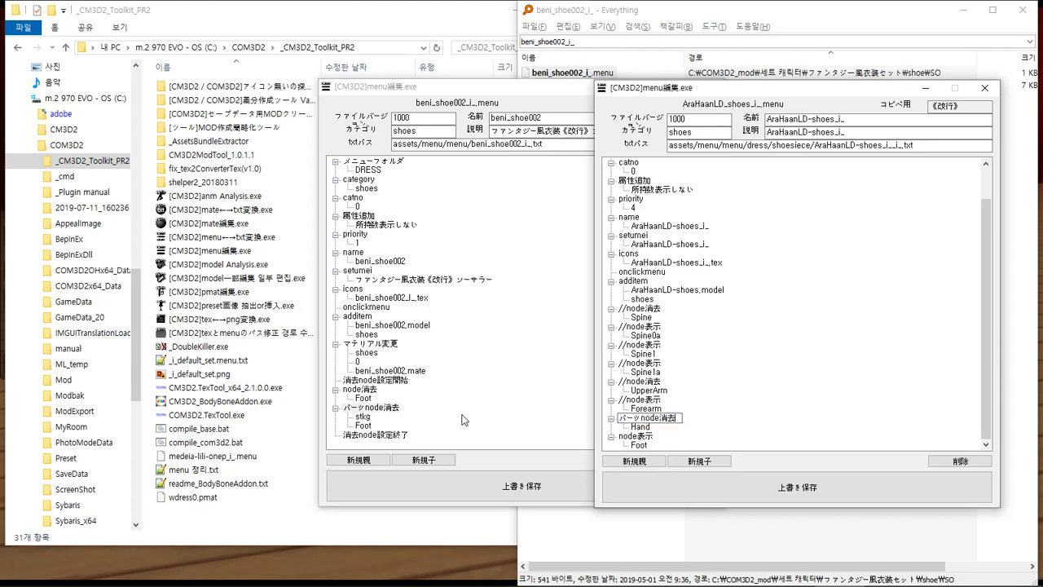
click(364, 417)
click(828, 375)
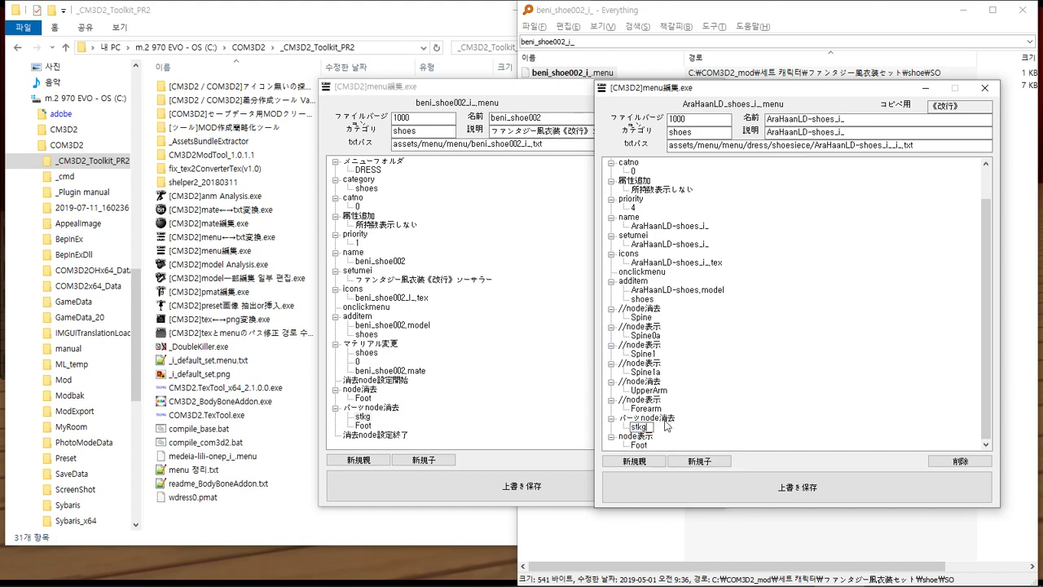
- Add a child named Foot under the パーツnode消去 entry and save AraHaanLD_shoes_i_.menu by overwriting it
click(699, 460)
click(383, 429)
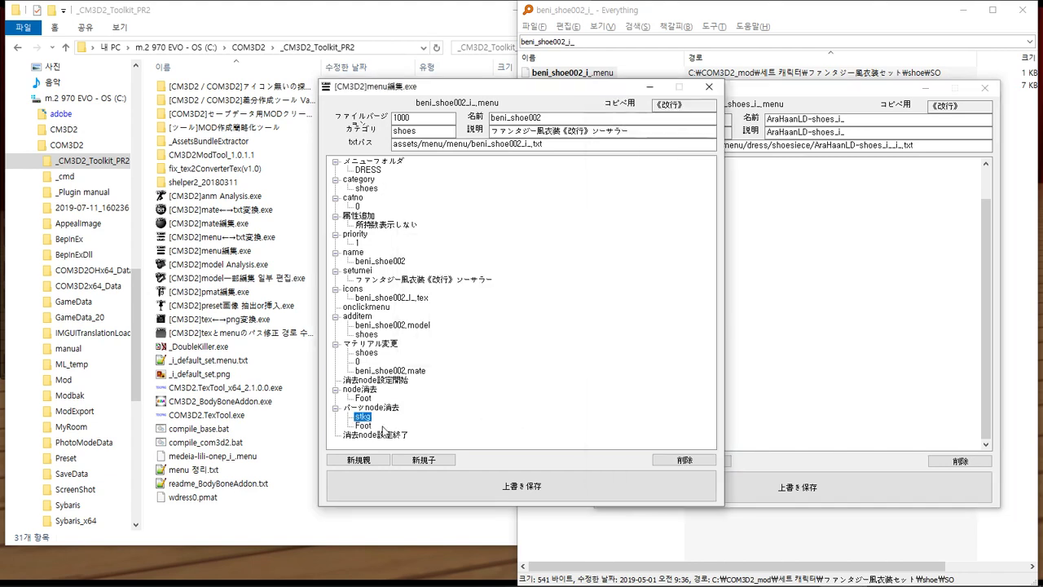
click(837, 331)
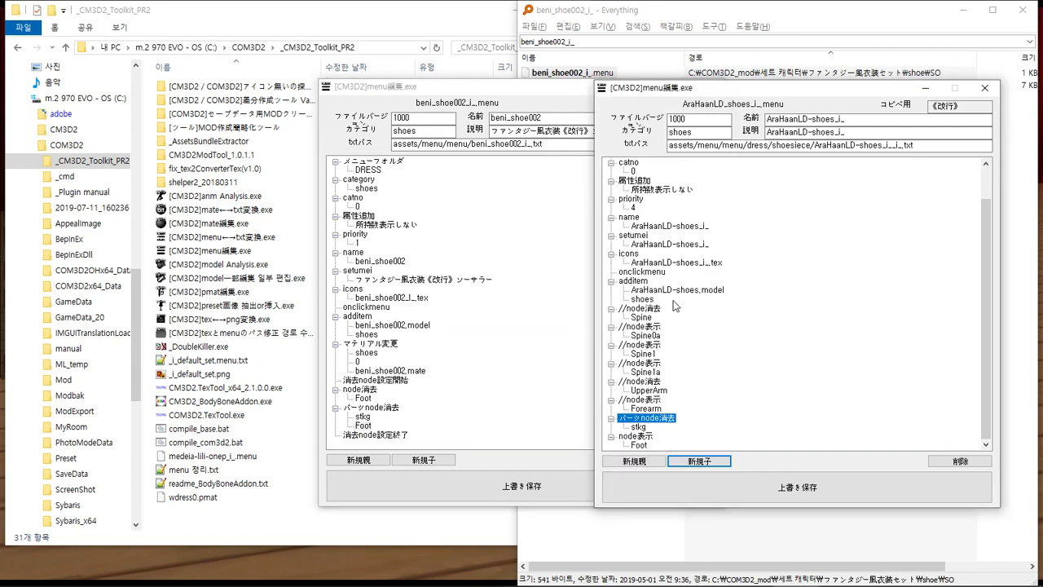
key(alt+Tab)
text(Foot)
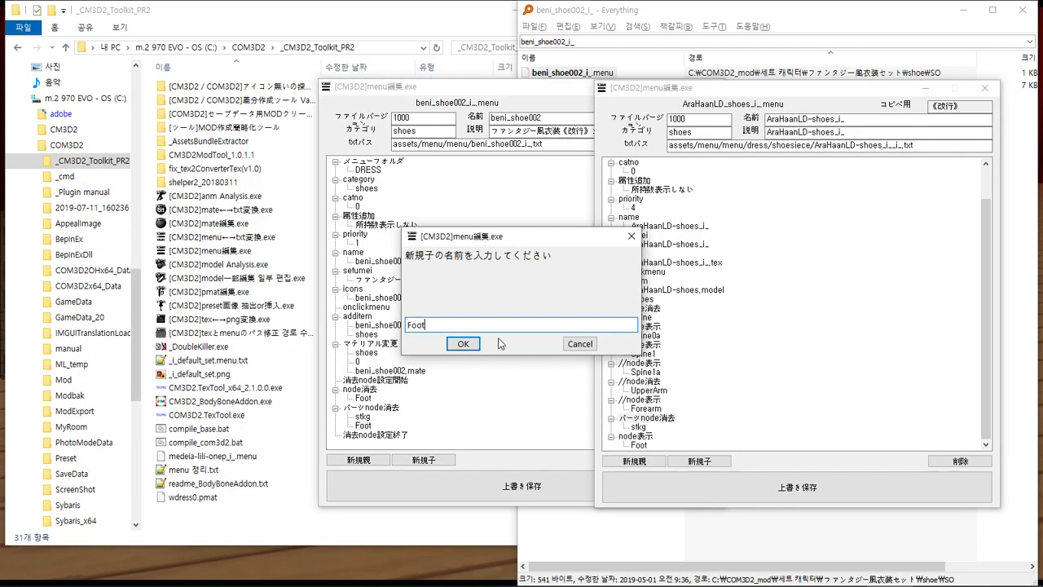
click(468, 346)
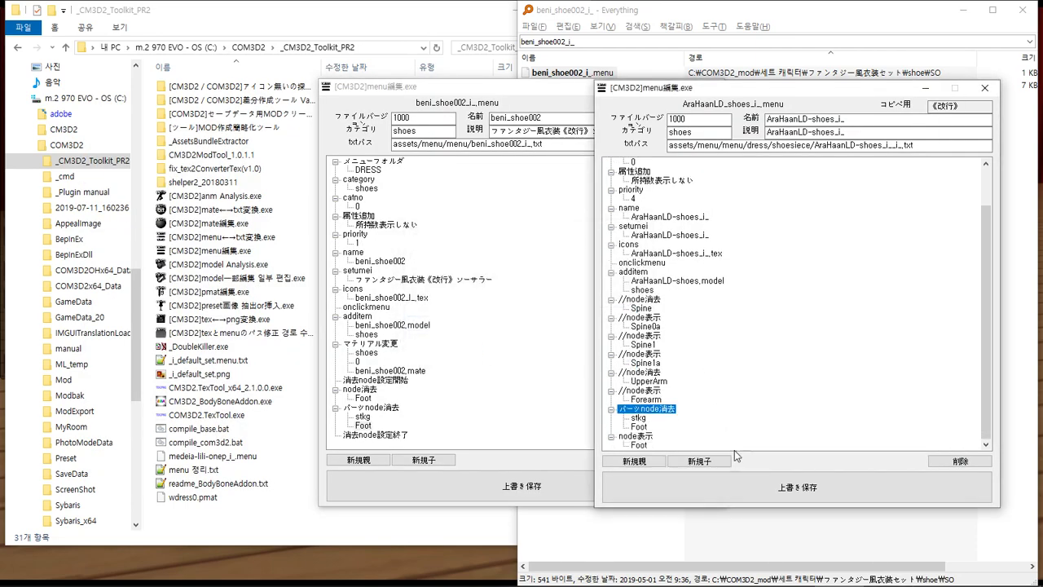
click(741, 492)
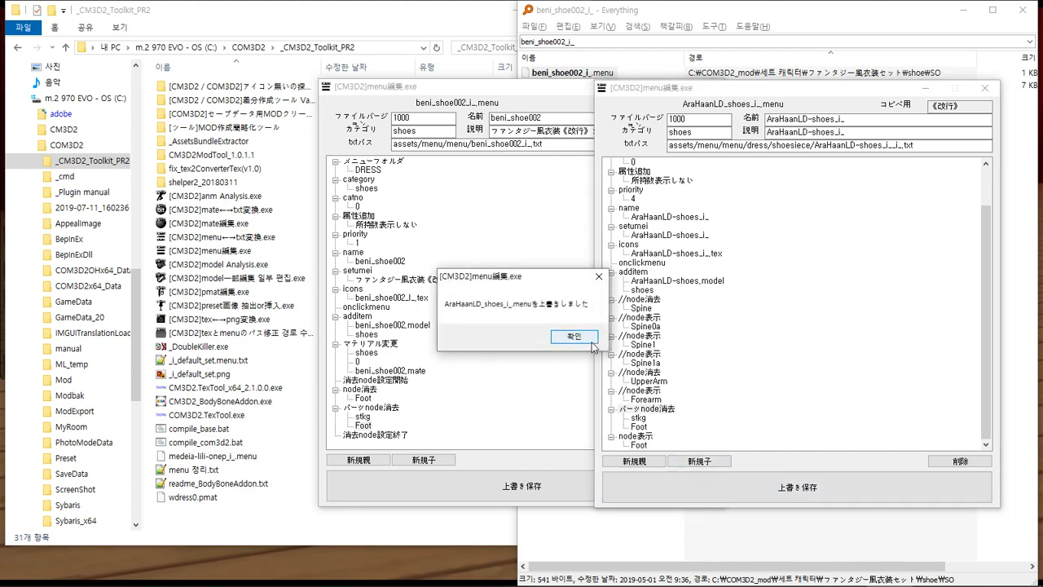
click(592, 341)
- Copy the パーツnode消去 entry name, discard the missing AraHaanLD_shoes_i_.menu.txt from Notepad++, and bring up menu 정리.txt
click(668, 411)
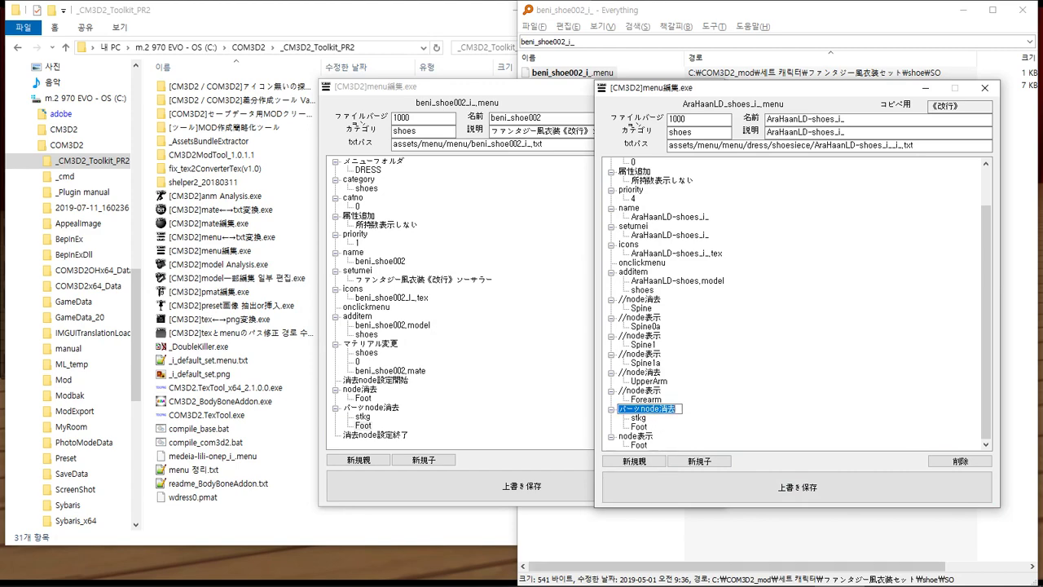
click(440, 576)
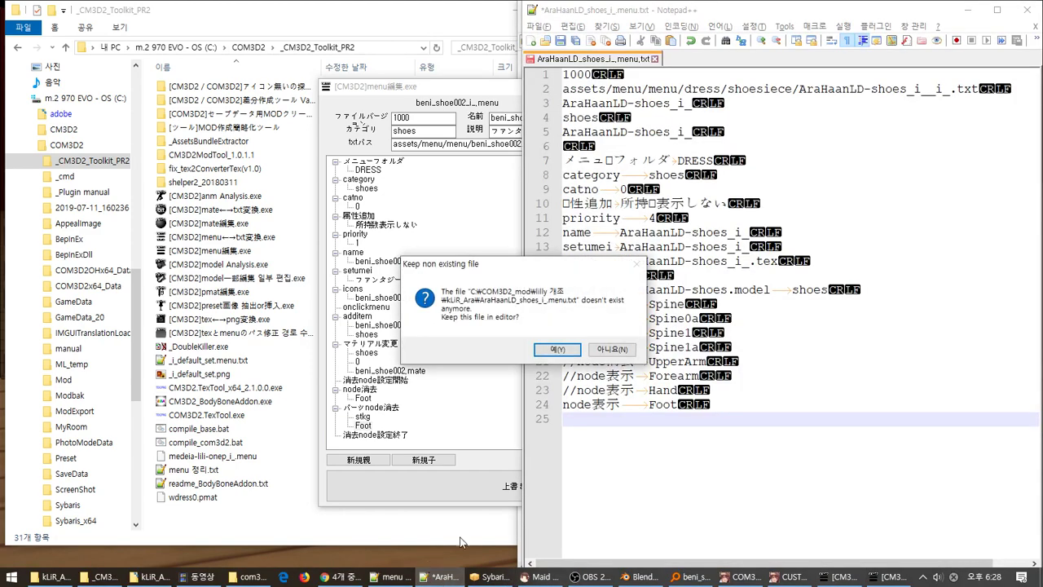
click(607, 349)
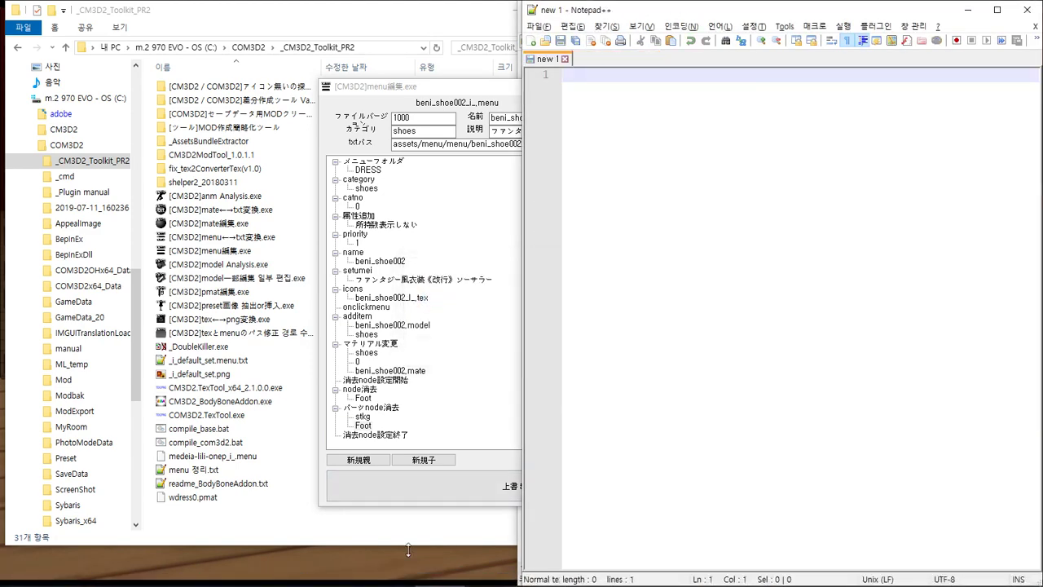
click(393, 577)
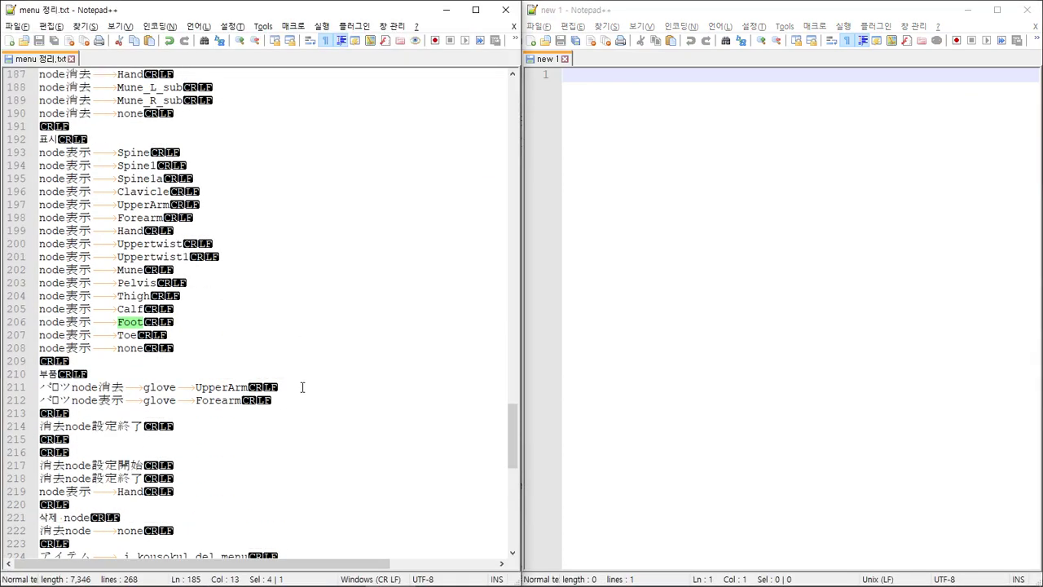
- Duplicate the パーツnode消去 glove UpperArm line in the 부품 section of menu 정리.txt
click(328, 367)
click(322, 402)
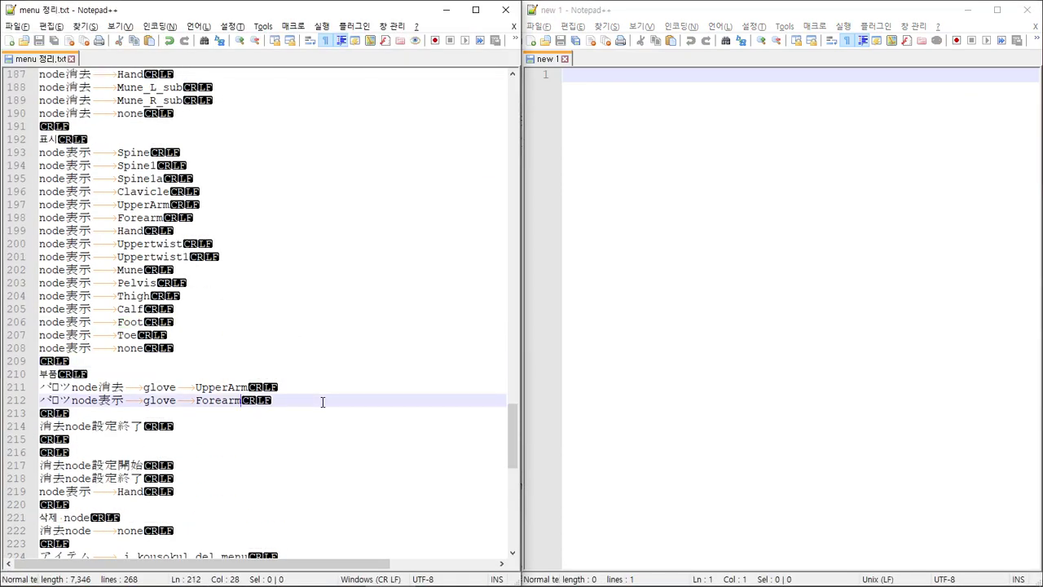
click(333, 390)
key(ctrl+d)
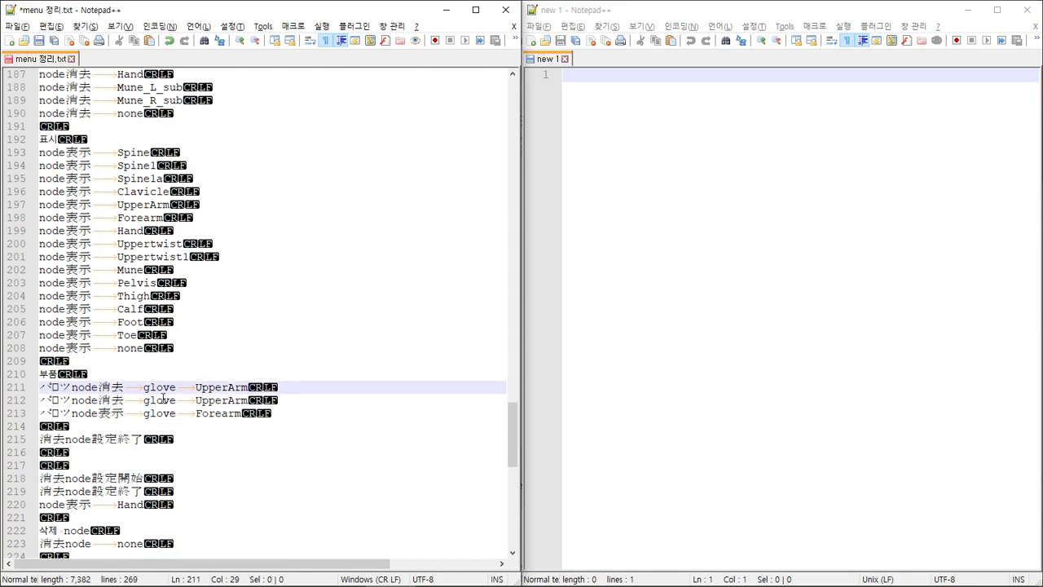
double_click(159, 400)
text(パロツnode消去)
key(ctrl+z)
- Change the duplicated line's glove to stkg and UpperArm to Foot, copying both values from the beni_shoe002_i_.menu editor
key(alt+Tab)
key(alt+Tab)
key(alt+Tab)
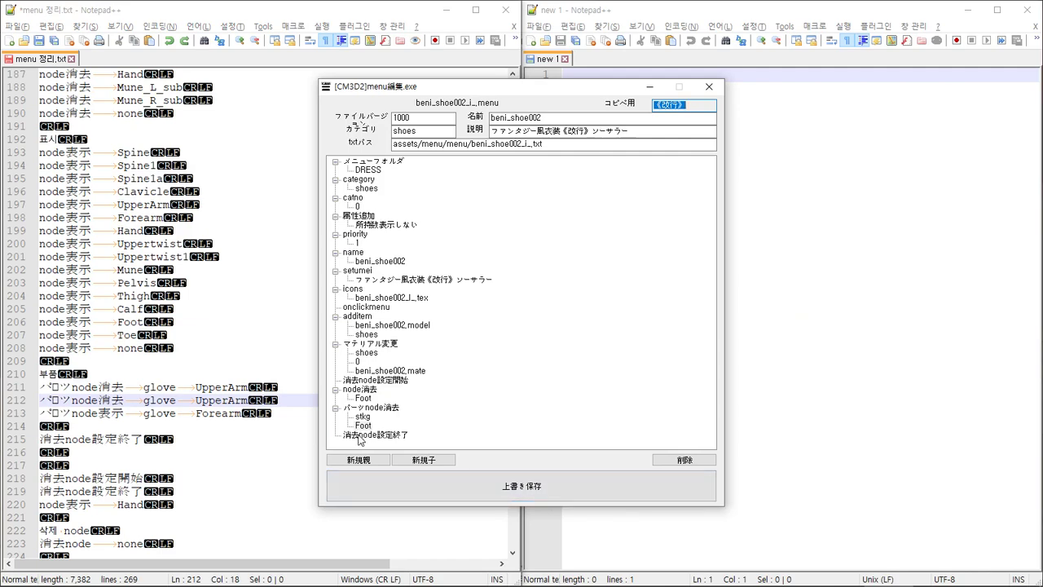
double_click(164, 400)
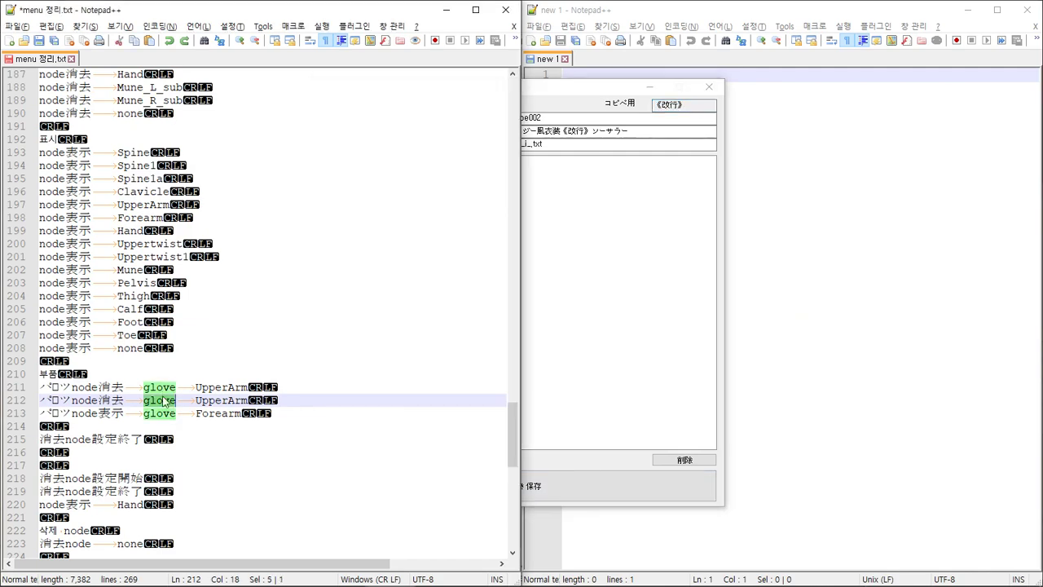
text(stkg)
click(608, 384)
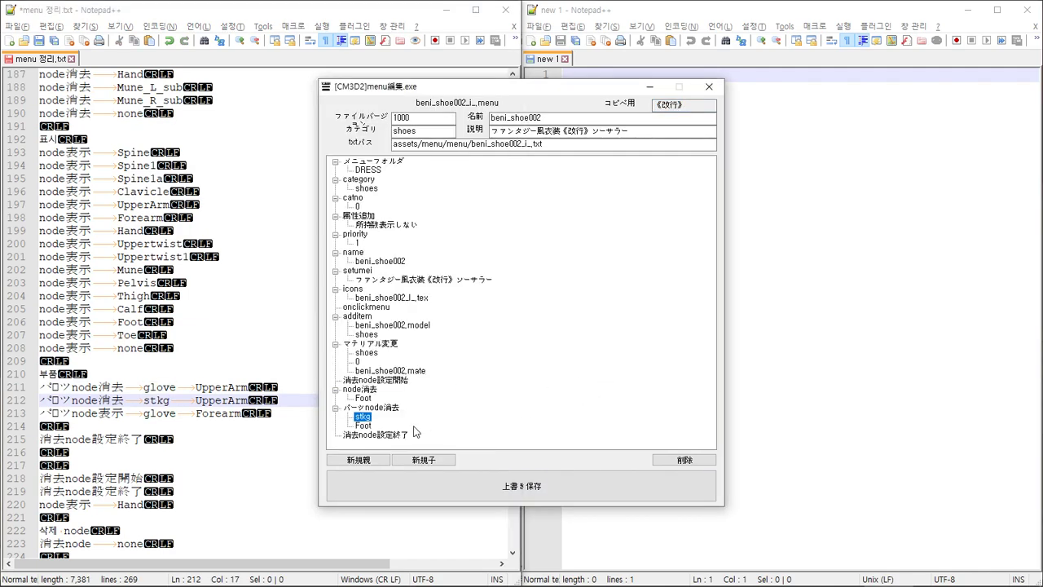
double_click(238, 401)
text(Foot)
click(378, 378)
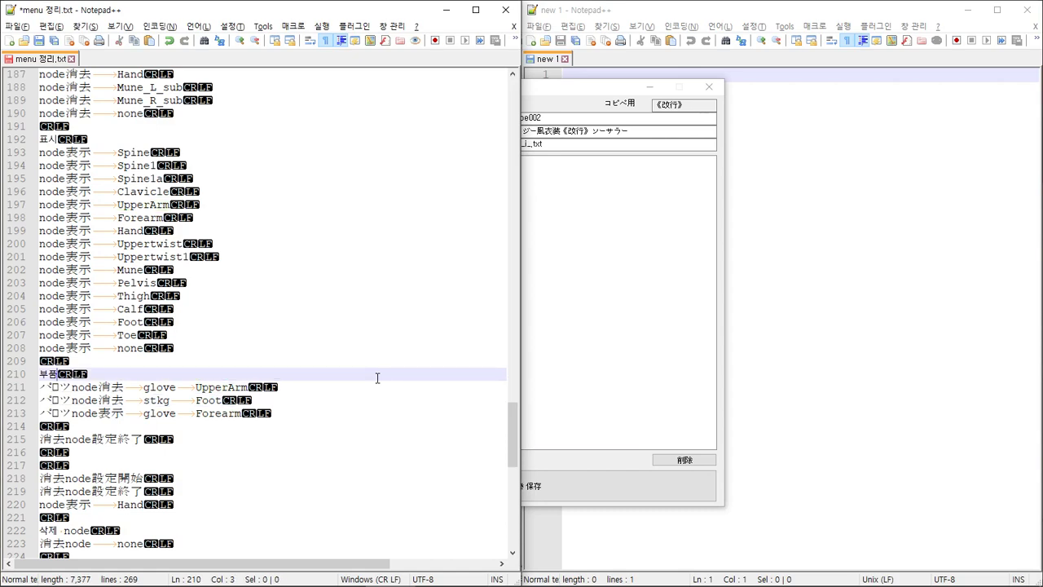
- Save beni_shoe002_i_.menu by overwriting it and close its menu editor window
key(alt+Tab)
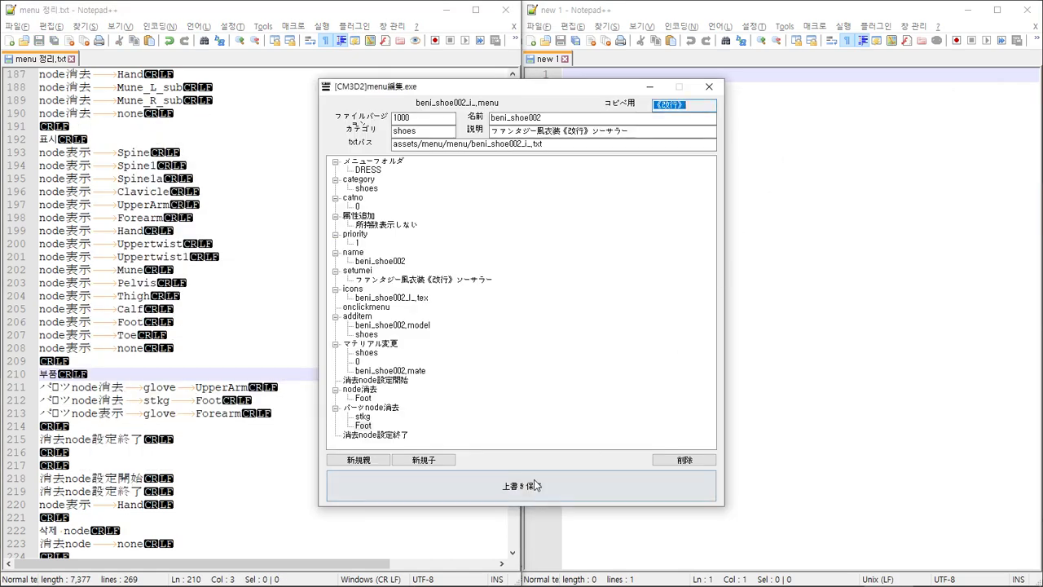
click(526, 486)
click(568, 336)
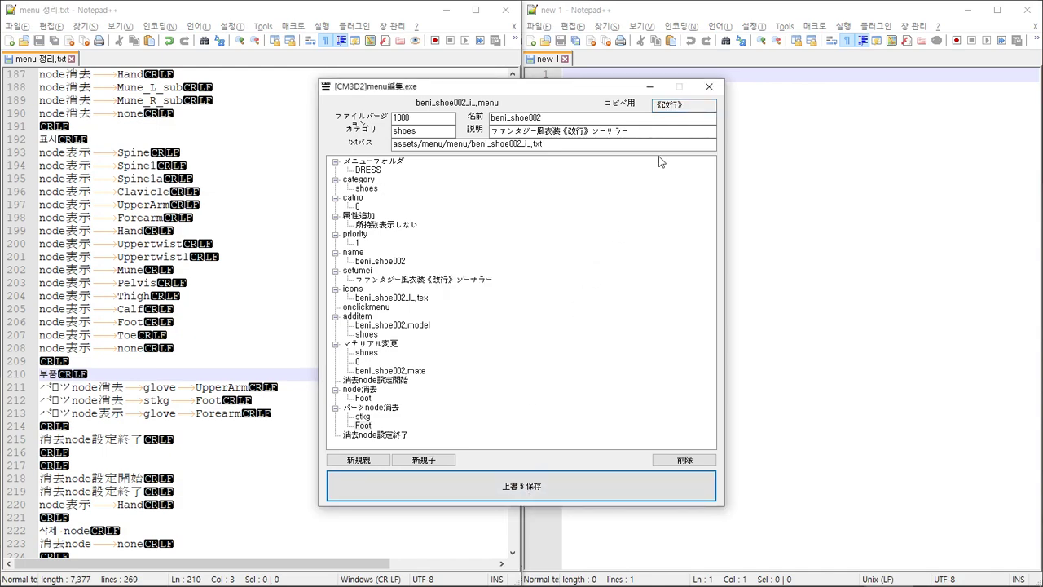
click(709, 87)
- Save AraHaanLD_shoes_i_.menu by overwriting it and switch to Custom Order Maid 3D 2
key(alt+Tab)
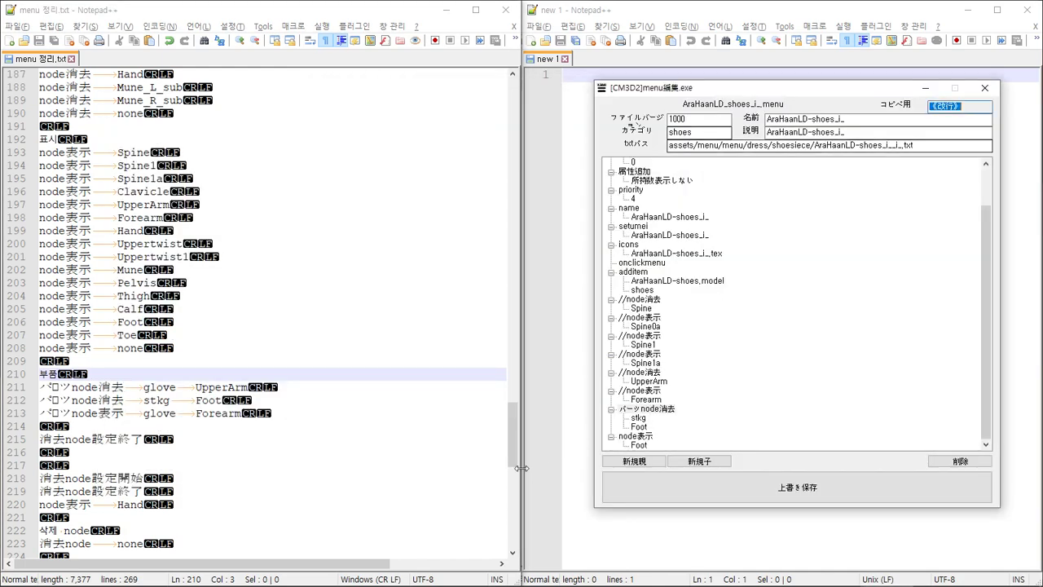
click(761, 489)
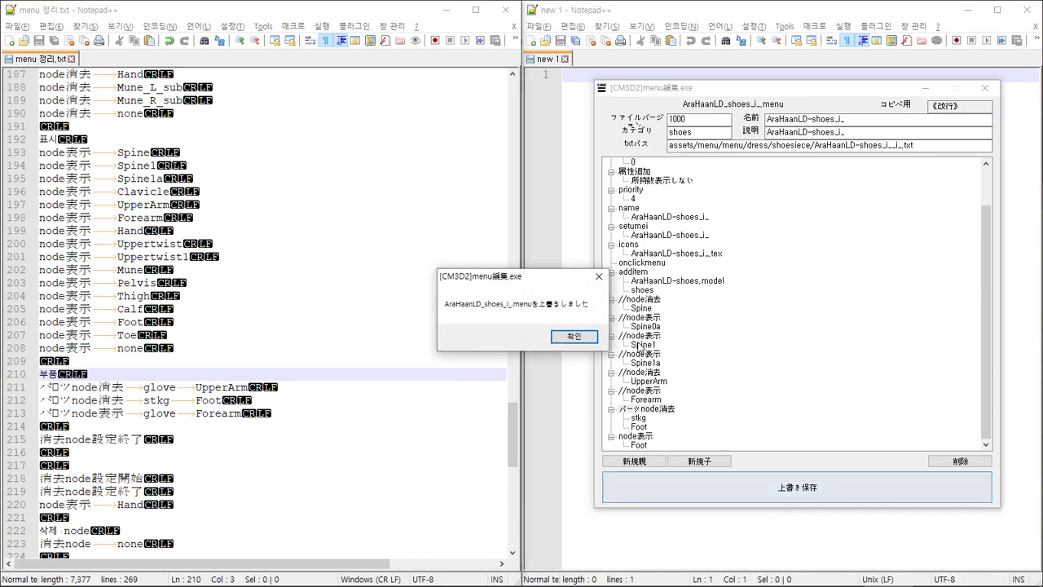
click(574, 336)
key(alt+Tab)
key(alt+Tab)
key(alt+Tab)
key(alt+Tab)
key(alt+Tab)
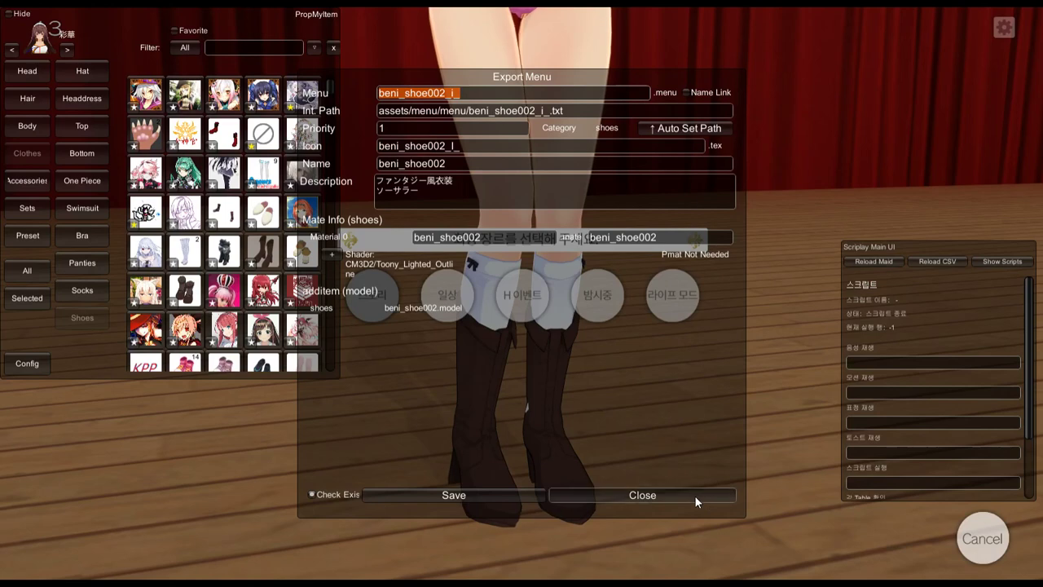
- Close the Export Menu dialog and put the AraHaanLD boots from the favorite shoes on the character
click(695, 496)
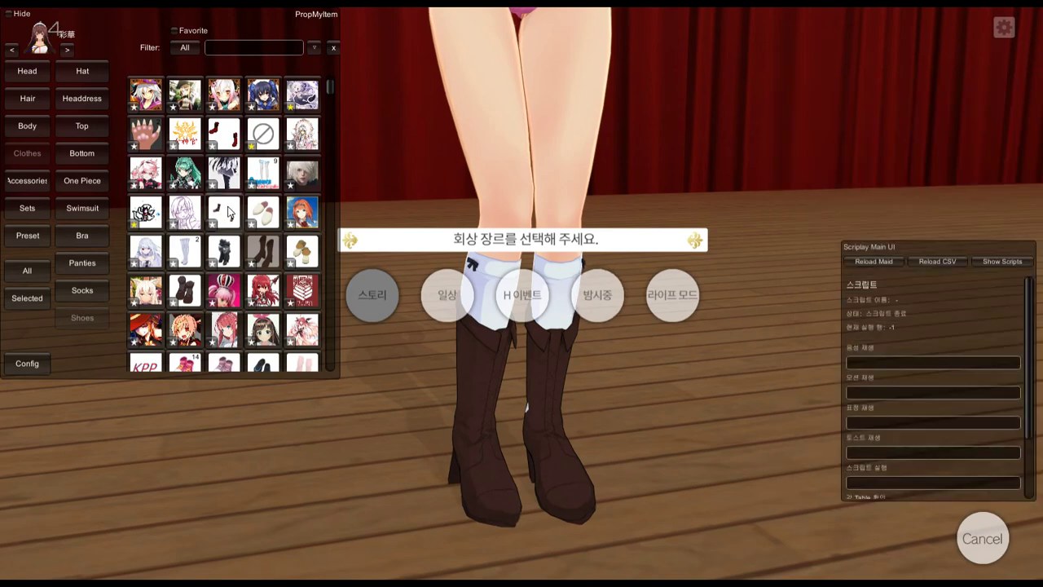
scroll(227, 210, down, 3)
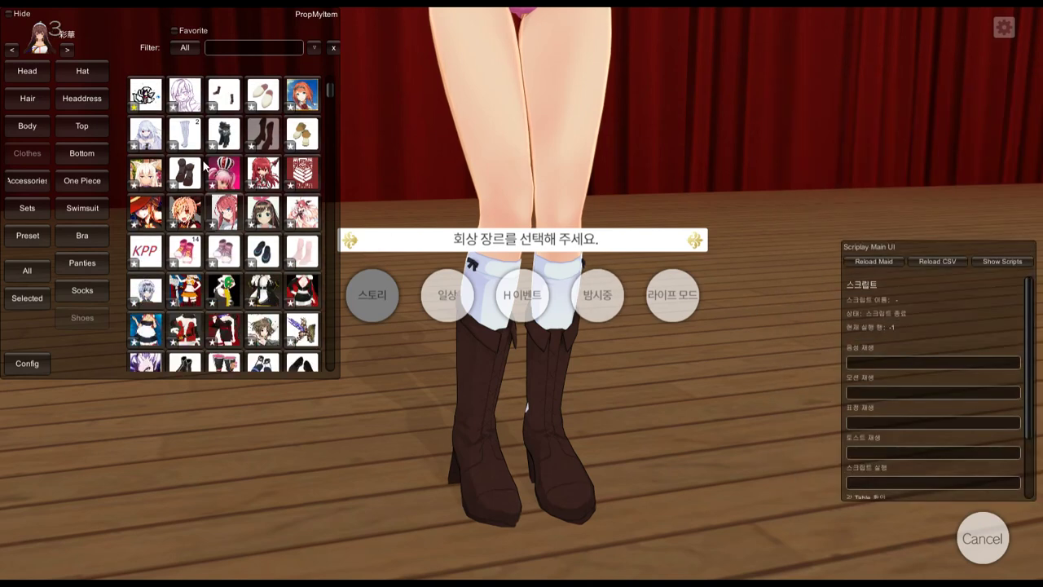
scroll(204, 163, down, 2)
click(175, 31)
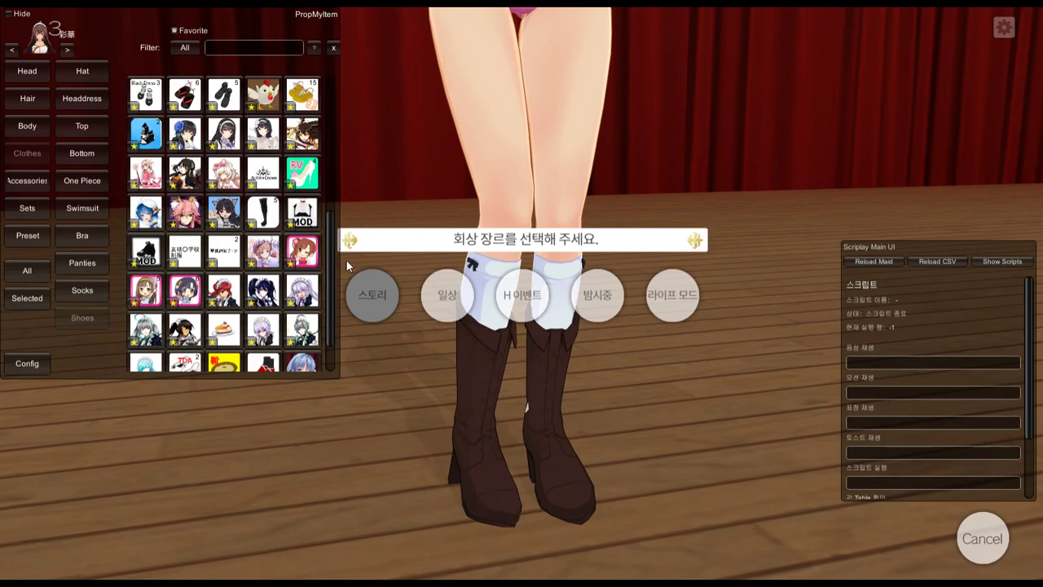
scroll(346, 273, down, 2)
scroll(314, 99, up, 8)
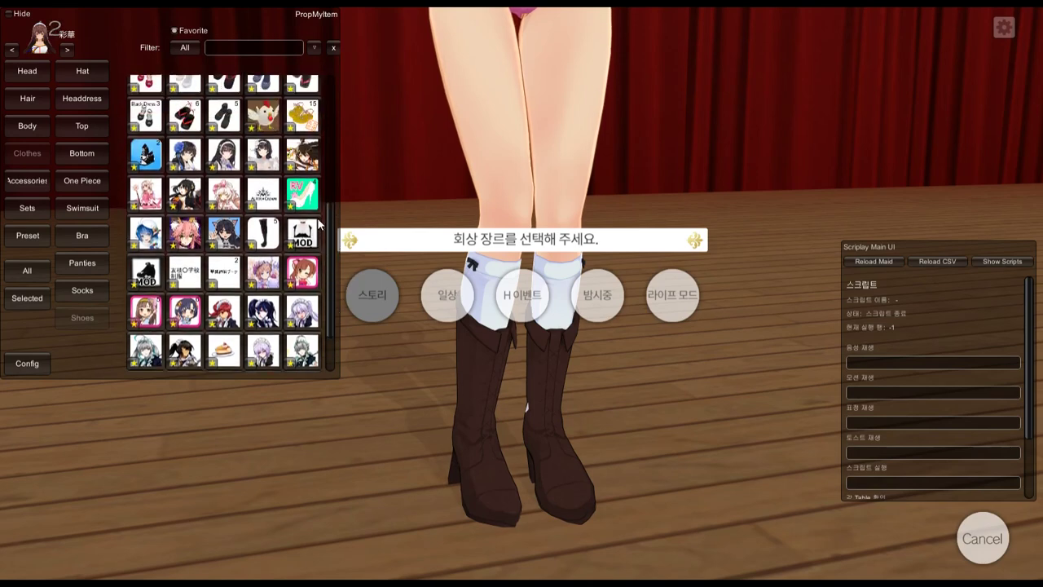
scroll(313, 98, up, 3)
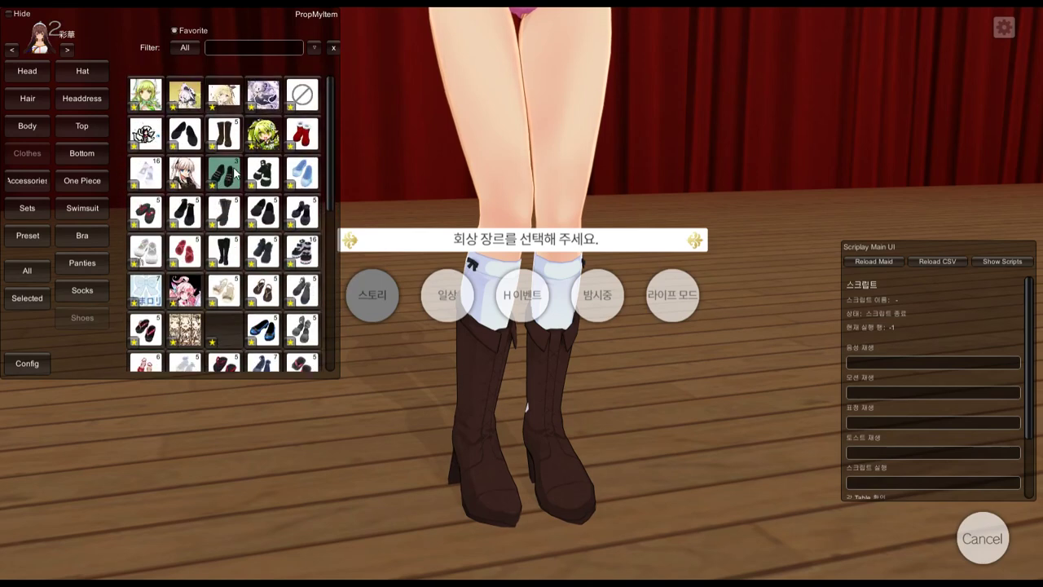
click(235, 340)
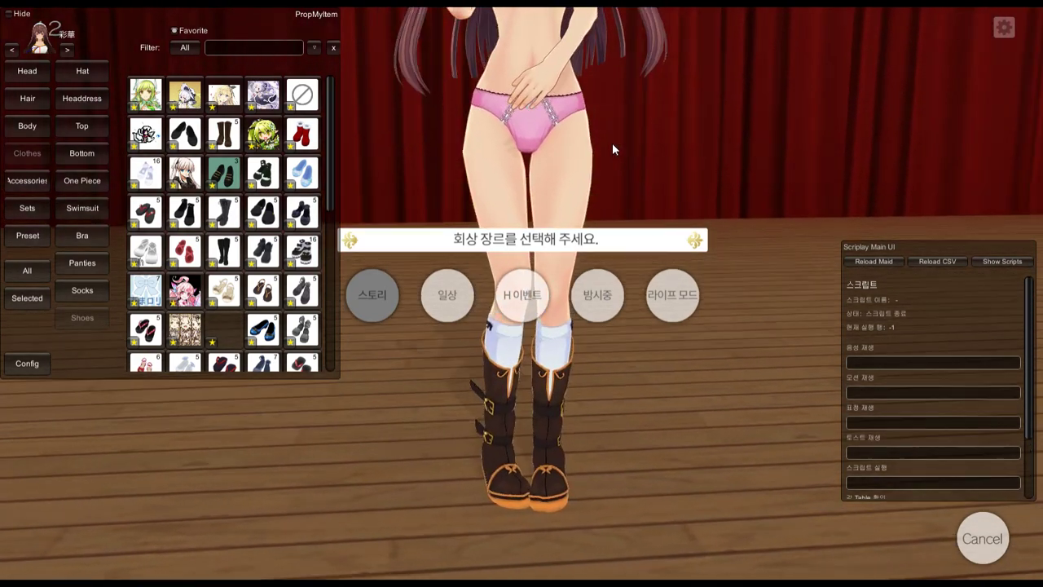
- Filter the favorite items by AraHaanLD, taking the prefix from the AraHaanLD_shoes_i_.menu file name in the kLiR_Ara folder
click(227, 46)
text(Foot)
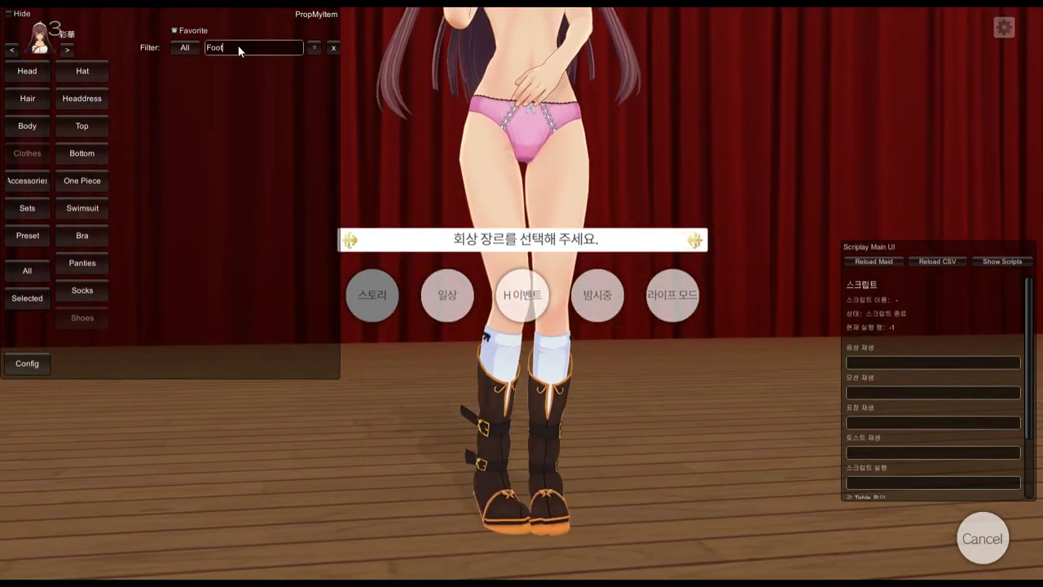
key(alt+Tab)
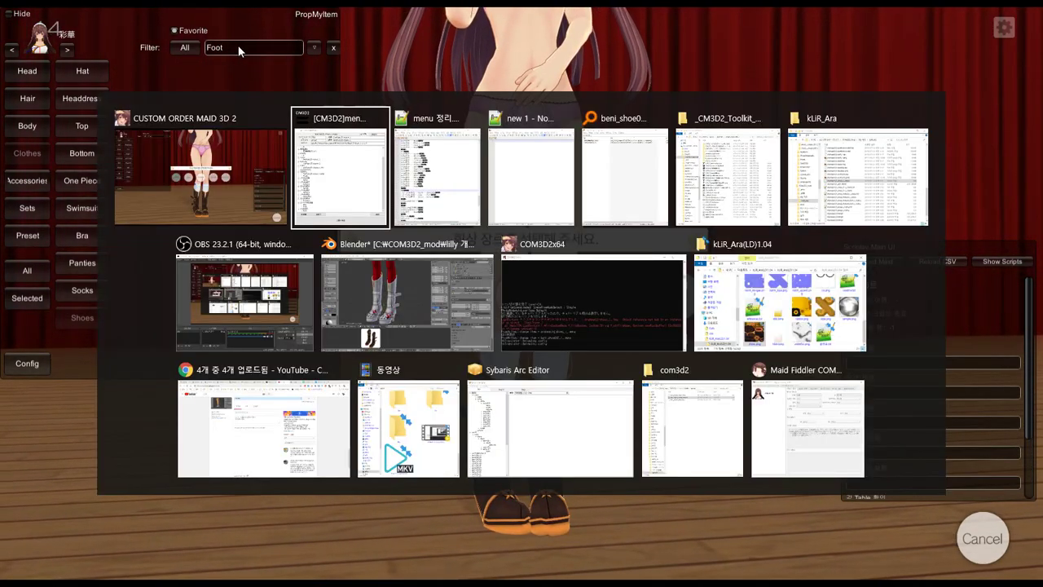
key(alt+Tab)
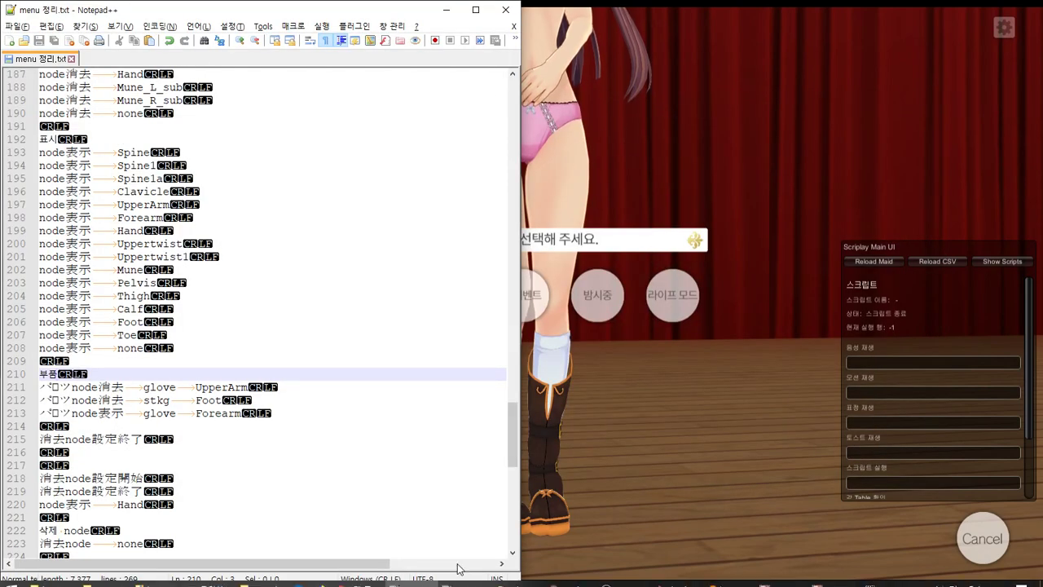
mouse_move(261, 577)
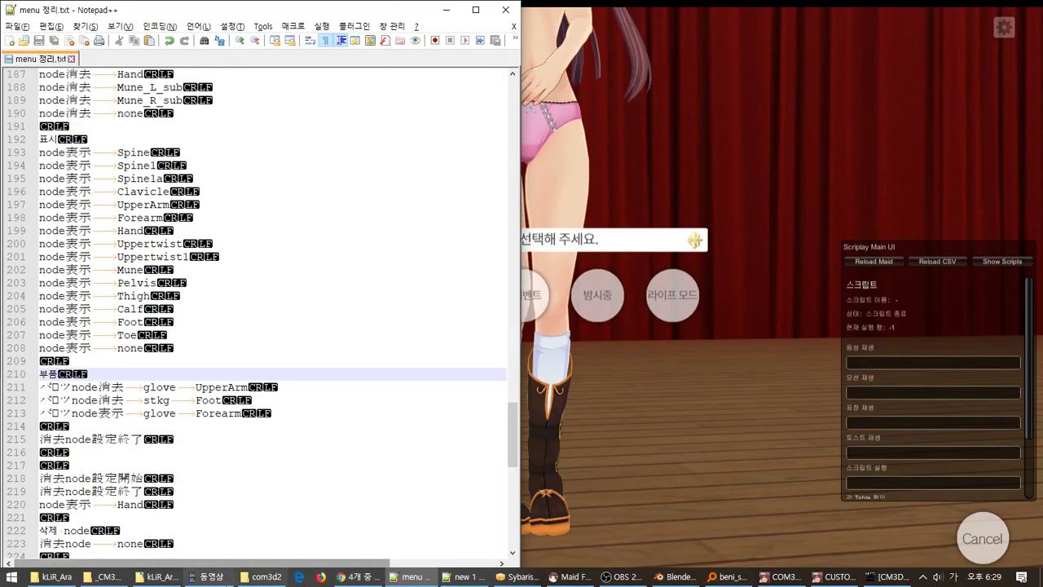
click(155, 576)
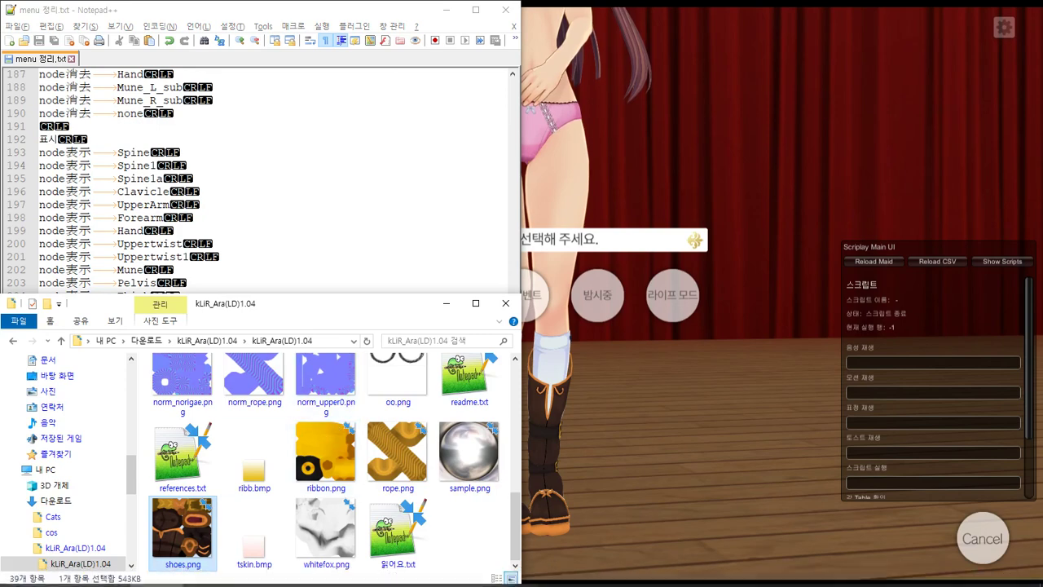
click(55, 576)
click(694, 382)
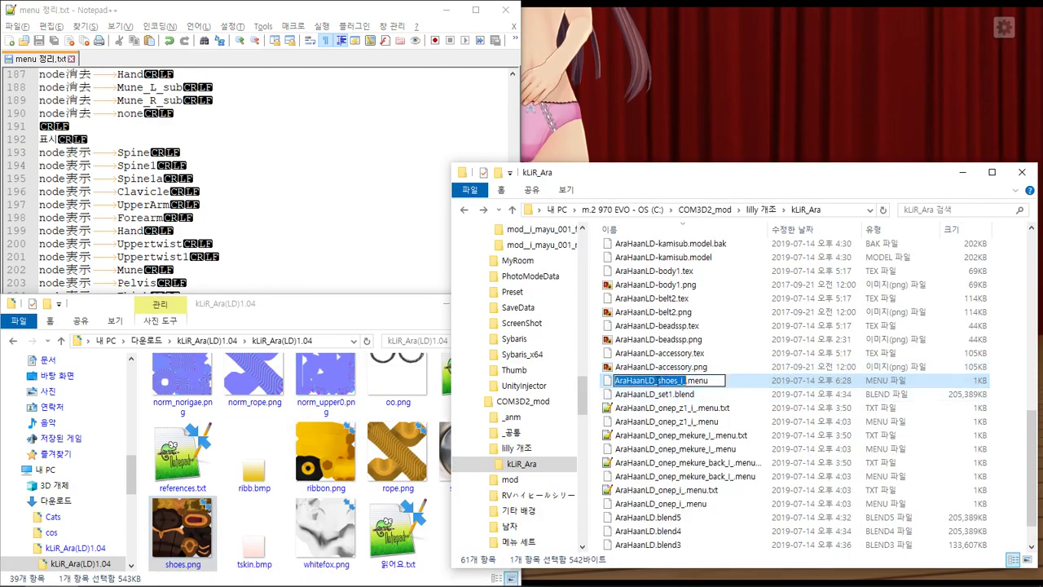
click(709, 27)
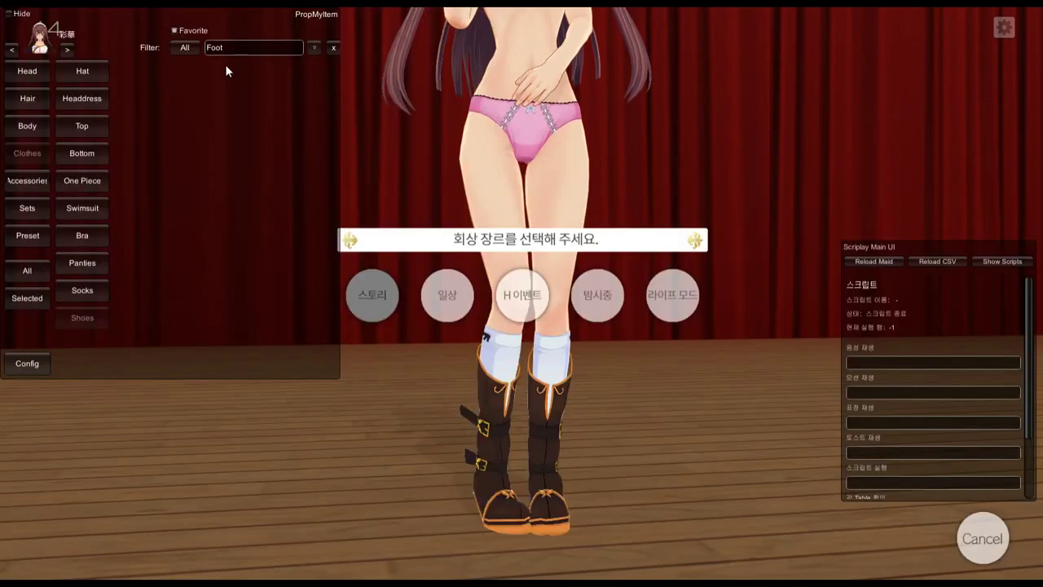
key(ctrl+a)
text(AraHaanLD)
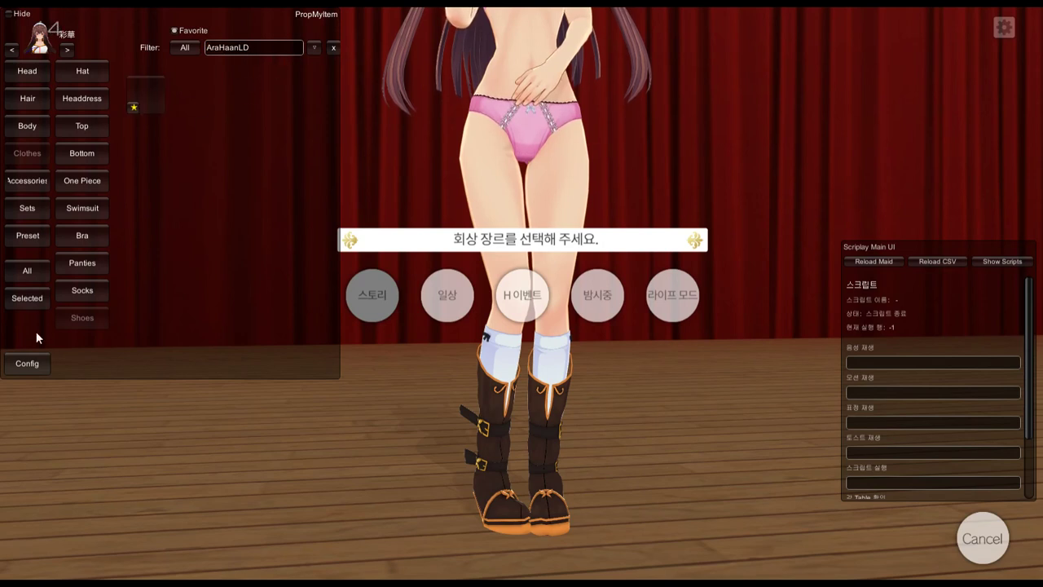
- List the filtered items of all categories, and put the AraHaanLD stockings and dress on the character to inspect them with the boots
click(32, 270)
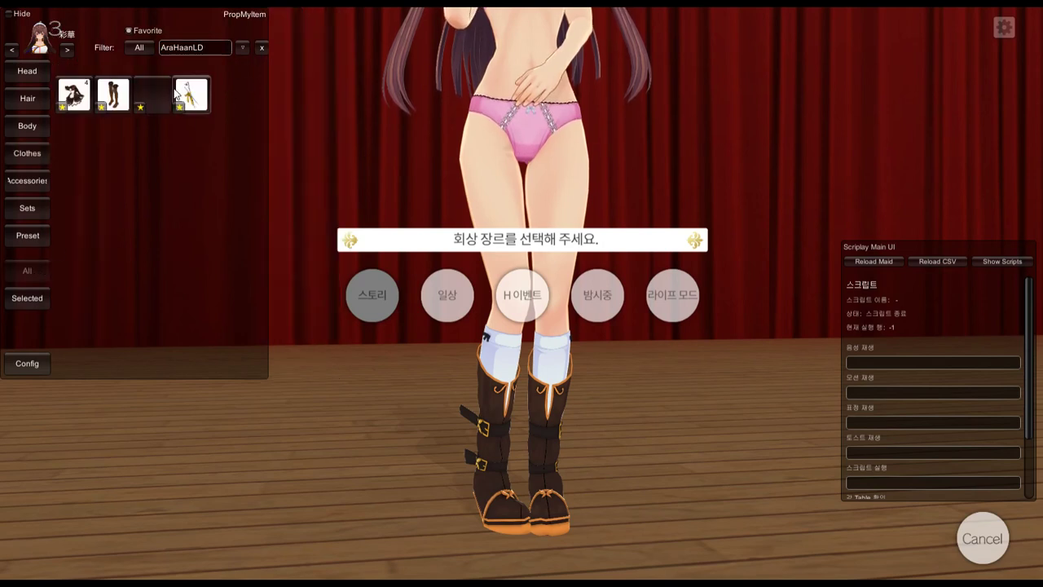
click(84, 97)
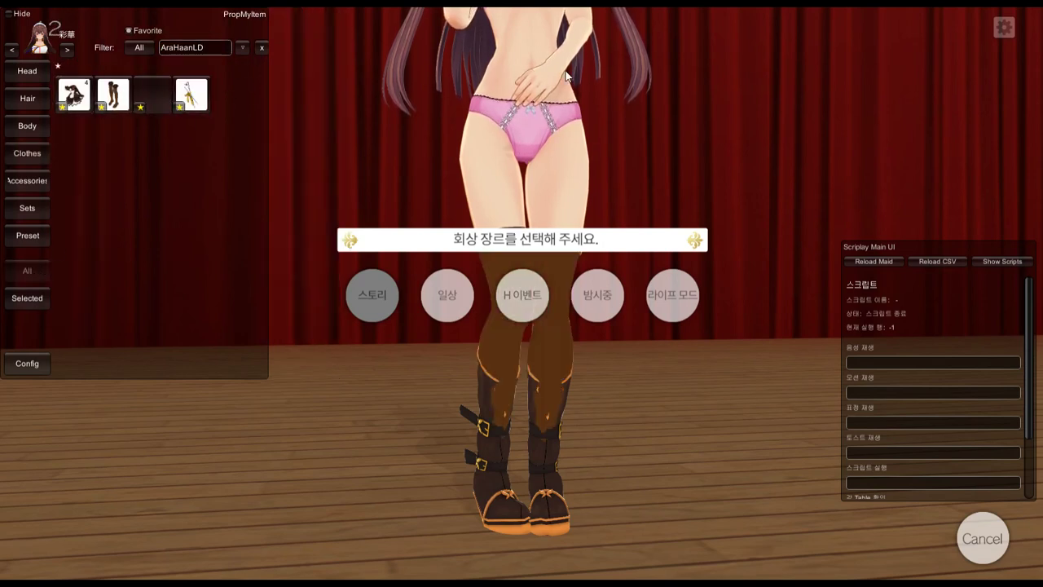
scroll(629, 83, up, 5)
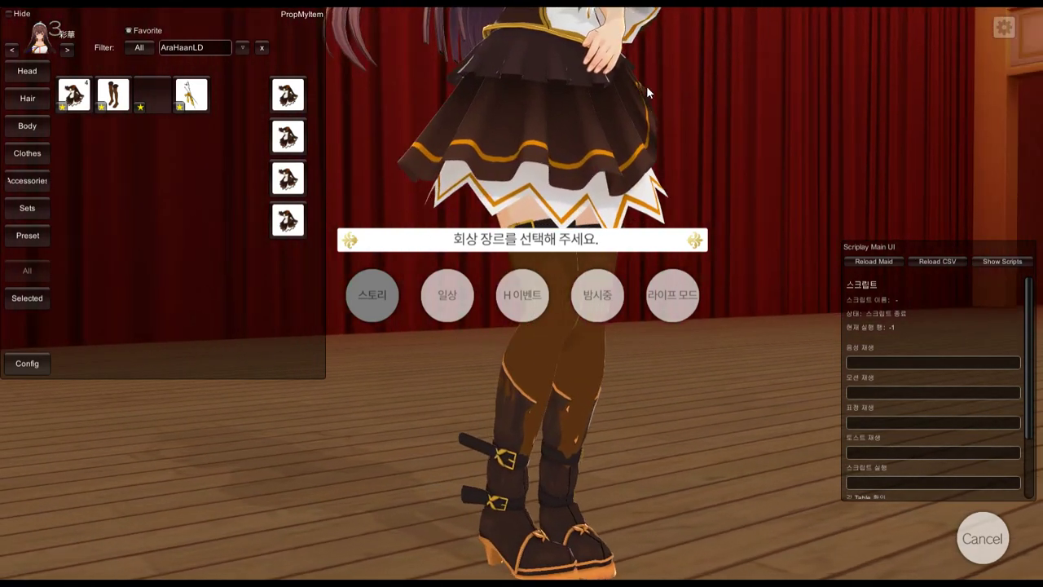
drag(647, 85, 753, 379)
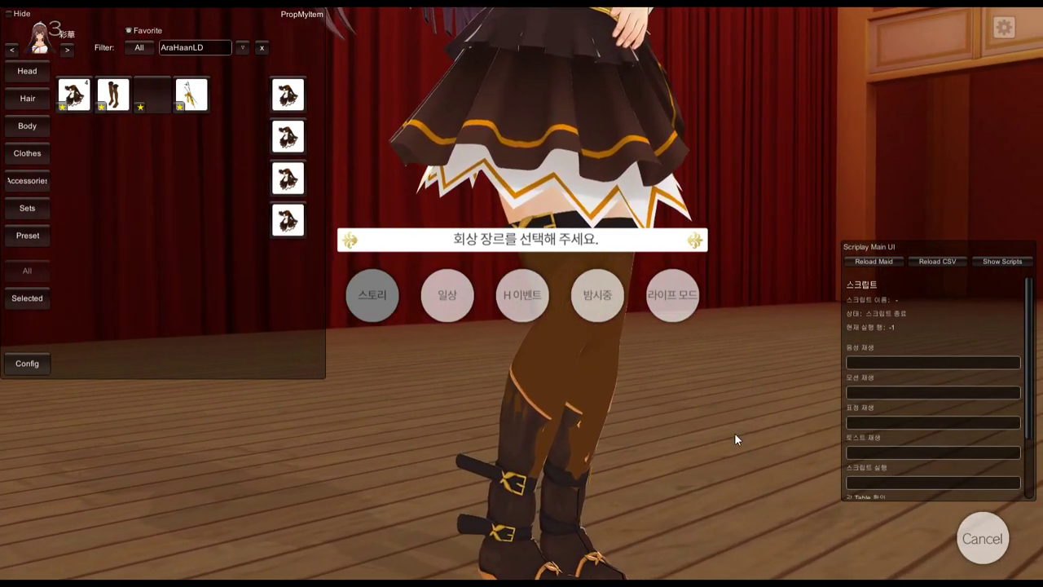
drag(736, 438, 675, 401)
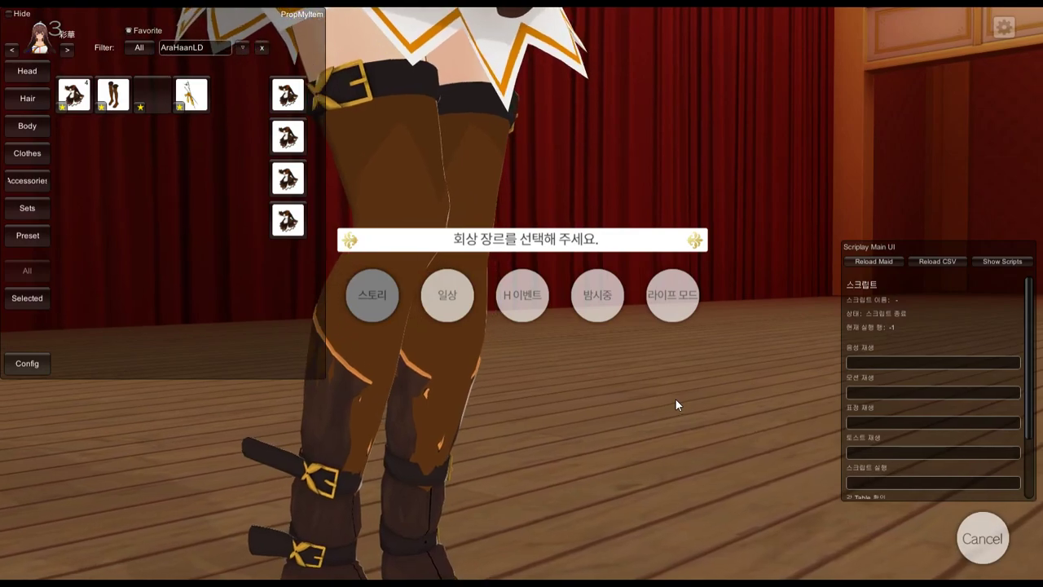
- Switch to Blender and show the AraHaanLD-stkg.000 stockings together with the boots to examine where they overlap
key(alt+Tab)
click(609, 306)
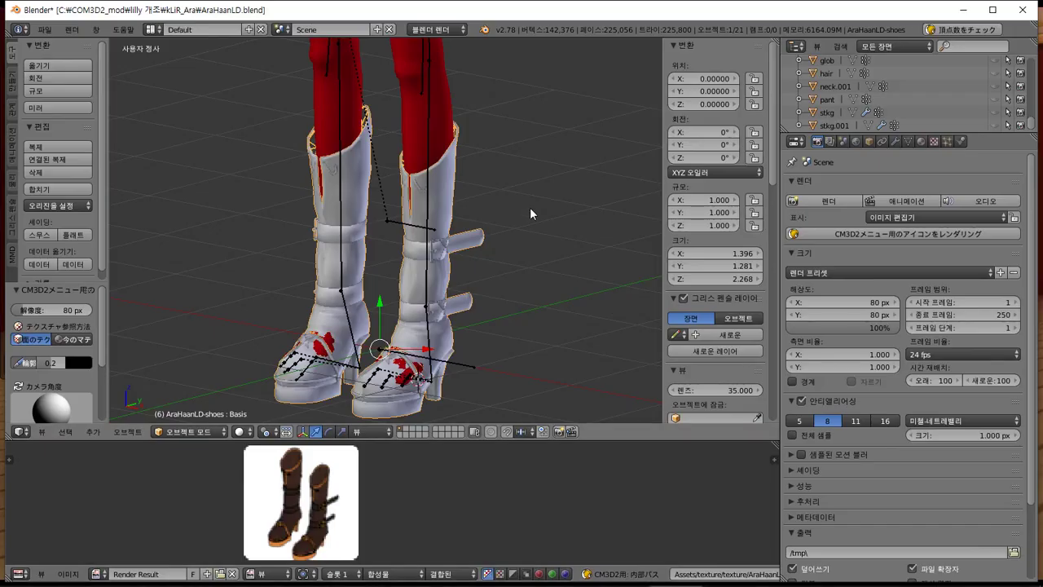
middle_drag(530, 214, 658, 235)
scroll(951, 122, up, 1)
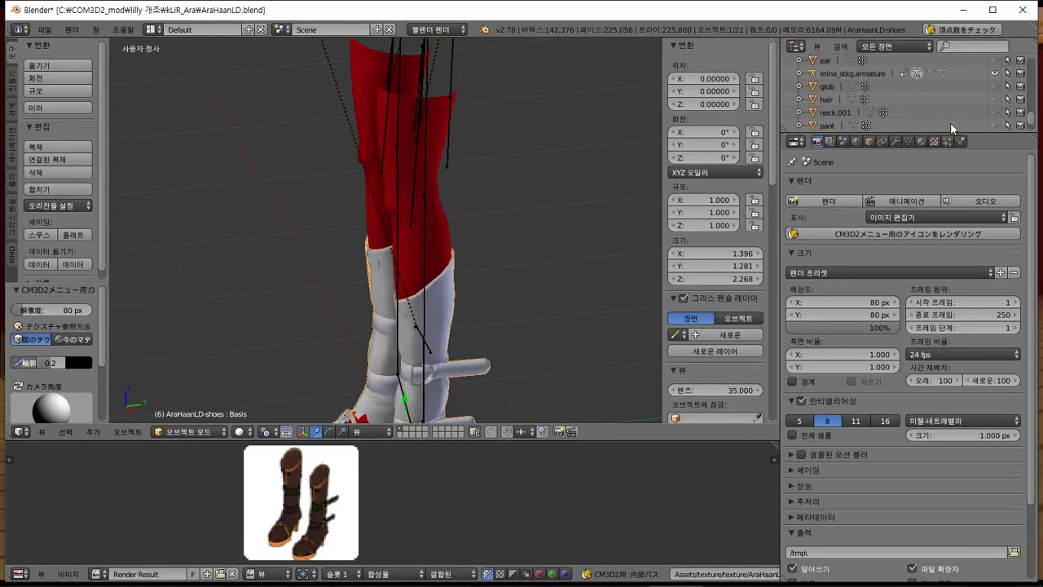
scroll(950, 122, up, 8)
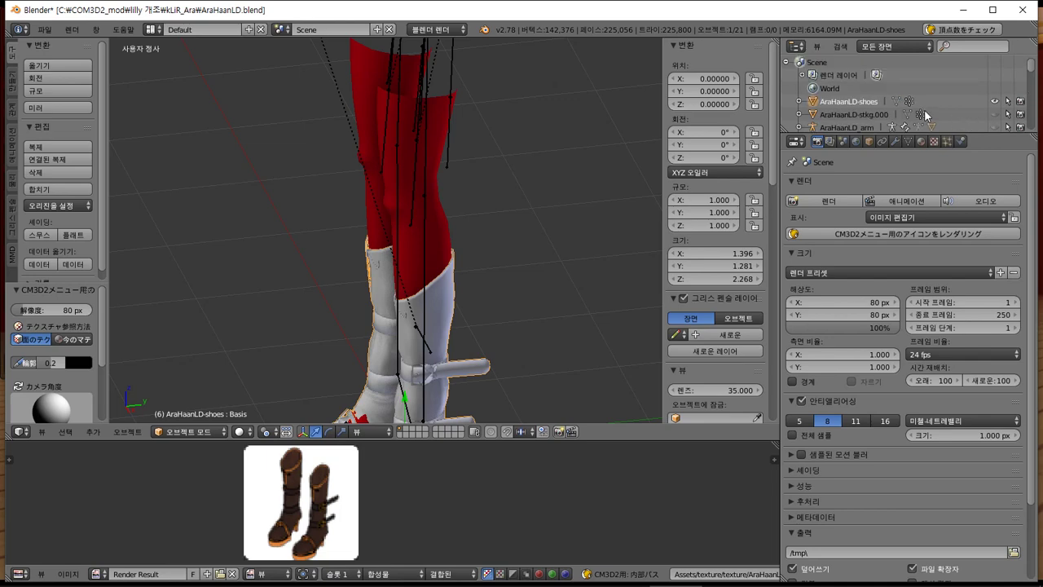
scroll(926, 115, down, 2)
middle_drag(522, 269, 502, 298)
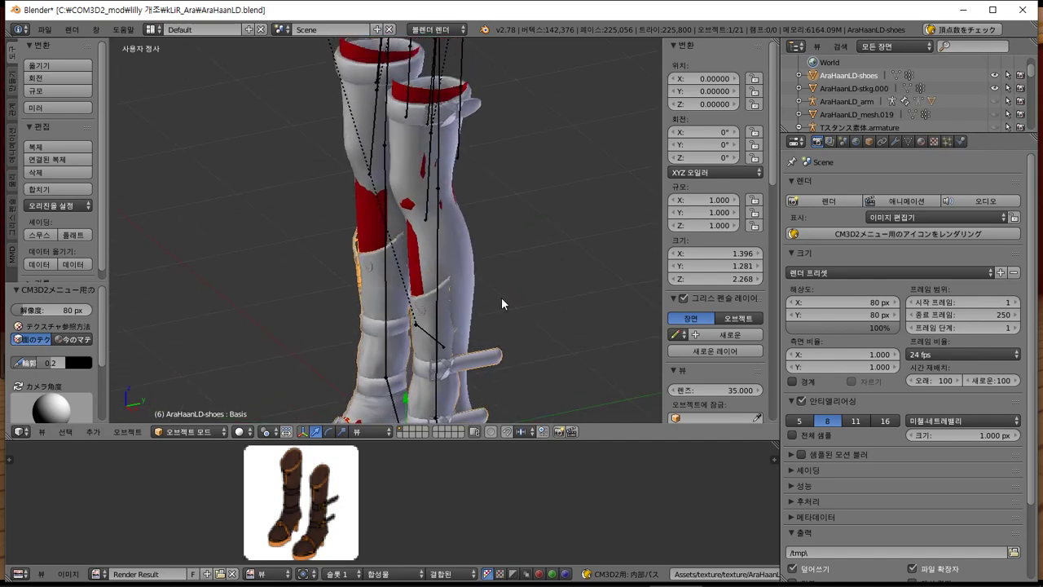
- Return to the game, clear the item filter, and compare the boots with the frilled dark red stockings and the AraHaanLD stockings
key(alt+Tab)
middle_drag(500, 446, 545, 415)
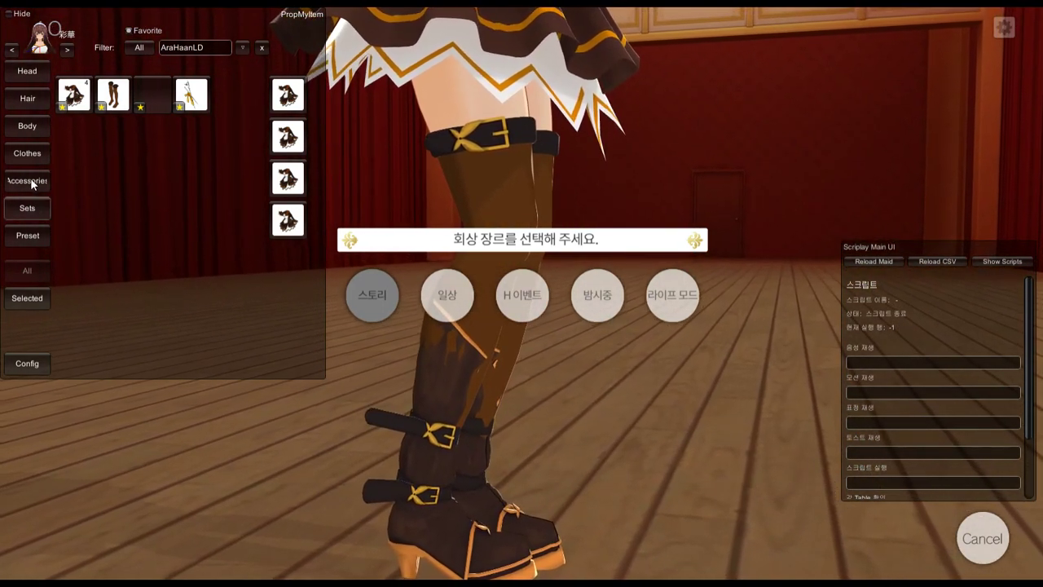
click(32, 155)
click(82, 289)
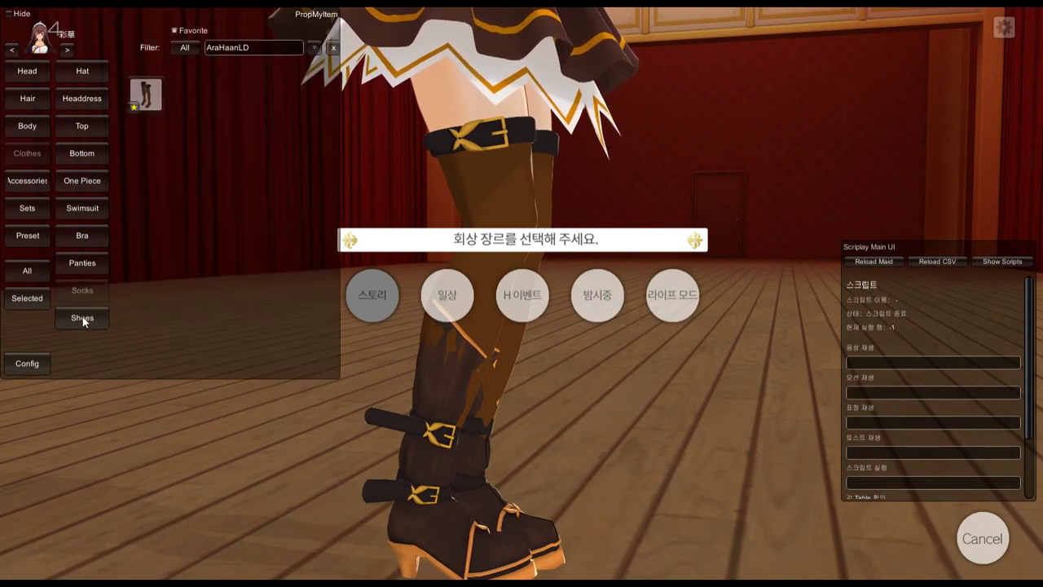
click(334, 47)
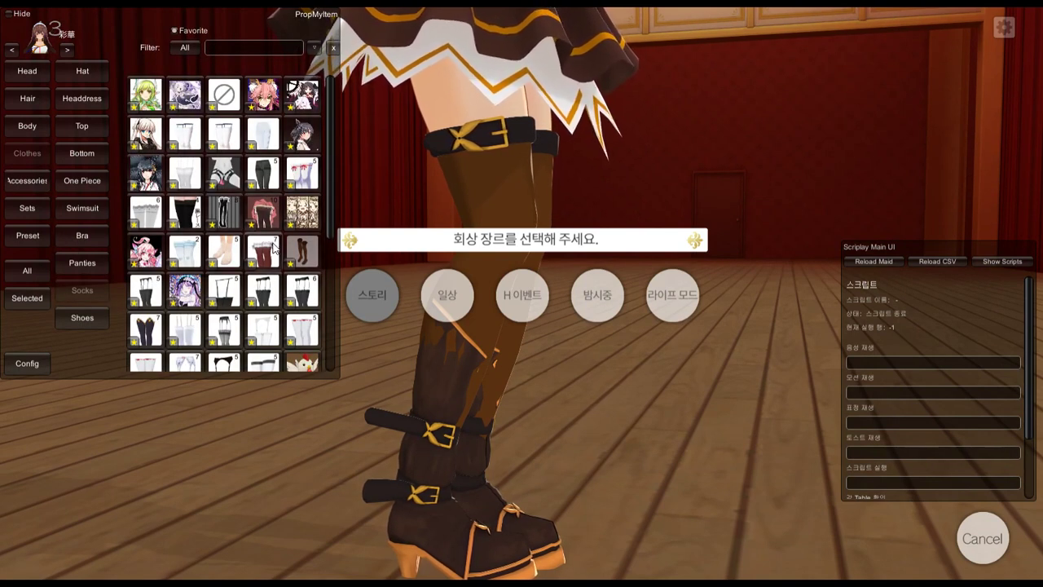
click(277, 251)
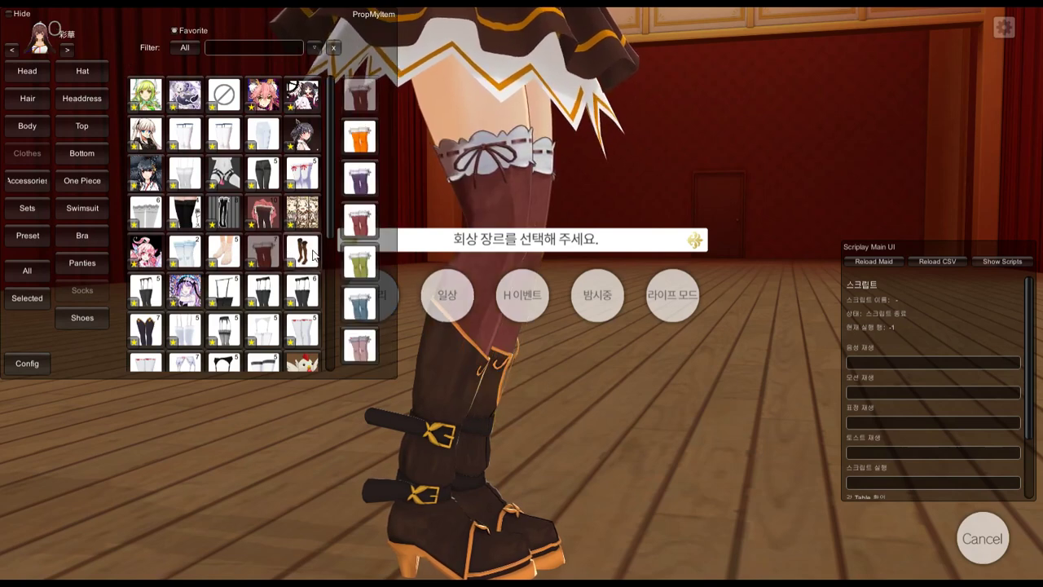
click(303, 251)
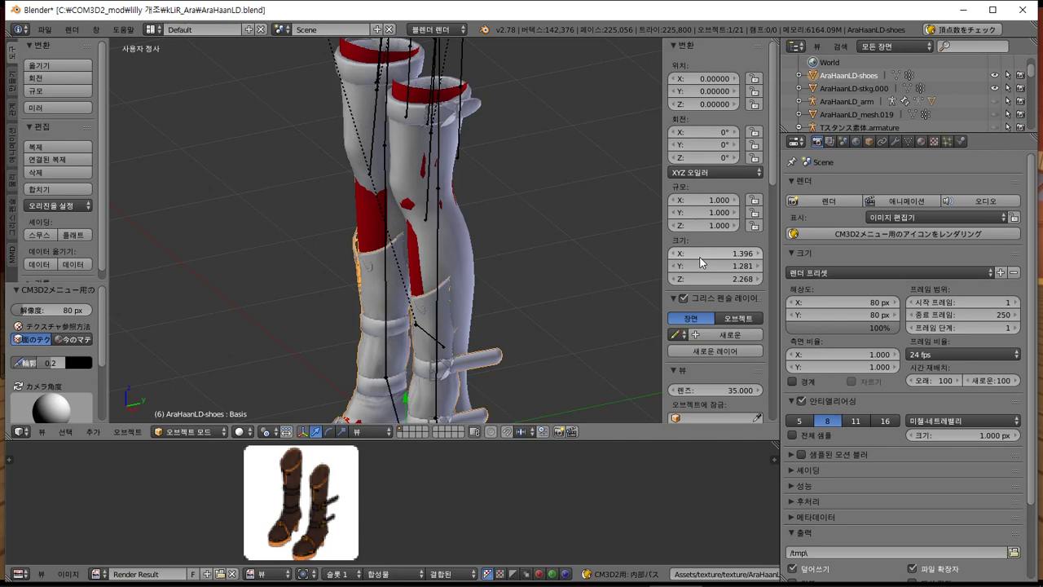
- Enlarge the outliner, collapse the Tスタンス素体.armature entry, and select the AraHaanLD-stkg.000 stockings to examine their overlap with the boots
middle_drag(538, 297, 464, 287)
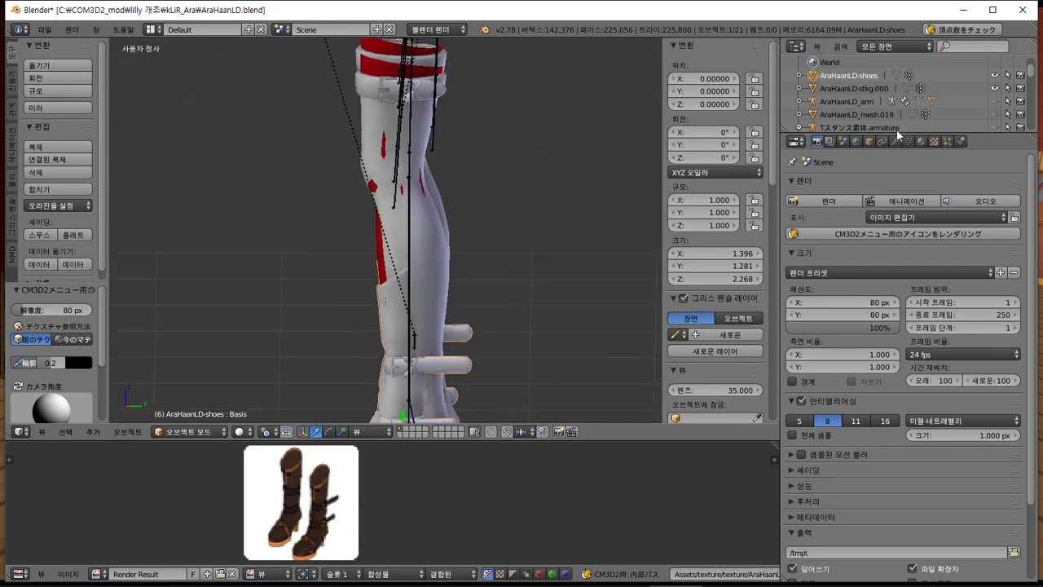
drag(895, 133, 907, 271)
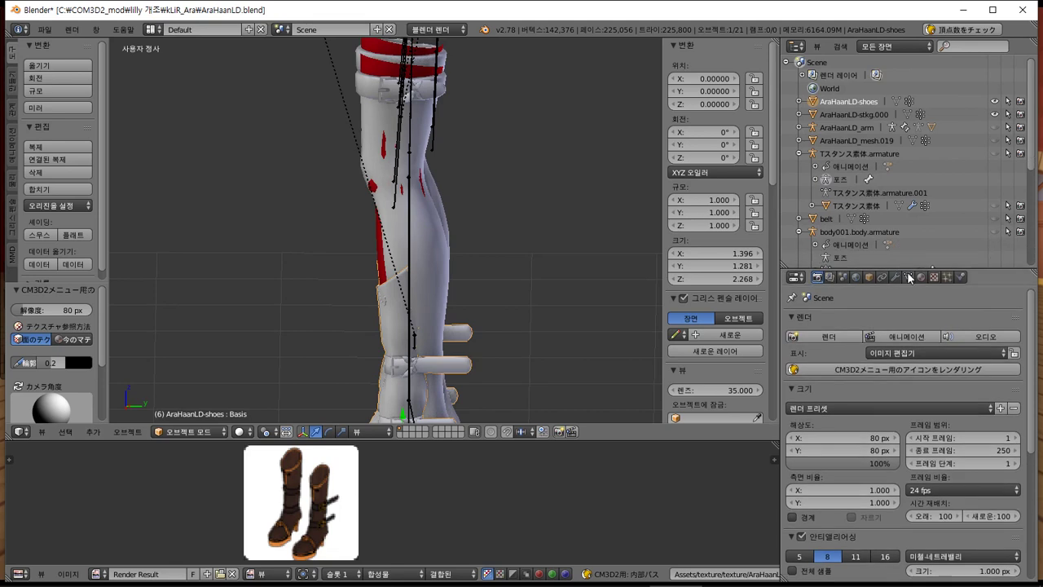
click(803, 154)
scroll(866, 196, down, 5)
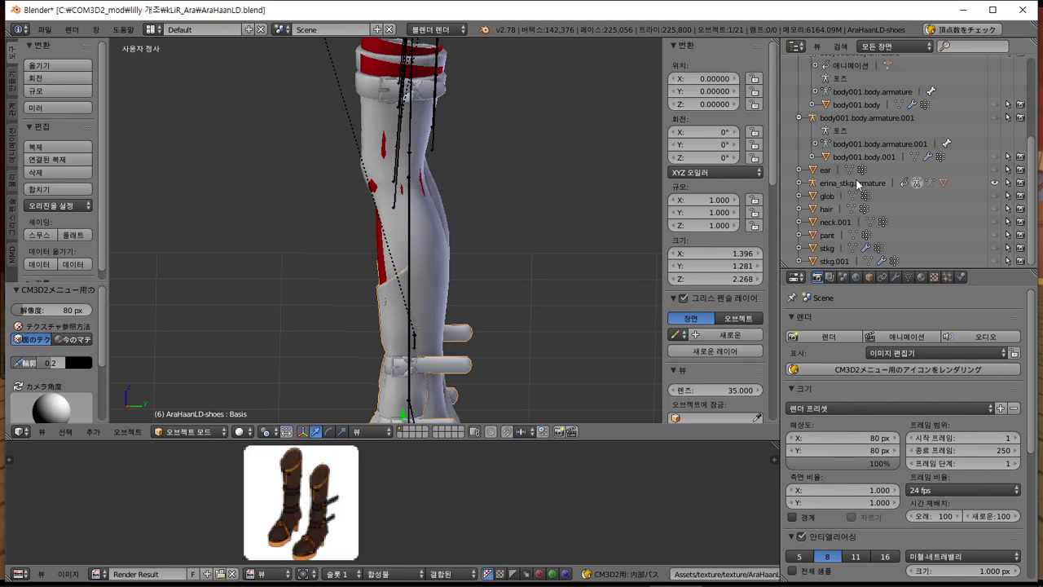
scroll(857, 183, up, 4)
scroll(855, 178, up, 2)
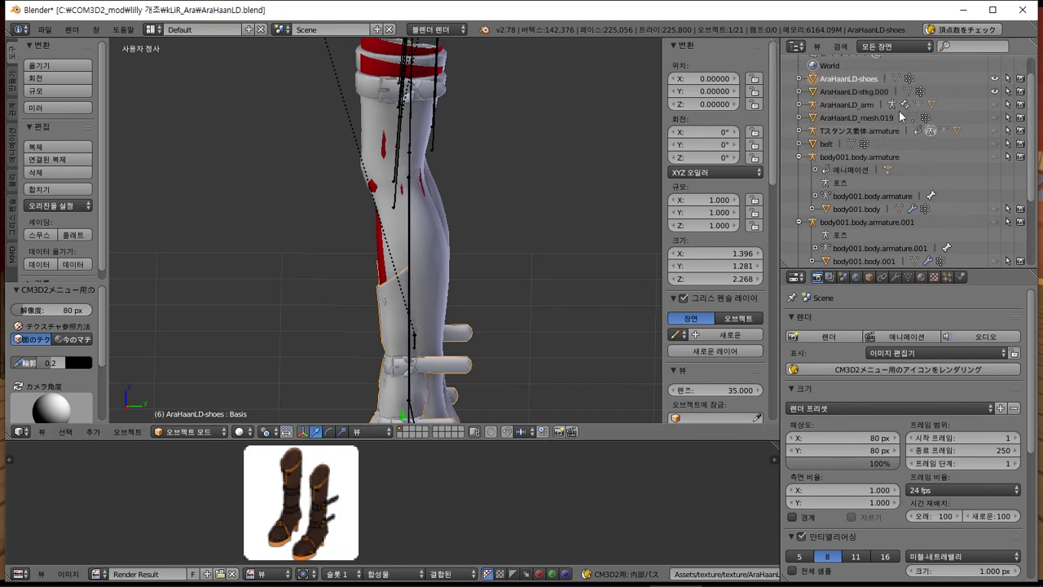
click(864, 90)
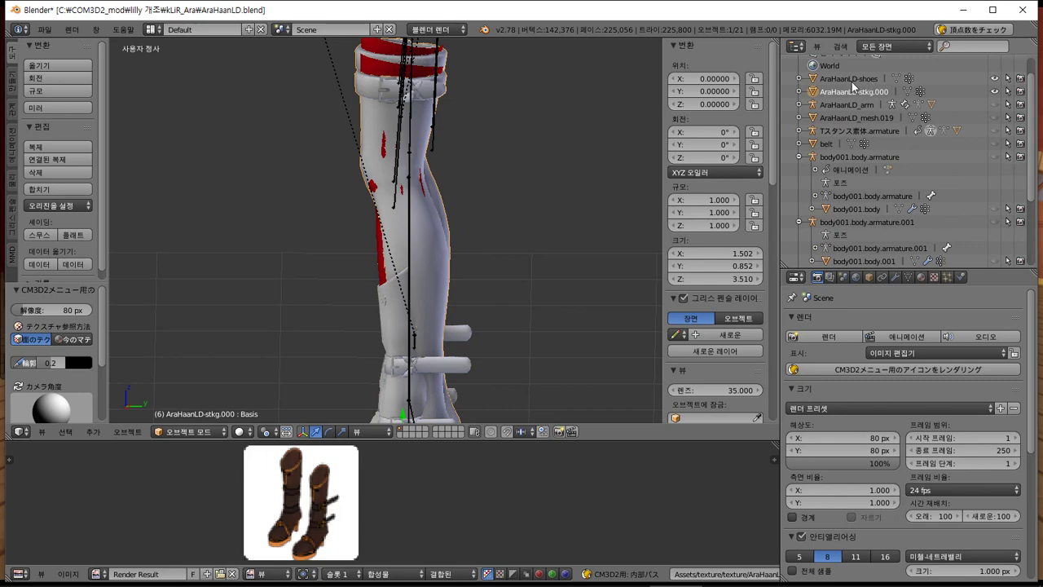
middle_drag(407, 206, 468, 206)
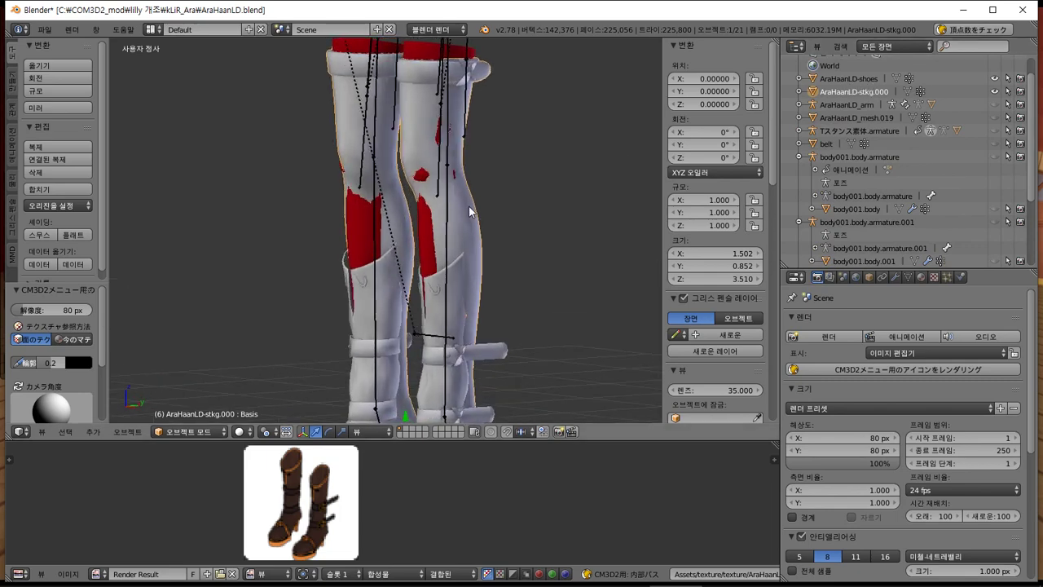
scroll(841, 99, down, 4)
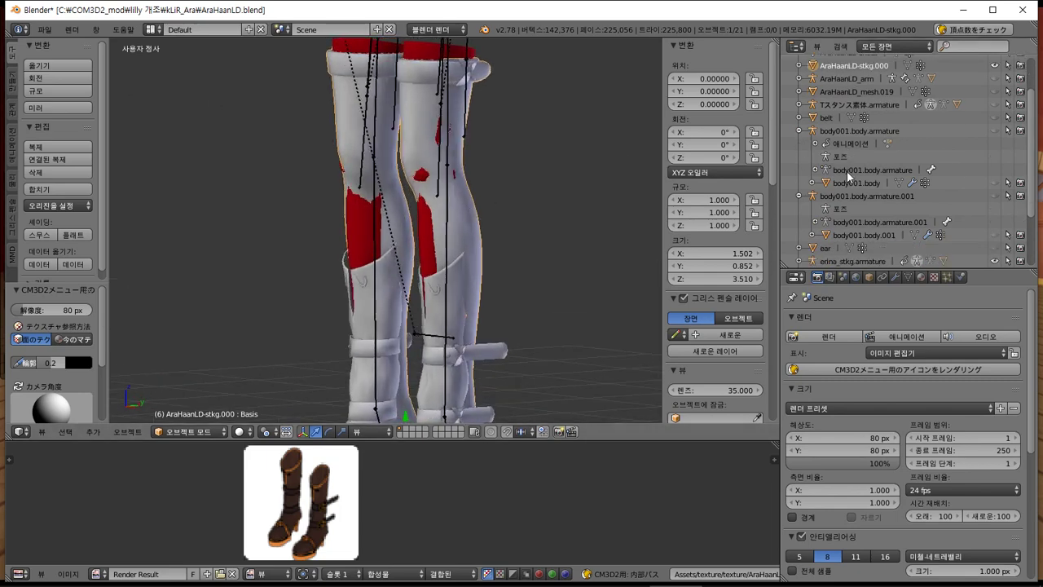
- Import AraHaanLD-stkg.model from the kLiR_Ara folder as a CM3D2 model
click(45, 30)
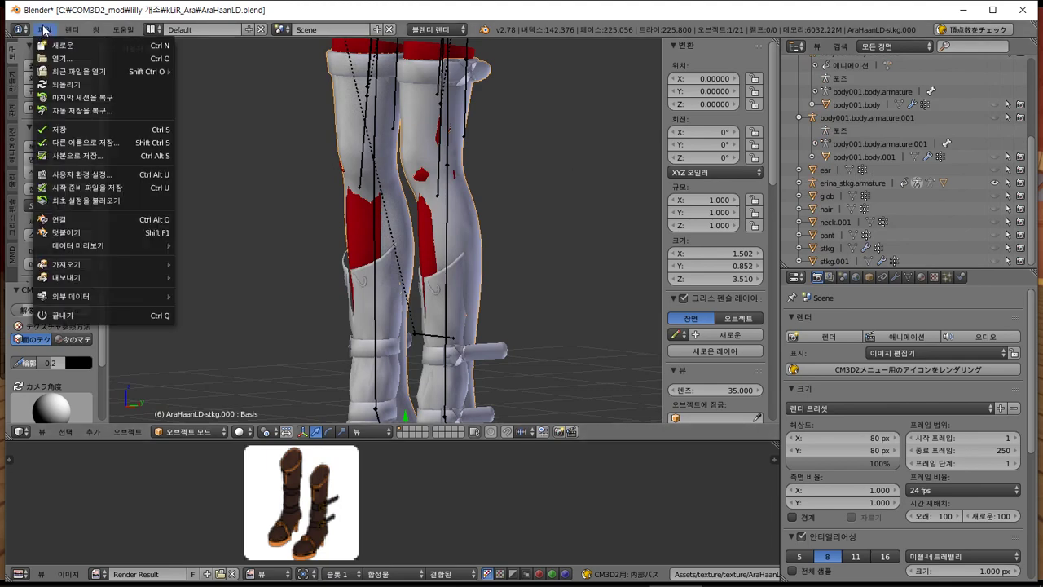
mouse_move(122, 264)
click(254, 395)
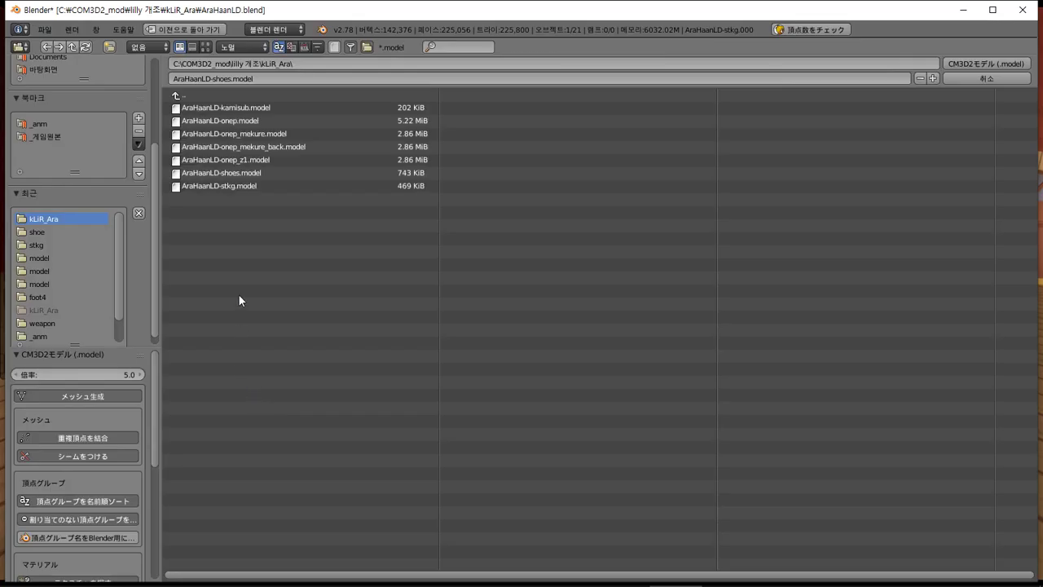
click(246, 188)
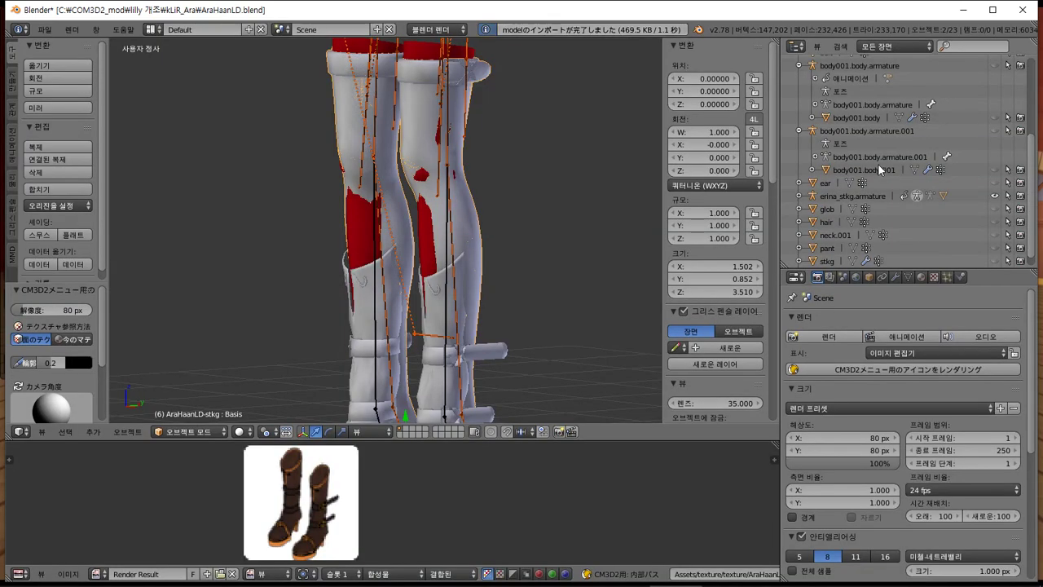
- Parent the imported AraHaanLD-stkg mesh to erina_stkg.armature and expand that armature's hierarchy in the outliner
scroll(883, 164, up, 5)
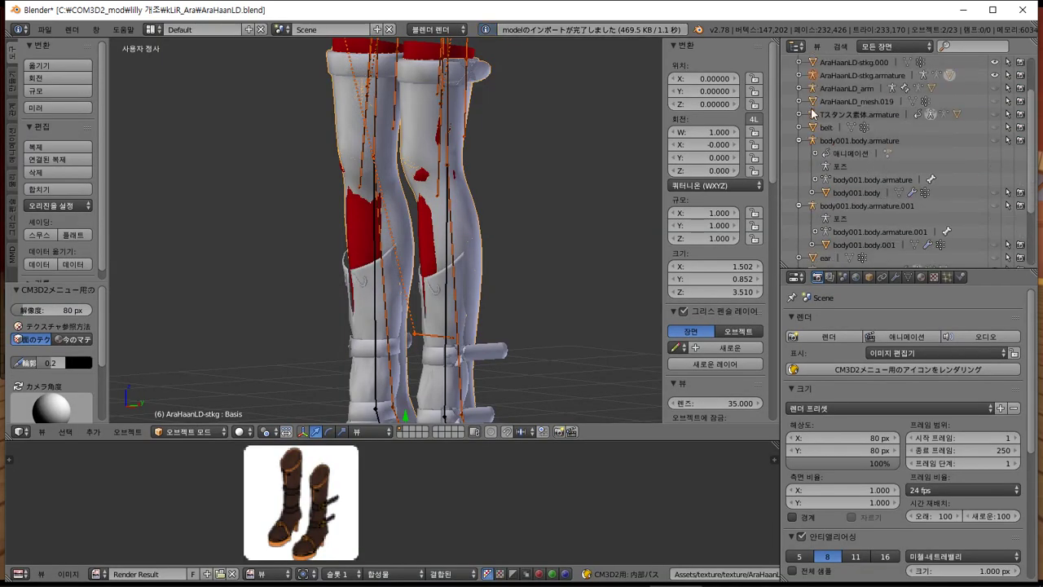
click(800, 75)
scroll(815, 86, down, 2)
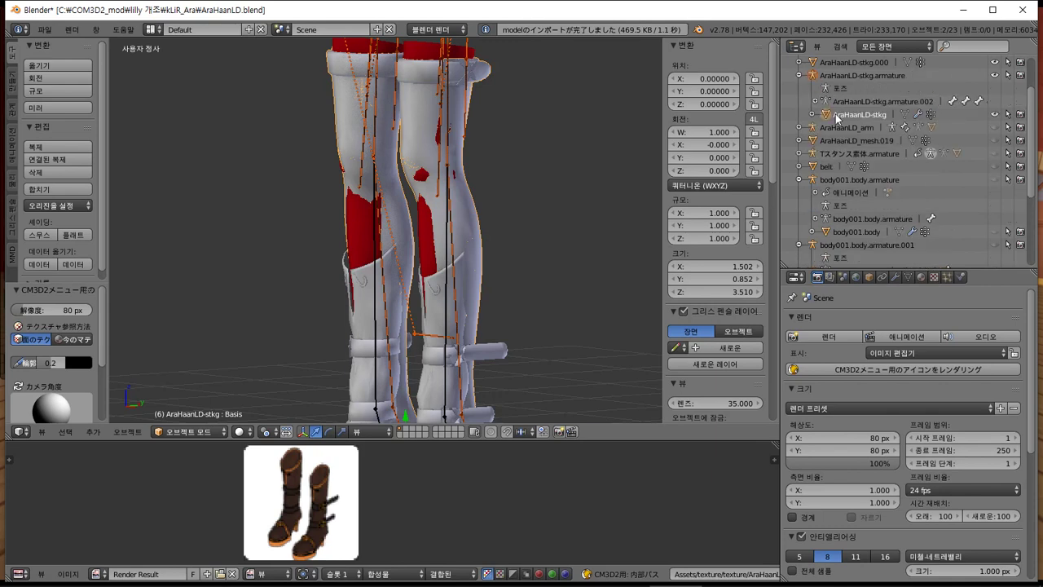
scroll(835, 114, down, 1)
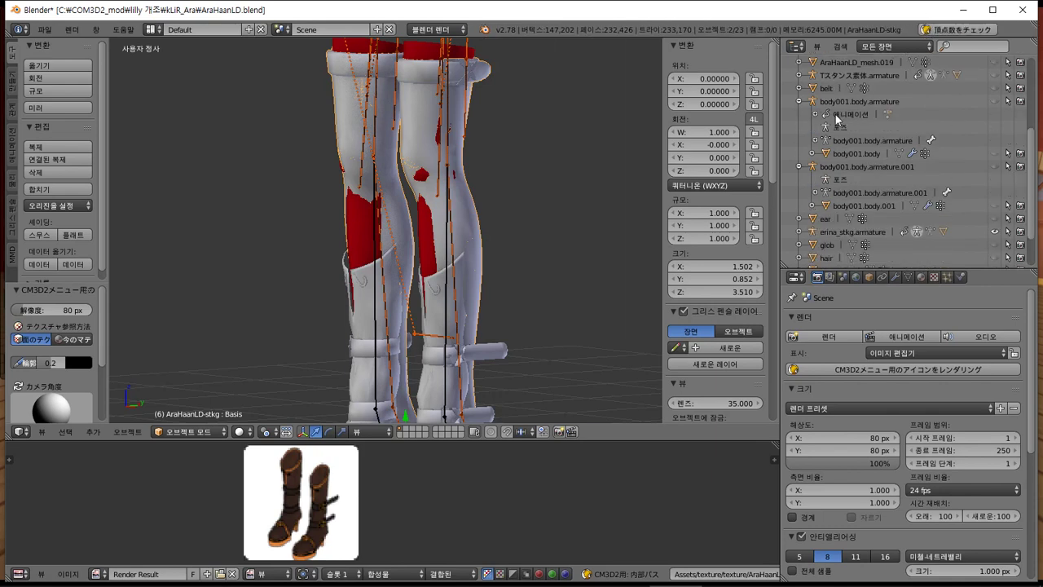
scroll(835, 115, up, 1)
drag(838, 64, 844, 260)
click(845, 271)
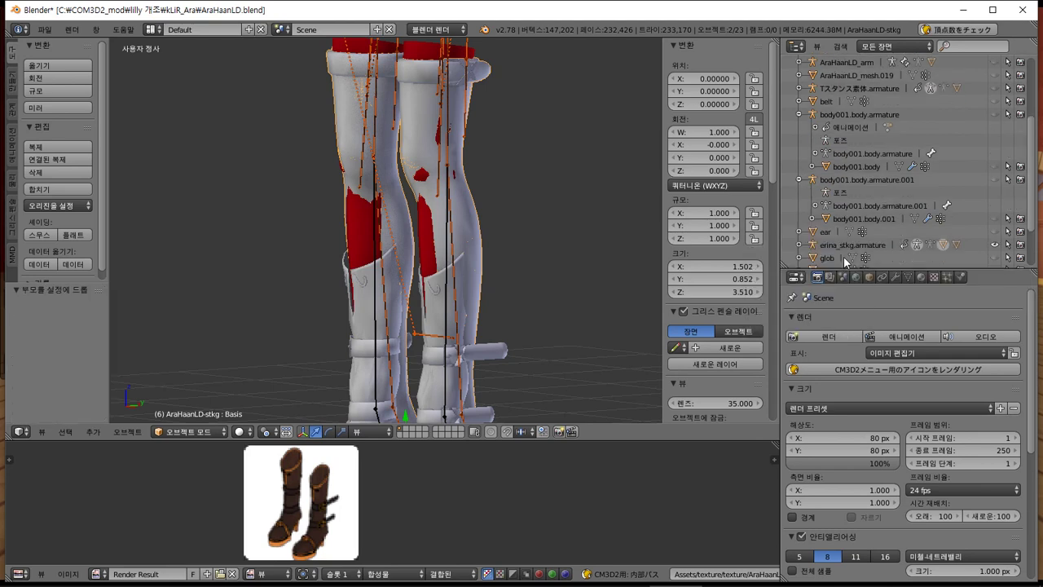
scroll(855, 254, down, 2)
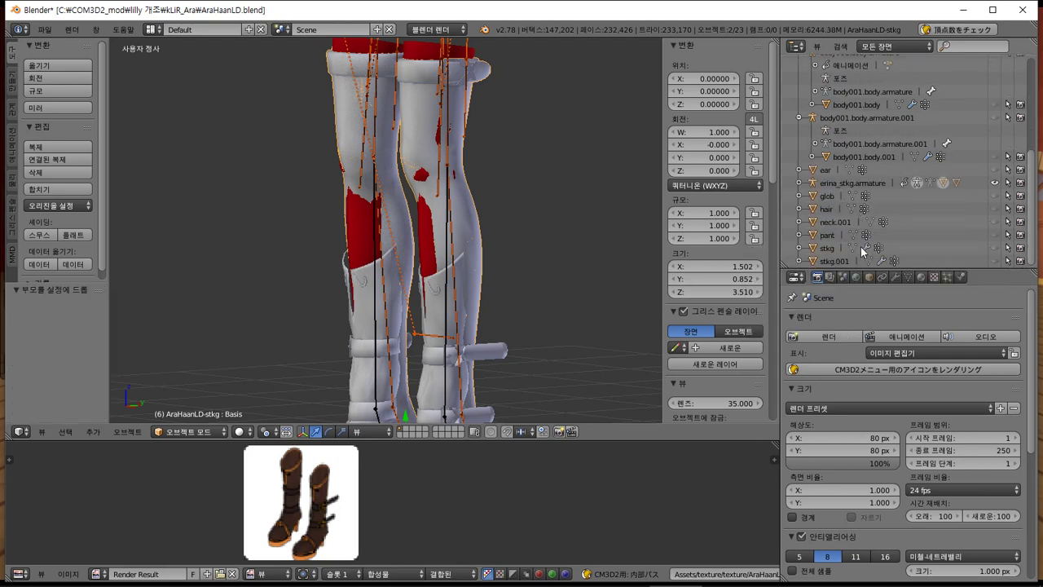
click(801, 184)
- Delete the leftover AraHaanLD-stkg.armature and the old AraHaanLD-stkg.000 stockings with its hierarchy
scroll(863, 181, up, 4)
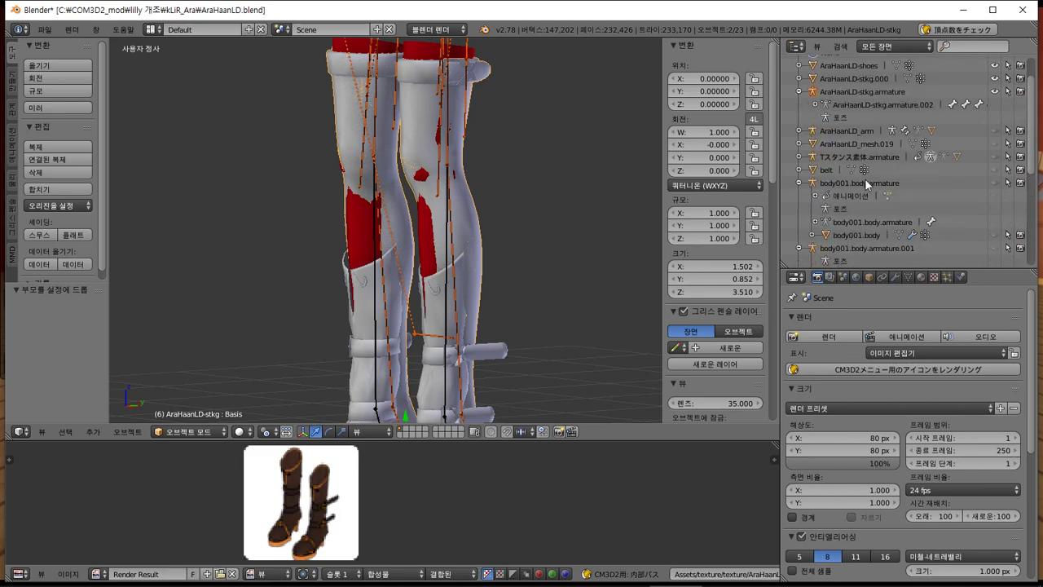
right_click(858, 92)
click(847, 113)
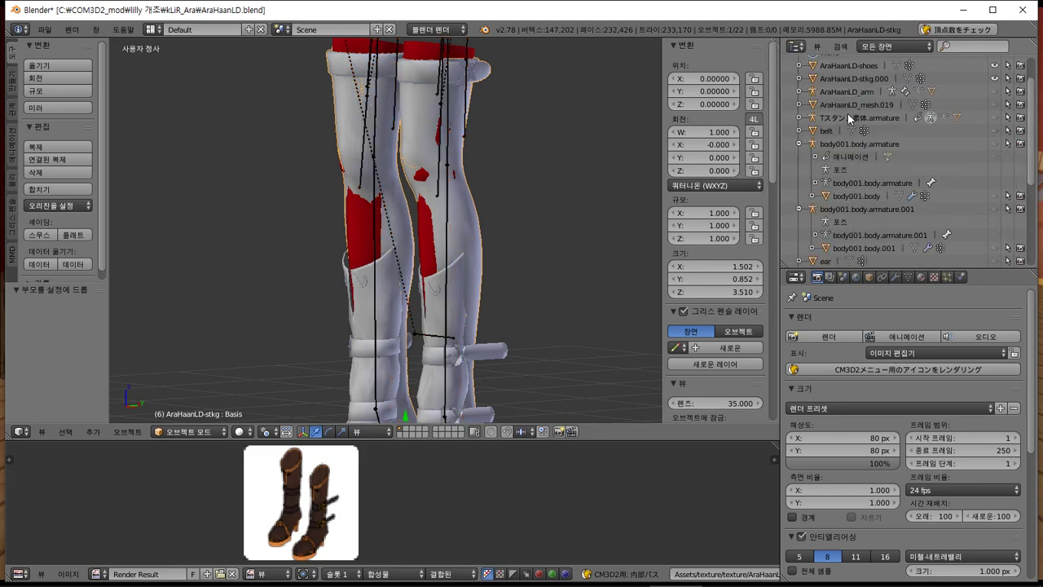
click(799, 79)
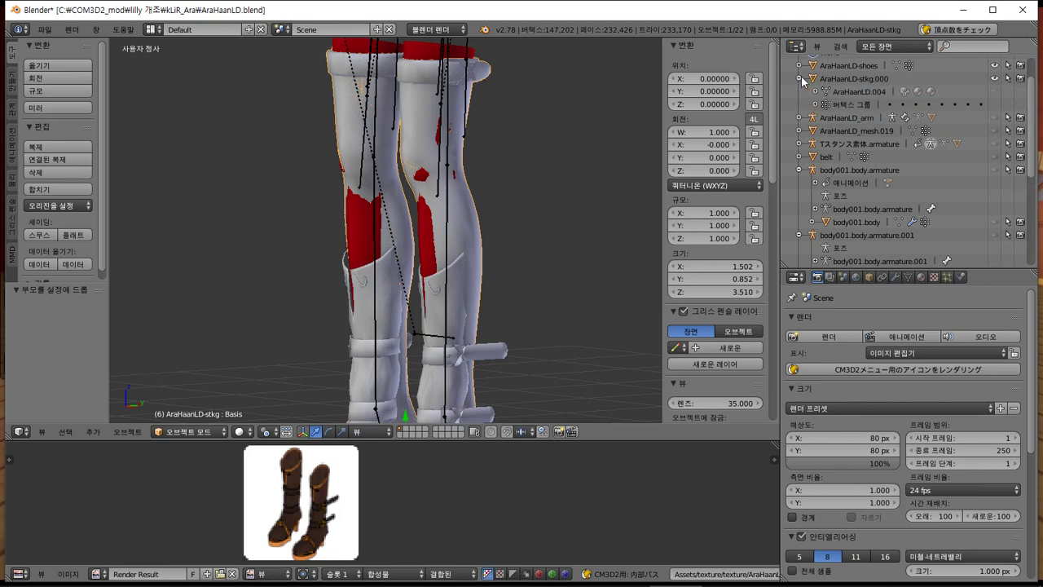
right_click(802, 79)
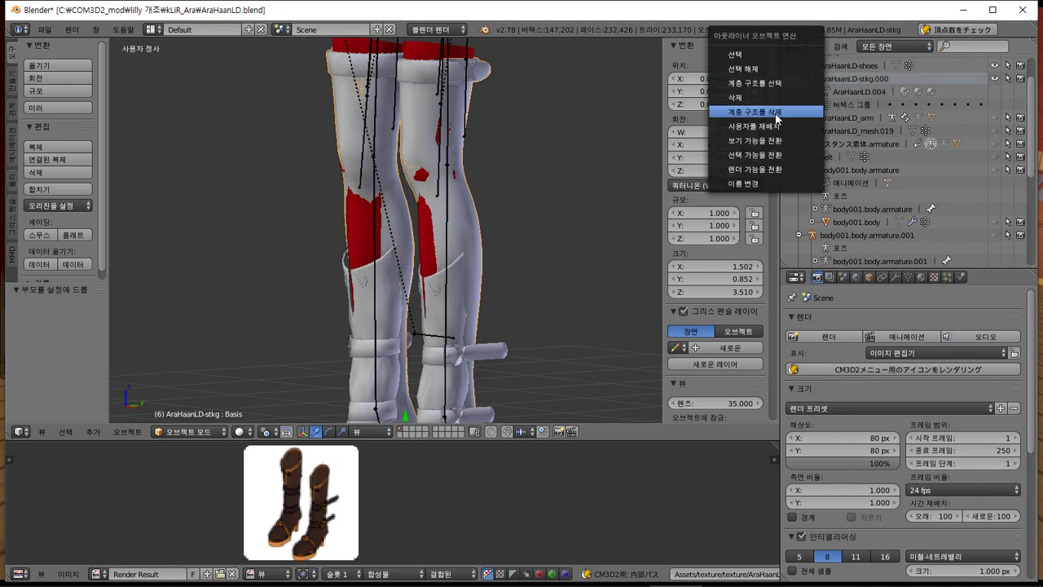
click(775, 119)
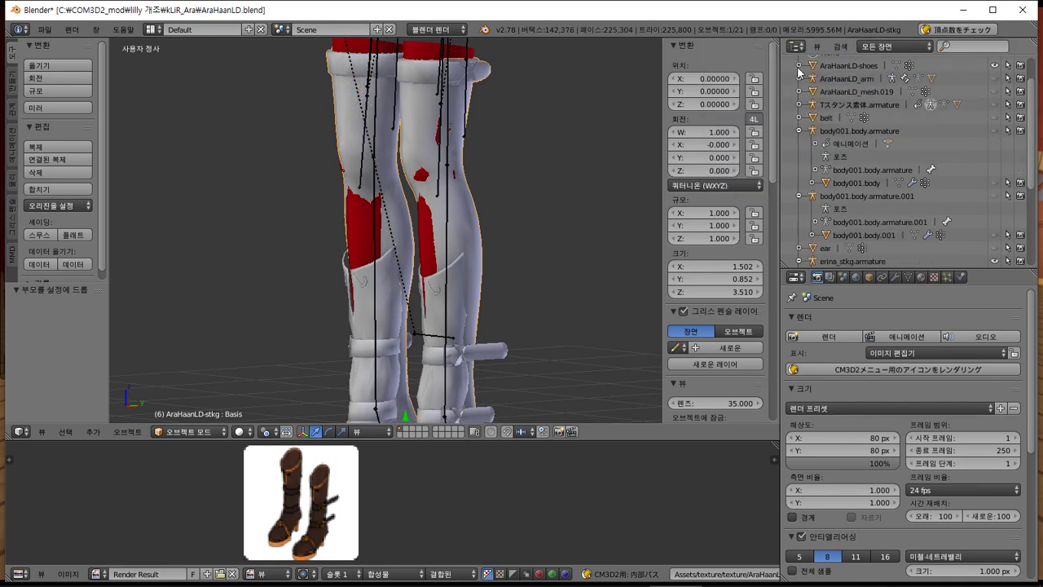
- Parent the AraHaanLD-shoes mesh to erina_stkg.armature
click(799, 80)
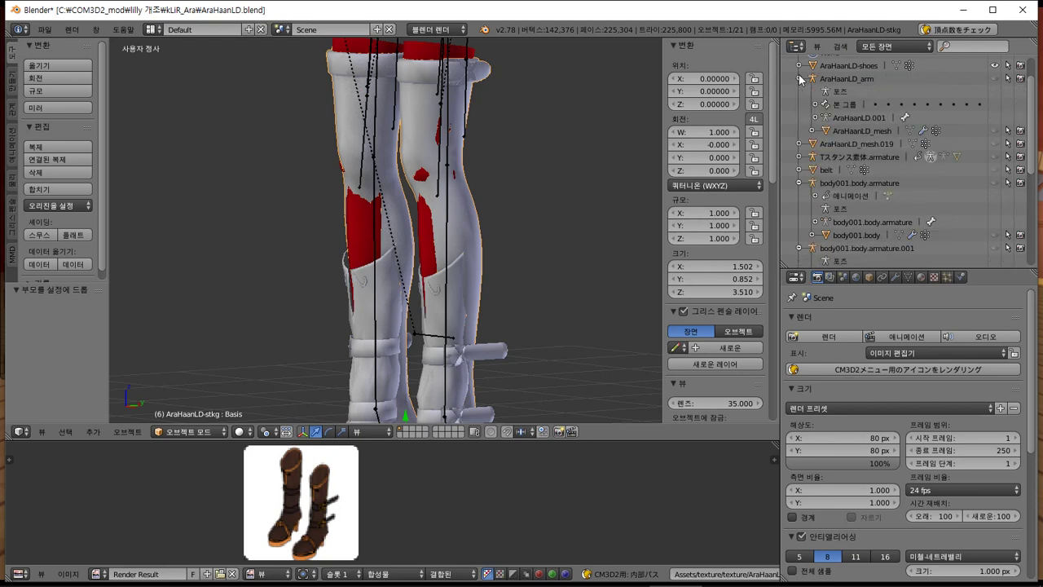
click(800, 79)
click(799, 66)
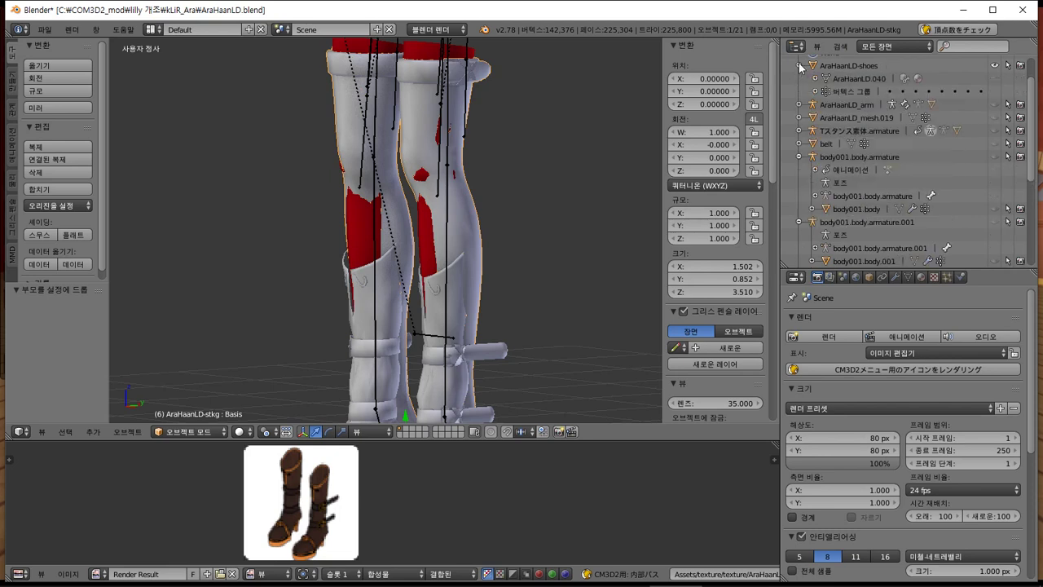
click(801, 67)
click(834, 67)
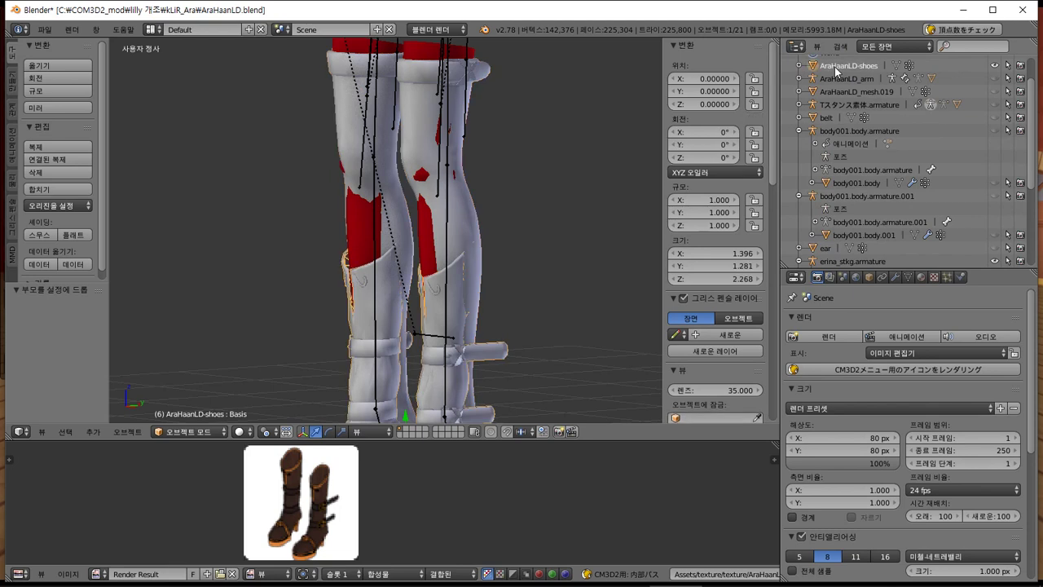
scroll(855, 97, down, 2)
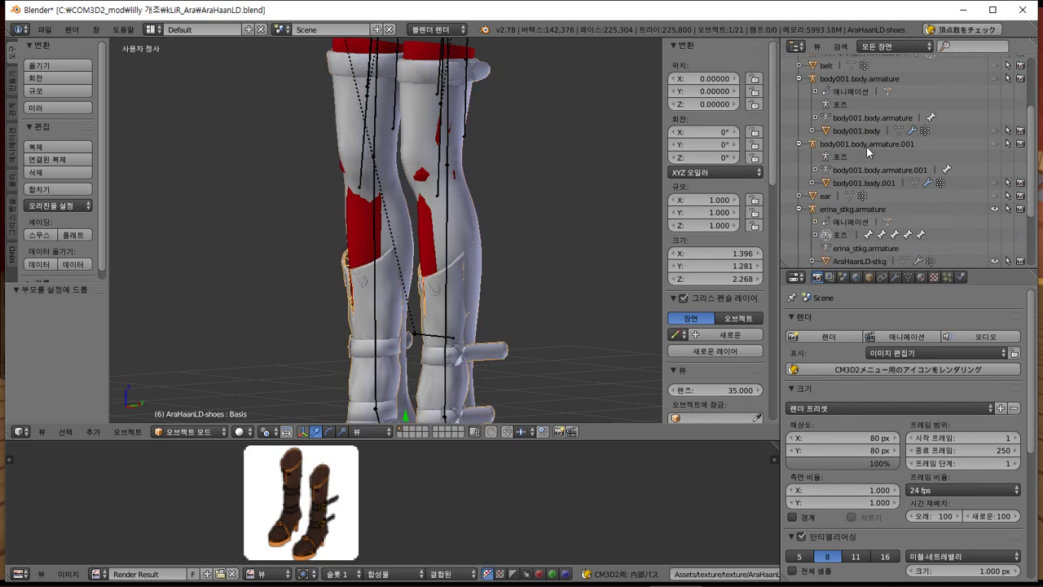
scroll(901, 236, down, 1)
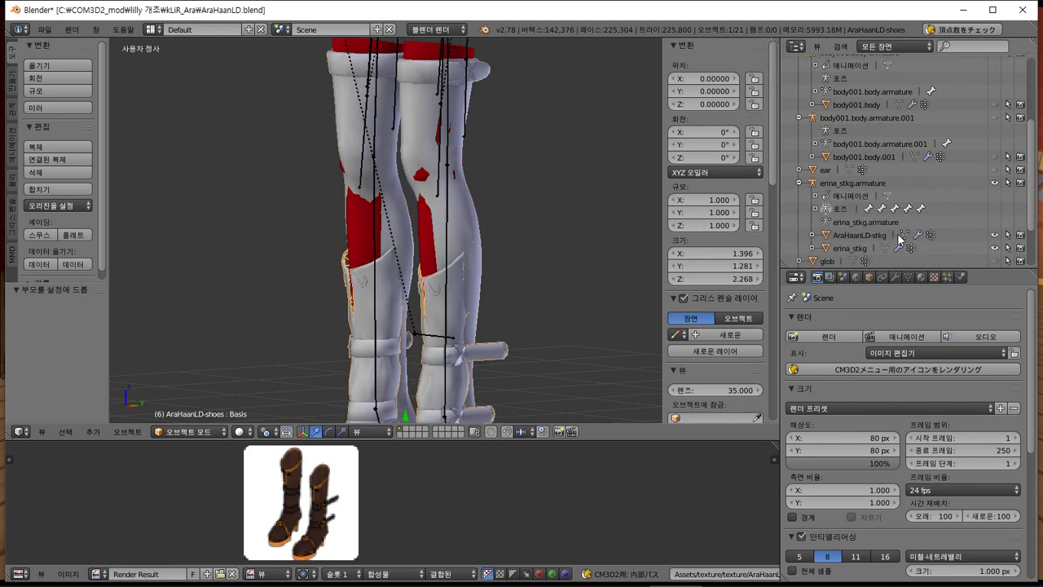
scroll(873, 234, up, 4)
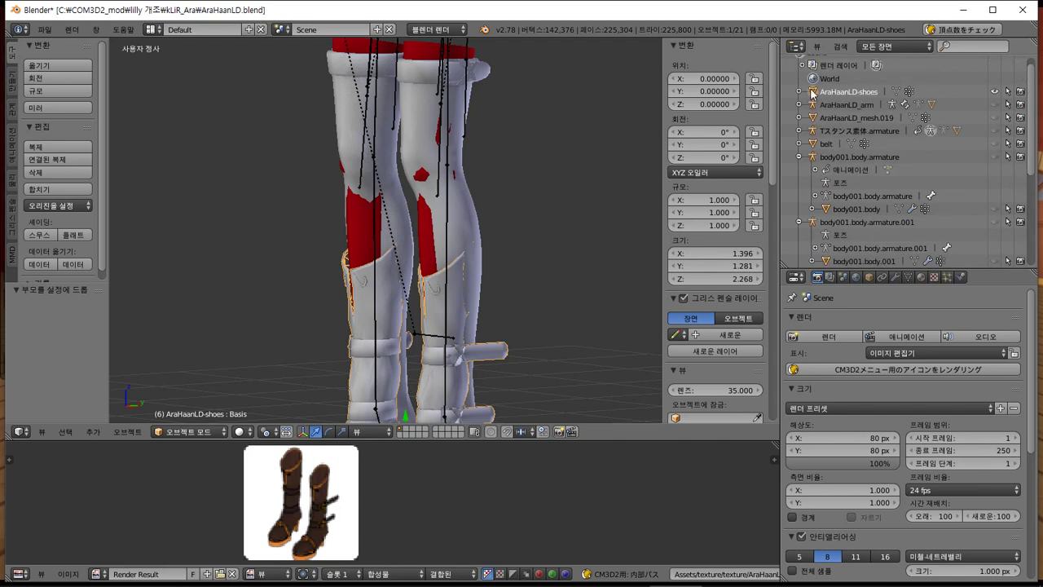
drag(812, 93, 826, 207)
scroll(831, 122, down, 3)
click(826, 207)
scroll(861, 198, down, 1)
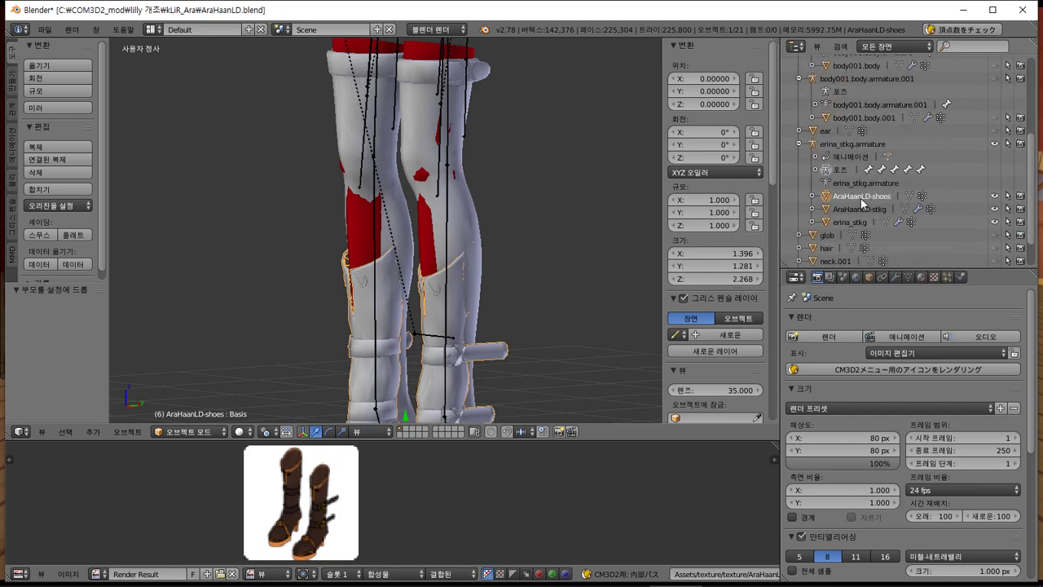
- Set erina_stkg.armature as the object of the Armature modifier on the AraHaanLD-stkg stockings
click(995, 209)
click(995, 209)
click(847, 210)
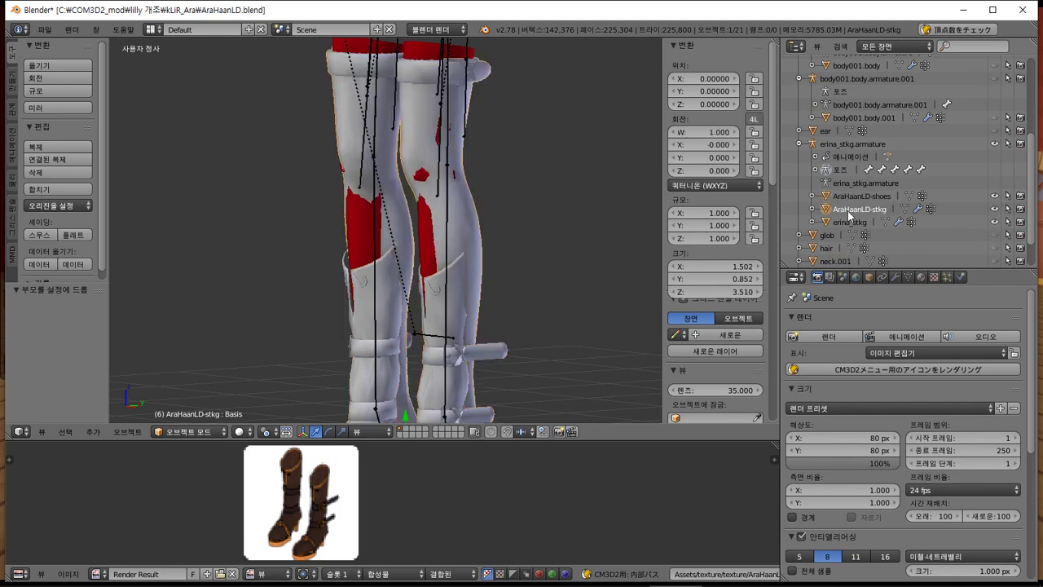
click(870, 277)
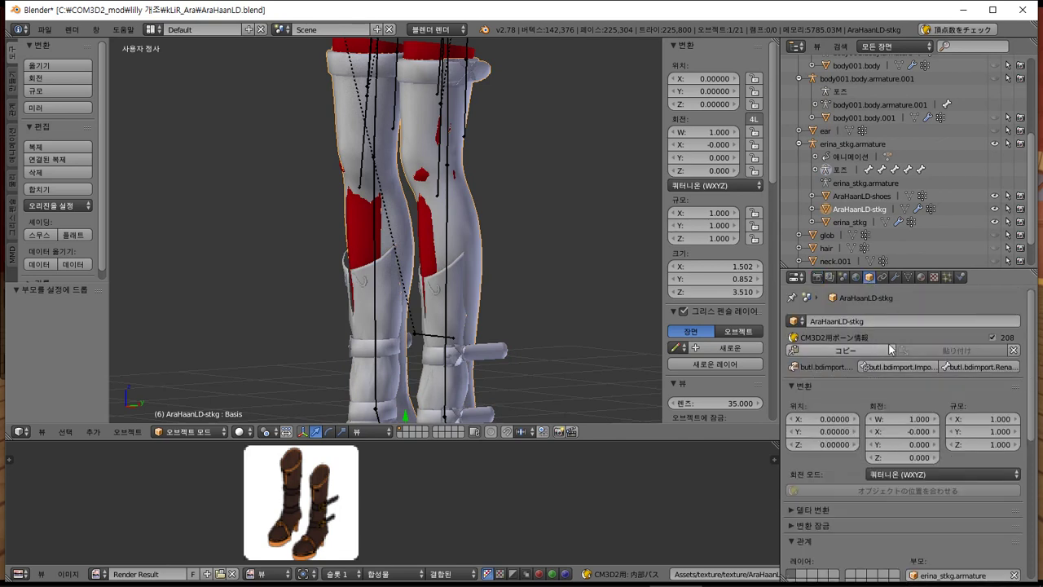
scroll(888, 342, down, 1)
click(895, 278)
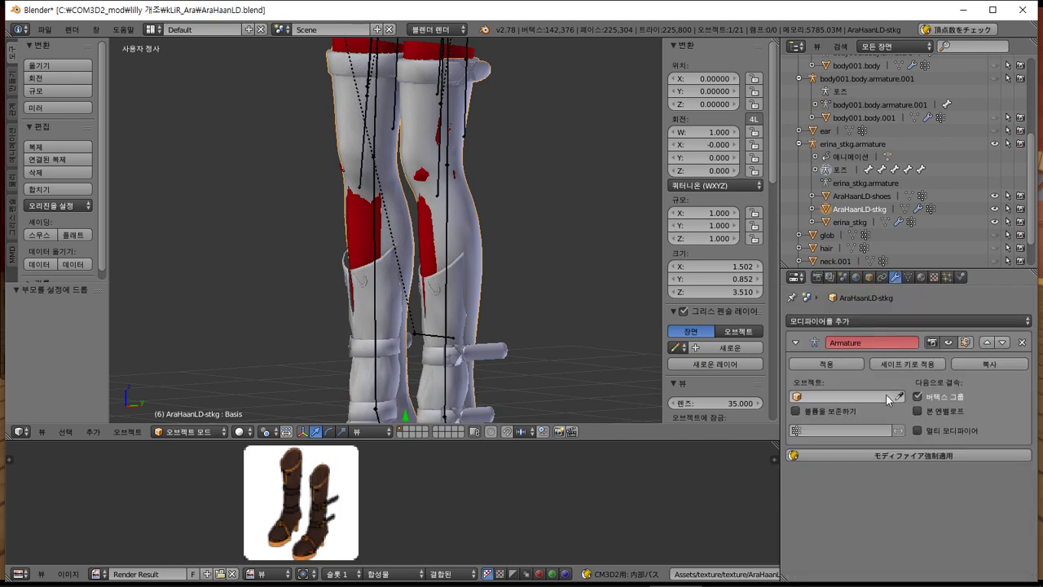
click(848, 397)
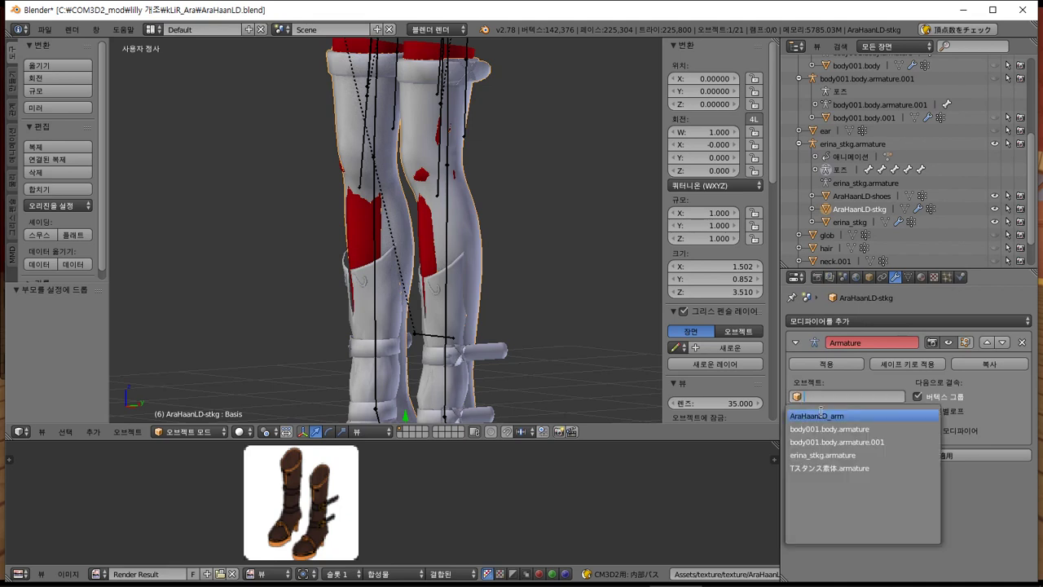
click(872, 457)
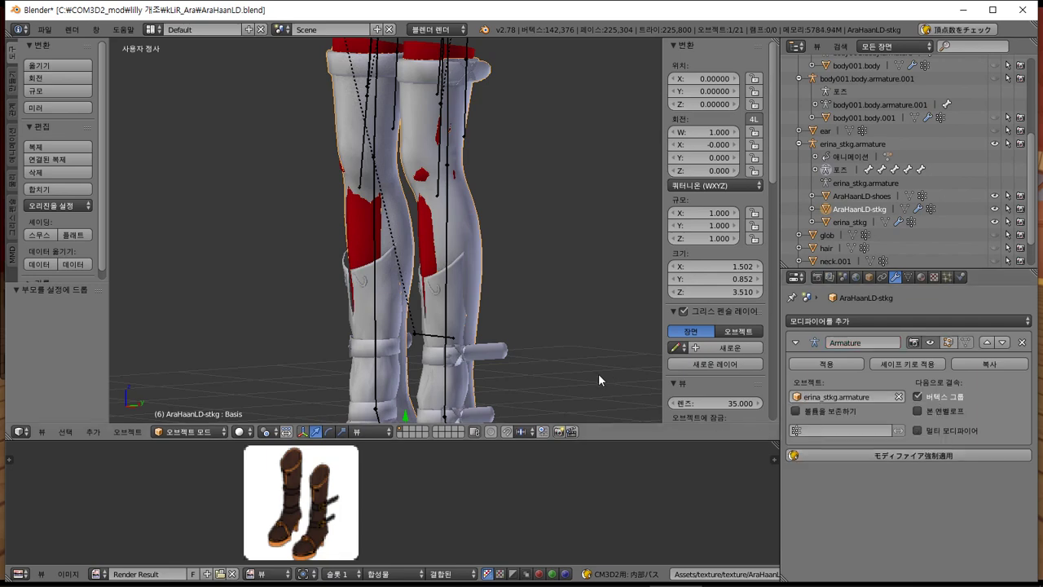
middle_drag(599, 373, 564, 377)
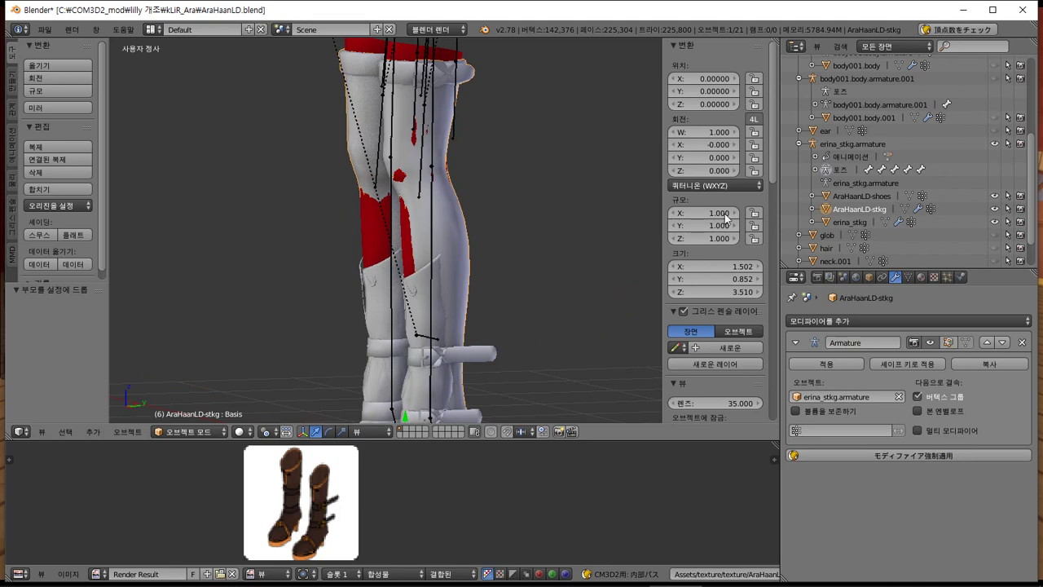
- Add an Armature modifier to the AraHaanLD-shoes mesh and set its object to erina_stkg.armature
click(872, 197)
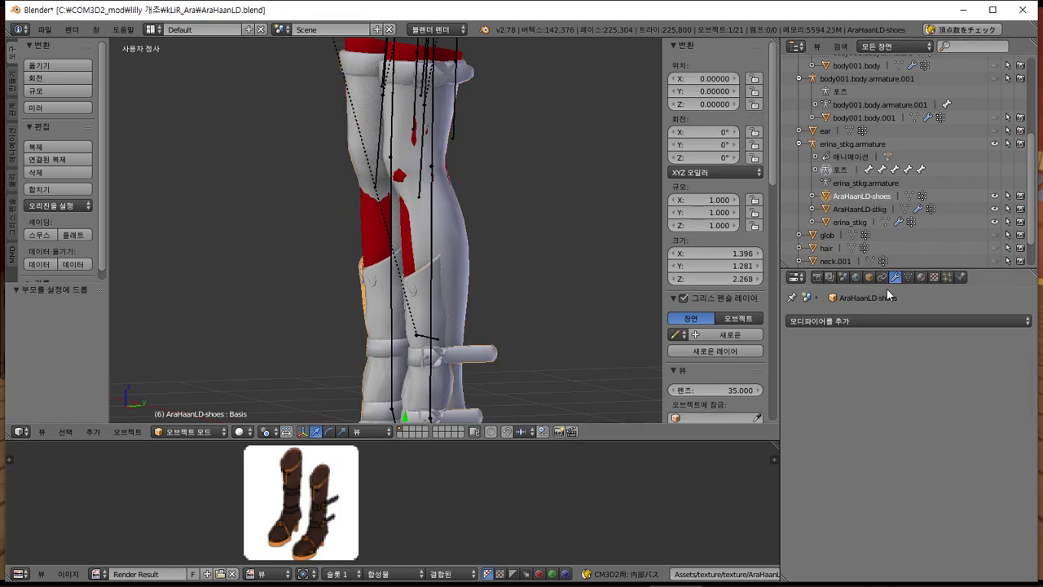
click(869, 278)
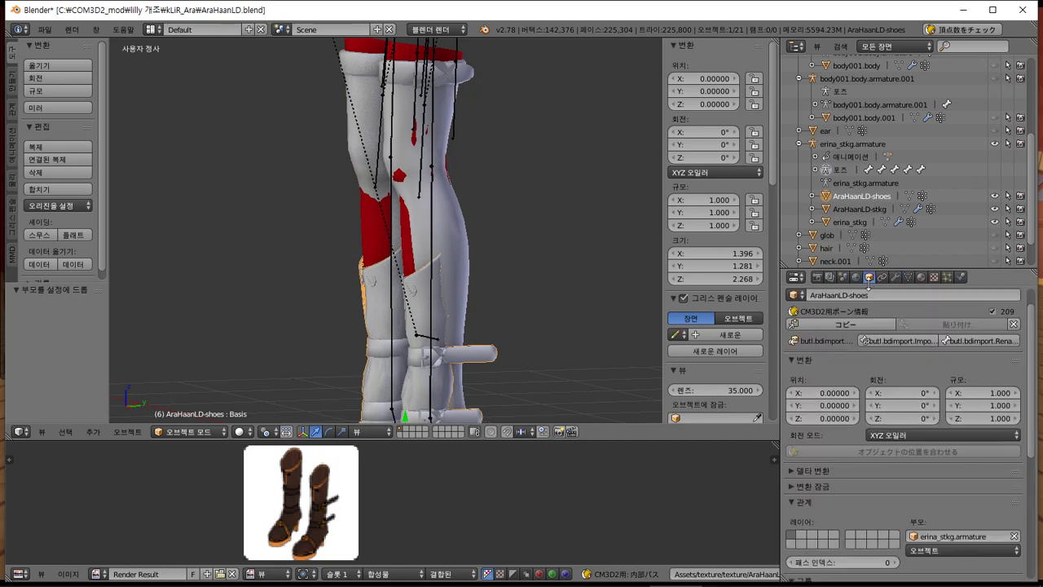
click(848, 221)
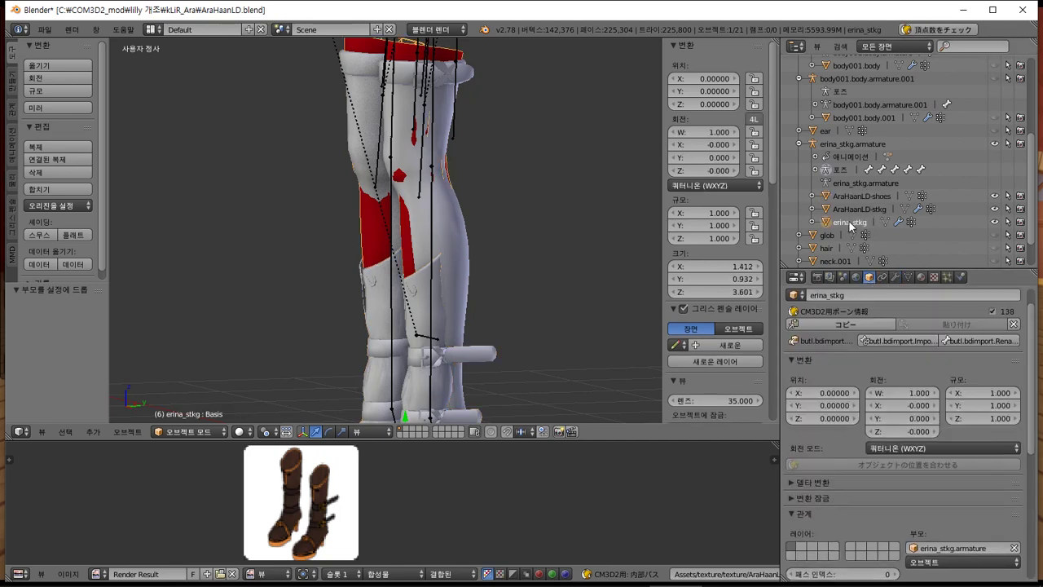
click(897, 278)
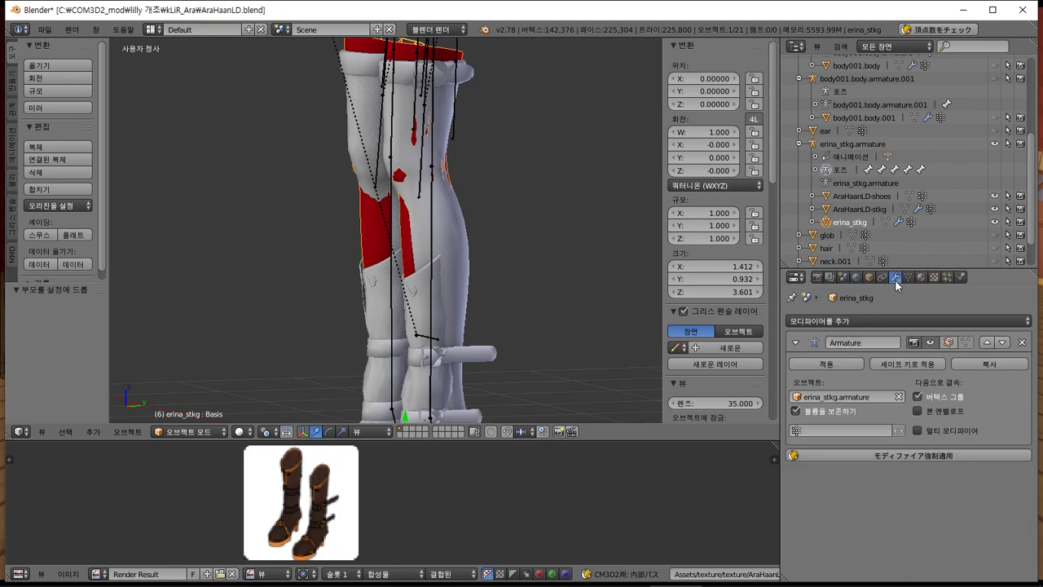
click(856, 209)
key(Up)
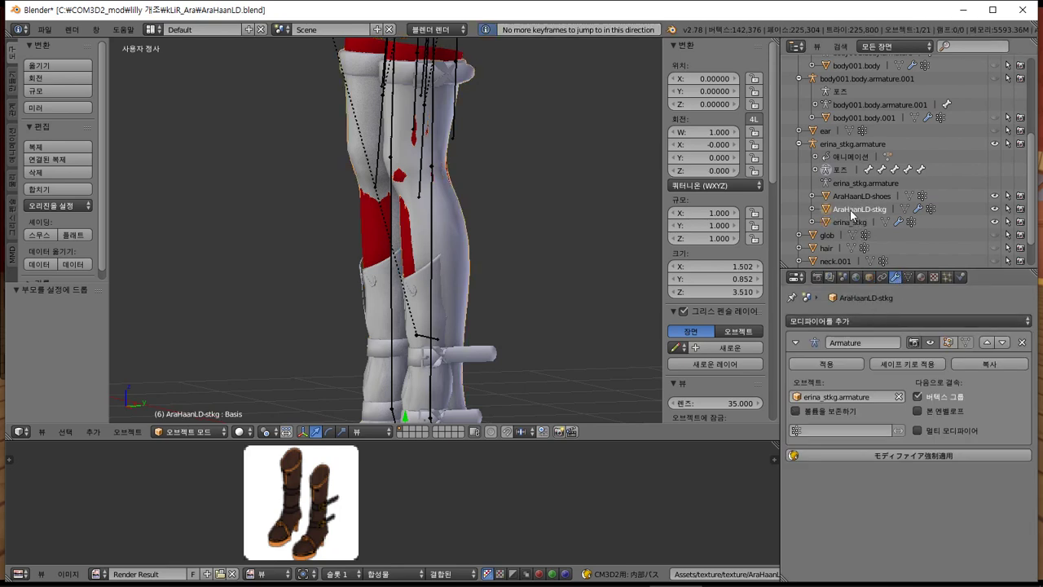
click(856, 196)
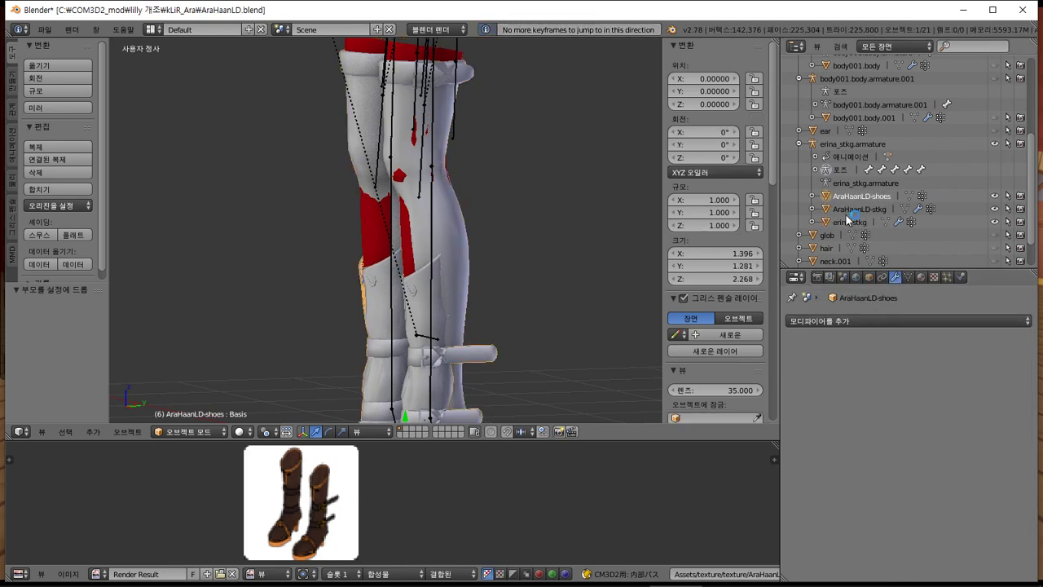
click(857, 322)
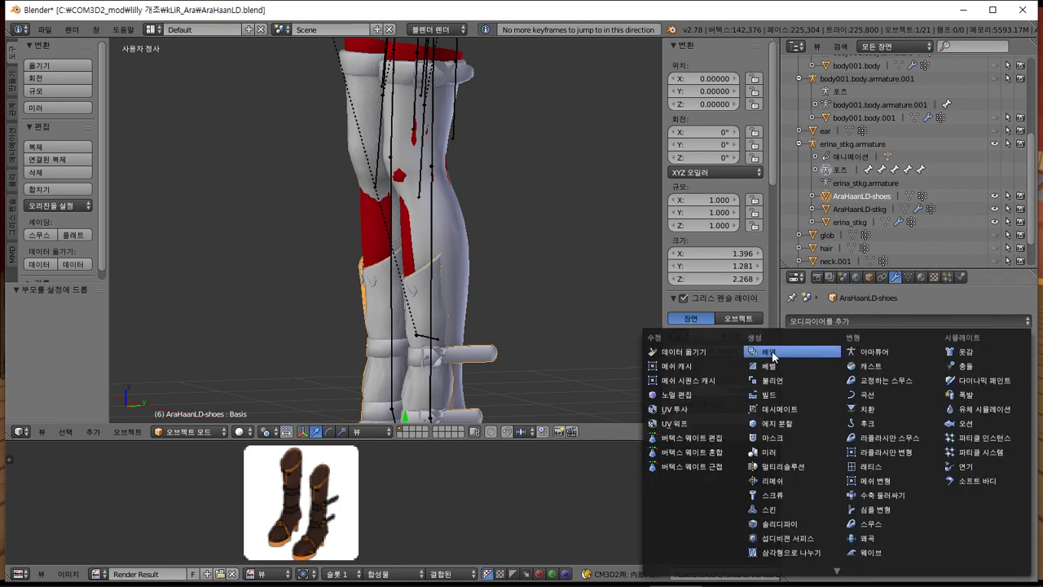
click(902, 353)
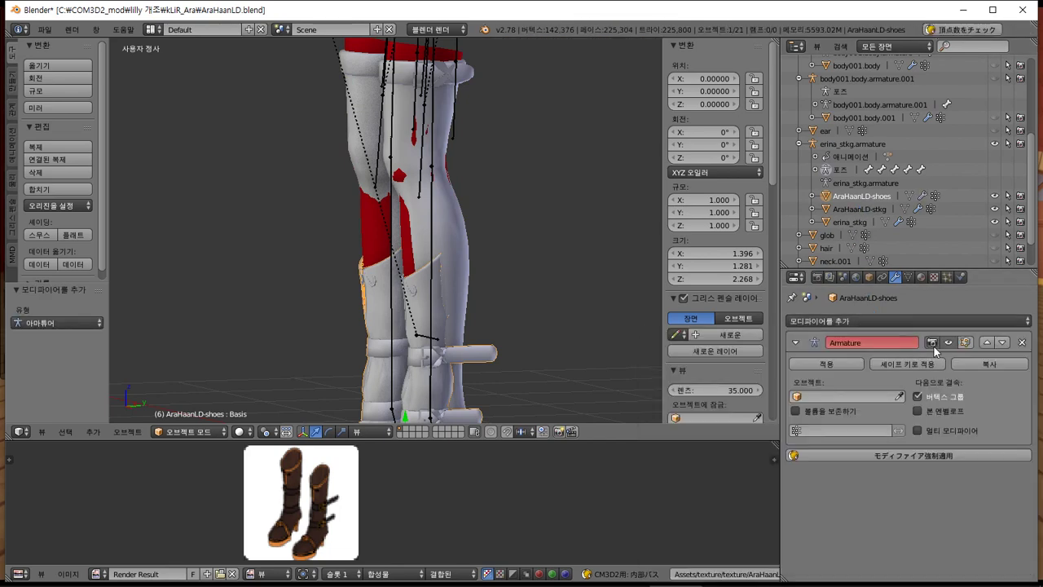
click(828, 398)
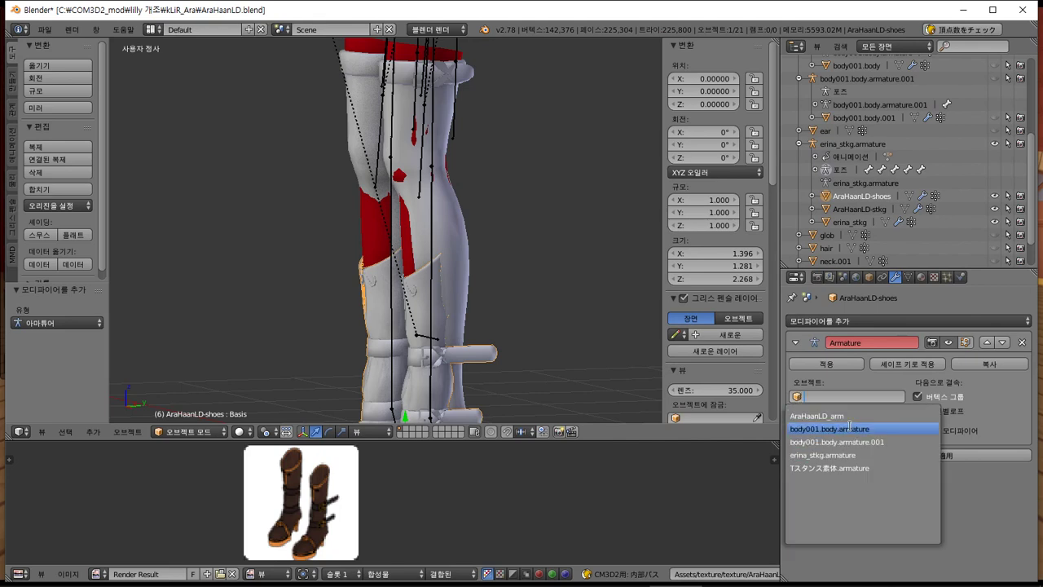
click(876, 455)
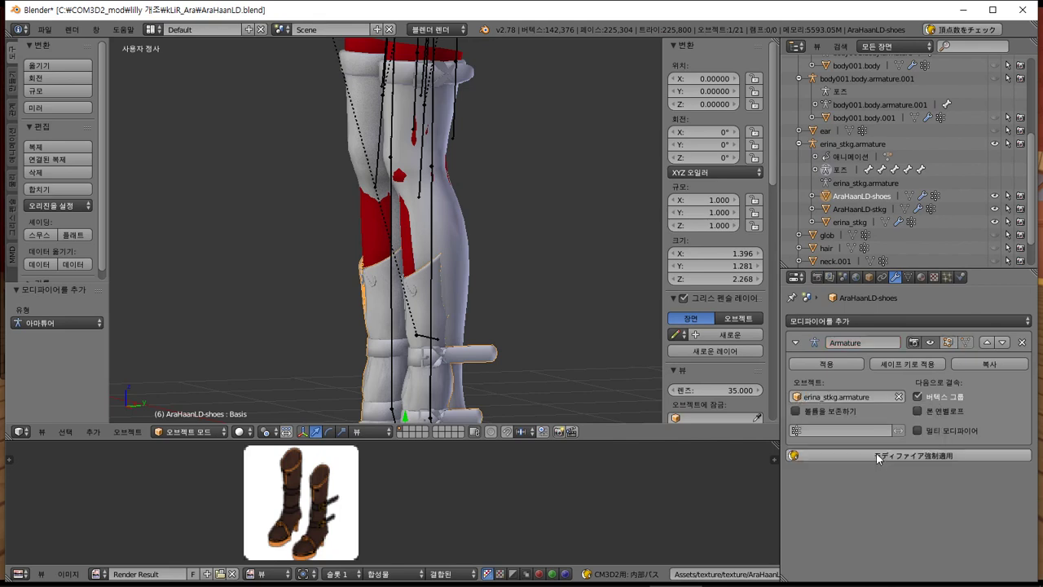
- Compare the Armature modifier settings of the AraHaanLD-stkg, erina_stkg and AraHaanLD-shoes meshes
click(836, 209)
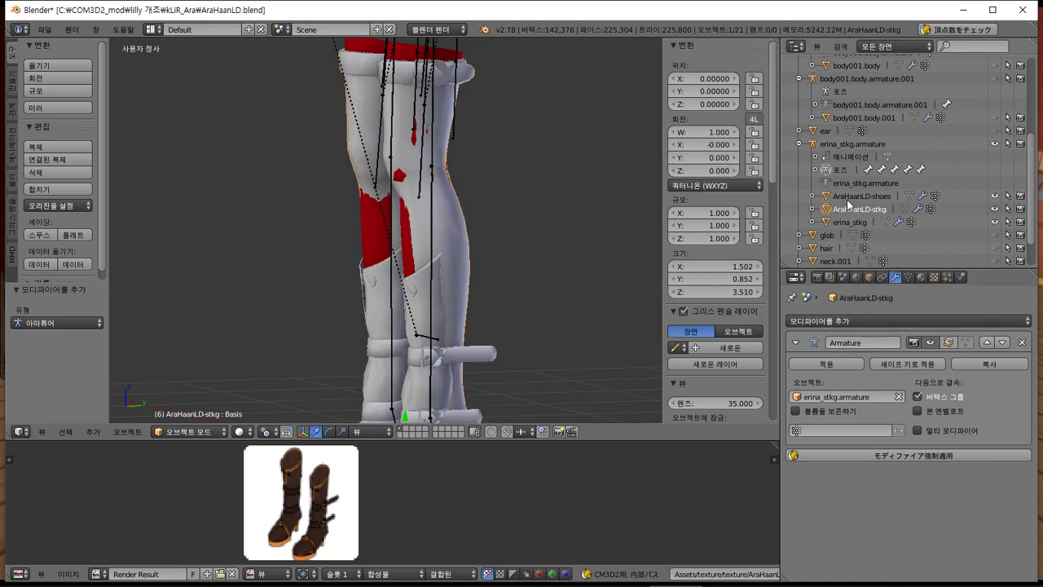
click(852, 221)
click(860, 197)
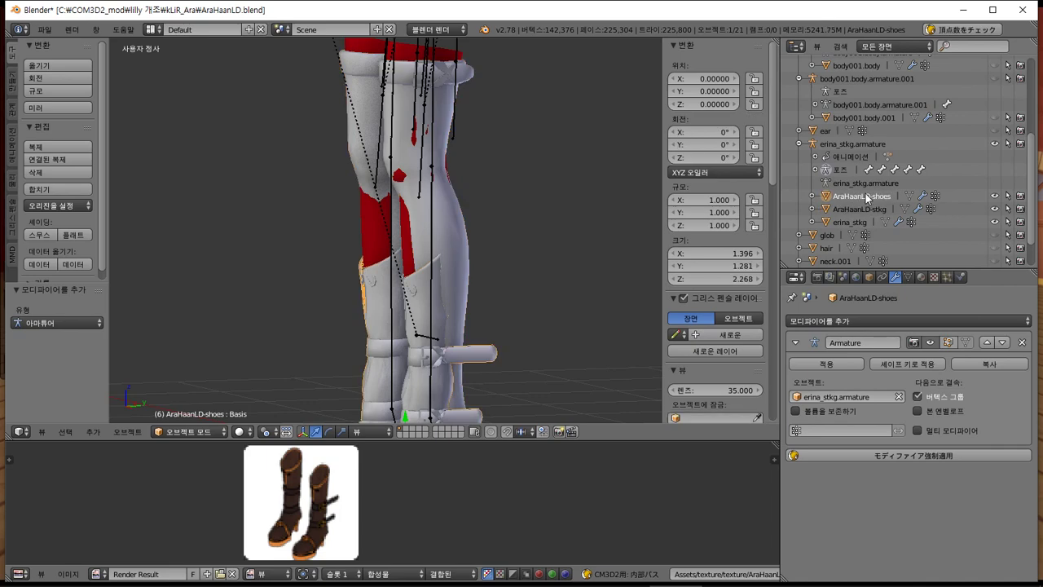
click(866, 211)
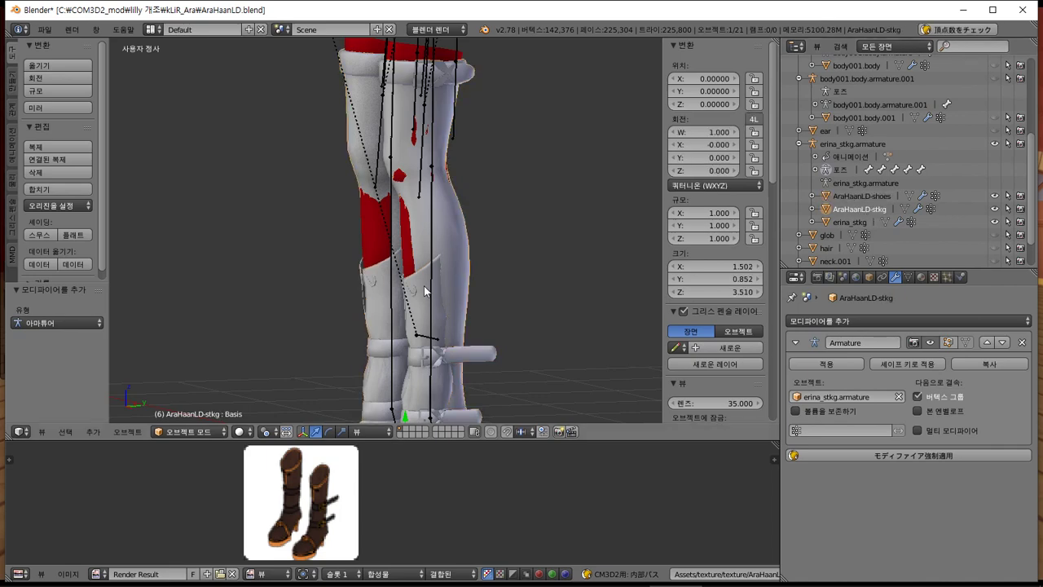
- Select the Bip01 L Calf bone of erina_stkg.armature and inspect the boot and stocking overlap in the game window and in Blender
right_click(431, 261)
middle_drag(432, 245, 444, 266)
key(alt+Tab)
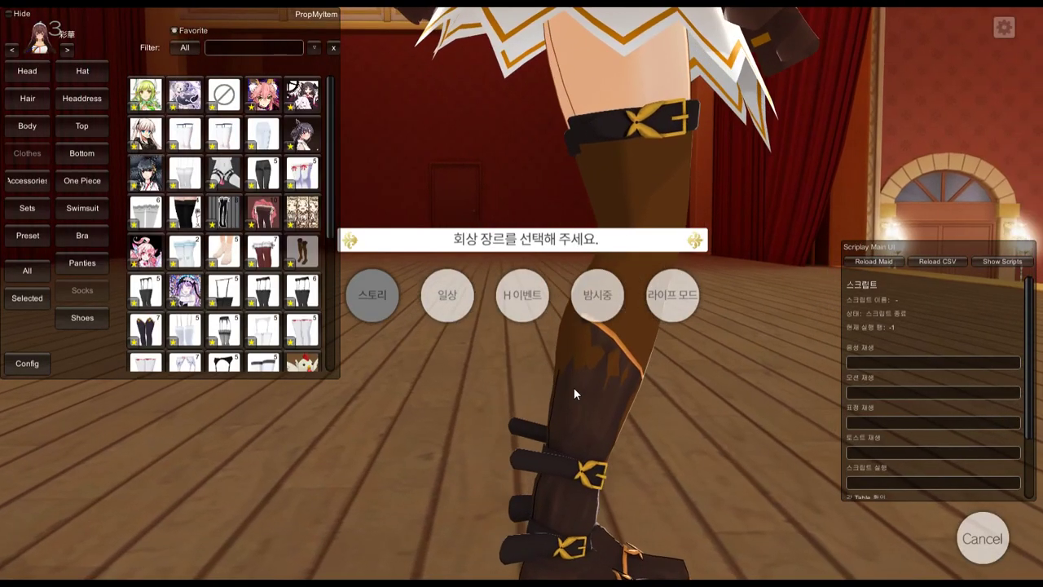
key(alt+Tab)
middle_drag(574, 388, 511, 369)
scroll(600, 363, down, 3)
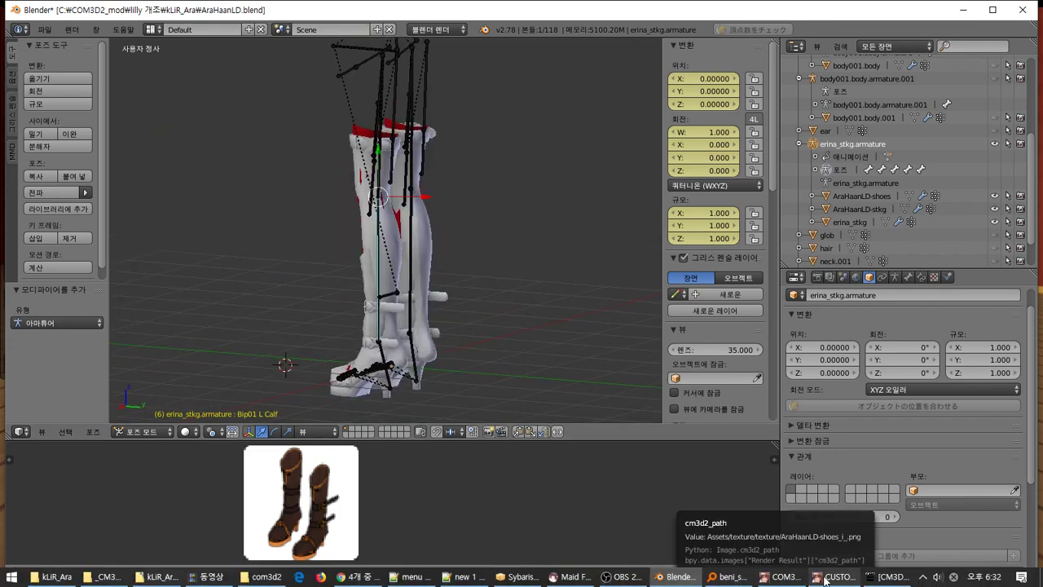